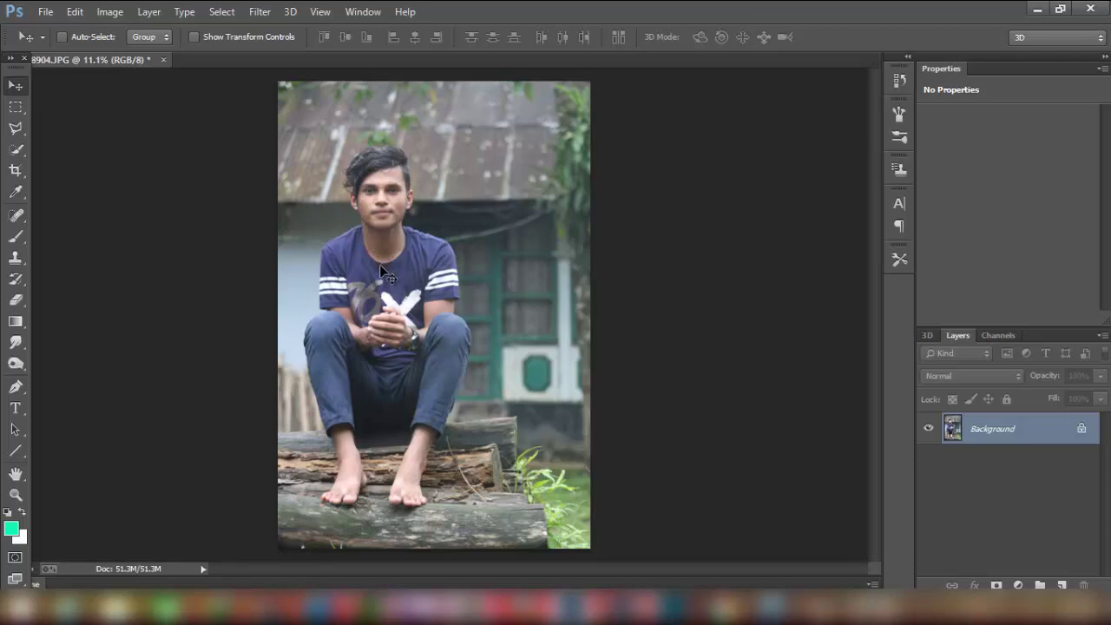
Step: Zoom in to check the man's face, zoom back out, then launch Filter > Camera Raw Filter
scroll(382, 202, "up", 3)
scroll(382, 202, "up", 1)
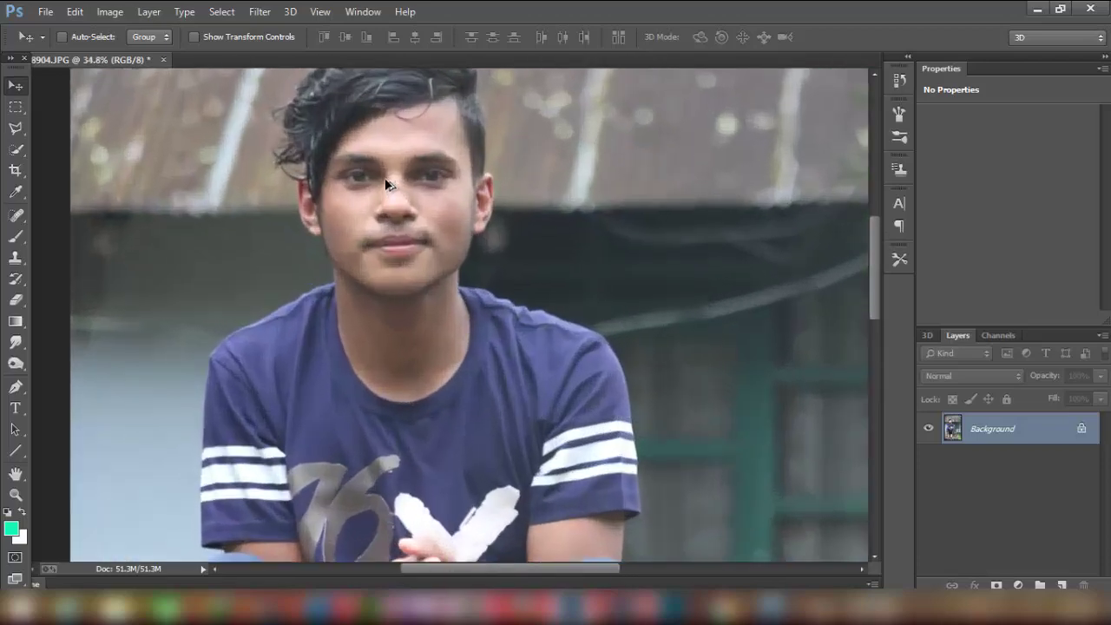
scroll(383, 191, "down", 1)
scroll(386, 183, "down", 1)
scroll(385, 180, "down", 2)
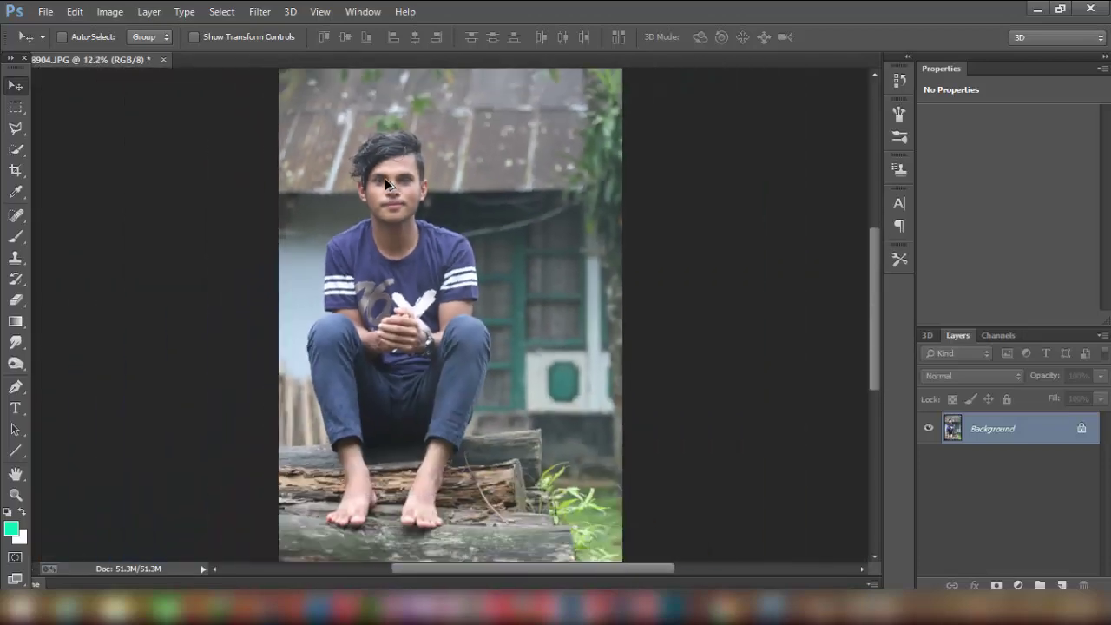
scroll(385, 180, "down", 1)
scroll(386, 179, "down", 1)
scroll(385, 180, "up", 1)
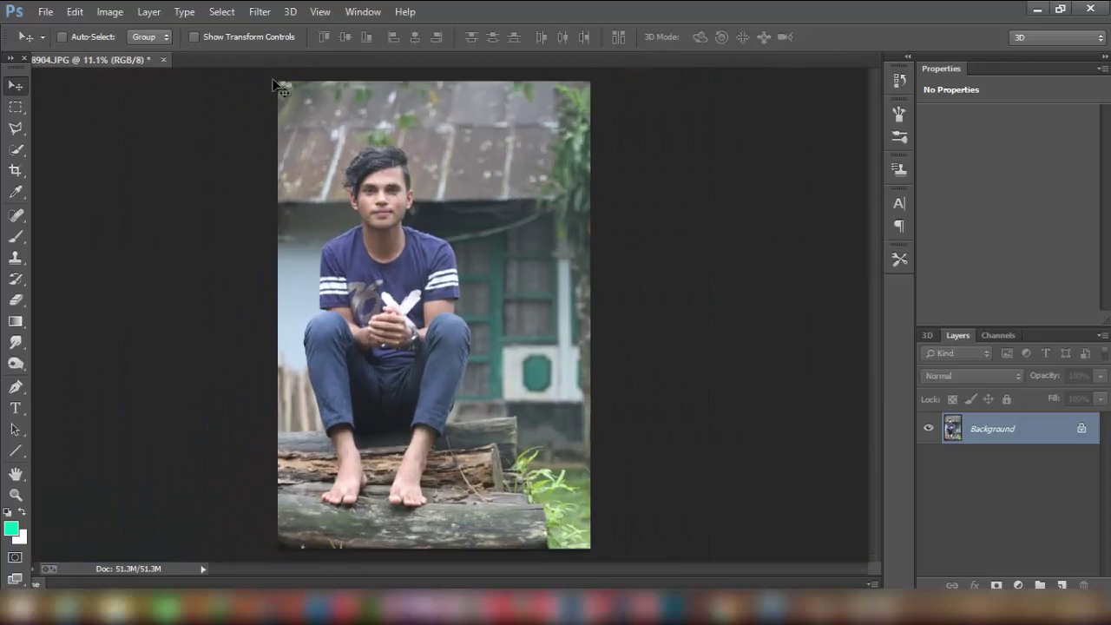
left_click(256, 12)
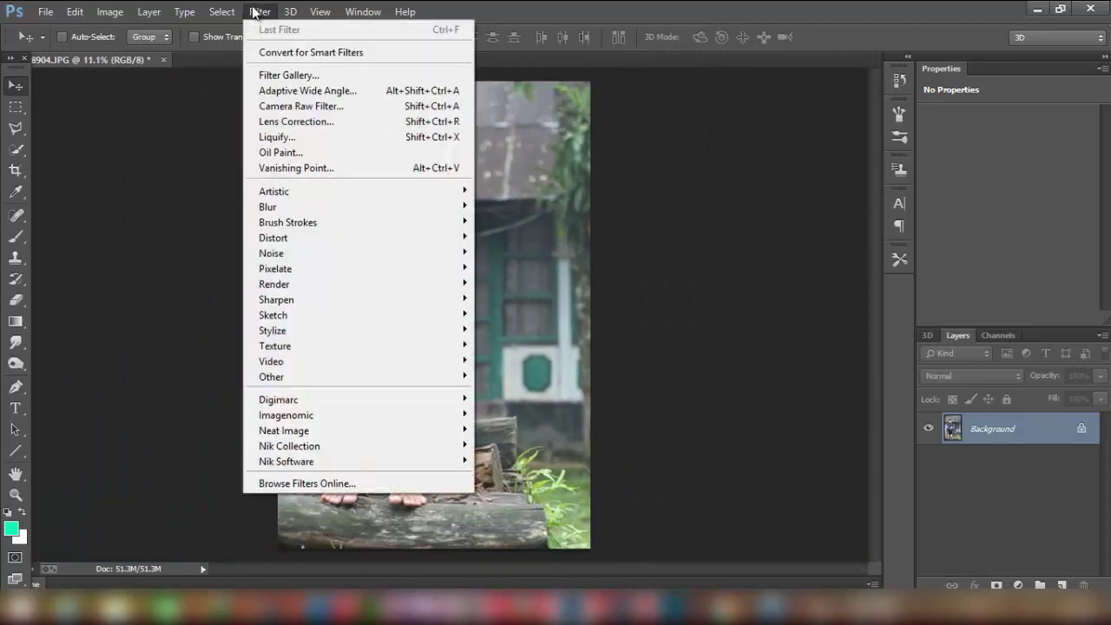
left_click(312, 107)
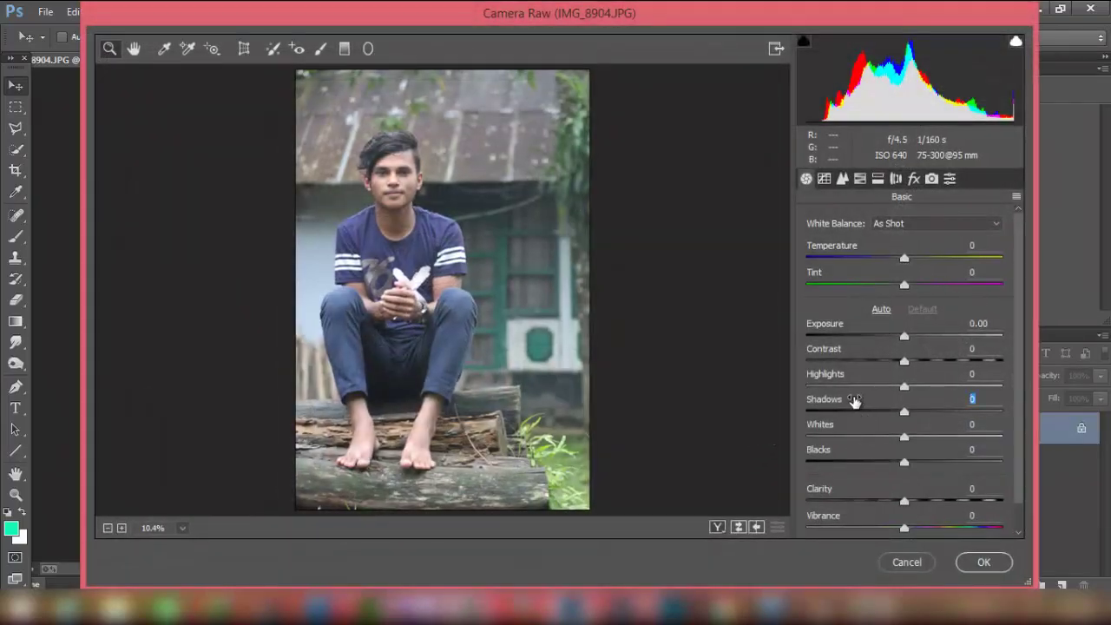
Step: Apply Camera Raw with Shadows -26, Whites +10, Blacks -37, Highlights -3, Clarity +17
mouse_move(856, 400)
left_mouse_down()
mouse_move(834, 408)
mouse_move(844, 427)
mouse_move(835, 455)
mouse_move(815, 464)
left_mouse_up()
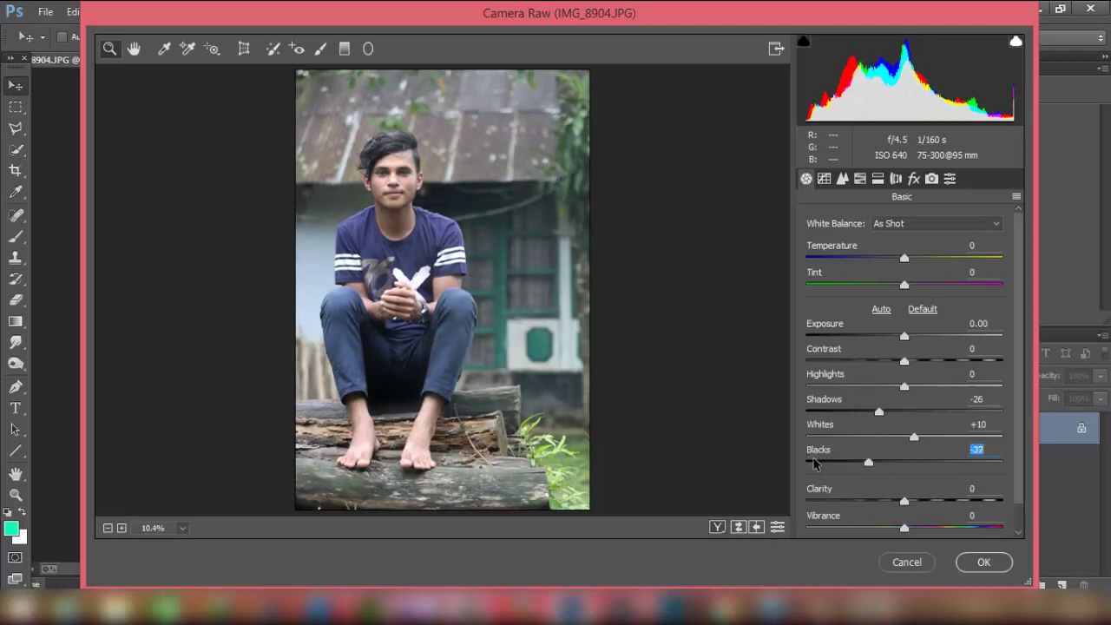
mouse_move(850, 383)
left_mouse_down()
mouse_move(838, 390)
mouse_move(848, 391)
left_mouse_up()
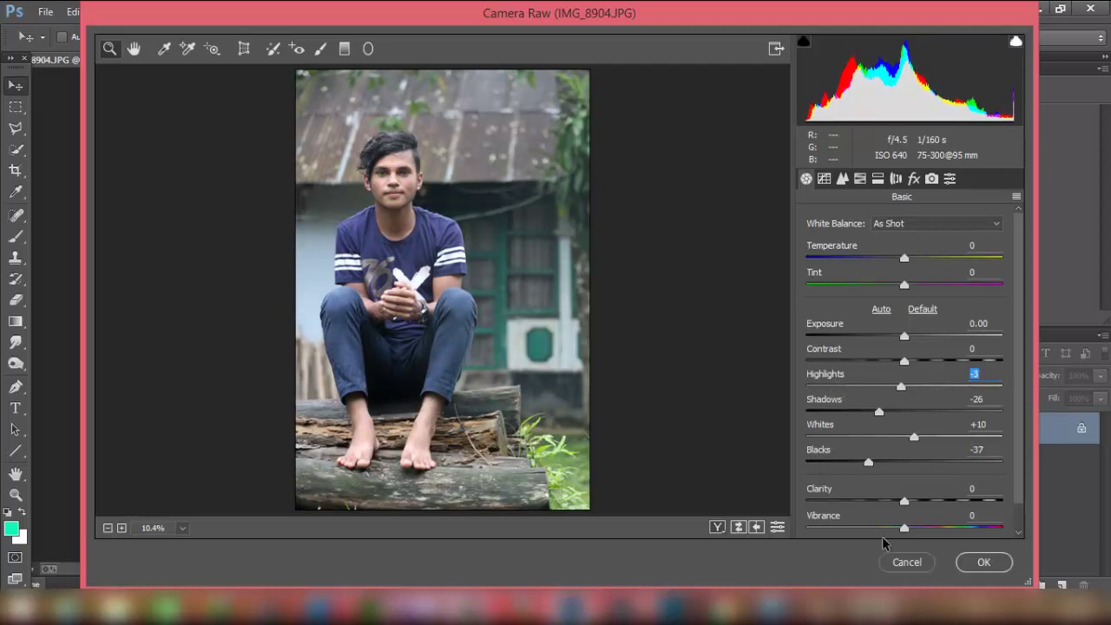
mouse_move(829, 490)
left_mouse_down()
mouse_move(852, 491)
mouse_move(839, 491)
left_mouse_up()
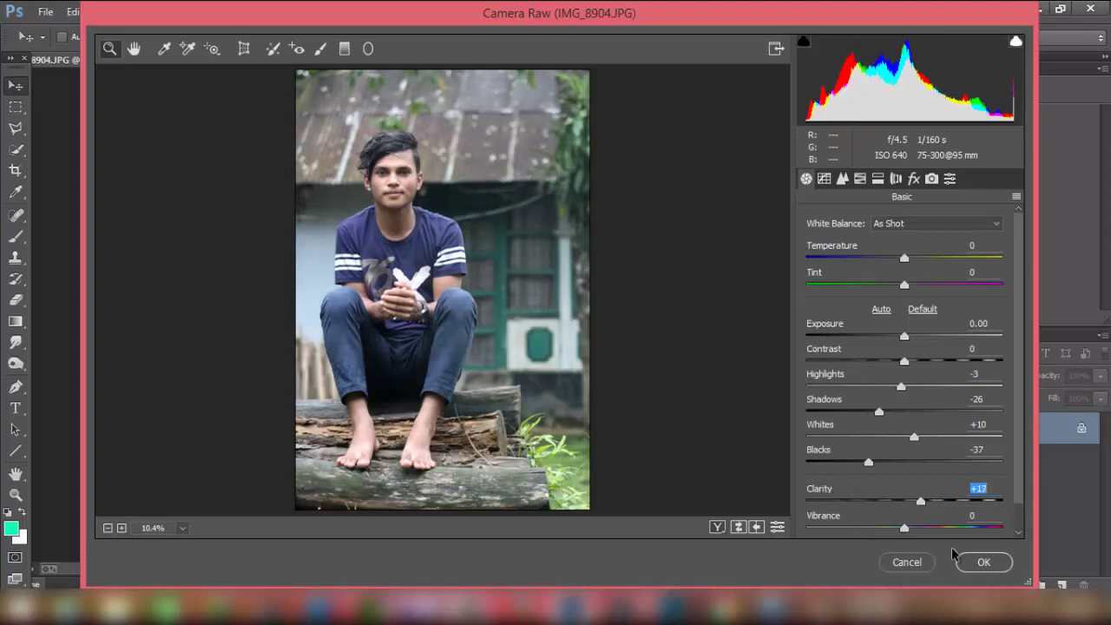
left_click(978, 562)
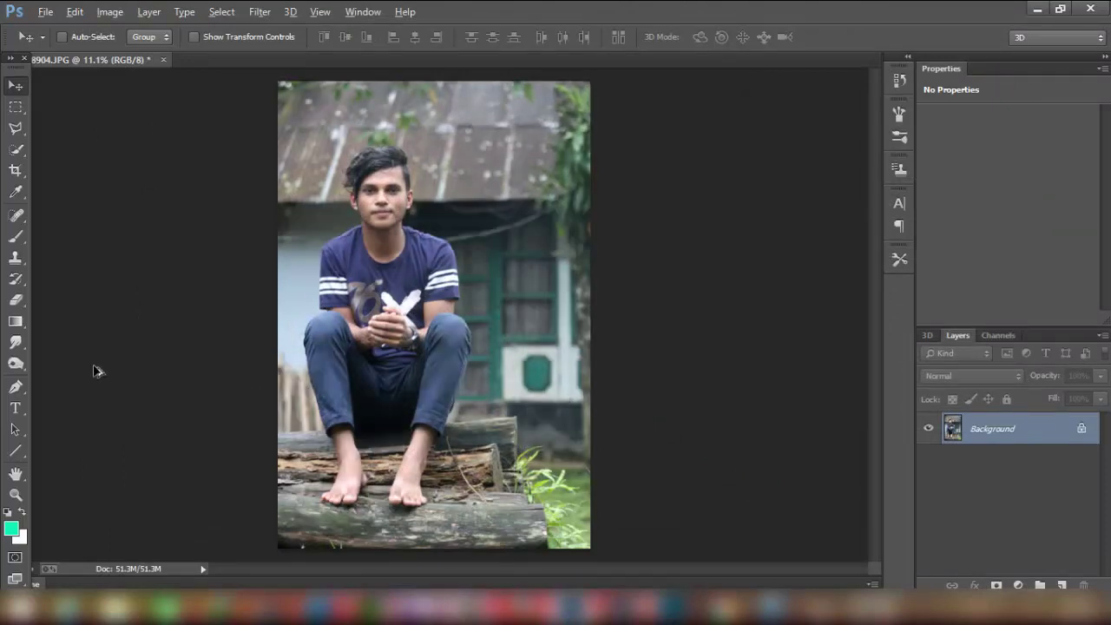
Step: With the Pen tool at 159% zoom, start the path at the heel and curve it along the foot
left_click(16, 386)
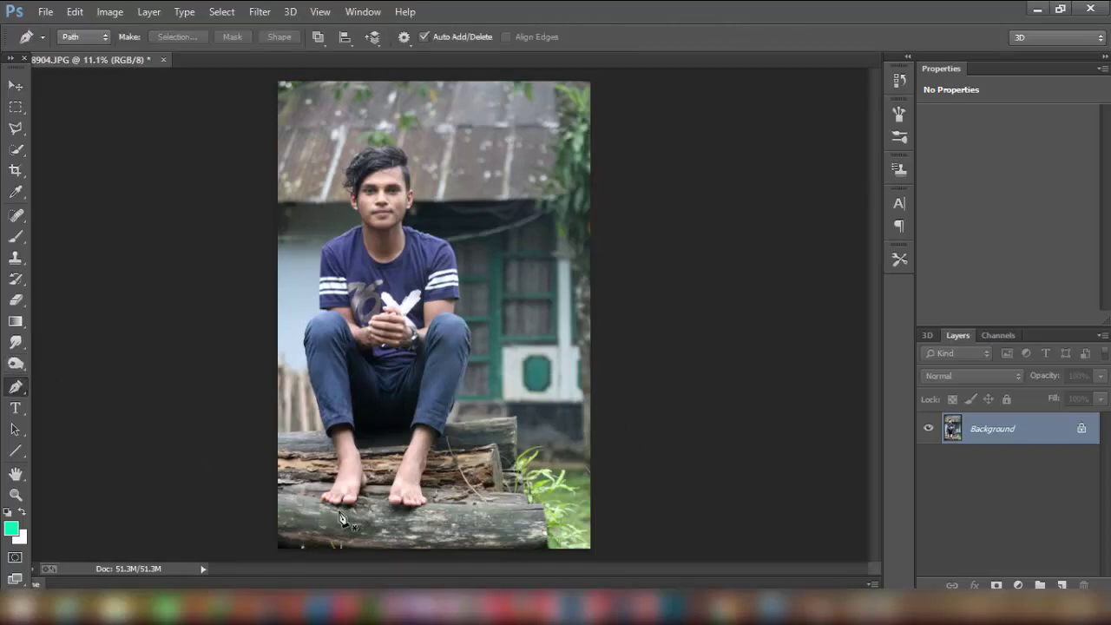
scroll(340, 519, "up", 2)
scroll(346, 504, "up", 2)
scroll(408, 502, "up", 1)
scroll(416, 501, "up", 1)
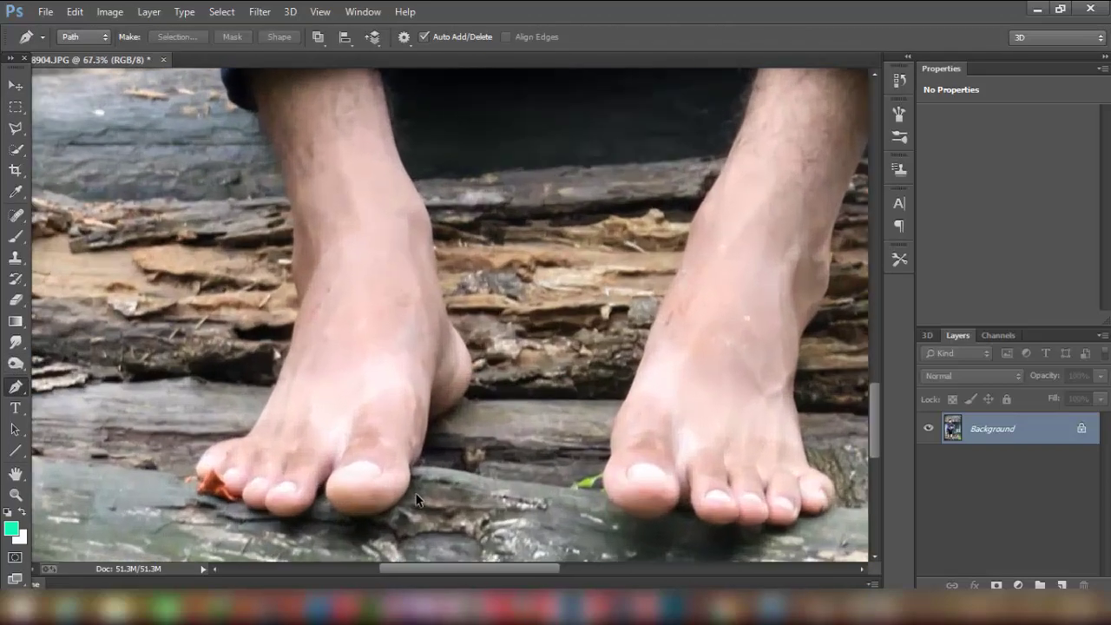
scroll(434, 469, "up", 2)
scroll(460, 425, "up", 1)
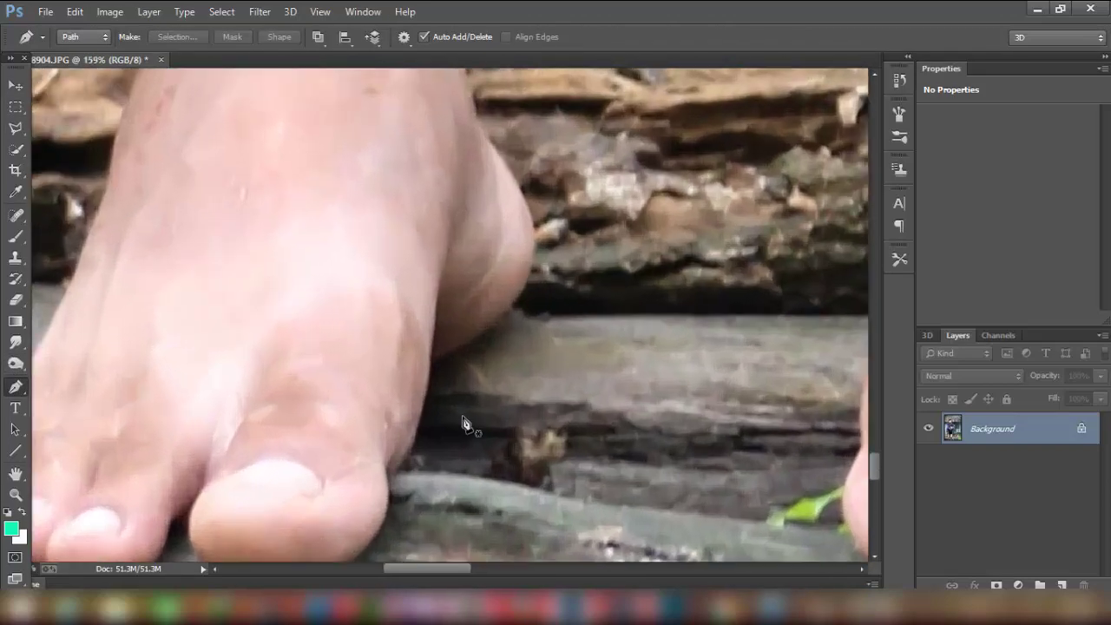
left_click(532, 216)
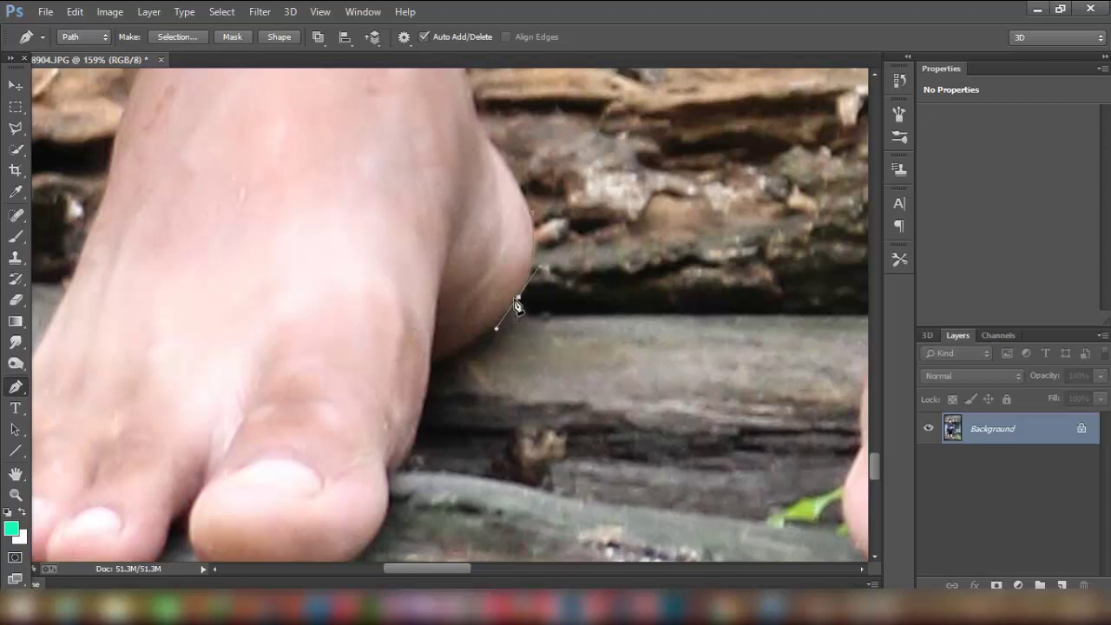
left_click(430, 361)
scroll(430, 365, "down", 2)
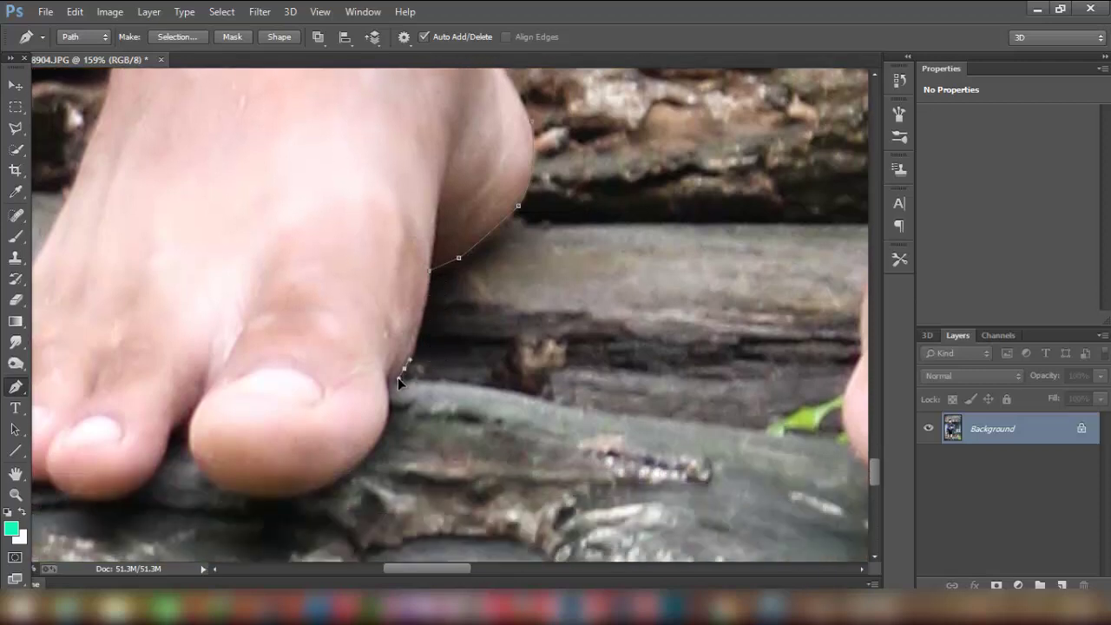
left_click_drag(398, 377, 391, 390)
Step: Trace the underside of the toes, curving the path around the rounded toes
scroll(404, 378, "down", 2)
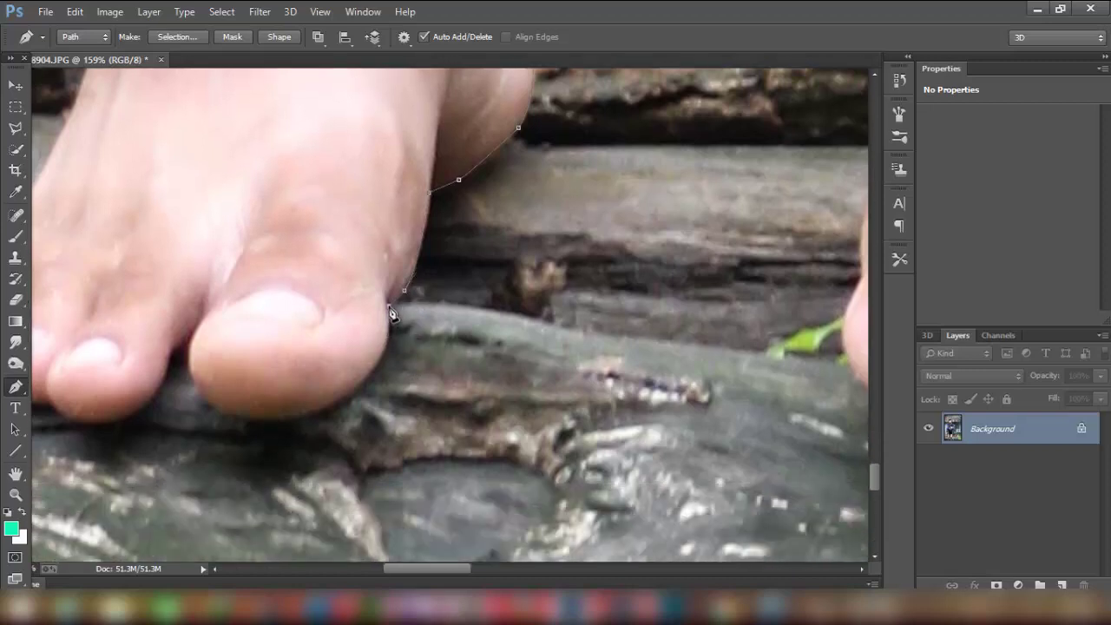
left_click(363, 380)
left_click(270, 420)
left_click(191, 363)
scroll(148, 343, "down", 2)
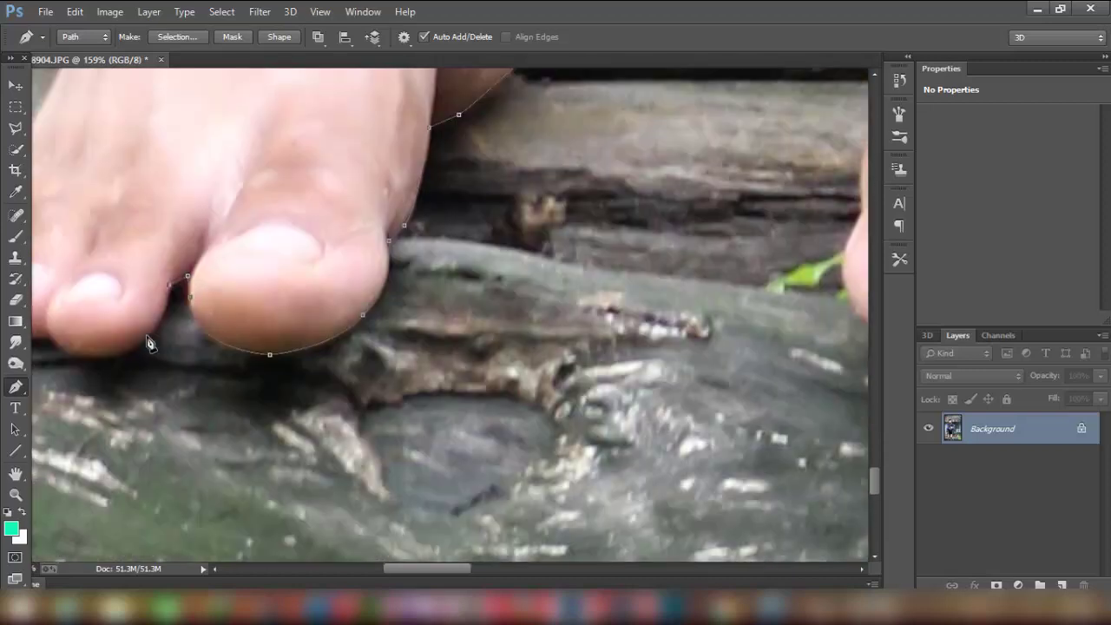
scroll(111, 363, "left", 5)
left_click(469, 354)
left_click_drag(408, 335, 434, 362)
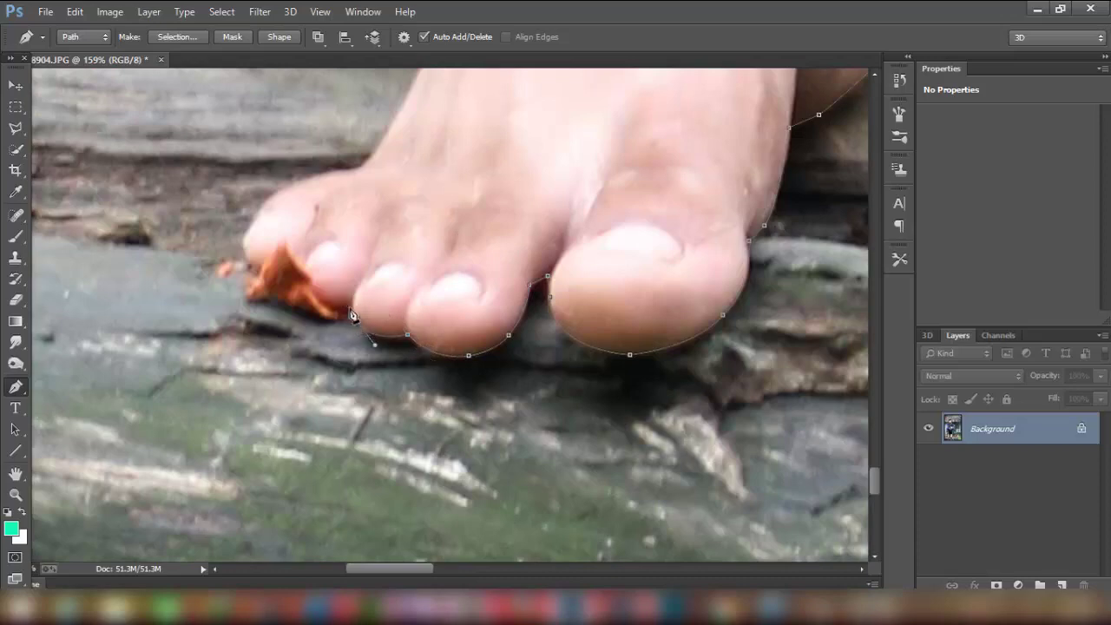
Step: Continue the path up the foot's left edge, the ankle and the leg's contour
scroll(269, 325, "up", 1)
left_click(279, 229)
left_click(364, 213)
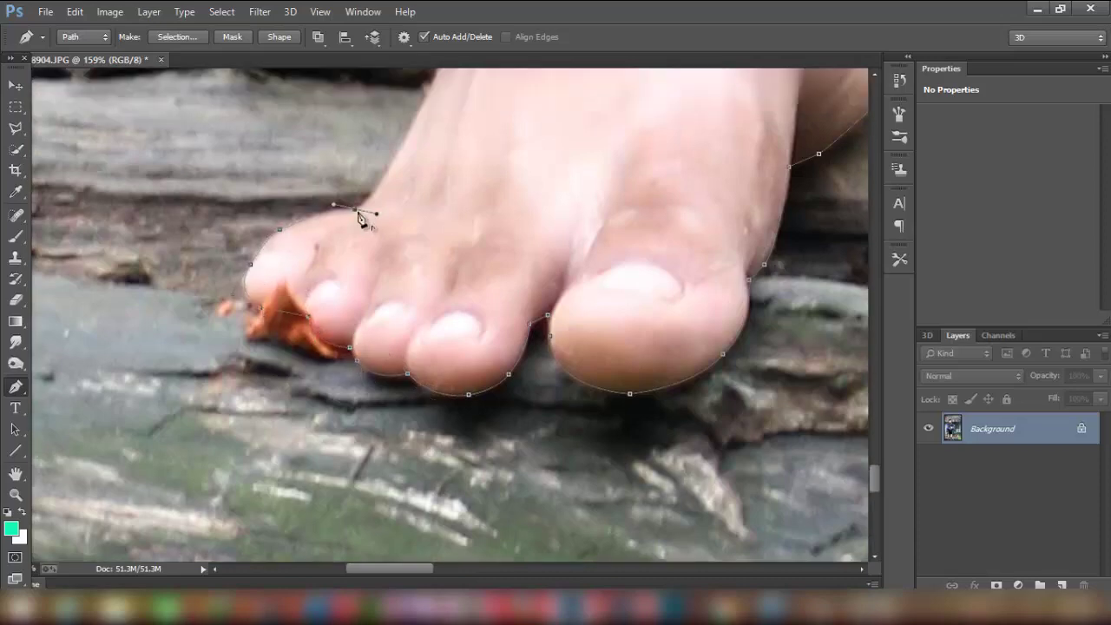
scroll(391, 212, "up", 4)
left_click(441, 211)
scroll(469, 210, "up", 3)
scroll(494, 211, "up", 3)
left_click(481, 229)
scroll(486, 261, "up", 3)
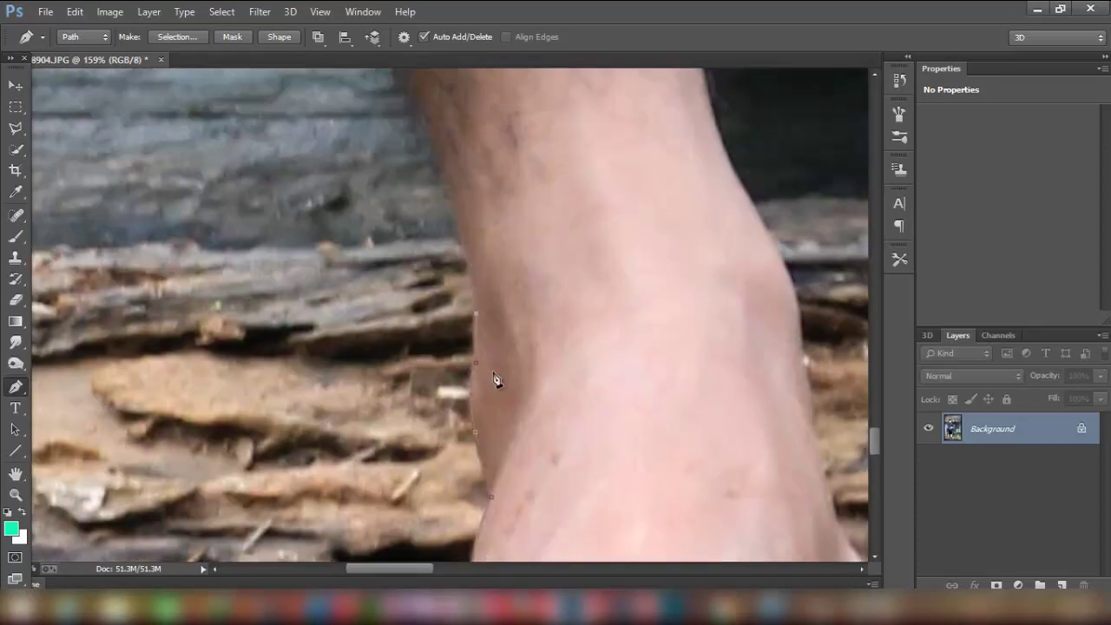
scroll(451, 382, "up", 5)
left_click(393, 300)
left_click_drag(317, 247, 319, 273)
scroll(295, 391, "up", 5)
Step: Trace up the trouser leg's edge with curved anchors
left_click(229, 299)
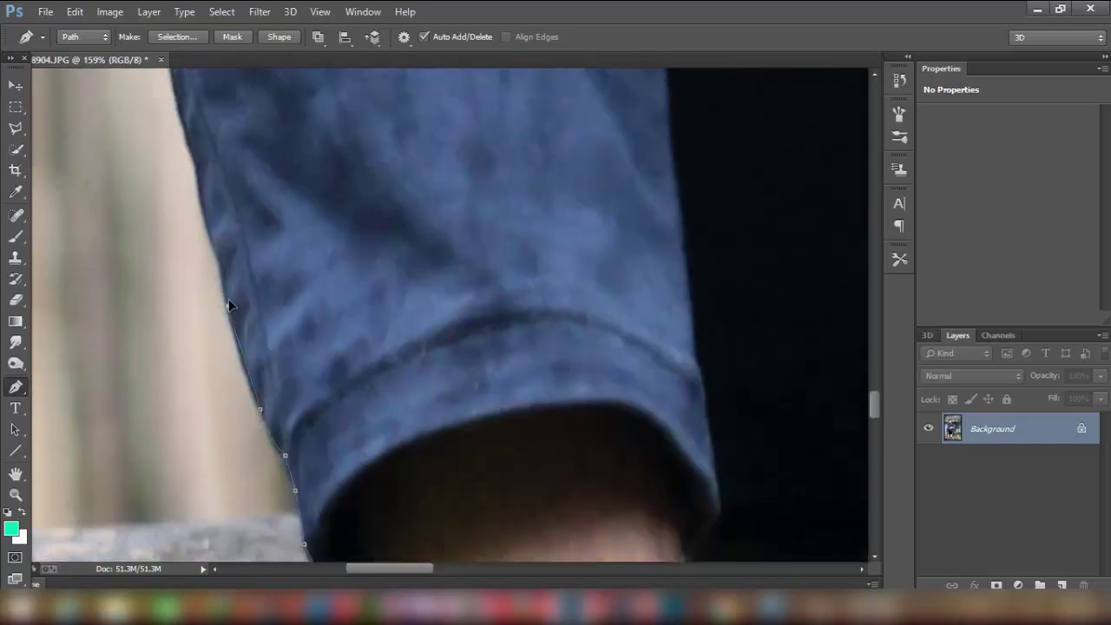
scroll(217, 330, "up", 4)
left_click_drag(200, 314, 201, 347)
scroll(202, 348, "up", 5)
left_click(130, 398)
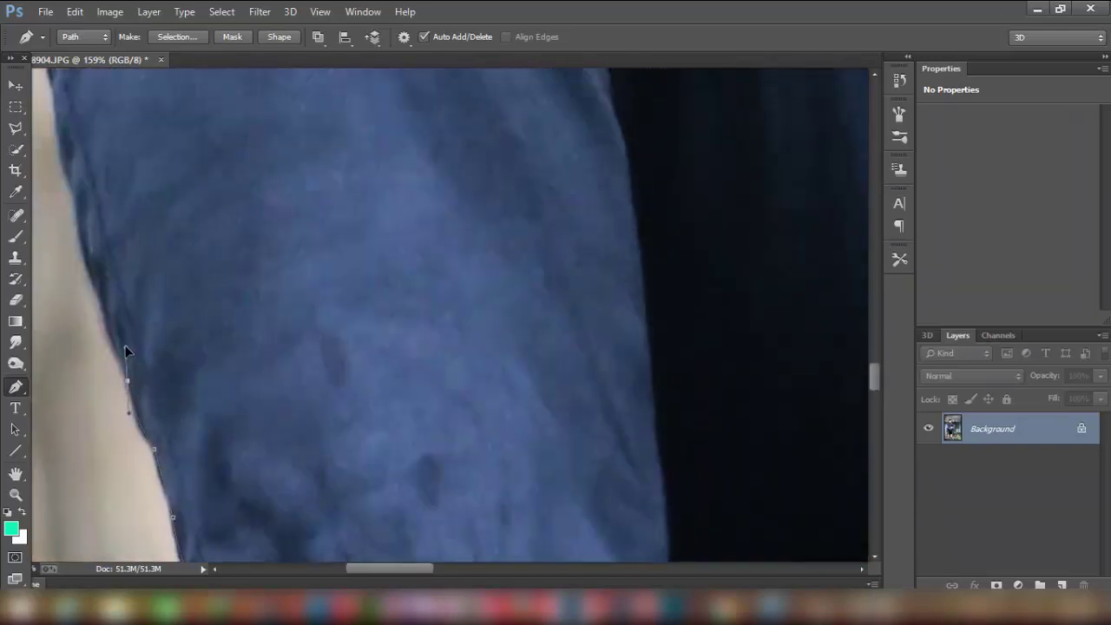
scroll(121, 356, "up", 1)
scroll(379, 367, "left", 5)
left_click(379, 367)
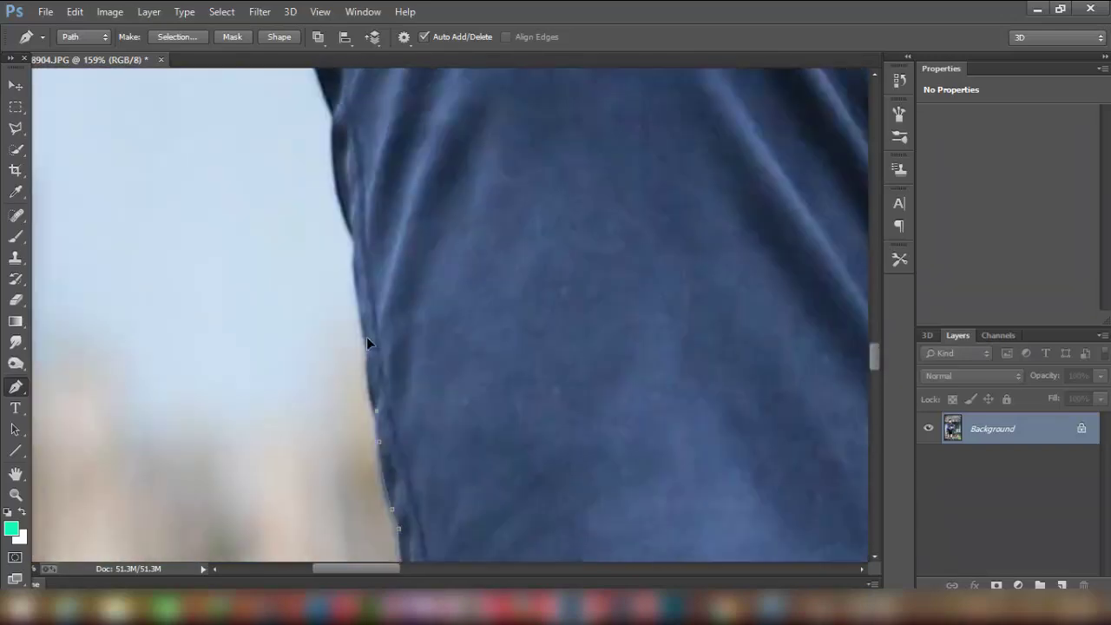
scroll(367, 339, "up", 2)
scroll(359, 317, "up", 3)
left_click_drag(332, 340, 337, 323)
scroll(337, 323, "up", 3)
Step: Extend the path up the shirt's edge to the sleeve's corner at the shoulder
left_click(318, 262)
scroll(335, 252, "up", 3)
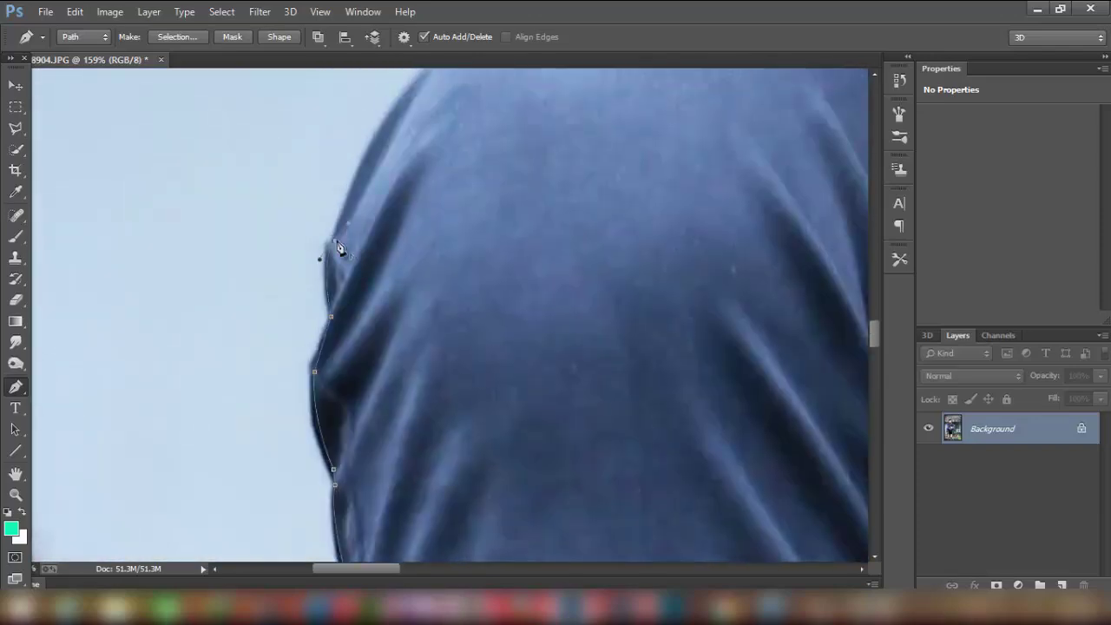
left_click(439, 186)
scroll(509, 124, "up", 3)
left_click_drag(654, 179, 678, 182)
scroll(607, 217, "up", 3)
left_click(551, 268)
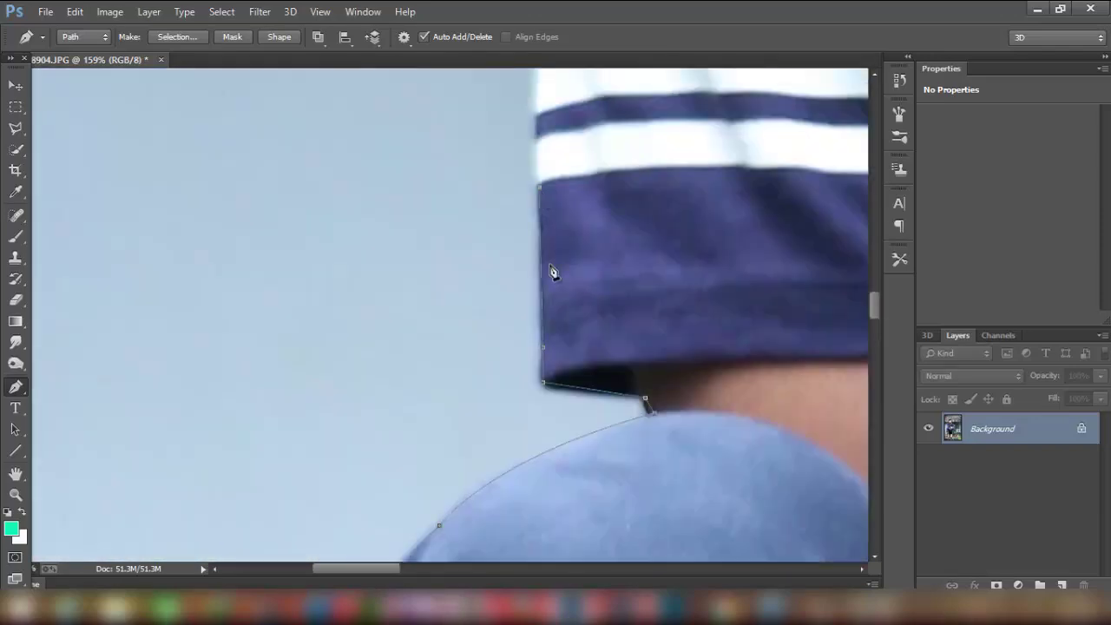
scroll(550, 269, "up", 2)
left_click(553, 235)
scroll(553, 235, "up", 3)
left_click_drag(579, 134, 588, 119)
scroll(588, 119, "up", 3)
Step: Place Pen anchors along the man's shoulder, neck, ear and hairline
left_click(664, 215)
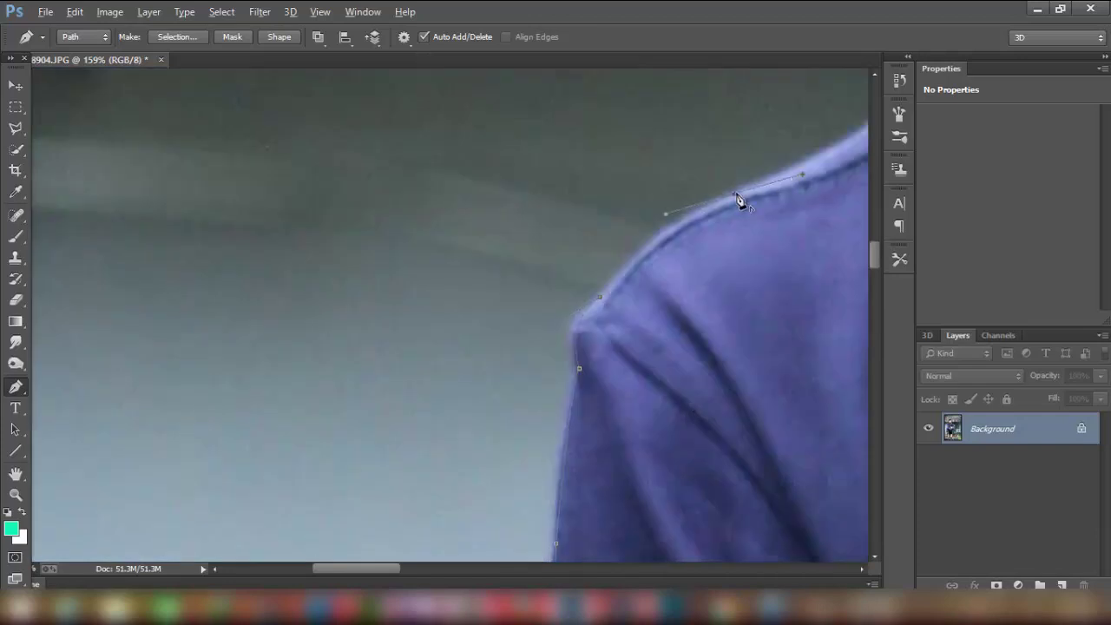
scroll(739, 199, "right", 5)
left_click(399, 235)
scroll(485, 207, "up", 1)
scroll(594, 191, "up", 3)
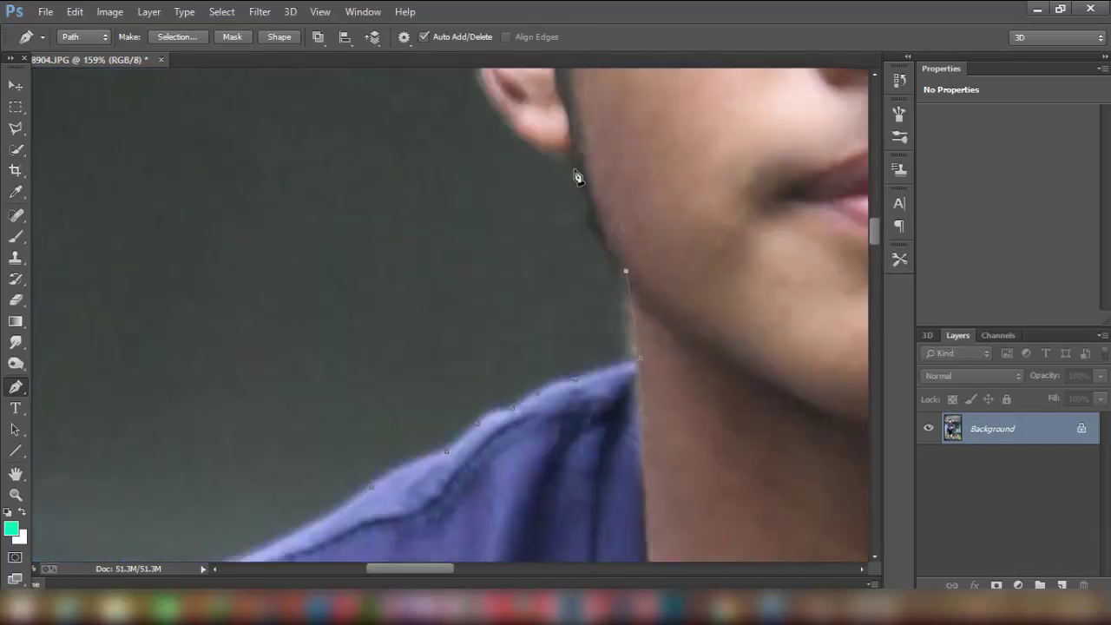
left_click(578, 173)
scroll(578, 173, "up", 2)
left_click(533, 231)
scroll(533, 231, "up", 3)
left_click(468, 270)
scroll(469, 274, "up", 2)
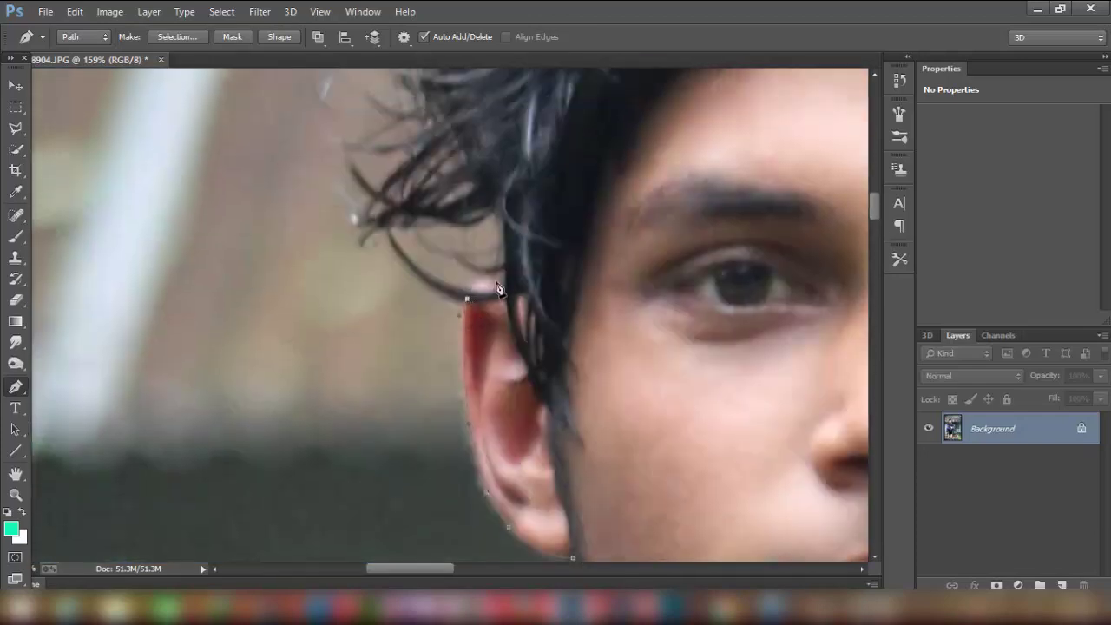
left_click(502, 254)
scroll(502, 254, "up", 3)
left_click(502, 253)
scroll(502, 253, "up", 3)
scroll(502, 254, "up", 3)
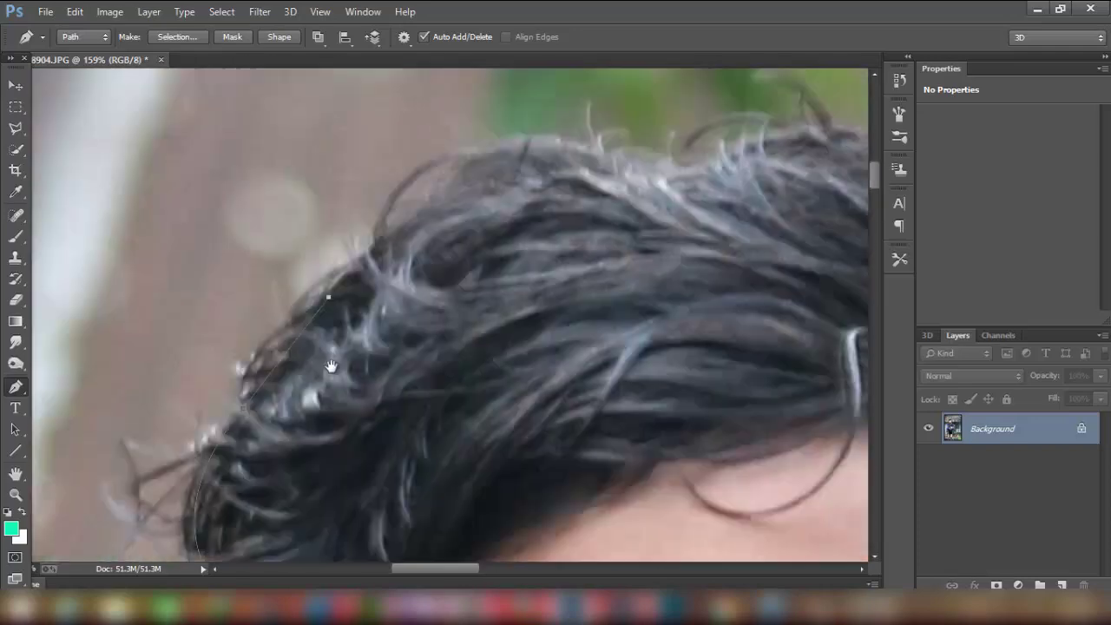
scroll(502, 254, "right", 2)
scroll(790, 295, "right", 2)
scroll(833, 348, "down", 3)
scroll(466, 266, "down", 3)
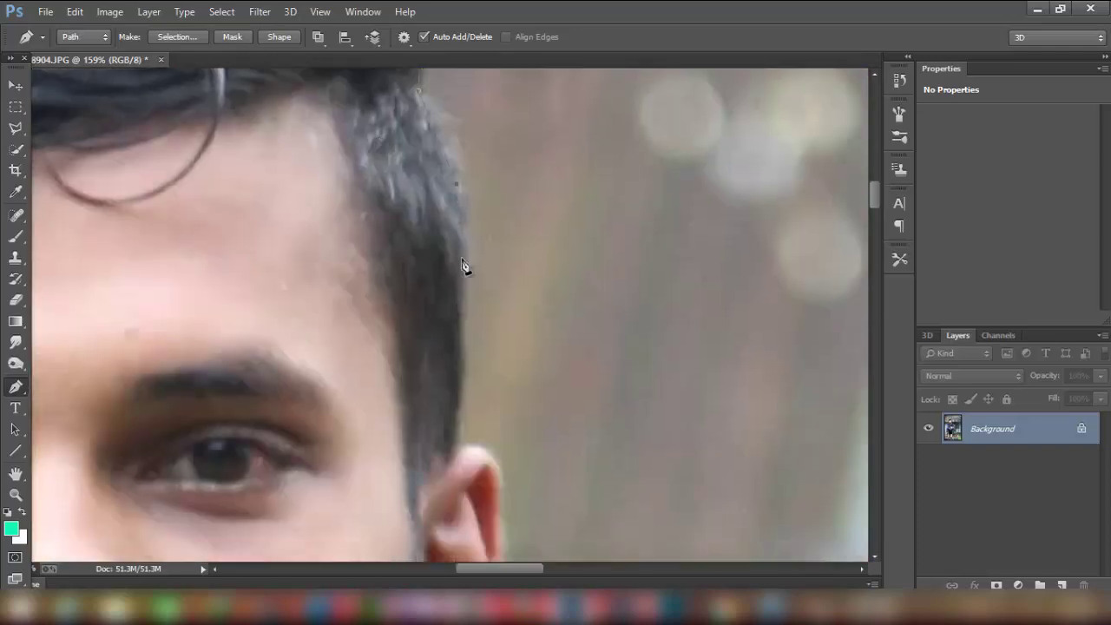
scroll(514, 358, "down", 3)
left_click(514, 358)
scroll(514, 357, "down", 3)
left_click(489, 352)
scroll(489, 353, "down", 2)
scroll(470, 284, "down", 2)
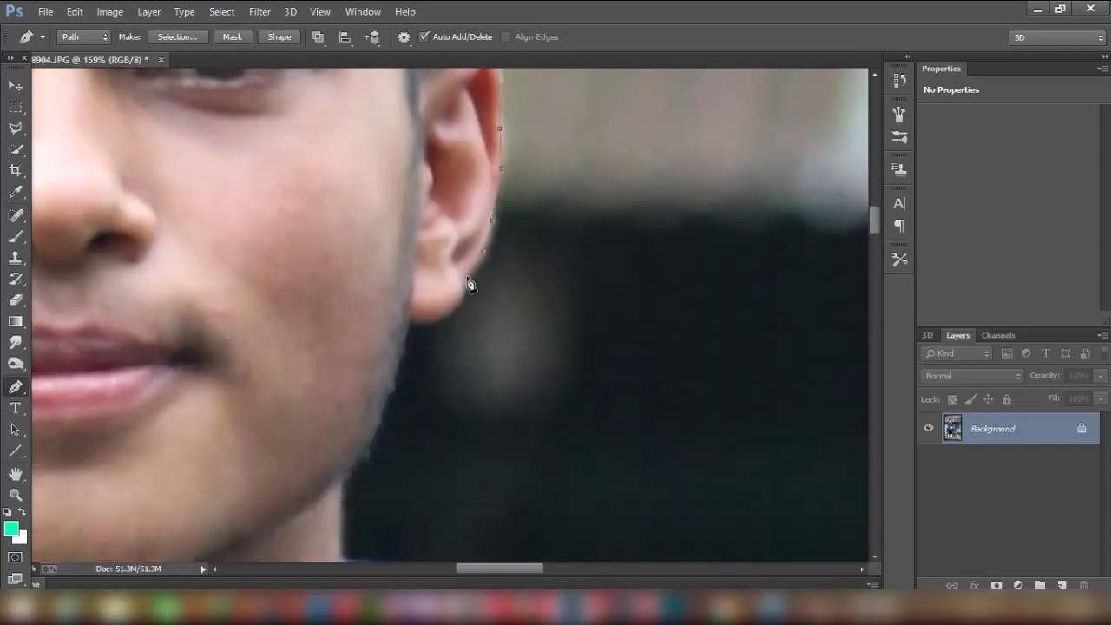
Step: Continue the path along the jawline, shirt shoulder, sleeve cuff and arm
left_click(355, 448)
left_click(339, 471)
scroll(348, 390, "down", 3)
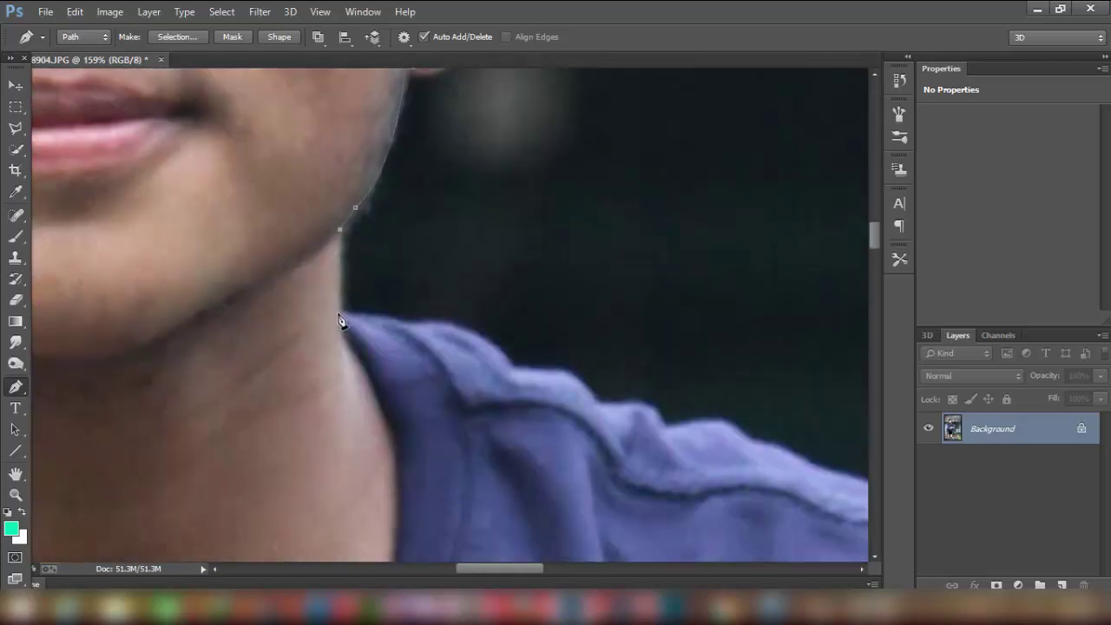
left_click(510, 373)
scroll(510, 373, "down", 3)
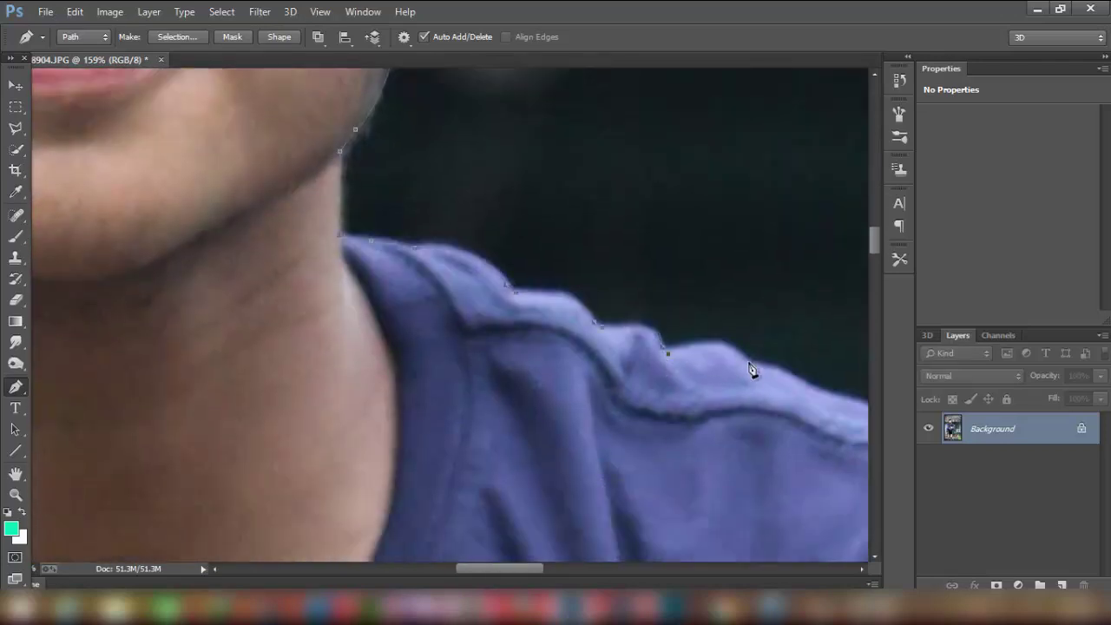
left_click_drag(750, 362, 777, 393)
scroll(616, 330, "down", 4)
scroll(616, 330, "right", 5)
left_click(638, 287)
scroll(738, 295, "down", 2)
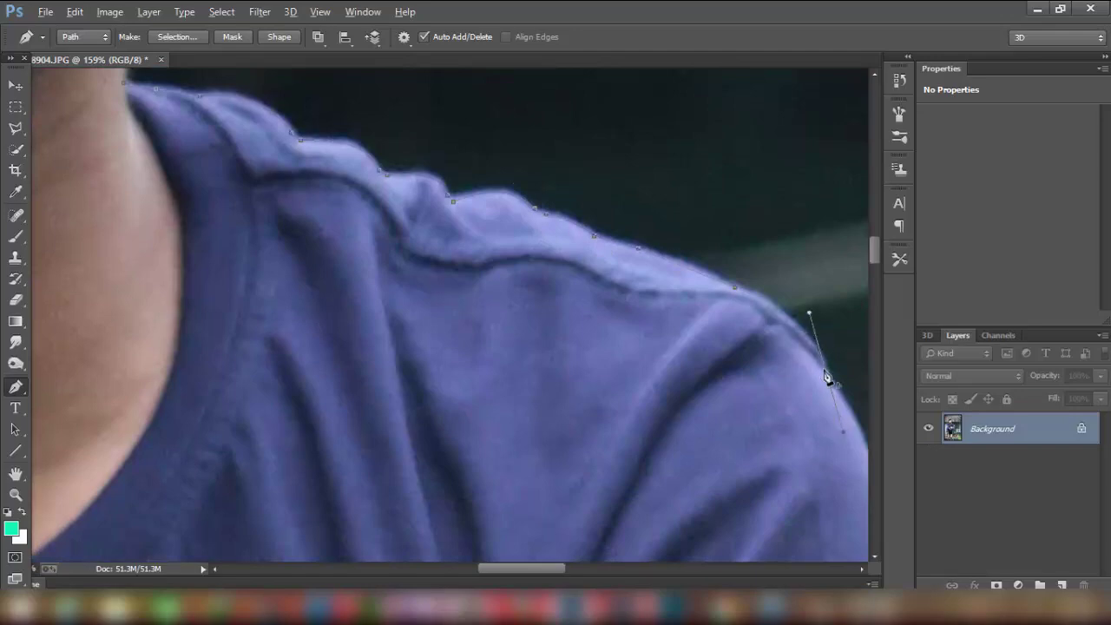
scroll(828, 377, "down", 5)
left_click(550, 397)
scroll(550, 397, "down", 3)
scroll(578, 298, "down", 2)
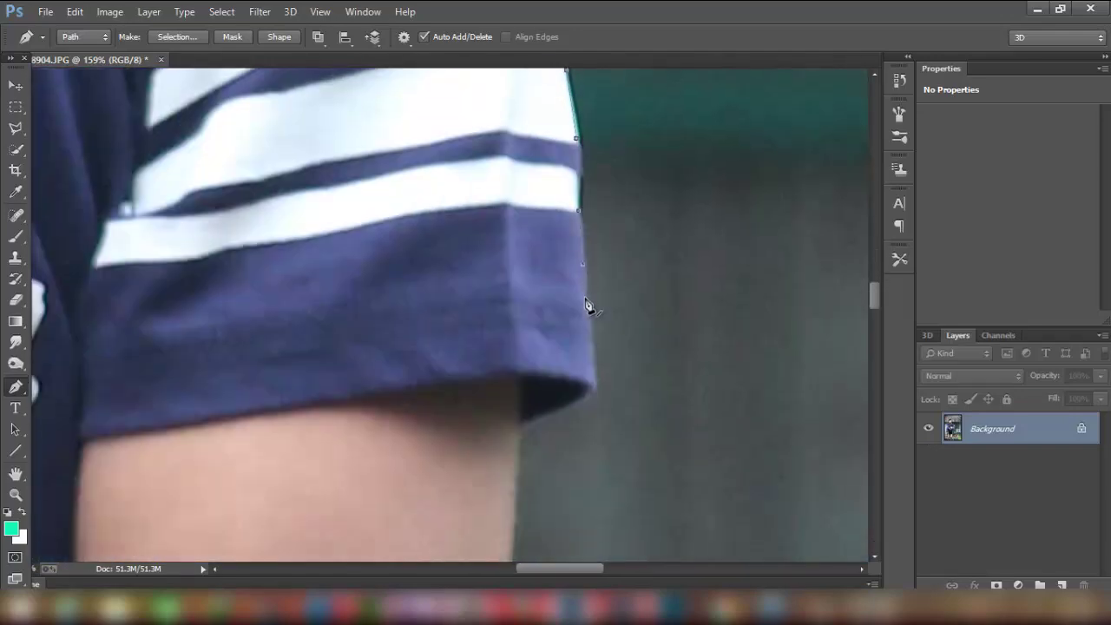
left_click(515, 418)
scroll(510, 417, "down", 3)
left_click(510, 426)
scroll(526, 303, "down", 4)
left_click(615, 276)
scroll(717, 424, "down", 1)
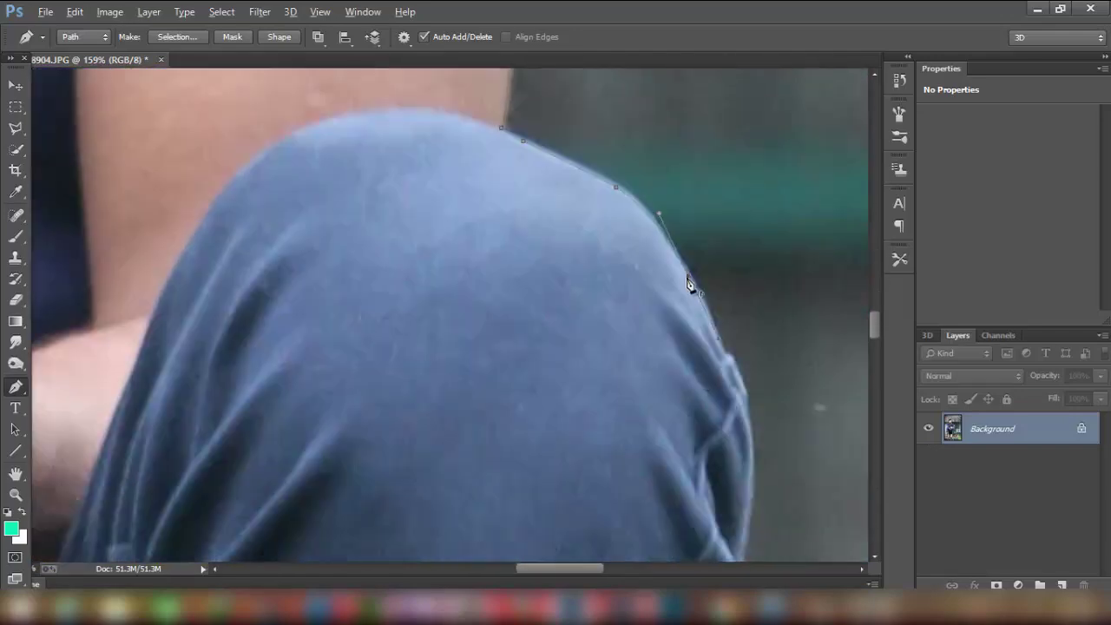
scroll(690, 285, "down", 3)
Step: Trace the path around the knee, trouser leg and cuff down the leg
left_click(727, 286)
scroll(715, 409, "down", 4)
scroll(744, 365, "down", 3)
left_click(744, 364)
scroll(721, 356, "down", 3)
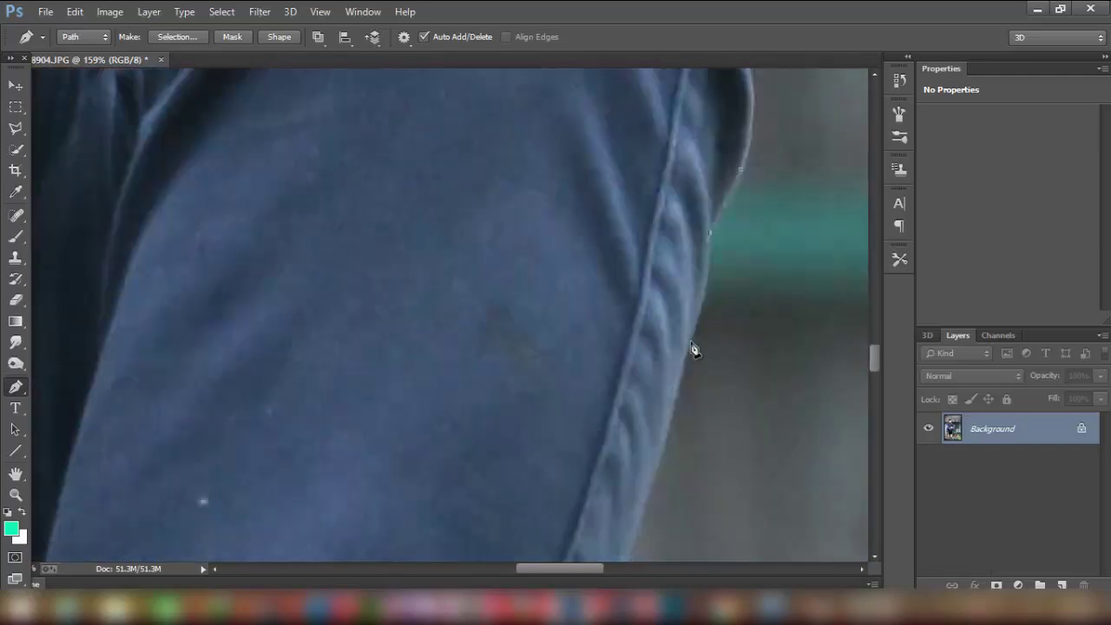
scroll(690, 308, "down", 2)
scroll(608, 347, "down", 5)
scroll(529, 348, "down", 4)
left_click(503, 325)
left_click(465, 396)
scroll(452, 365, "down", 3)
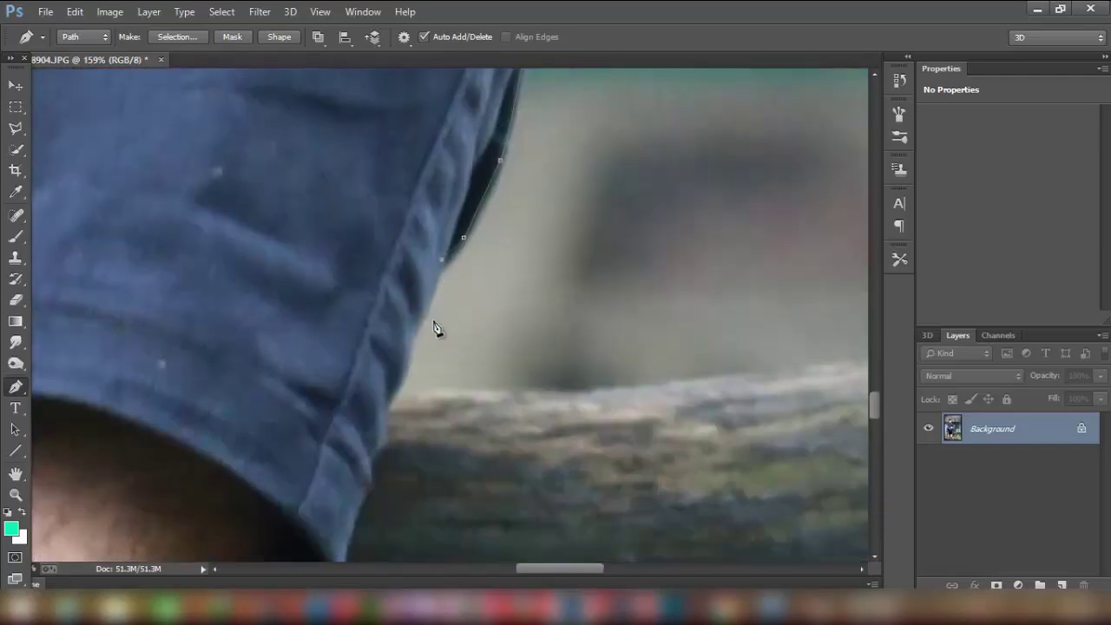
scroll(435, 329, "down", 3)
scroll(382, 321, "down", 5)
scroll(348, 304, "down", 2)
left_click(338, 298)
left_click(236, 335)
scroll(209, 338, "down", 3)
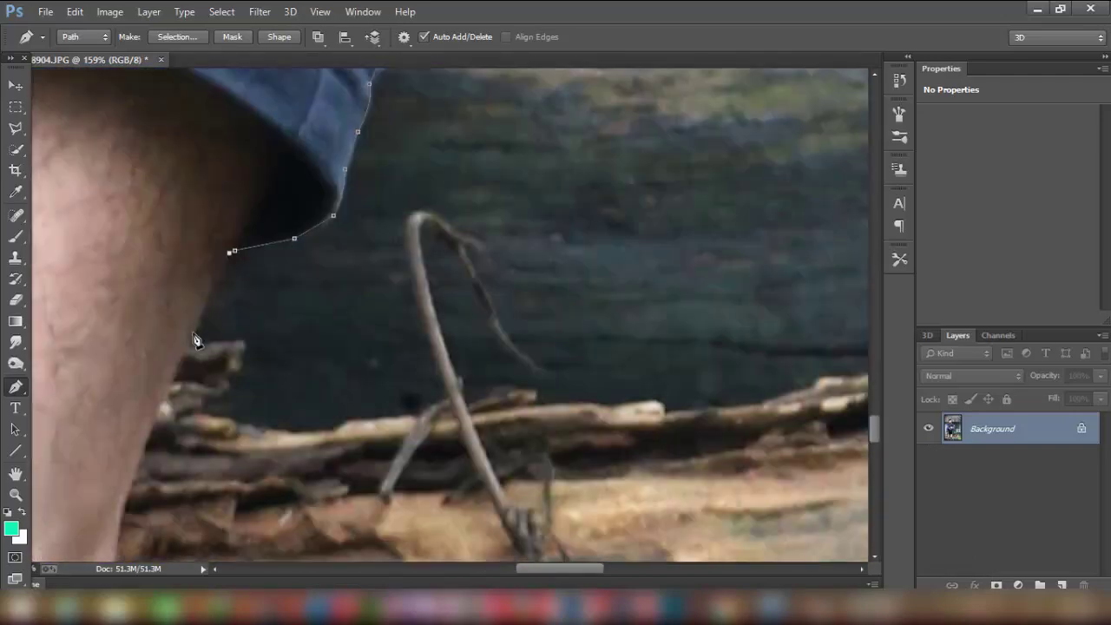
left_click(131, 495)
scroll(126, 434, "down", 3)
left_click(114, 390)
scroll(116, 374, "down", 3)
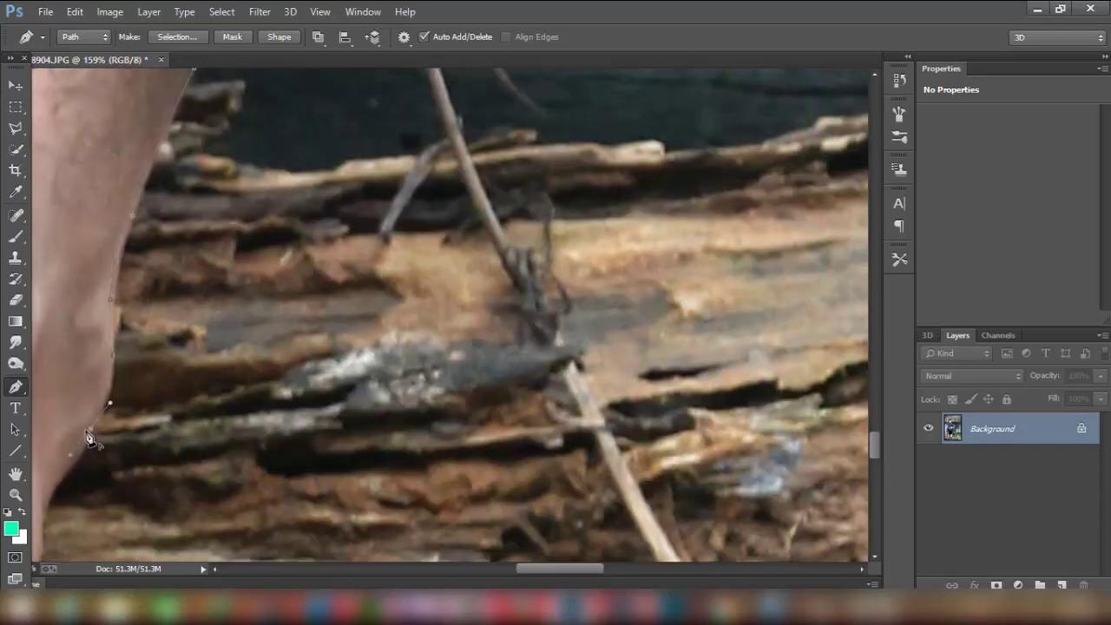
left_click_drag(89, 438, 564, 240)
Step: Outline the foot, curving around the toe tips and up the big toe
left_click(540, 290)
scroll(555, 313, "down", 3)
left_click(556, 220)
left_click(574, 299)
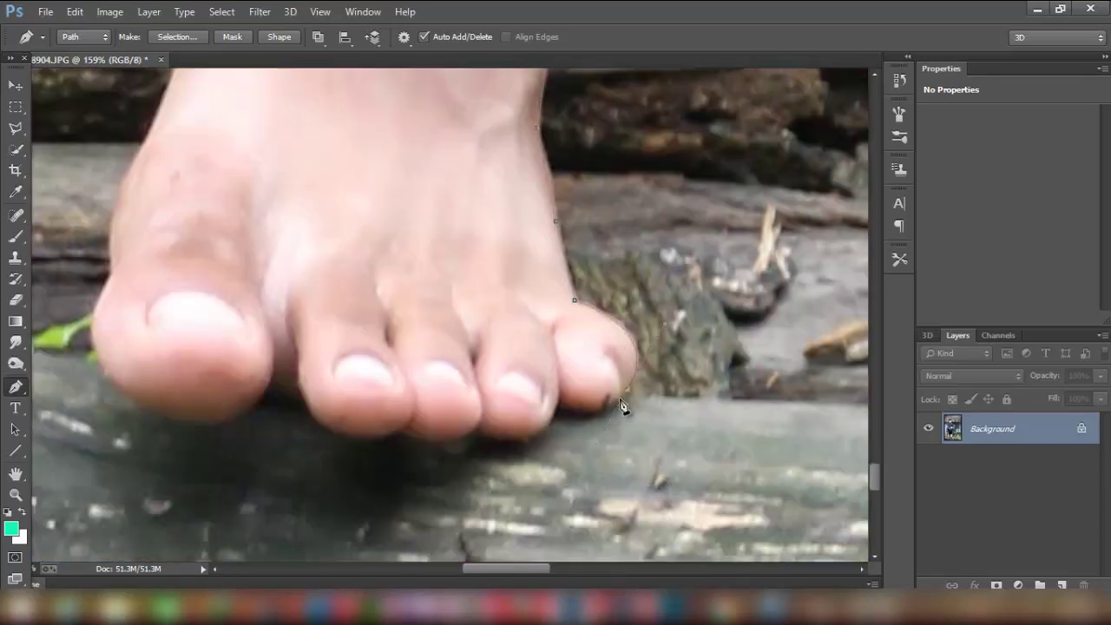
left_click(549, 426)
scroll(512, 391, "down", 3)
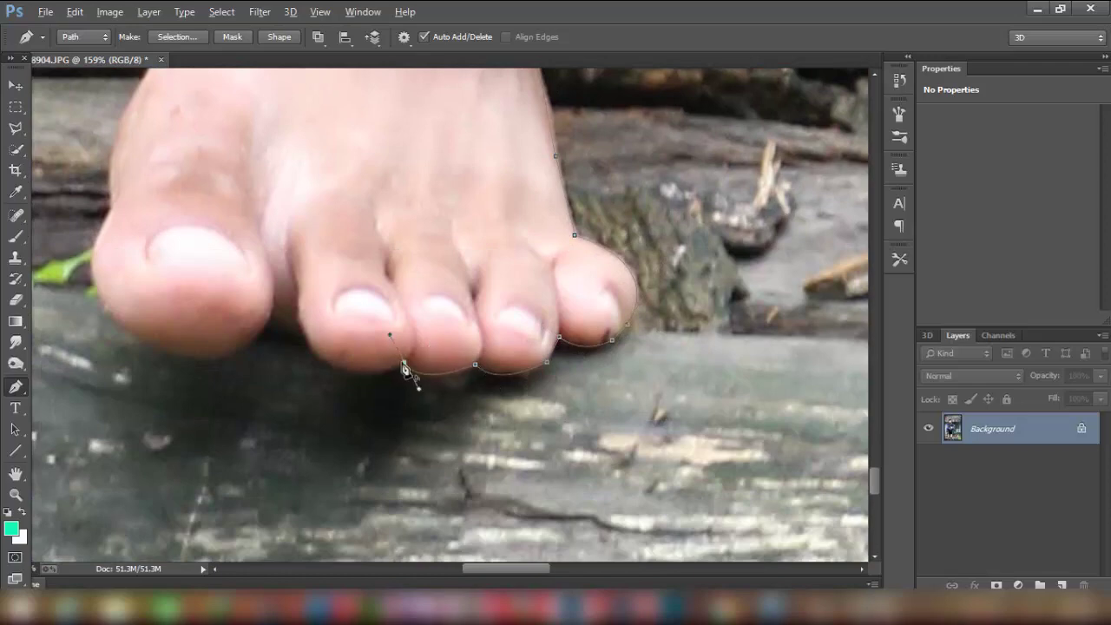
left_click(299, 330)
scroll(96, 290, "up", 1)
left_click(116, 235)
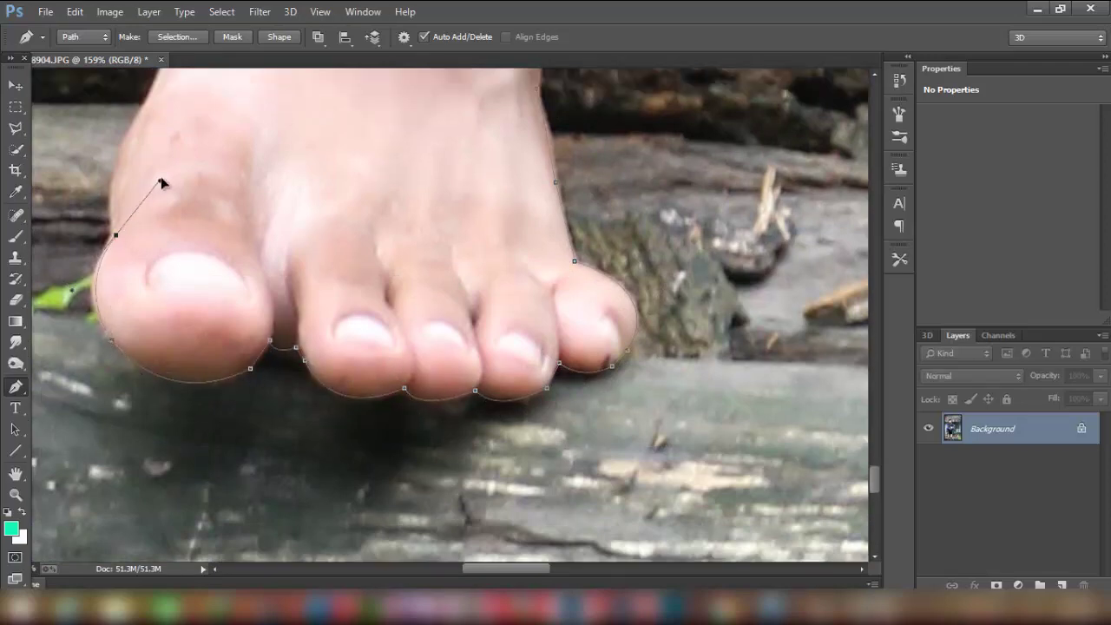
scroll(164, 181, "up", 3)
left_click_drag(142, 182, 176, 136)
scroll(217, 174, "up", 3)
scroll(268, 179, "up", 3)
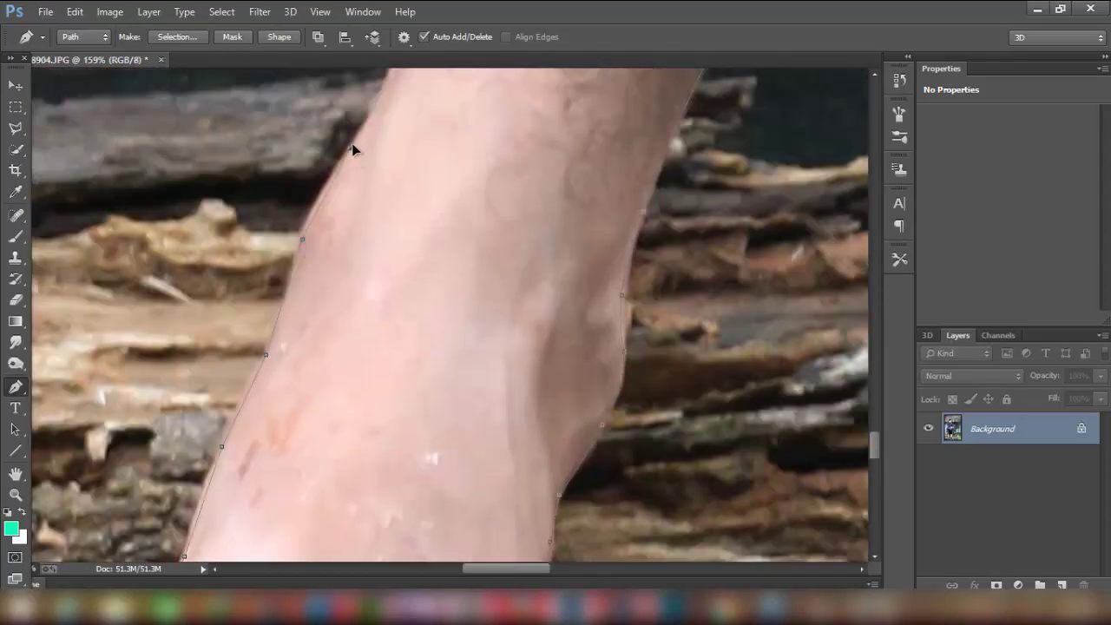
Step: Close the path across the gap between the legs and the left leg, then load it as a selection
left_click(355, 149)
scroll(355, 148, "up", 2)
left_click(422, 129)
scroll(434, 217, "up", 2)
scroll(466, 338, "up", 3)
left_click(456, 161)
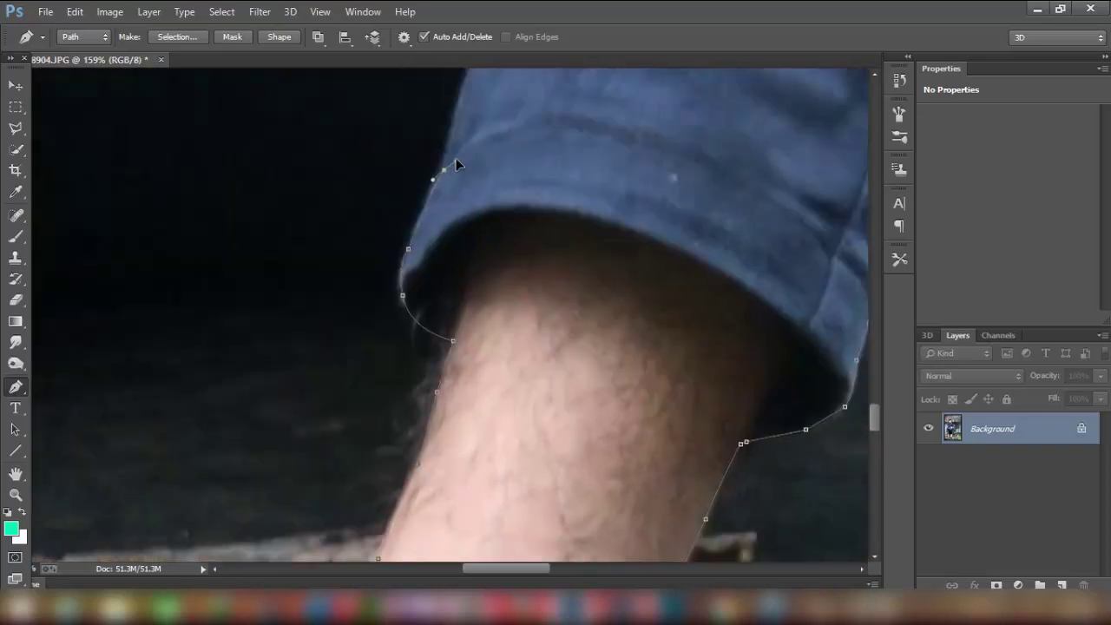
scroll(456, 161, "up", 3)
scroll(501, 263, "down", 3)
left_click(297, 384)
left_click(200, 330)
left_click(111, 330)
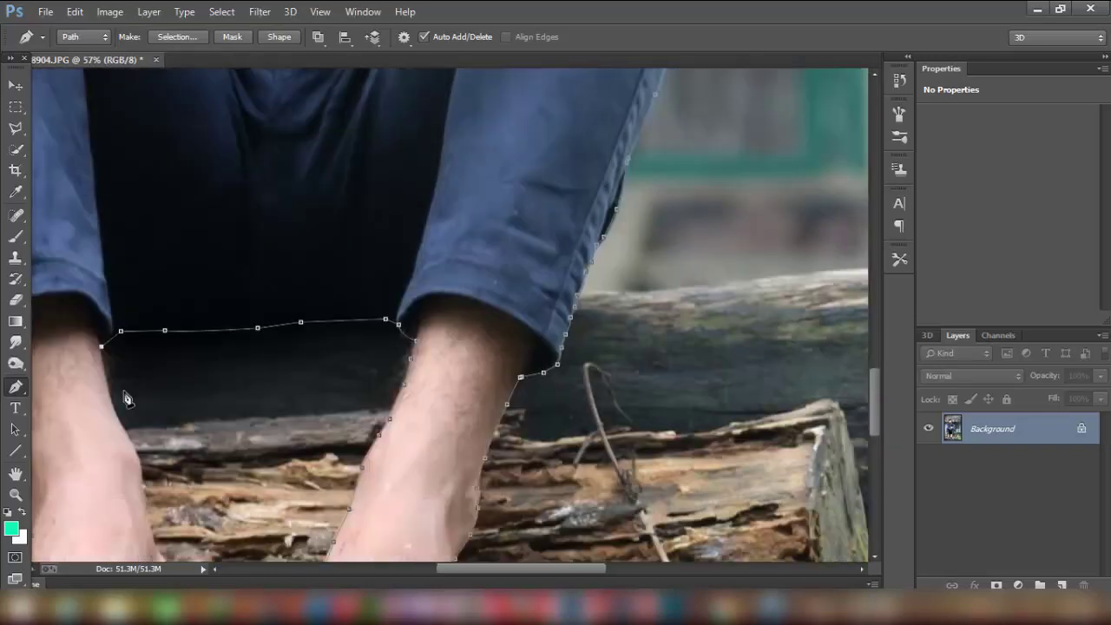
scroll(111, 389, "up", 3)
left_click(87, 166)
scroll(106, 228, "down", 1)
scroll(106, 228, "down", 1)
scroll(156, 236, "down", 1)
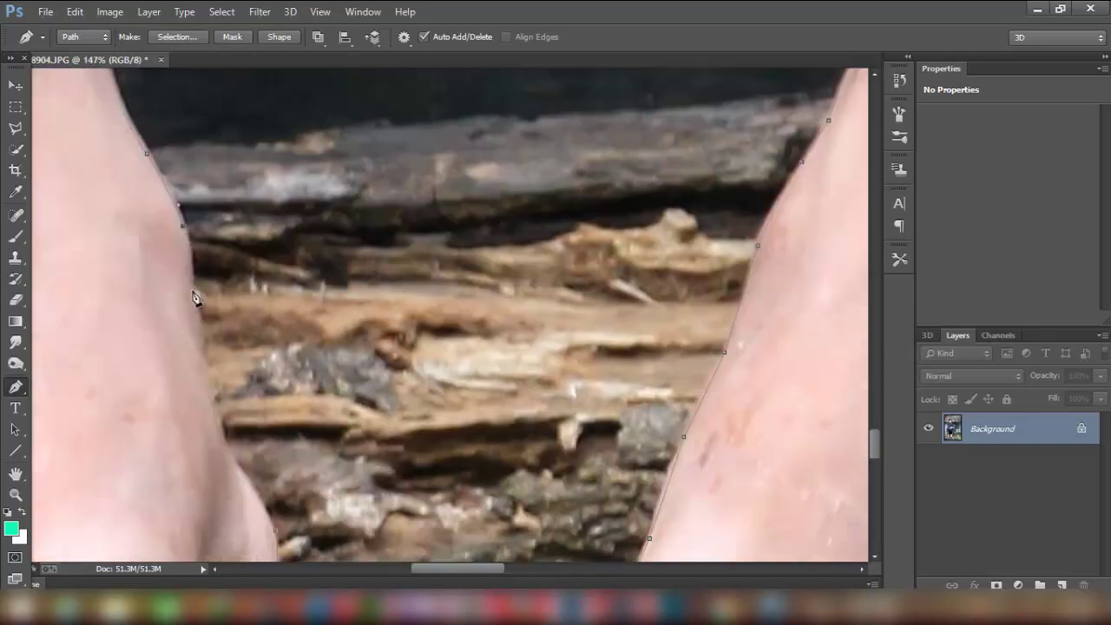
scroll(193, 293, "down", 2)
left_click(214, 257)
scroll(214, 258, "down", 1)
key("ctrl+Return")
key("ctrl+0")
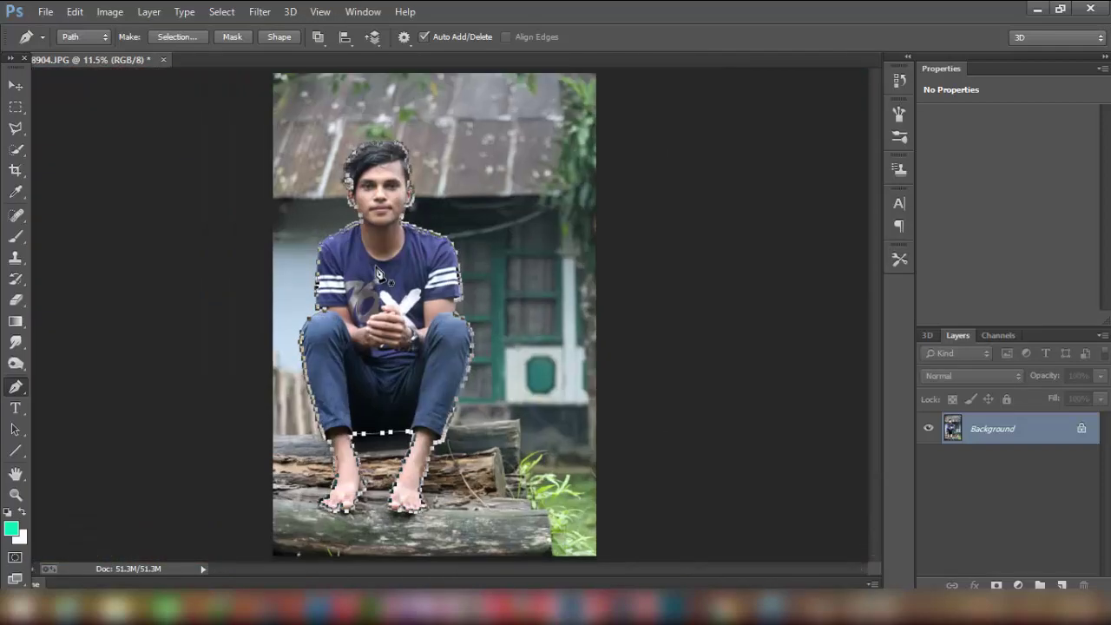
Step: Make a selection from the path with Feather 0 and add a layer mask to Layer 0
right_click(376, 271)
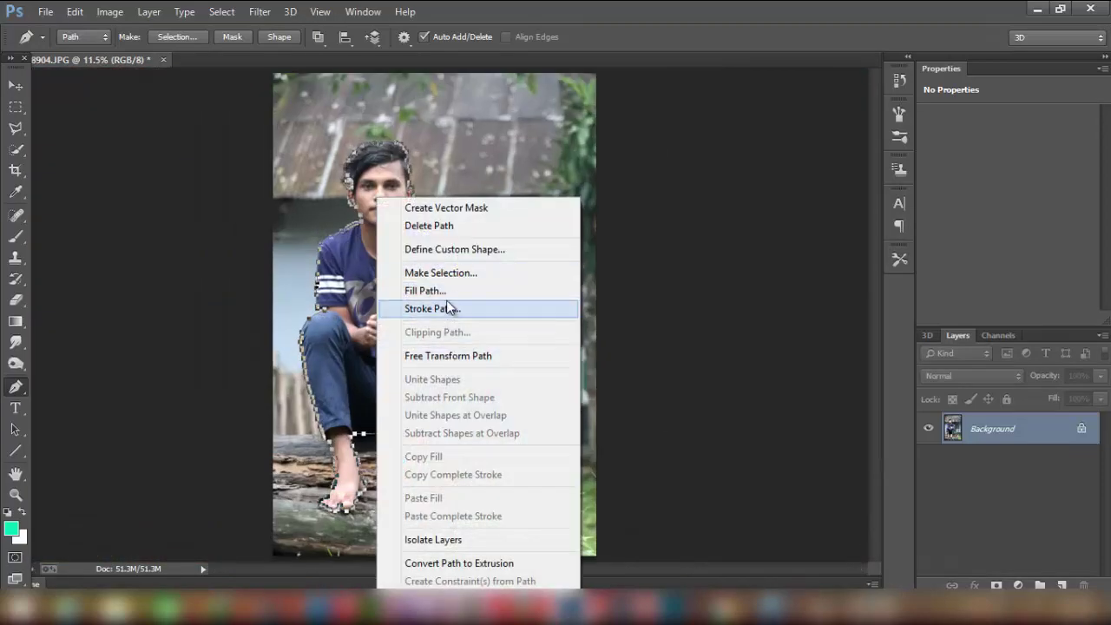
left_click(447, 275)
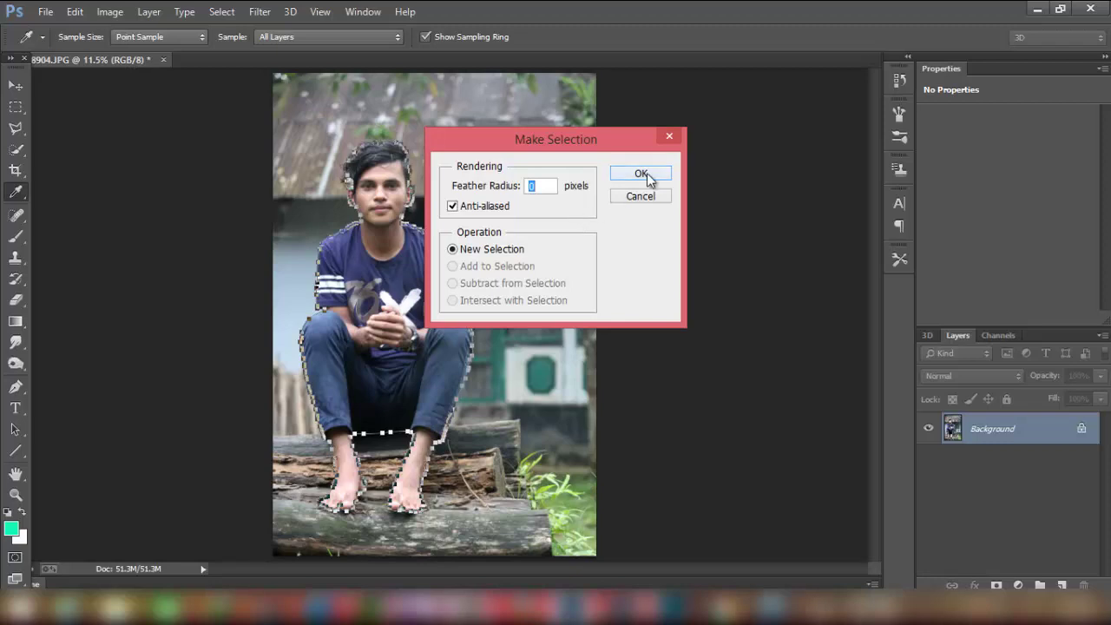
left_click(641, 174)
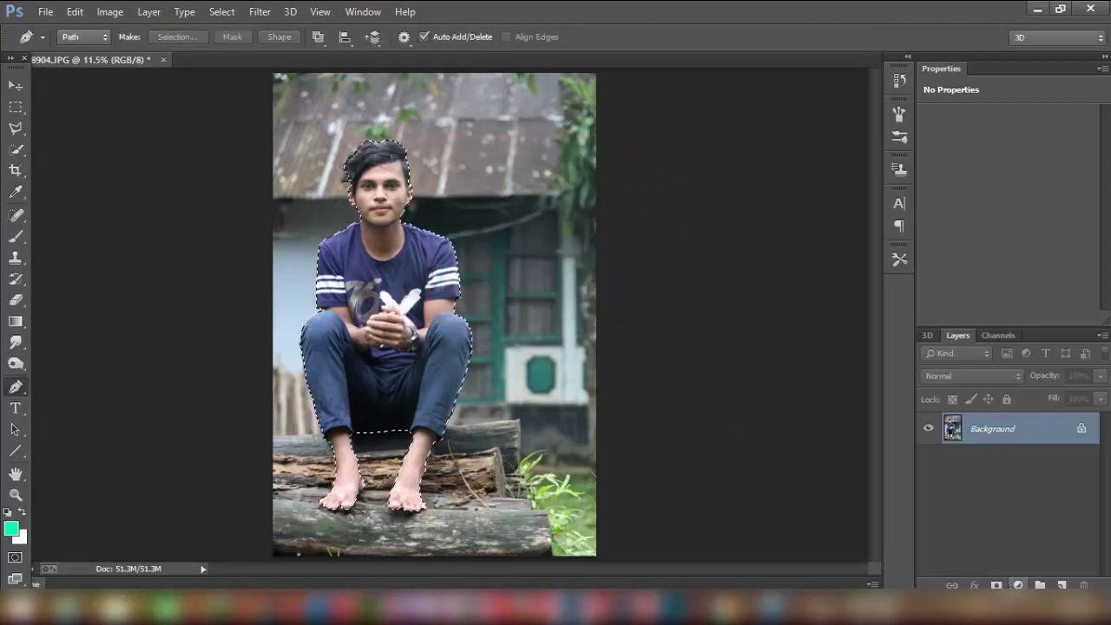
left_click(997, 585)
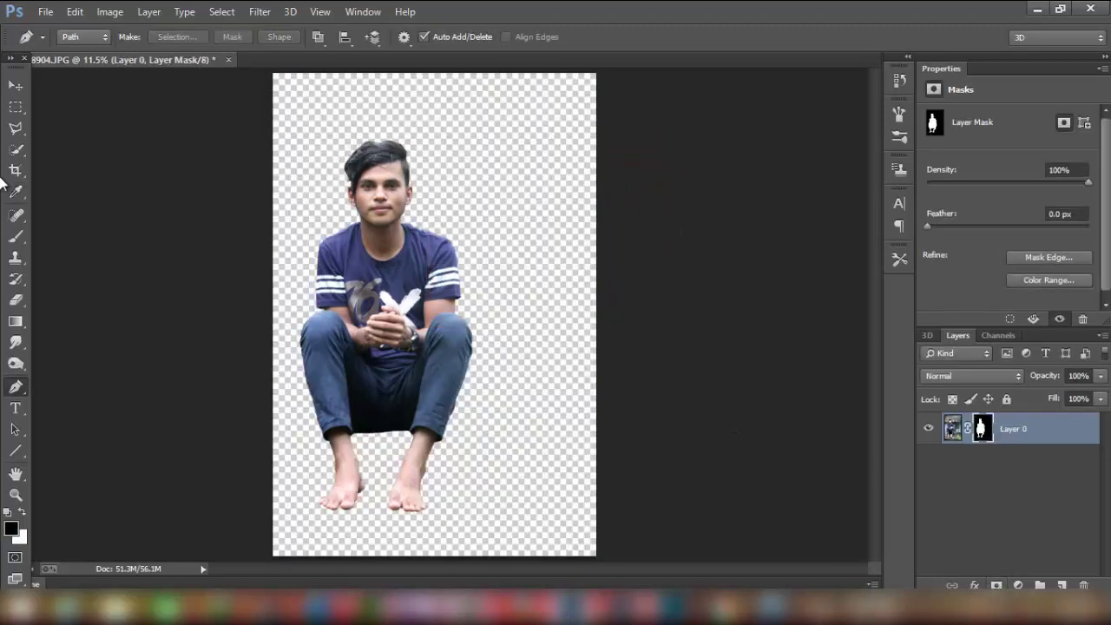
left_click(15, 94)
scroll(400, 173, "up", 2)
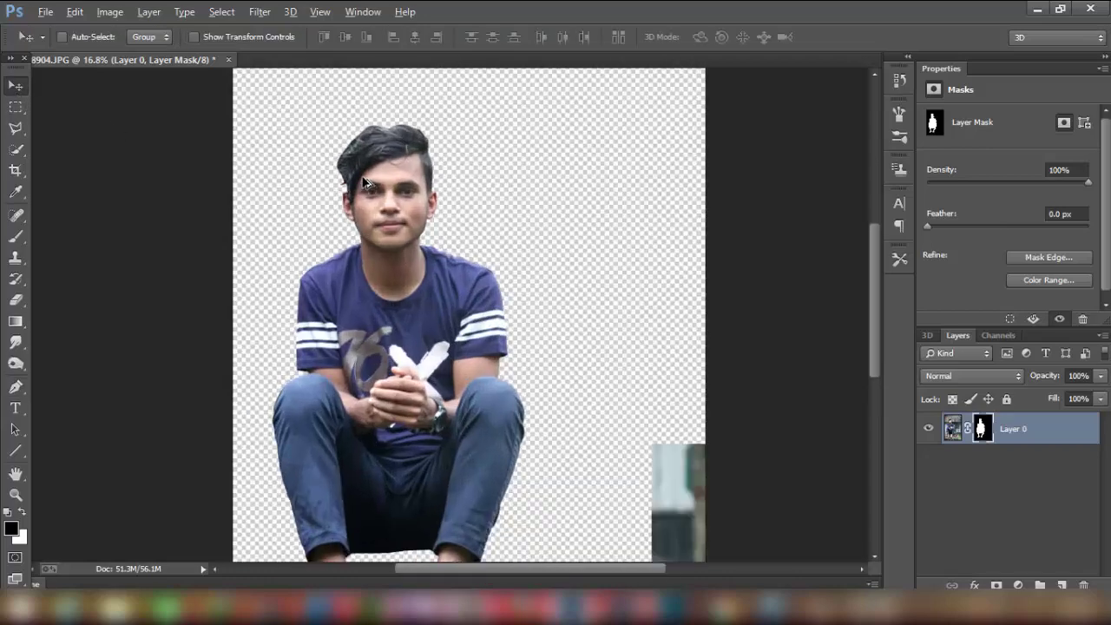
scroll(357, 104, "up", 2)
scroll(358, 107, "up", 2)
scroll(365, 126, "up", 2)
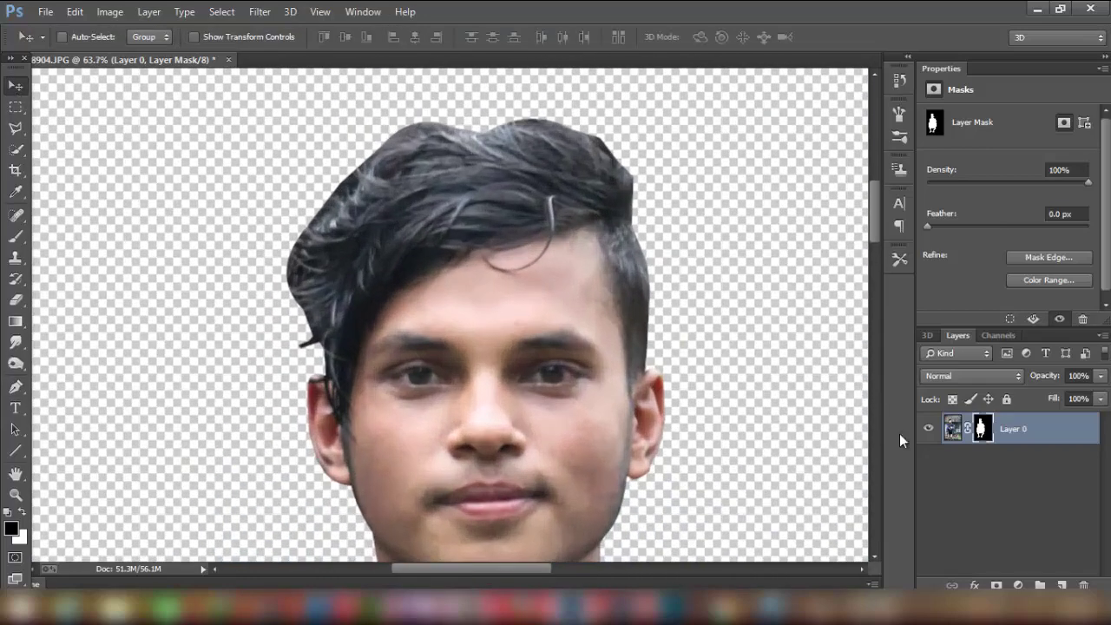
Step: Use Refine Mask's Refine Radius brush on the left, top and right hair edges and confirm
right_click(981, 425)
left_click(972, 556)
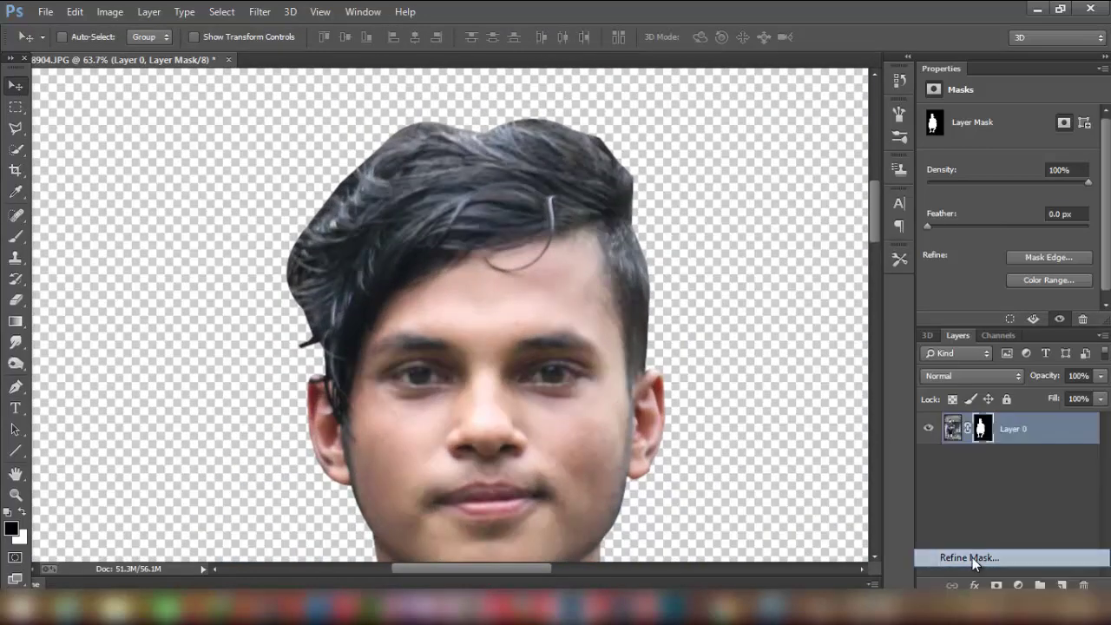
mouse_move(383, 145)
left_mouse_down()
mouse_move(344, 174)
mouse_move(288, 255)
mouse_move(303, 330)
mouse_move(280, 293)
mouse_move(276, 343)
mouse_move(259, 347)
mouse_move(291, 363)
left_mouse_up()
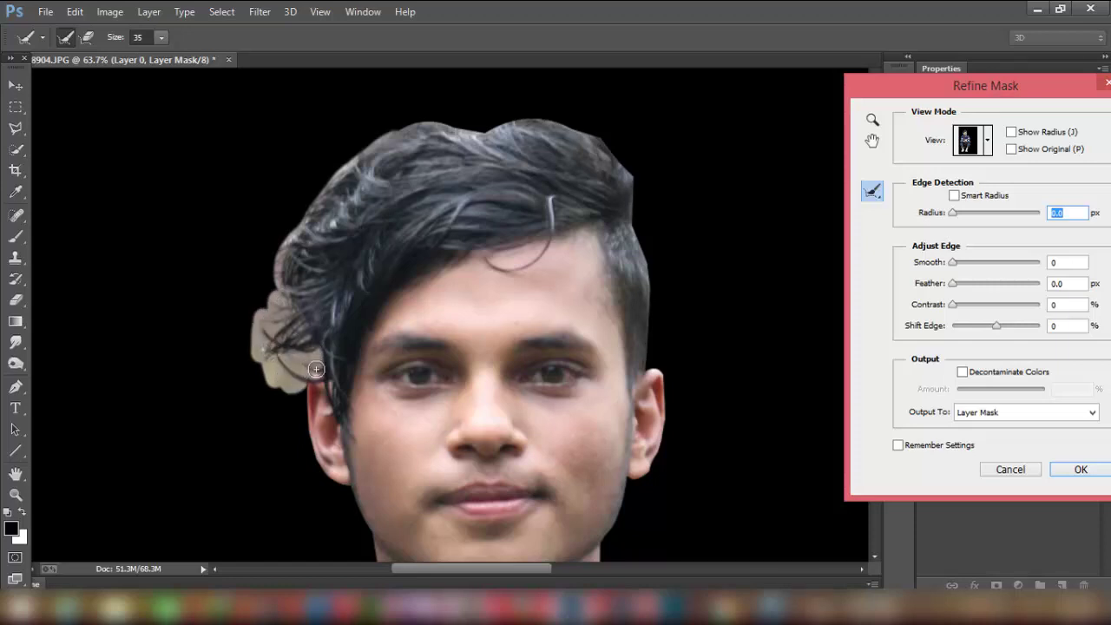
left_click_drag(309, 359, 313, 358)
scroll(413, 262, "up", 3)
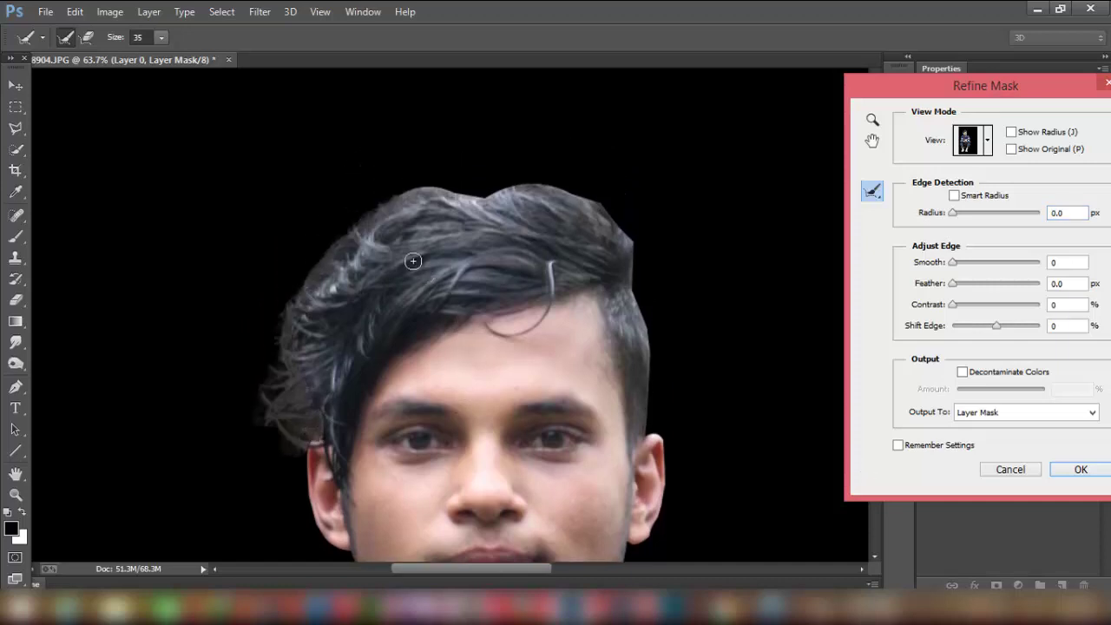
mouse_move(388, 210)
left_mouse_down()
mouse_move(414, 179)
mouse_move(463, 180)
mouse_move(320, 225)
mouse_move(391, 188)
mouse_move(577, 191)
mouse_move(482, 172)
mouse_move(564, 174)
mouse_move(674, 247)
left_mouse_up()
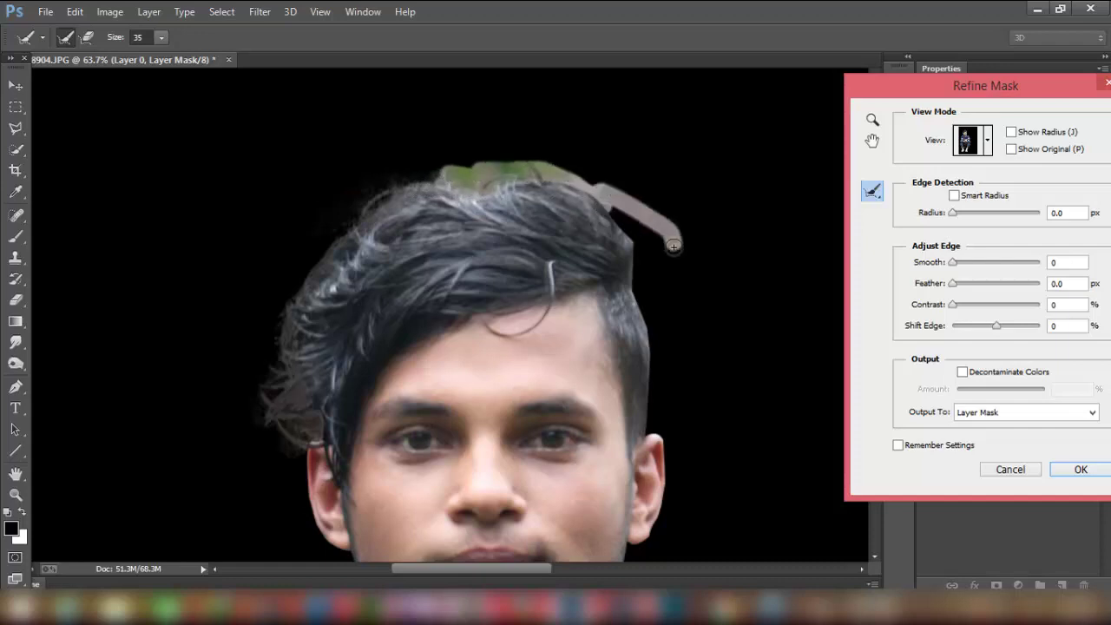
mouse_move(610, 199)
left_mouse_down()
mouse_move(640, 246)
mouse_move(651, 426)
left_mouse_up()
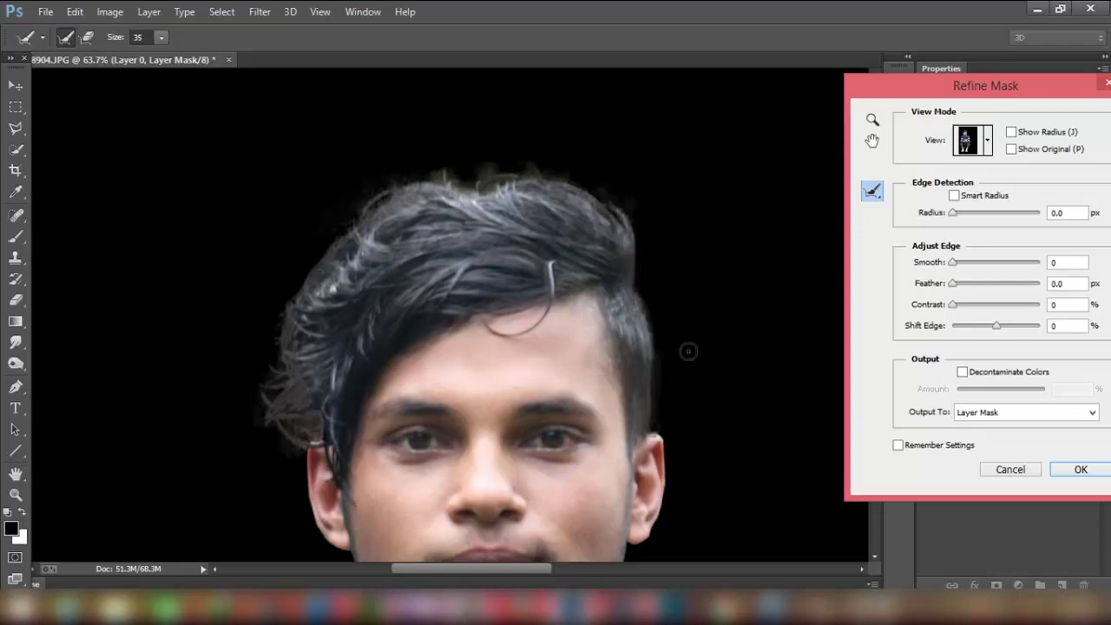
left_click(1077, 470)
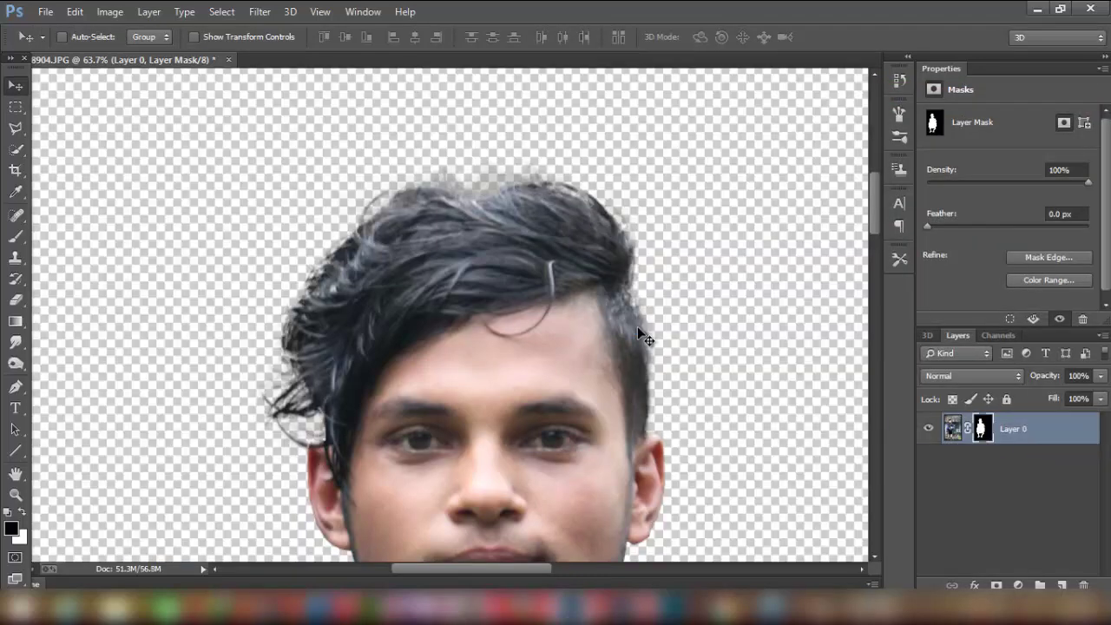
Step: Apply the layer mask permanently to Layer 0 and nudge the cut-out man slightly right
key("ctrl+0")
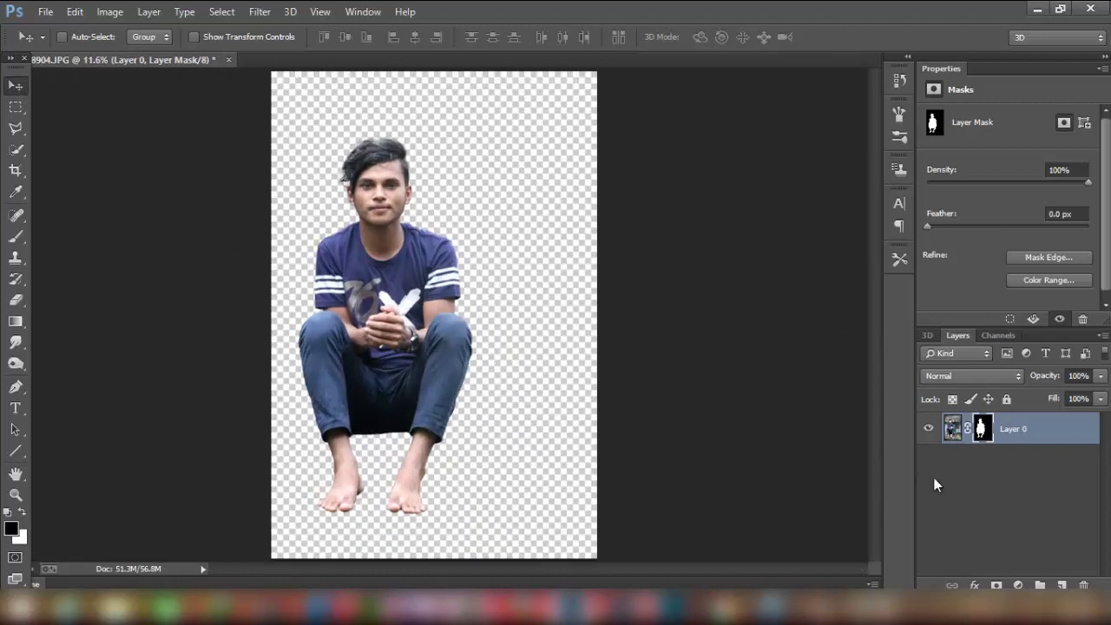
right_click(984, 428)
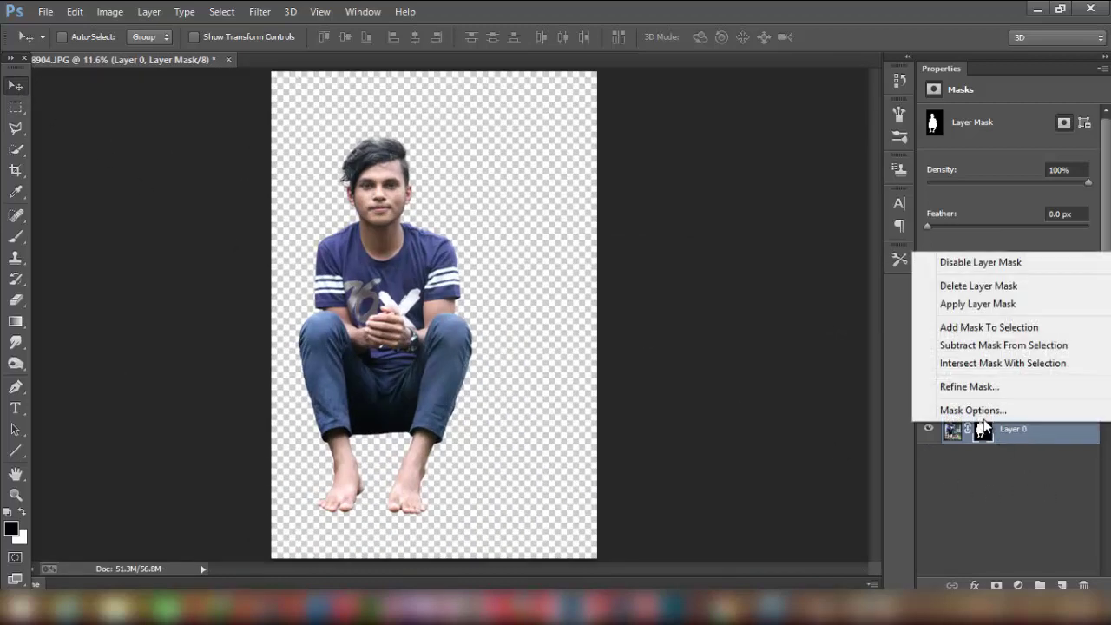
left_click(980, 295)
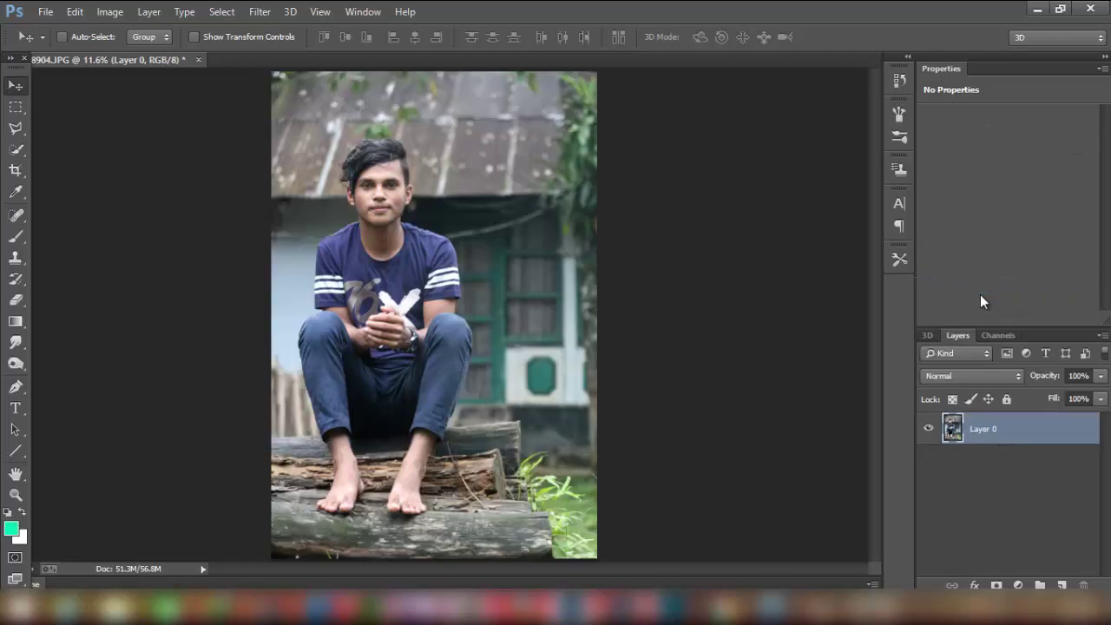
key("ctrl+z")
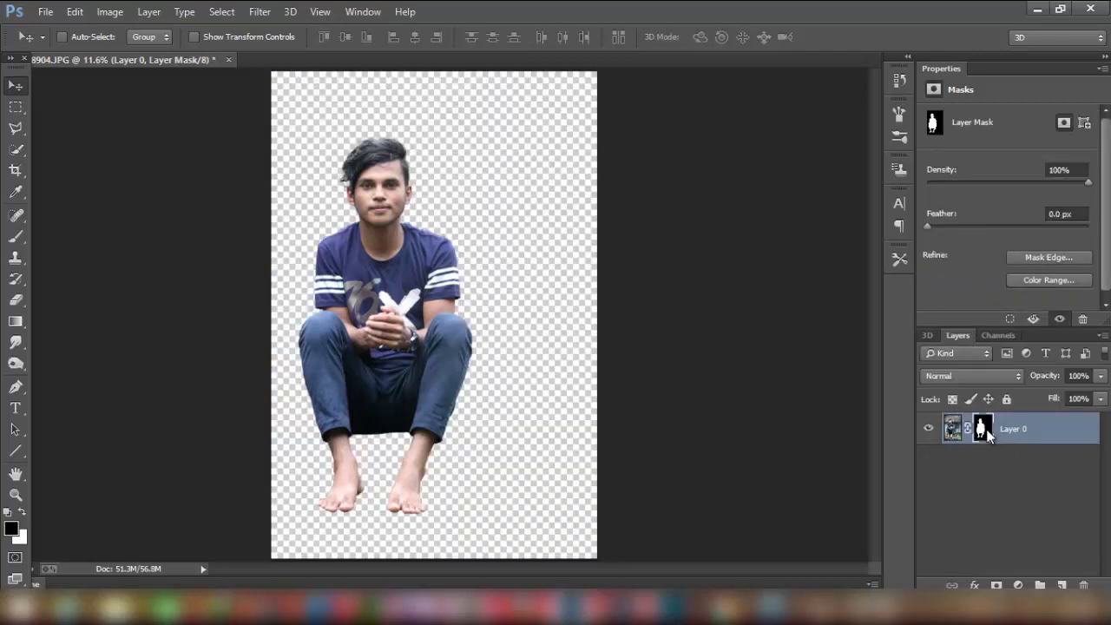
right_click(988, 434)
left_click(979, 311)
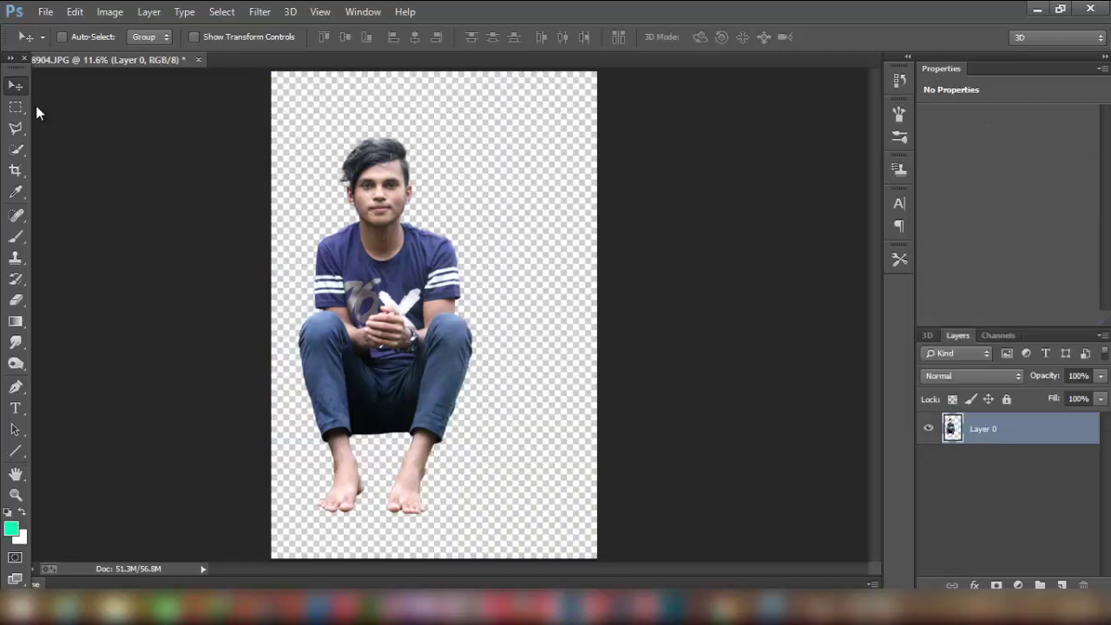
left_click_drag(422, 305, 477, 312)
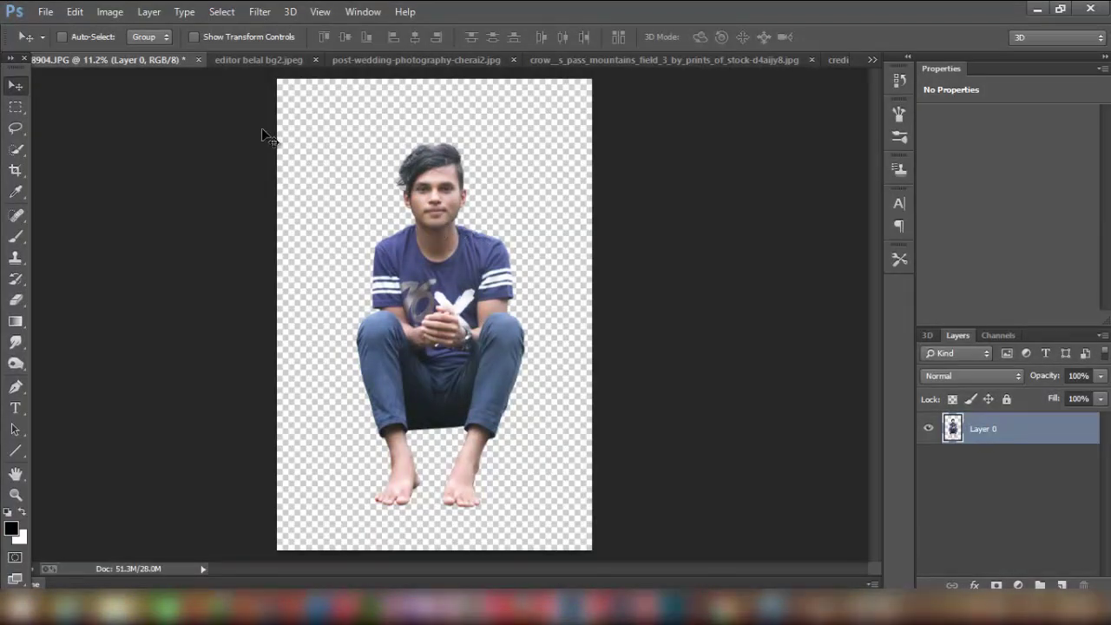
Step: In the mountain image, quick-select the central and upper-left foreground rocks
left_click(256, 60)
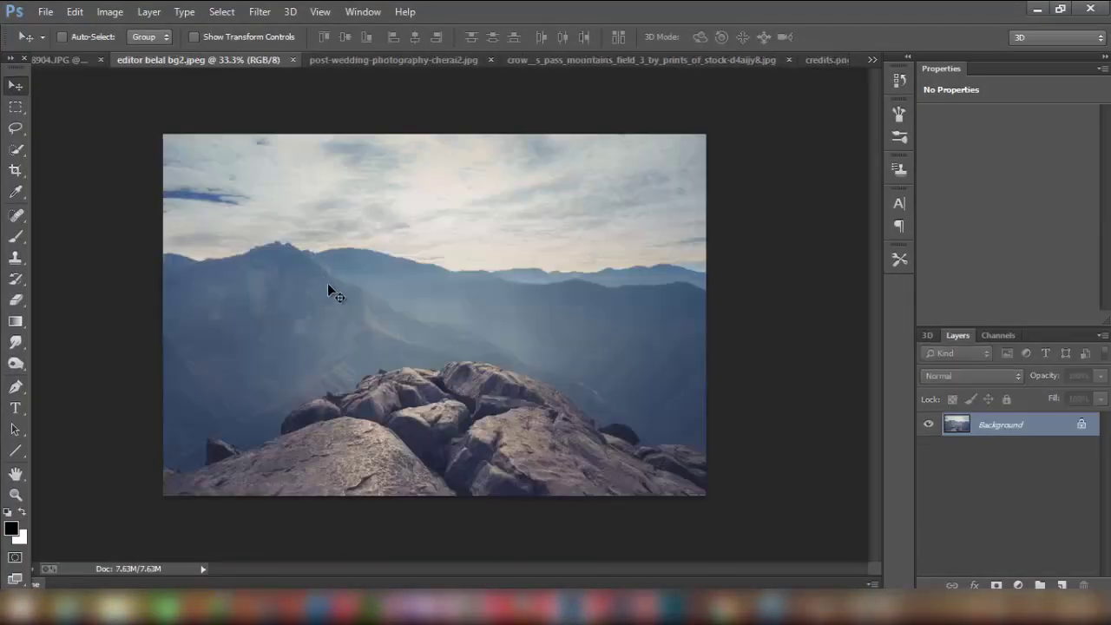
left_click(24, 151)
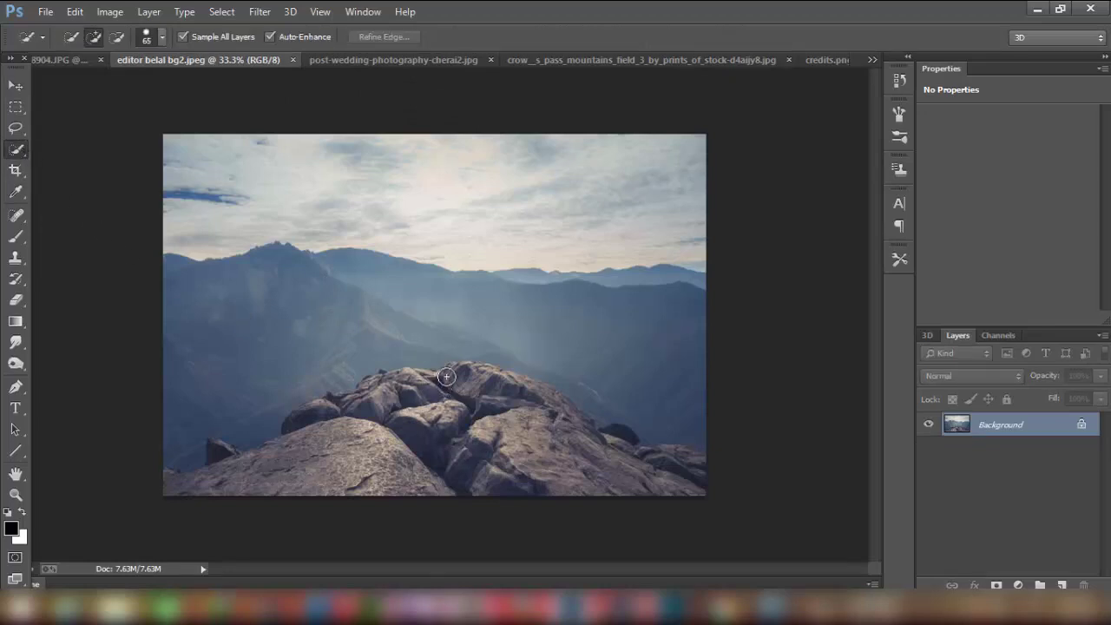
left_click_drag(445, 376, 296, 478)
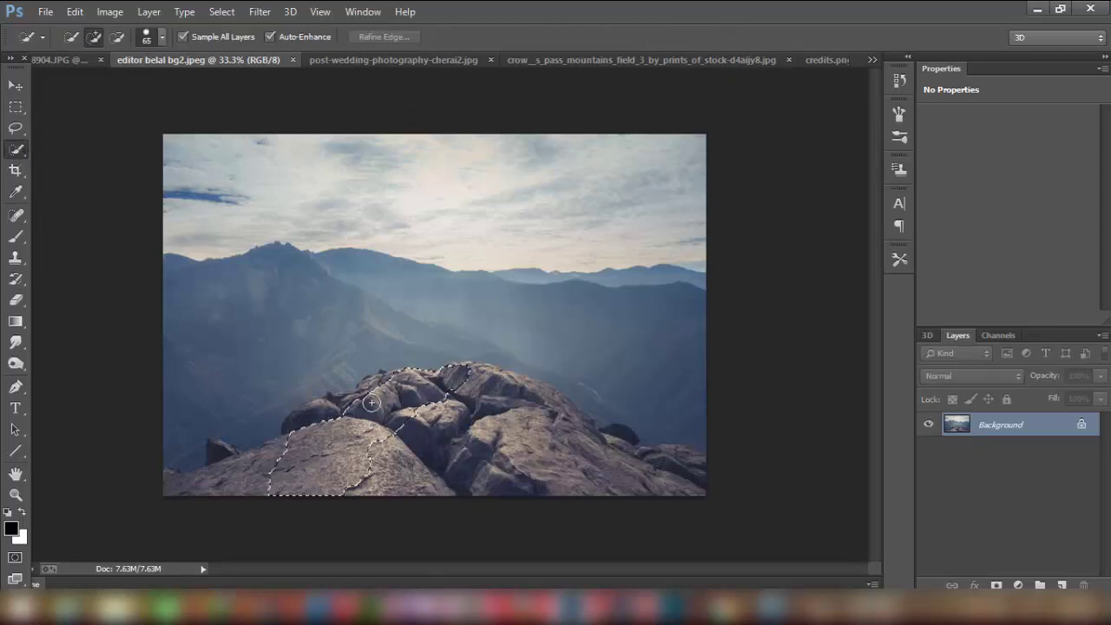
mouse_move(371, 402)
left_mouse_down()
mouse_move(214, 474)
mouse_move(245, 457)
left_mouse_up()
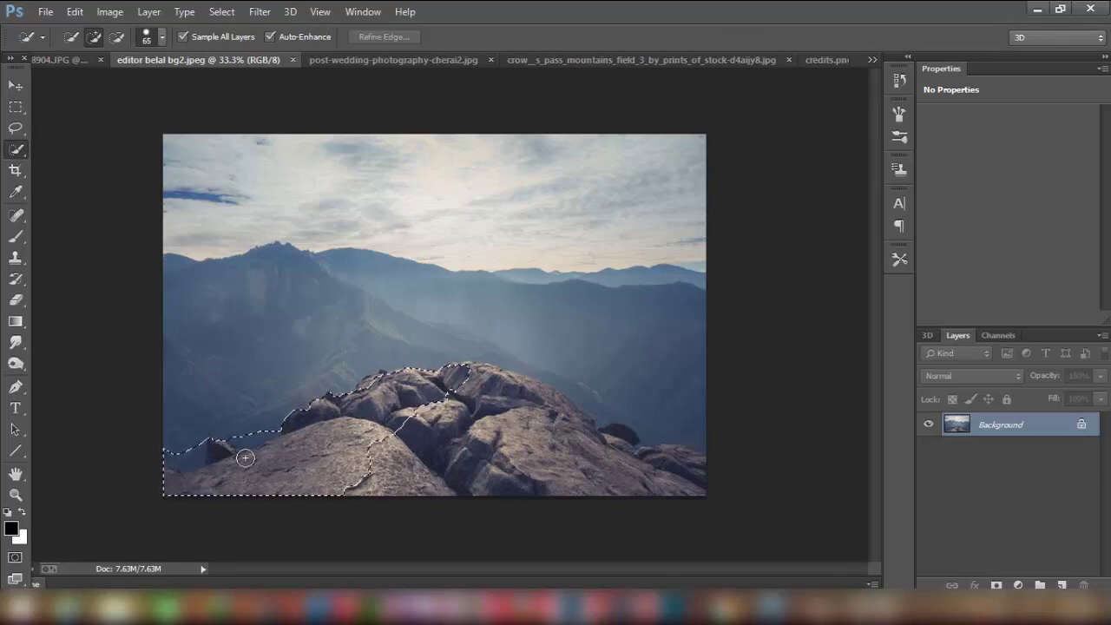
mouse_move(401, 471)
left_mouse_down()
mouse_move(638, 479)
mouse_move(486, 386)
mouse_move(508, 382)
mouse_move(462, 371)
left_mouse_up()
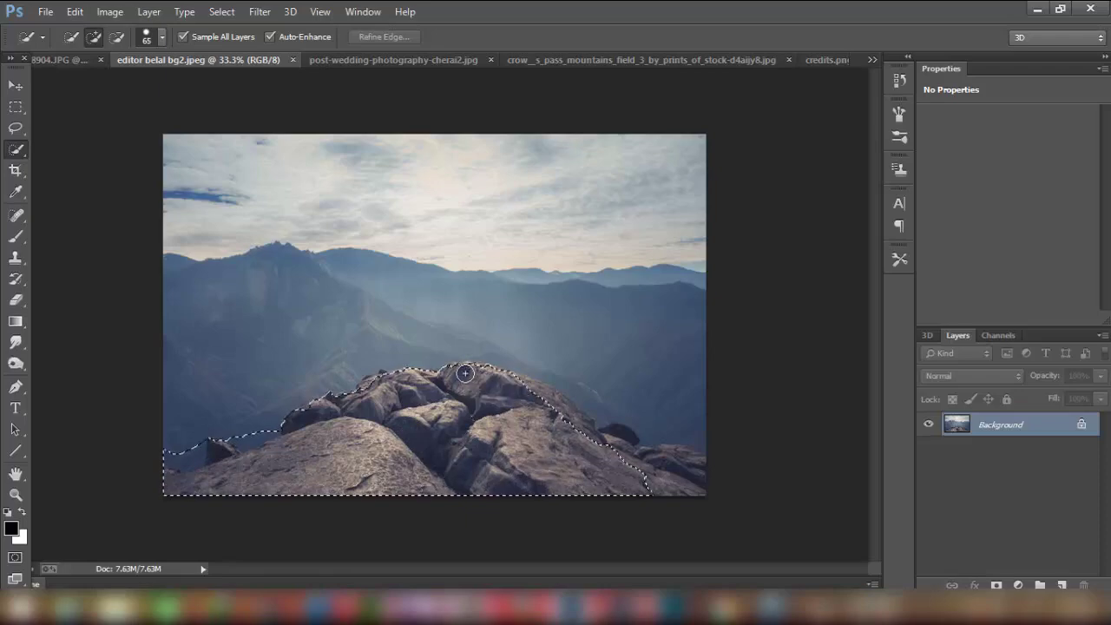
Step: Extend the rock selection along the right edge and ridge, undoing the overshoot into the mountains
scroll(379, 410, "up", 3)
scroll(379, 410, "up", 1)
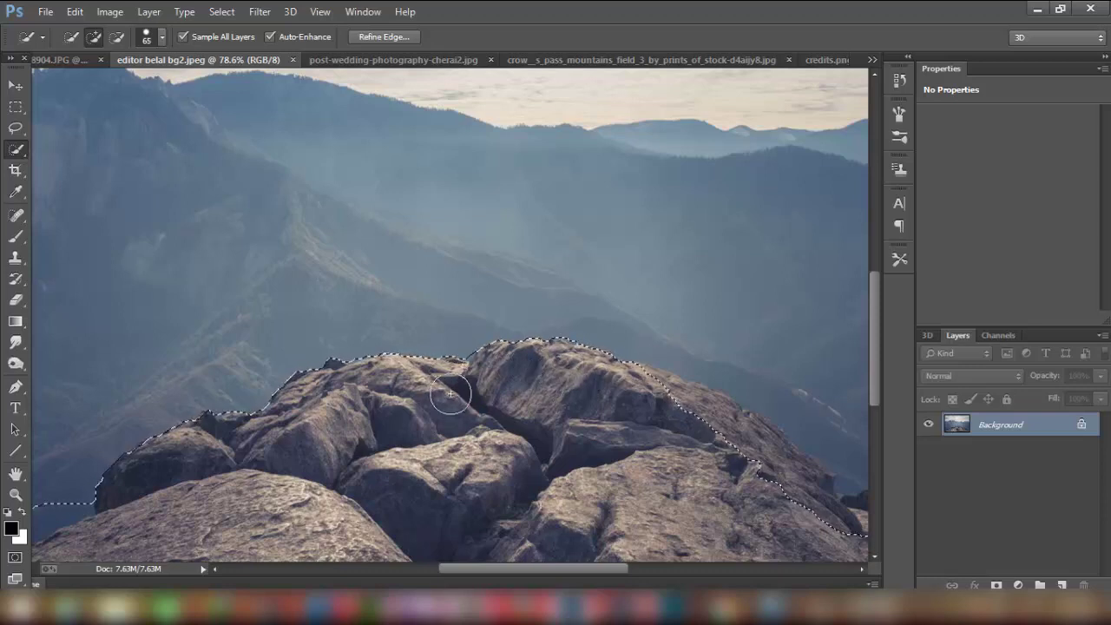
scroll(620, 427, "down", 2)
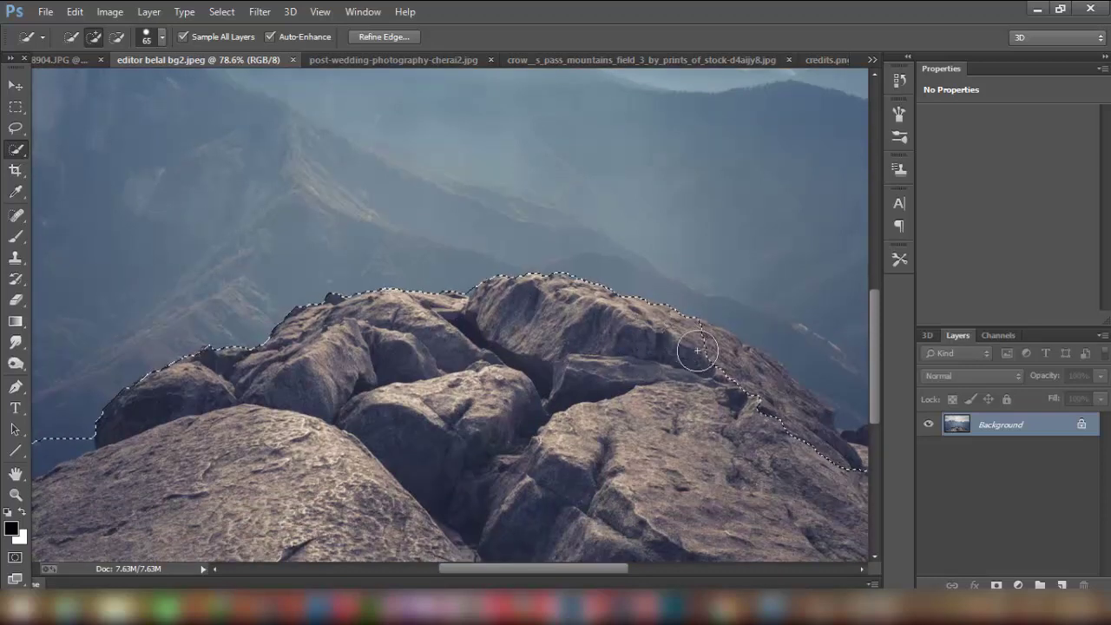
left_click_drag(652, 333, 711, 432)
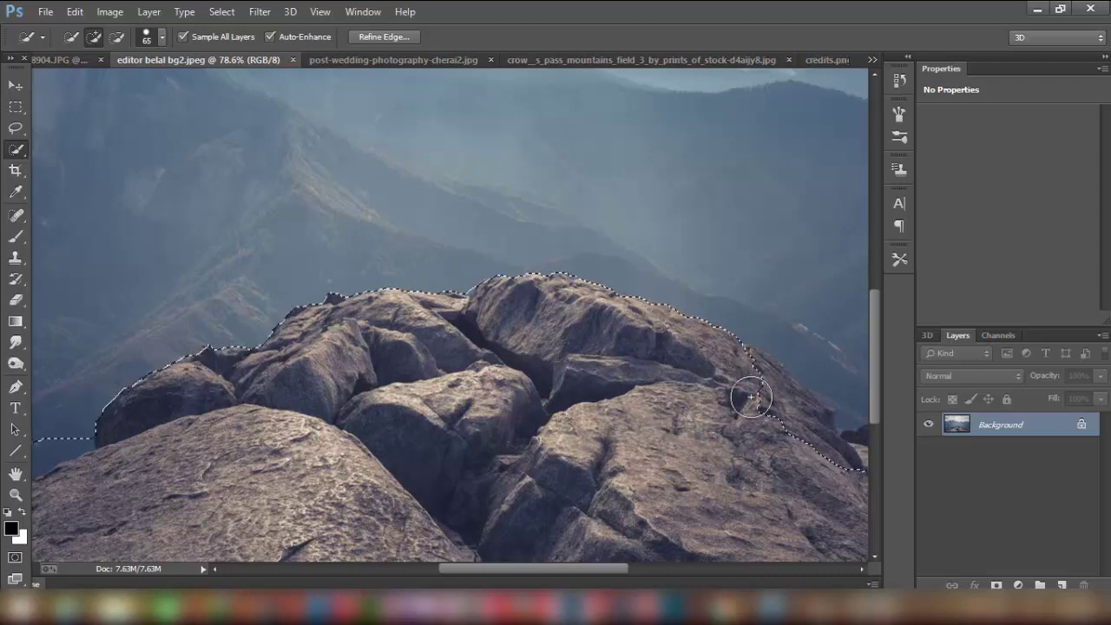
left_click_drag(784, 411, 801, 428)
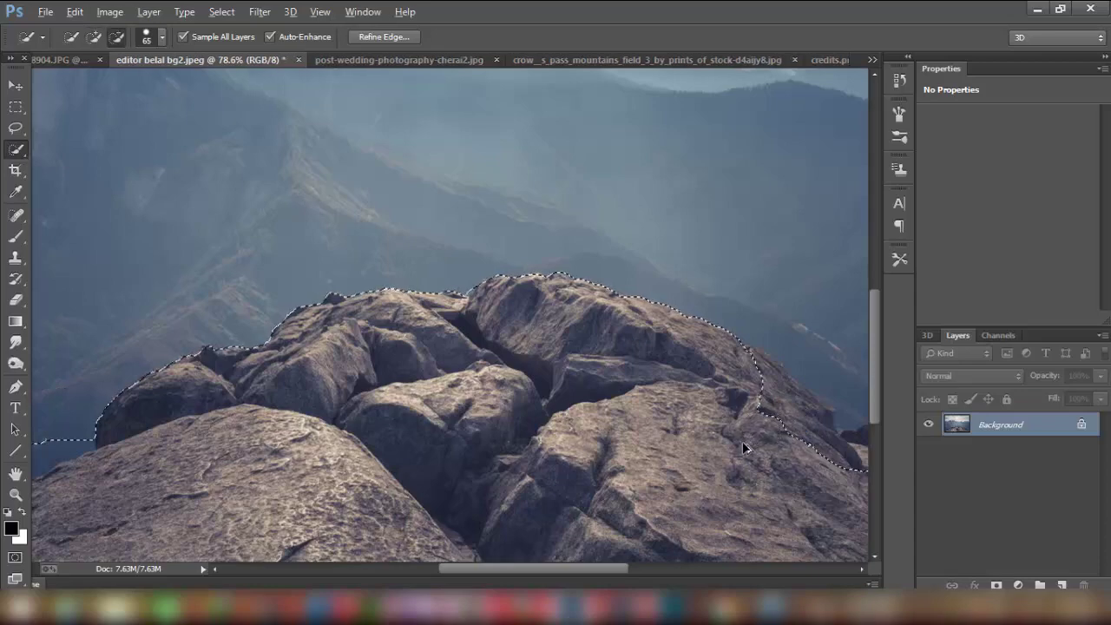
scroll(742, 442, "down", 3)
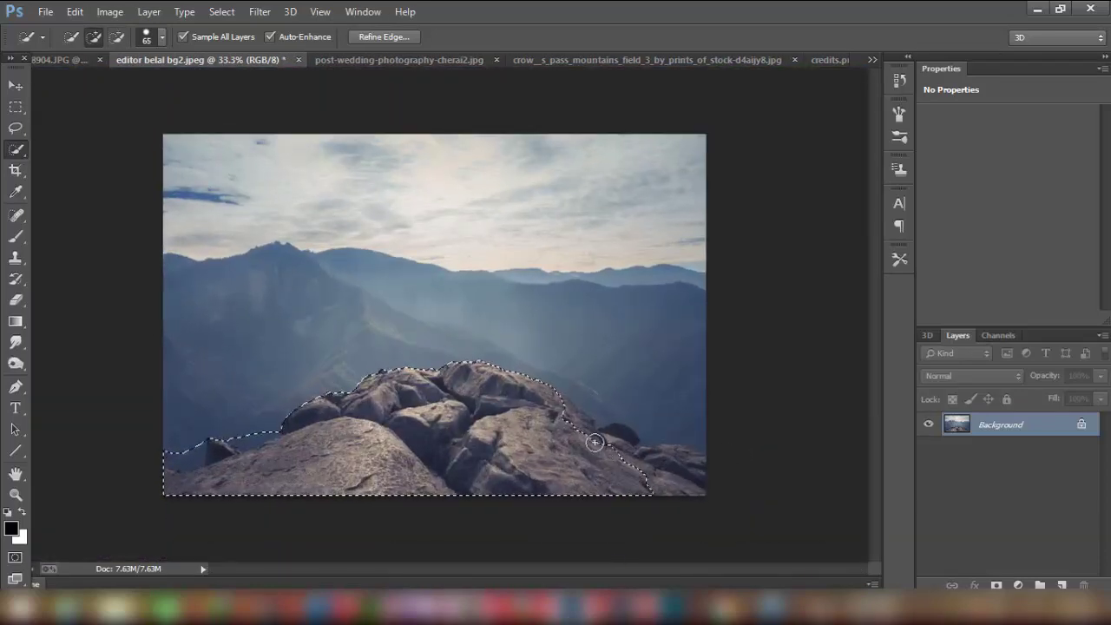
left_click_drag(578, 426, 570, 419)
key("ctrl+z")
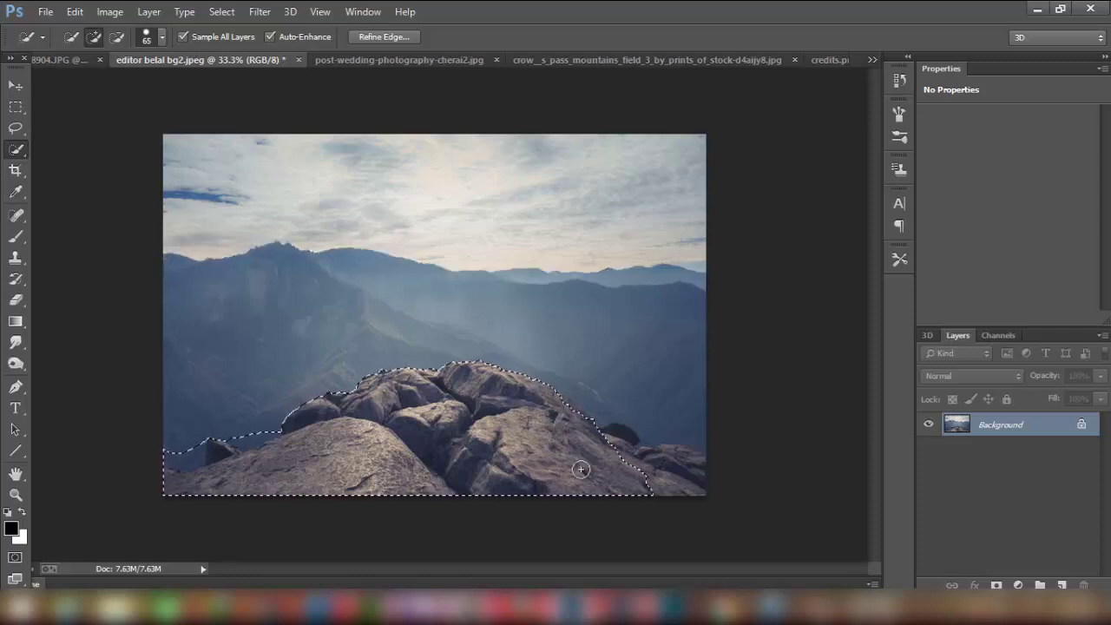
left_click(16, 85)
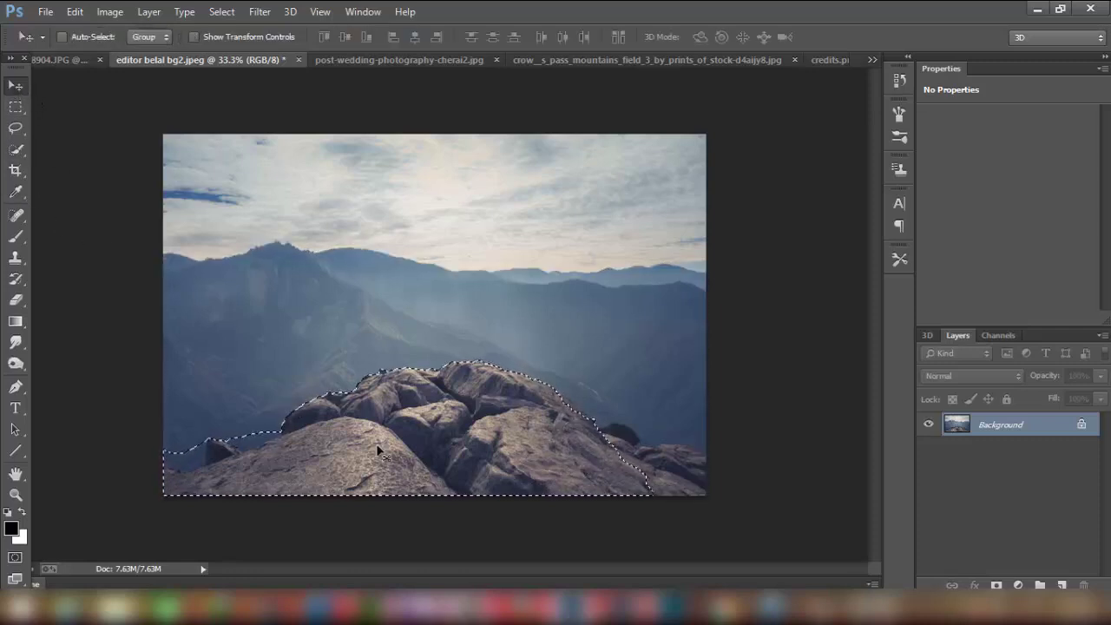
Step: Bring the selected rocks into the man's photo beneath his layer; close the mountain image unsaved
mouse_move(411, 438)
left_mouse_down()
mouse_move(151, 125)
mouse_move(361, 375)
left_mouse_up()
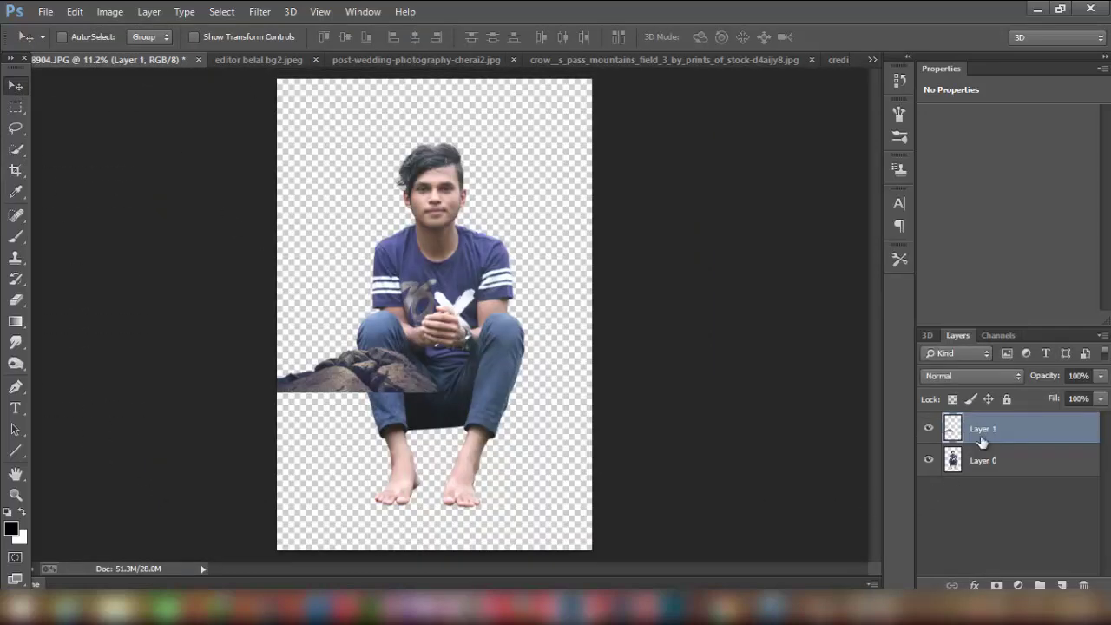
left_click_drag(981, 443, 979, 486)
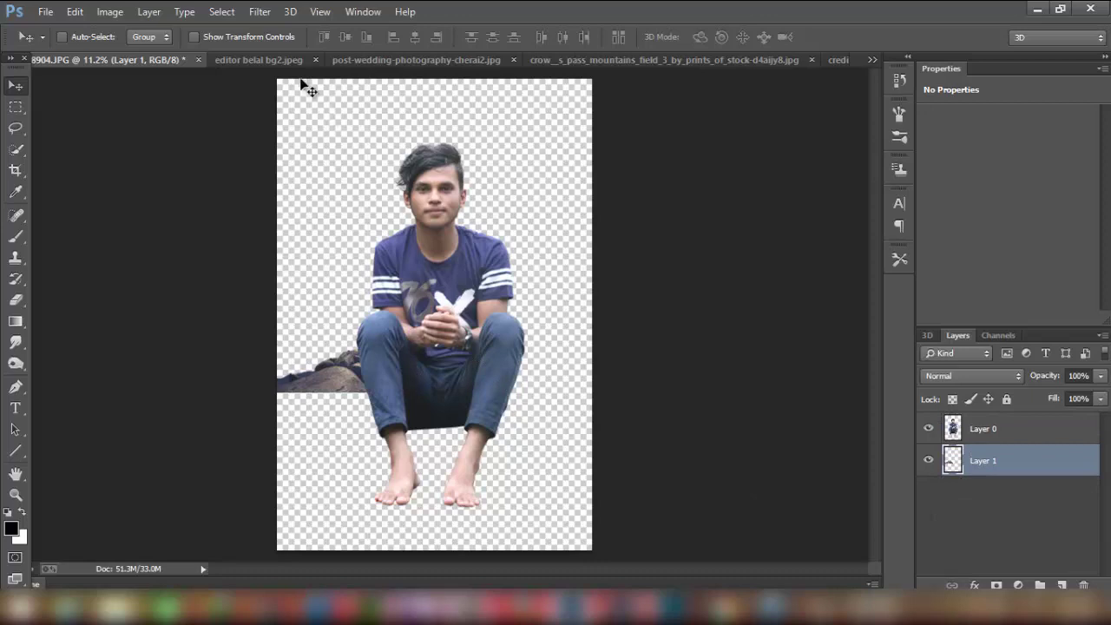
left_click(316, 60)
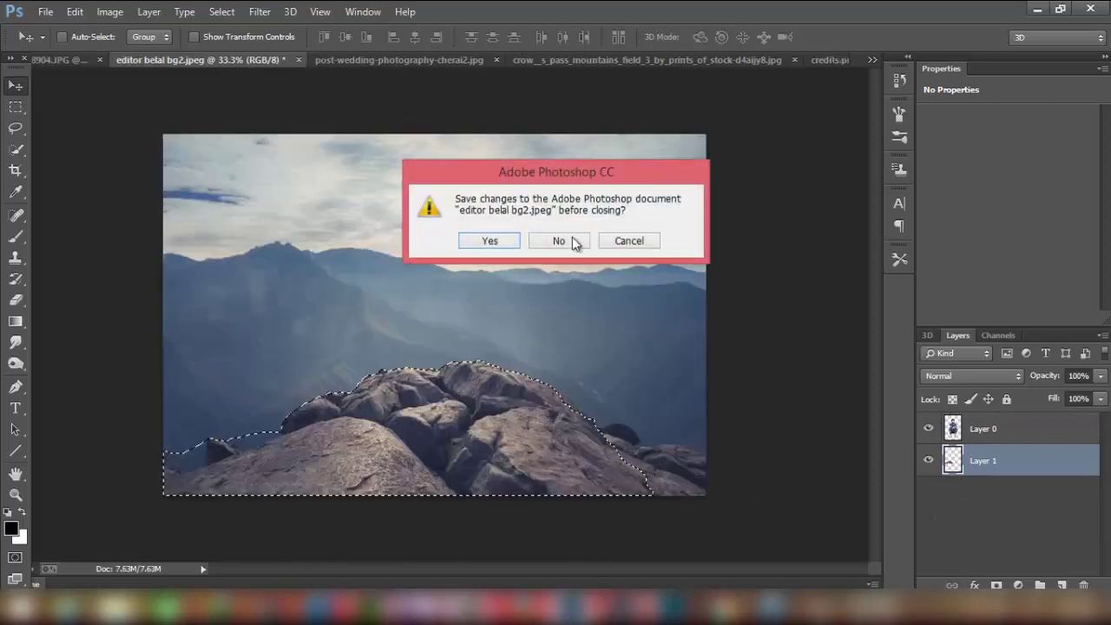
left_click(564, 240)
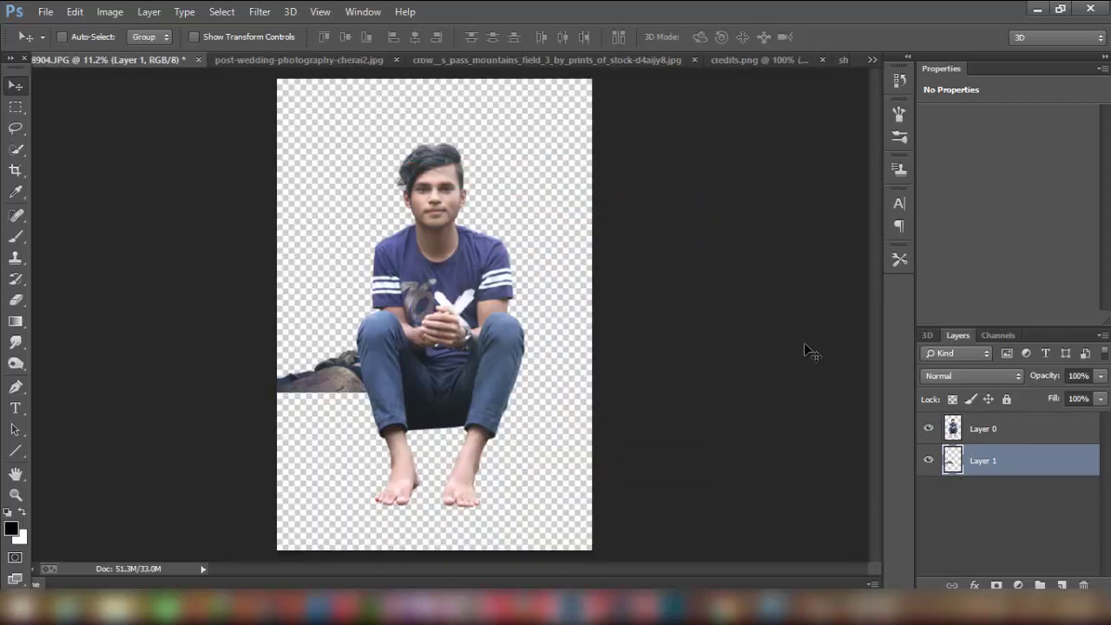
Step: Enlarge the rocks layer to about 384% and position it under the man
left_click(291, 36)
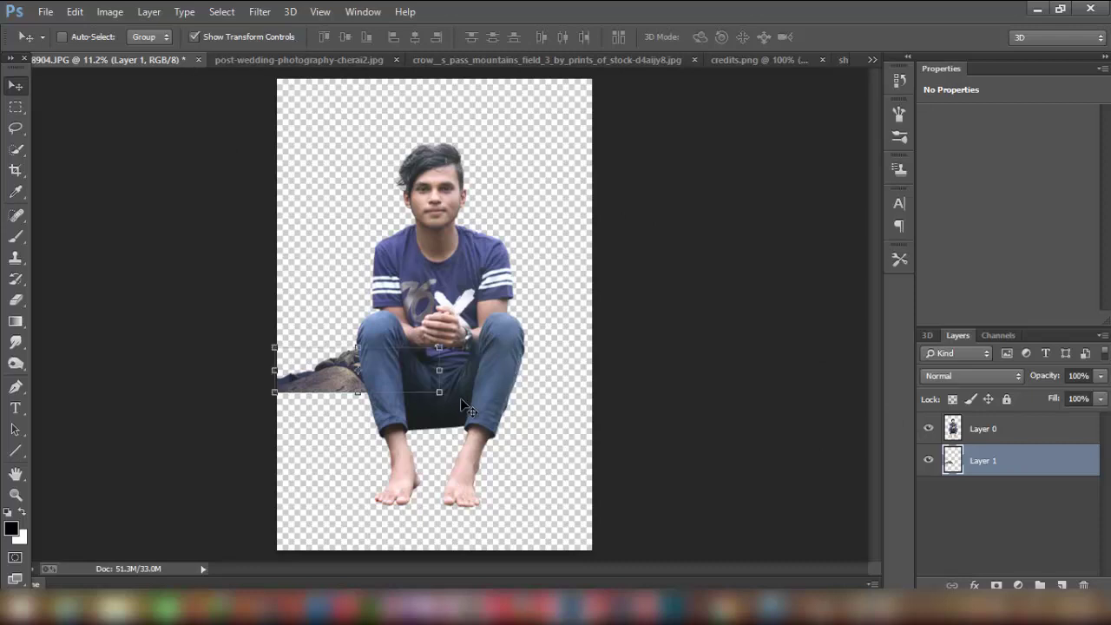
left_click_drag(441, 393, 868, 525)
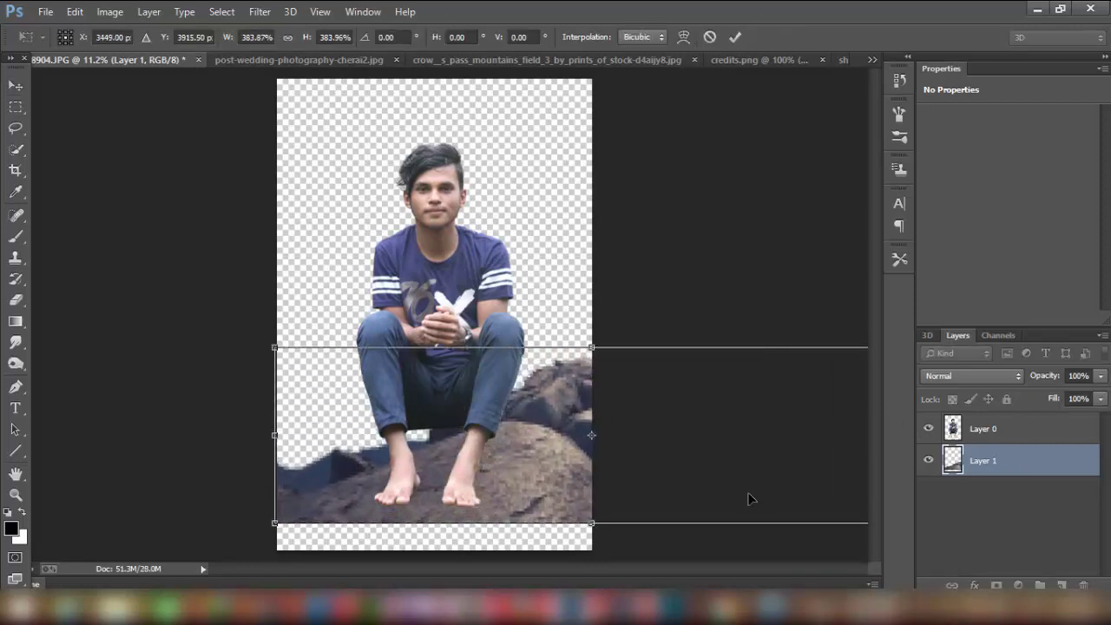
mouse_move(747, 496)
left_mouse_down()
mouse_move(632, 489)
mouse_move(641, 498)
left_mouse_up()
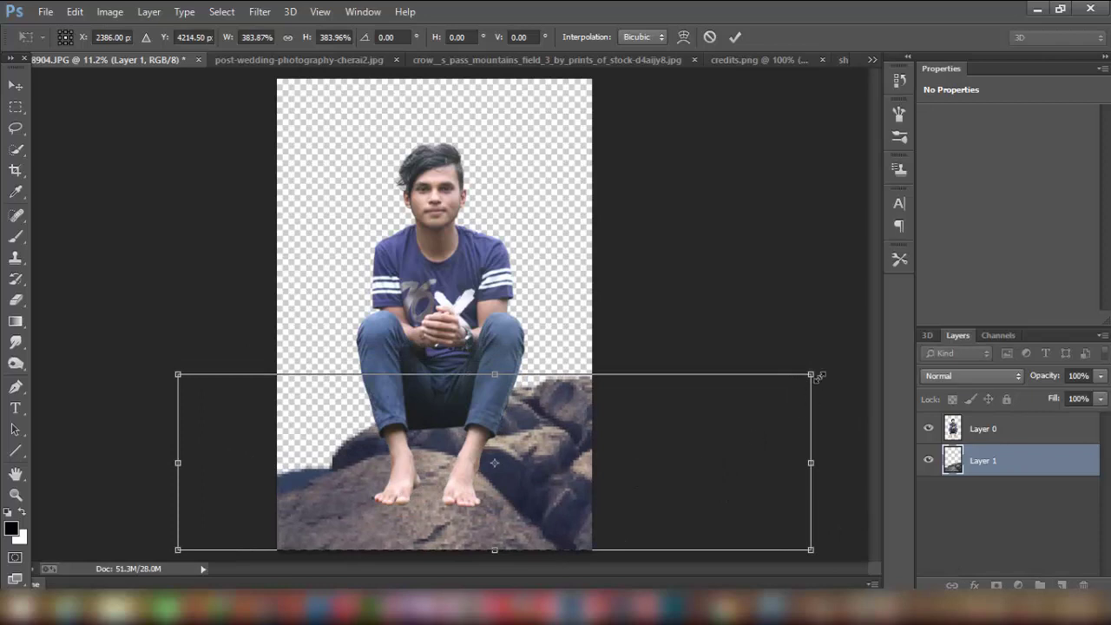
mouse_move(813, 371)
left_mouse_down()
mouse_move(828, 364)
mouse_move(762, 388)
left_mouse_up()
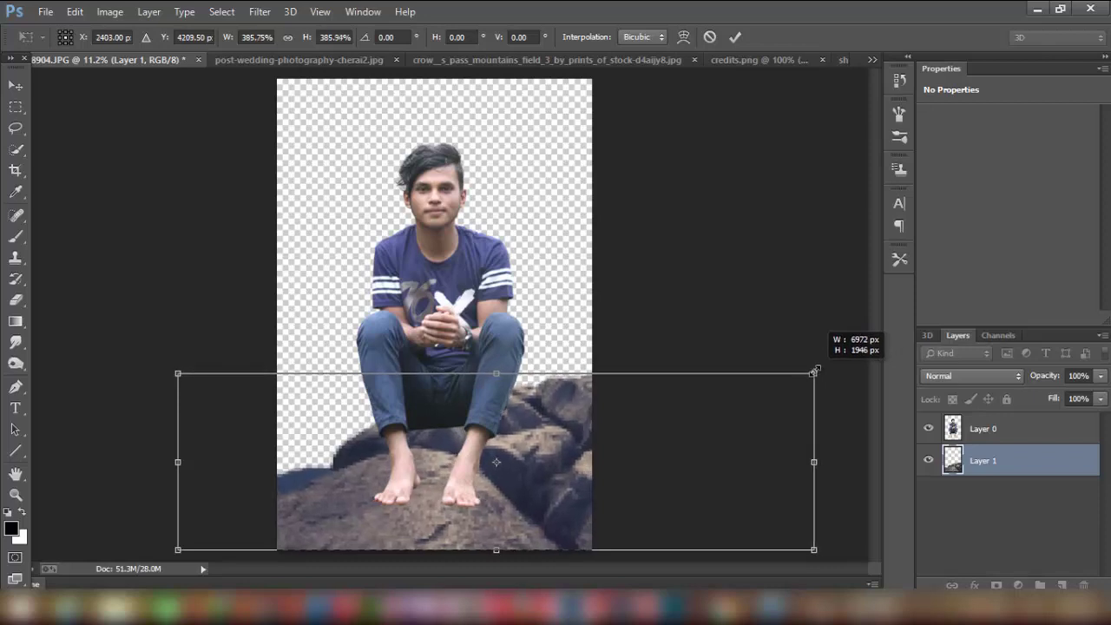
left_click_drag(583, 447, 625, 442)
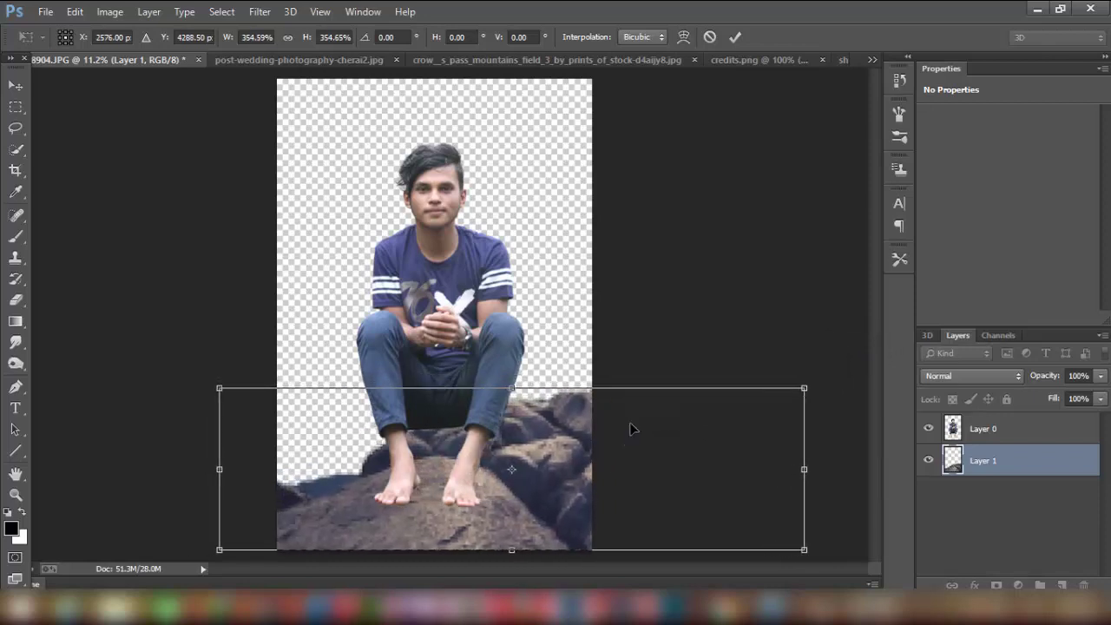
left_click(734, 36)
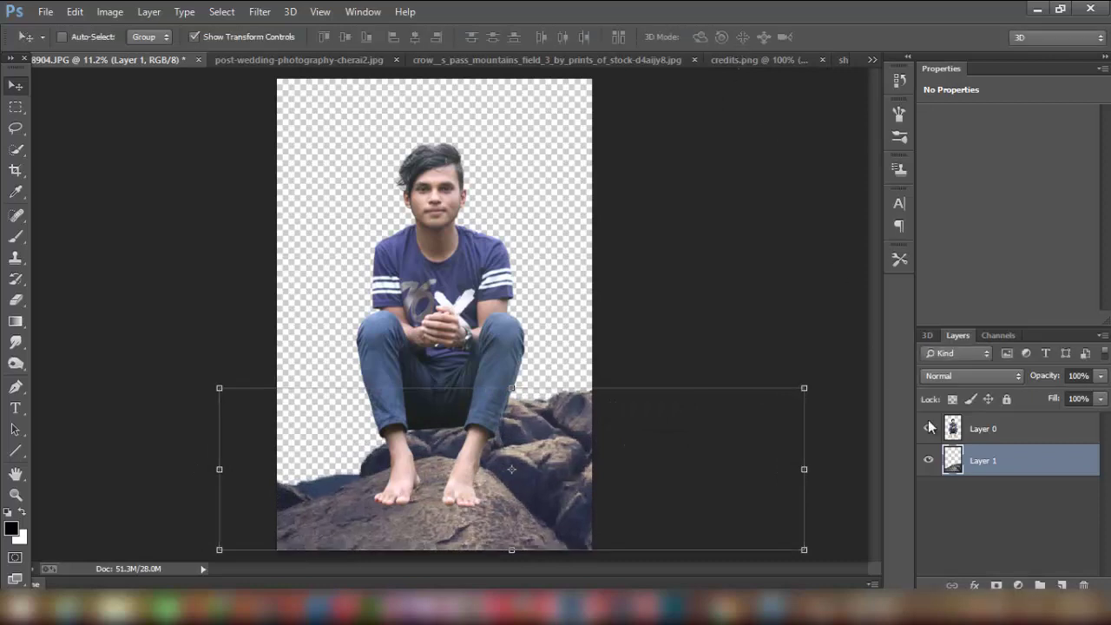
Step: Scale the seated man down and move him right and slightly down
left_click(982, 431)
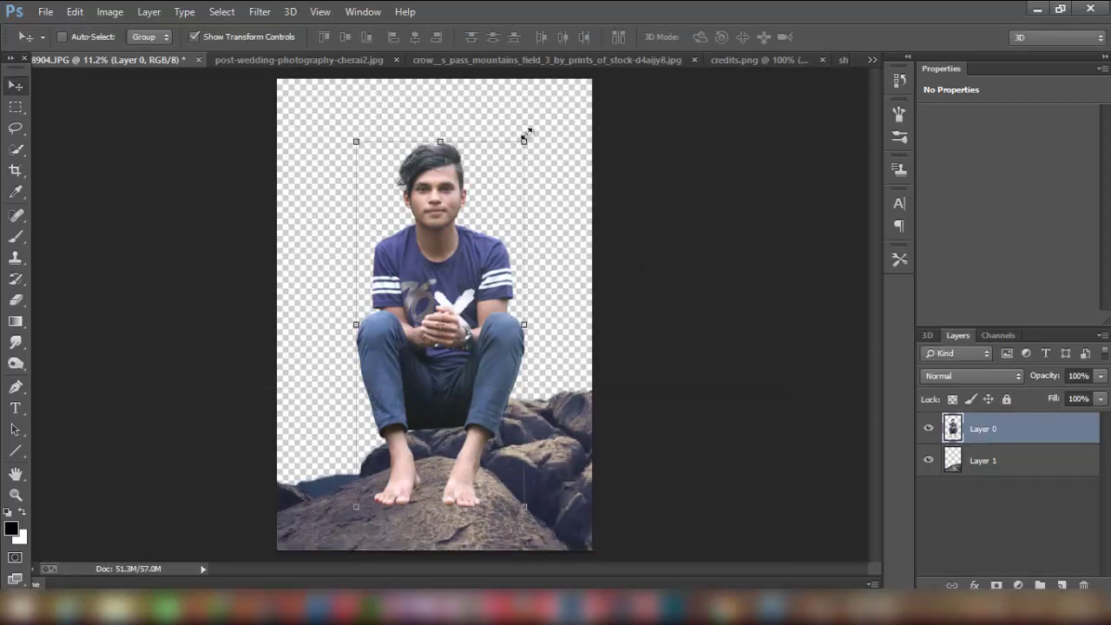
left_click_drag(525, 139, 486, 265)
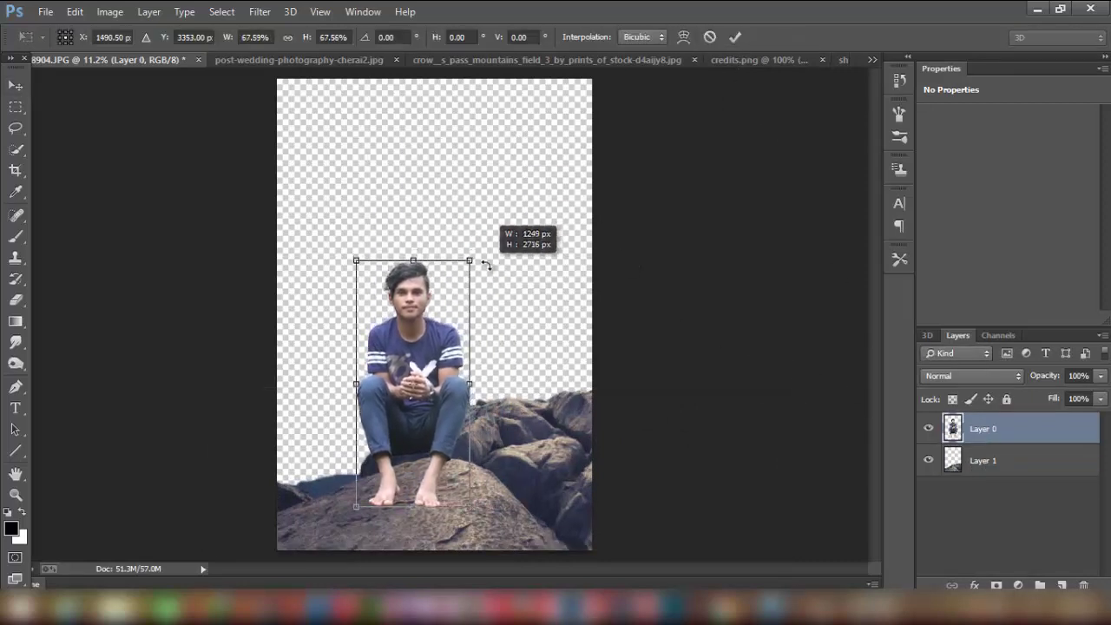
mouse_move(412, 318)
left_mouse_down()
mouse_move(450, 326)
mouse_move(468, 314)
mouse_move(463, 321)
left_mouse_up()
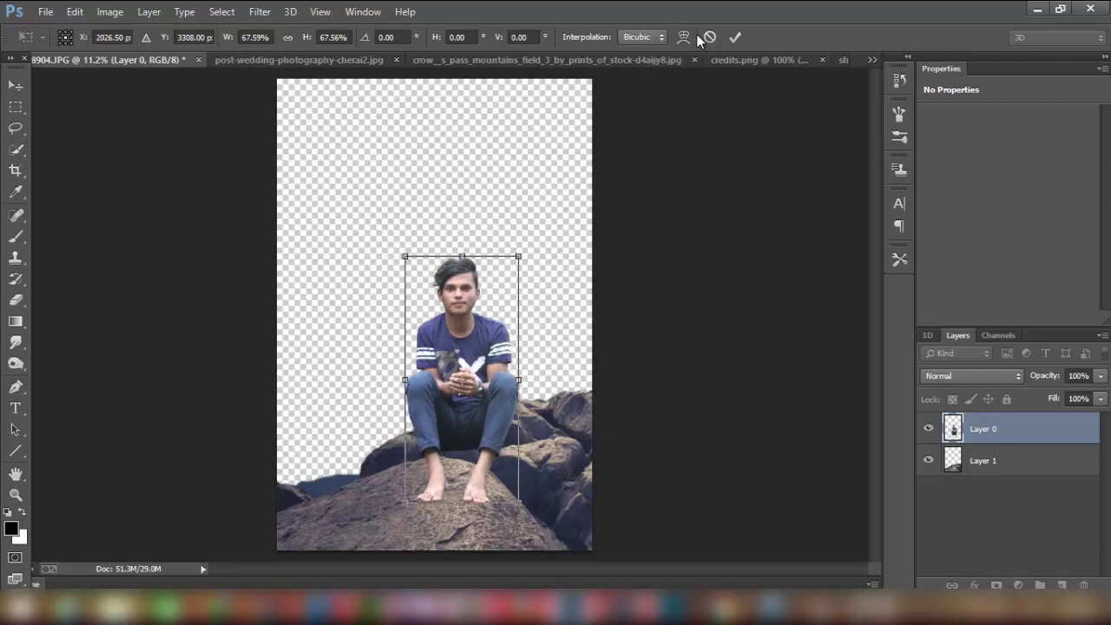
left_click(734, 37)
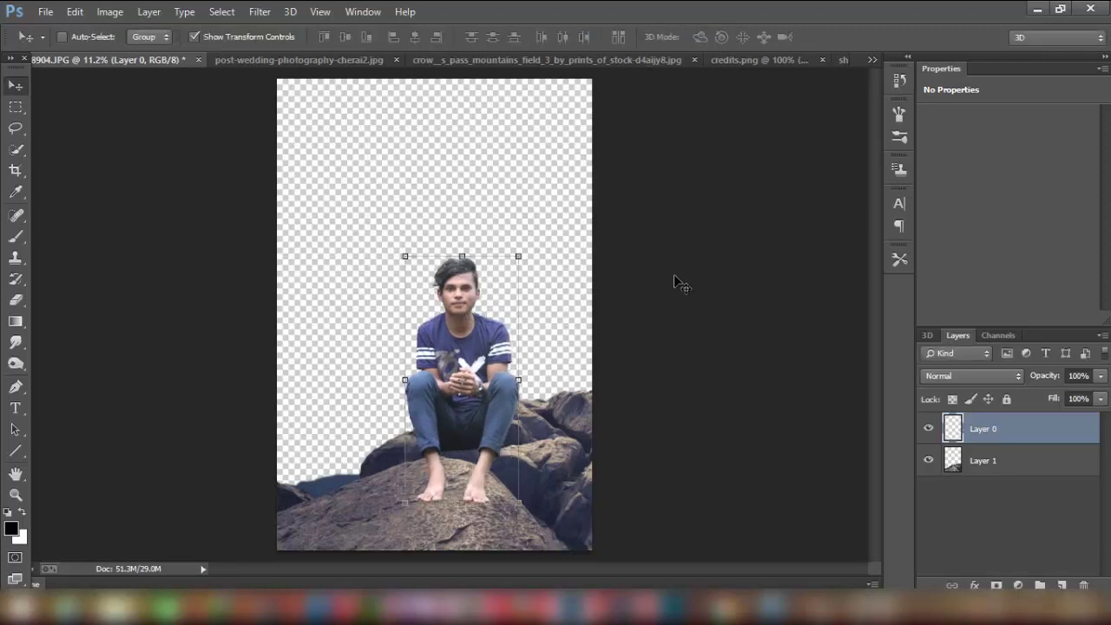
Step: Stretch the rocks layer taller and nudge it into place beneath the man
left_click(979, 463)
left_click_drag(615, 466, 590, 454)
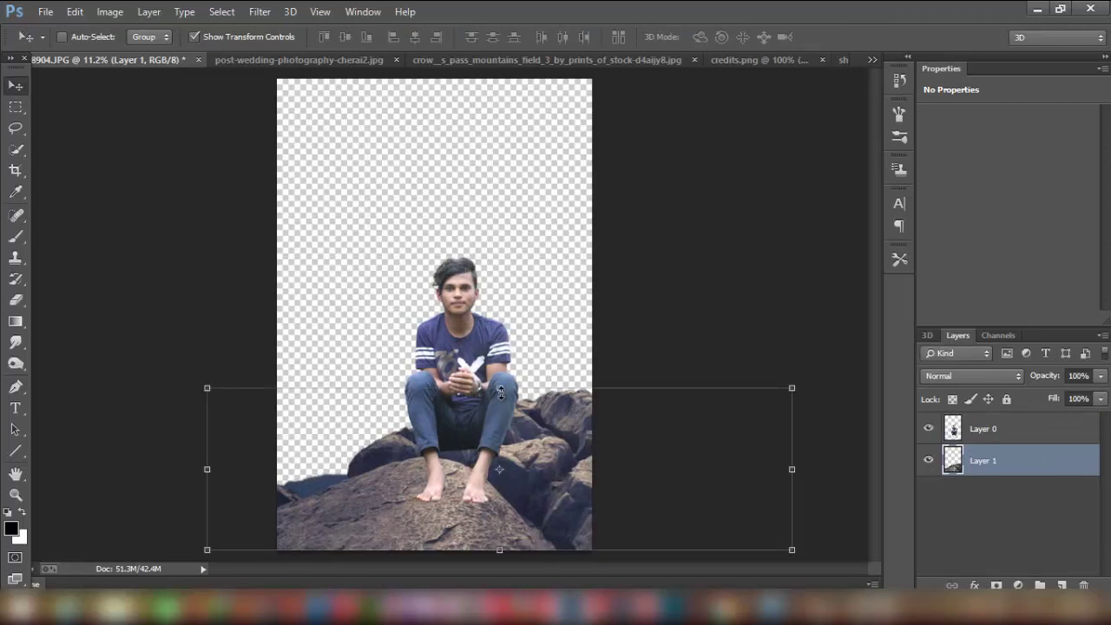
left_click_drag(500, 389, 500, 381)
left_click_drag(540, 425, 547, 426)
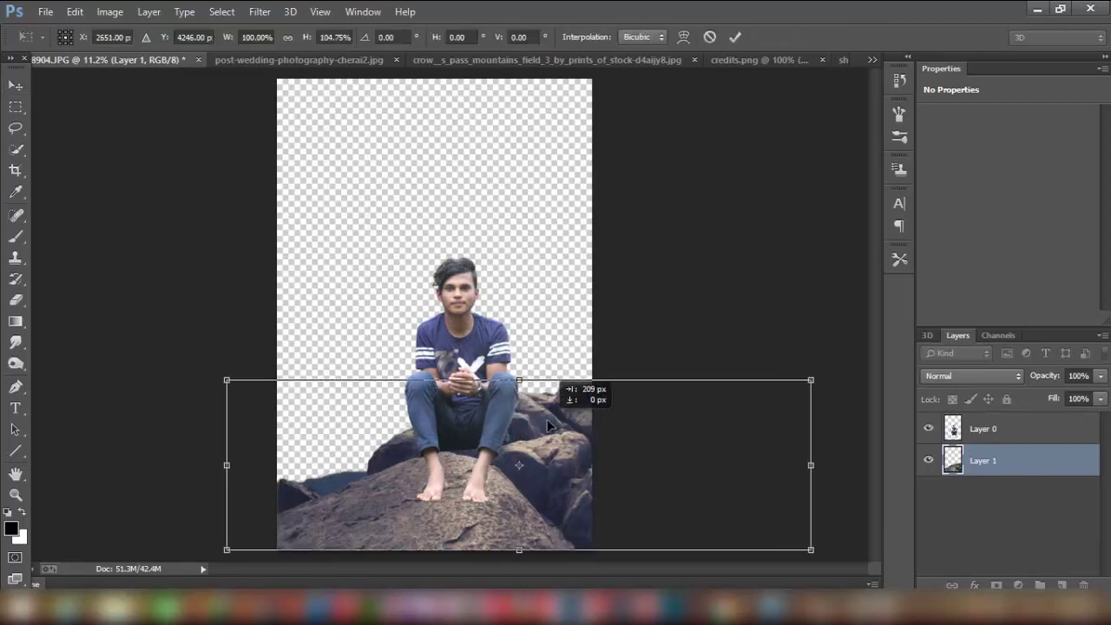
left_click(734, 36)
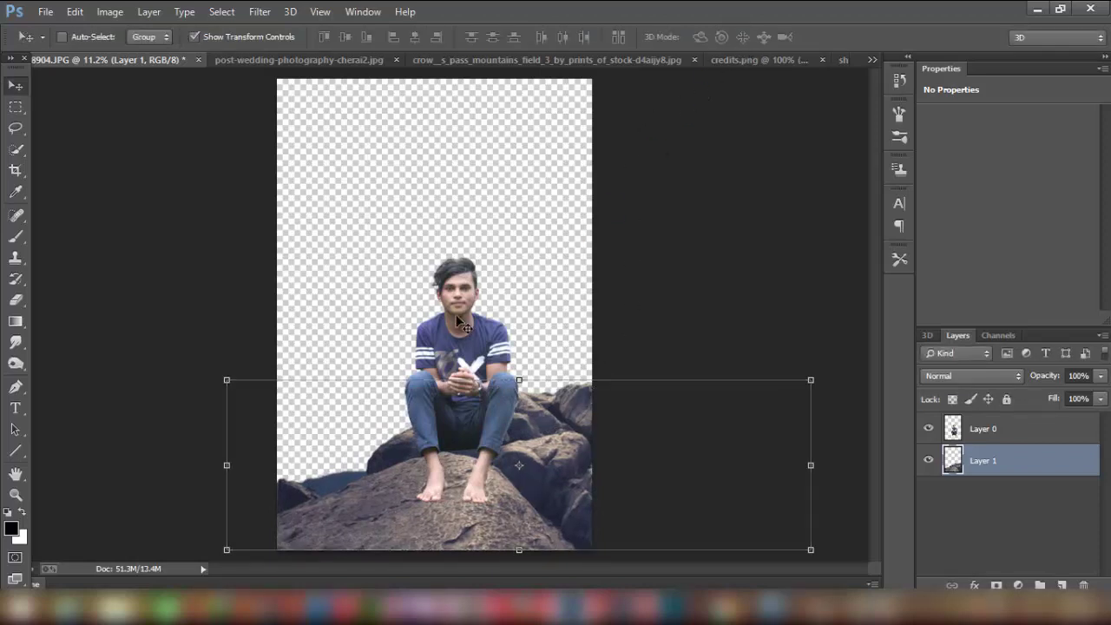
left_click(303, 59)
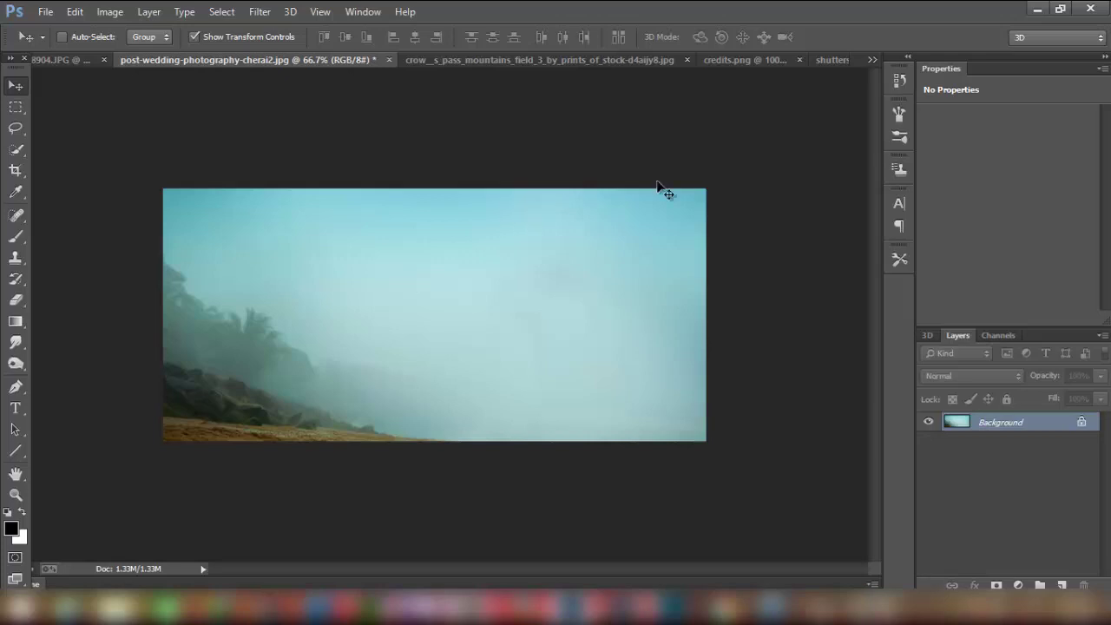
Step: Select the white sky of the meadow photo using Color Range
left_click(560, 60)
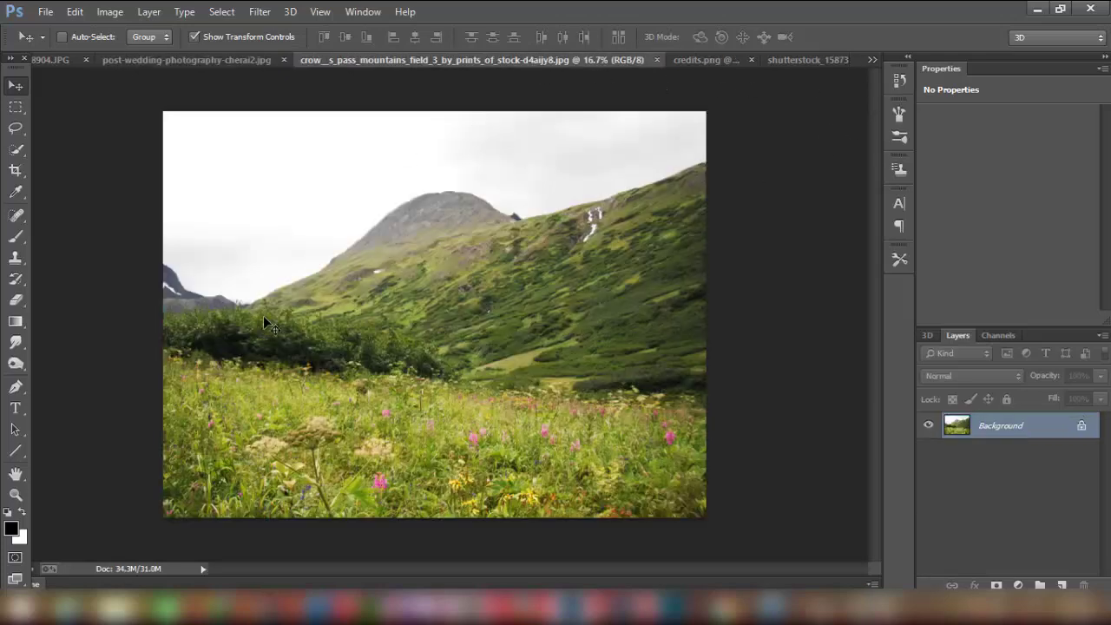
left_click(222, 11)
left_click(256, 167)
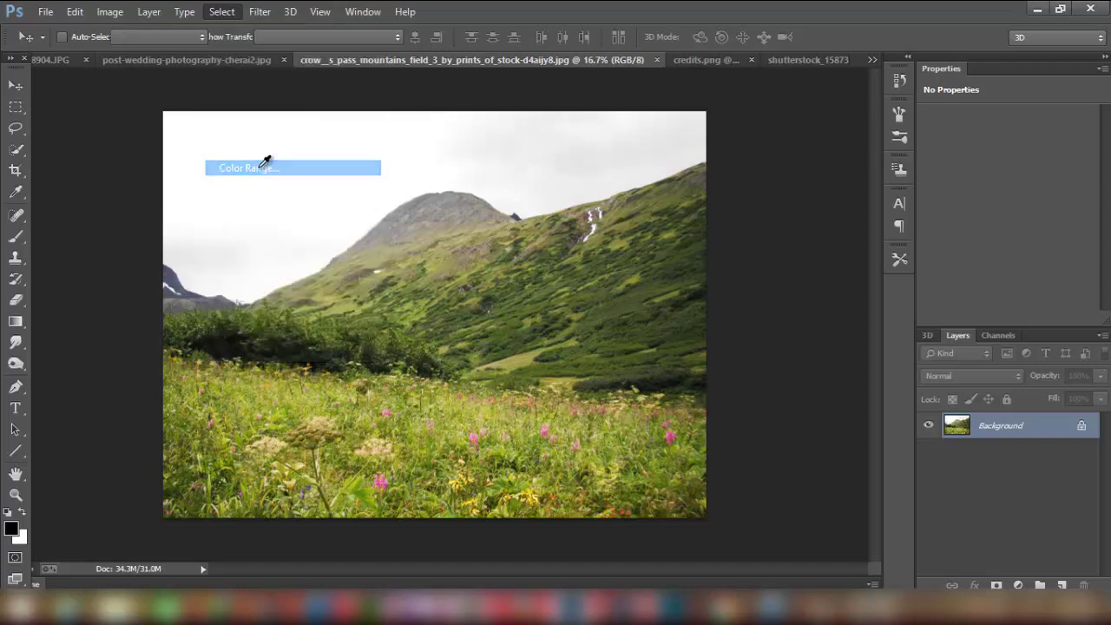
left_click(306, 178)
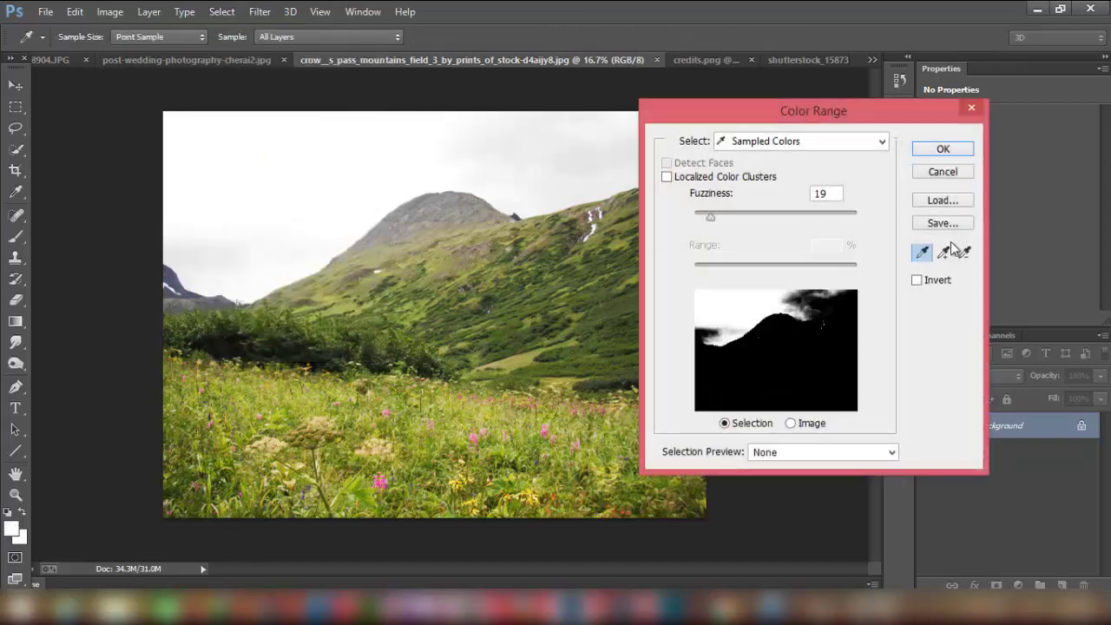
left_click(606, 154)
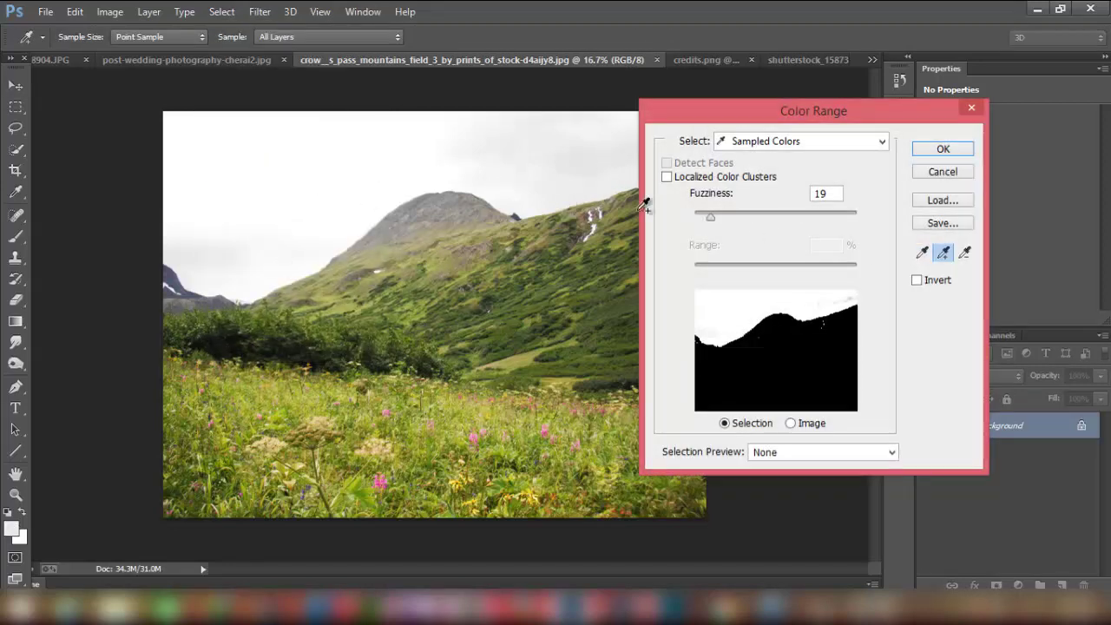
left_click(943, 150)
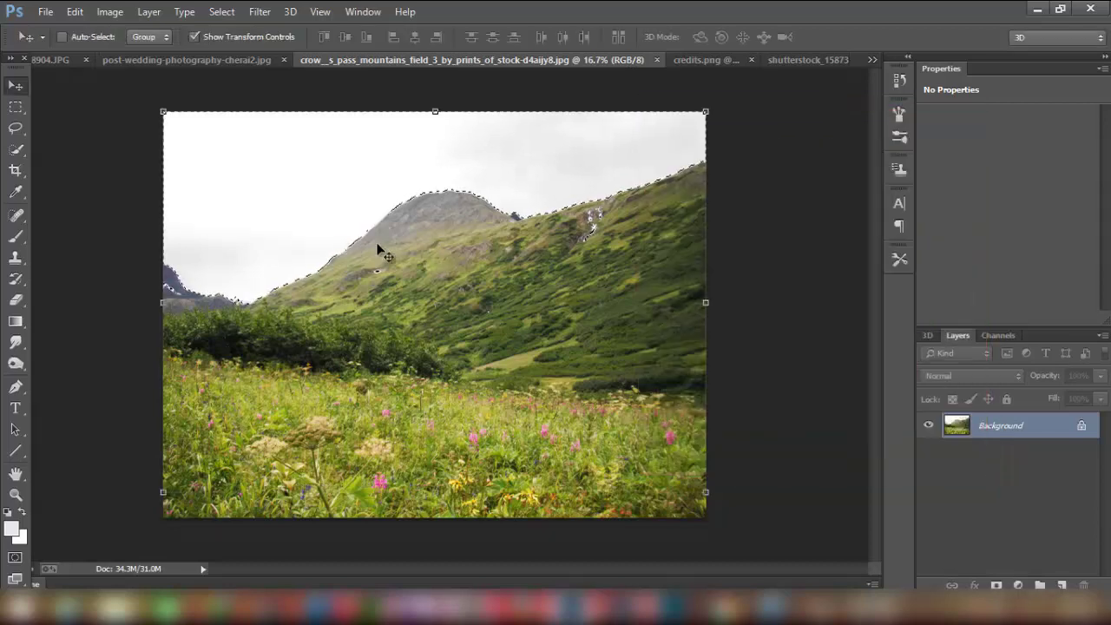
Step: Try lassoing the waterfall patch, undo it, and set the lasso to subtract mode
left_click(15, 128)
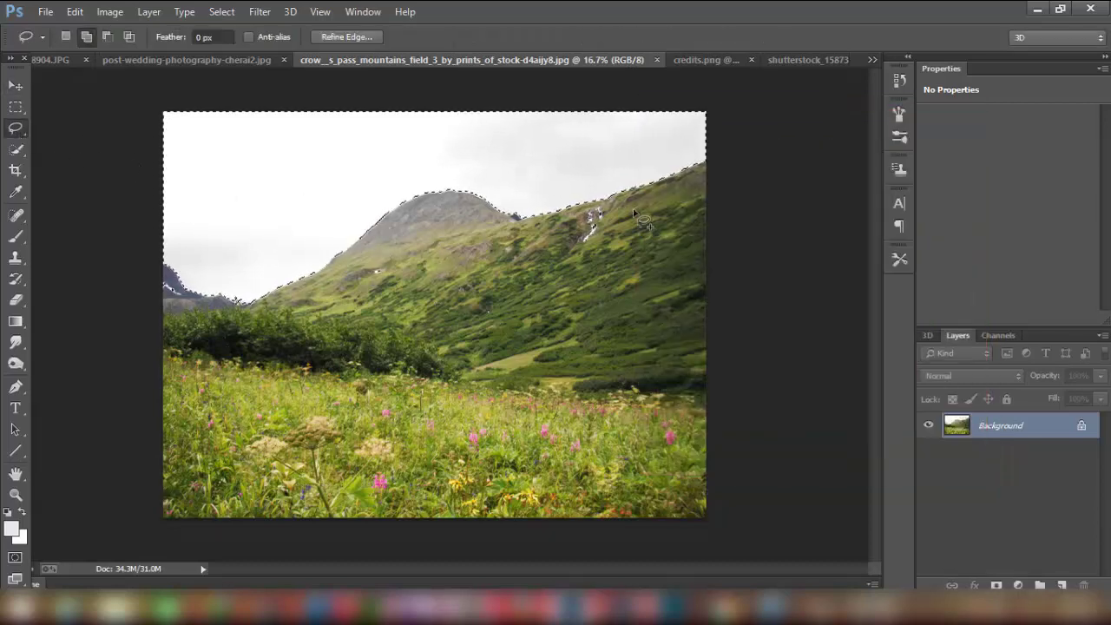
left_click_drag(647, 258, 574, 234)
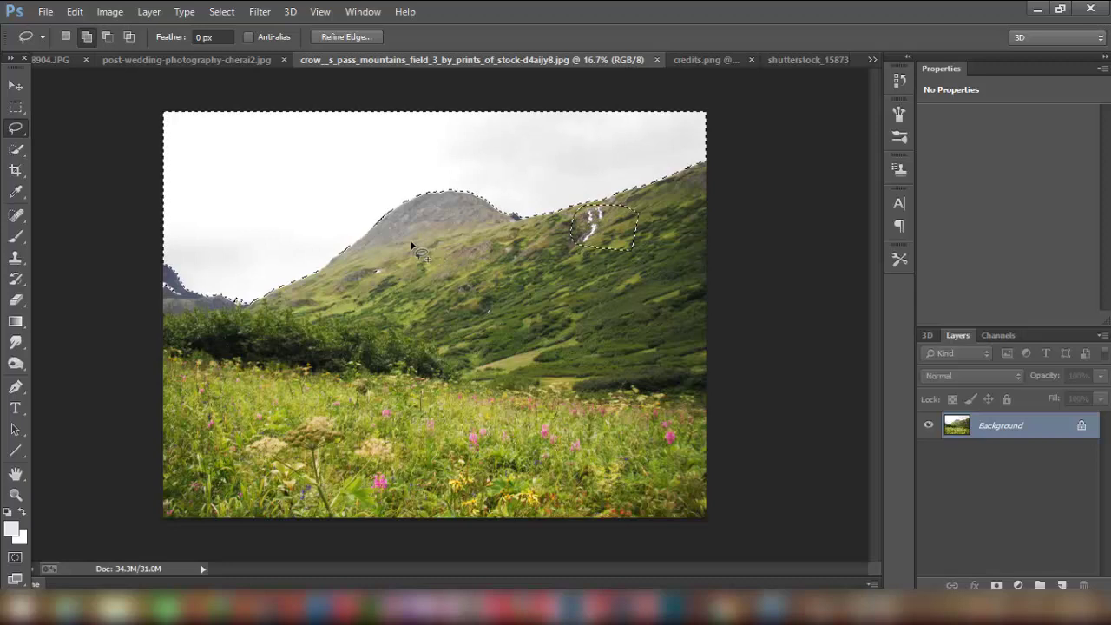
key("ctrl+z")
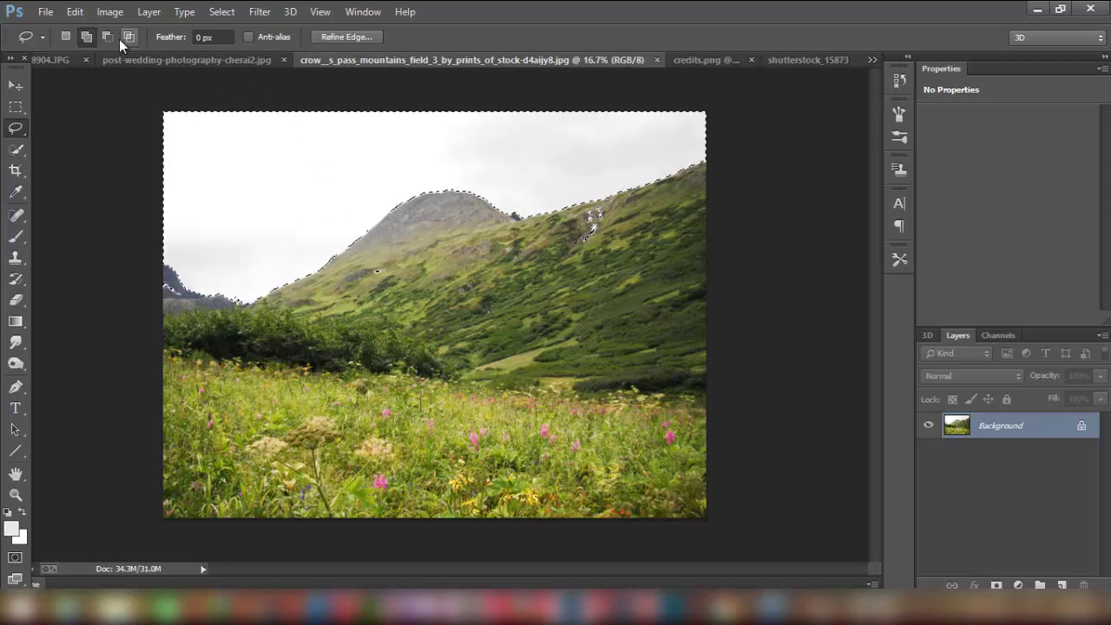
left_click(107, 37)
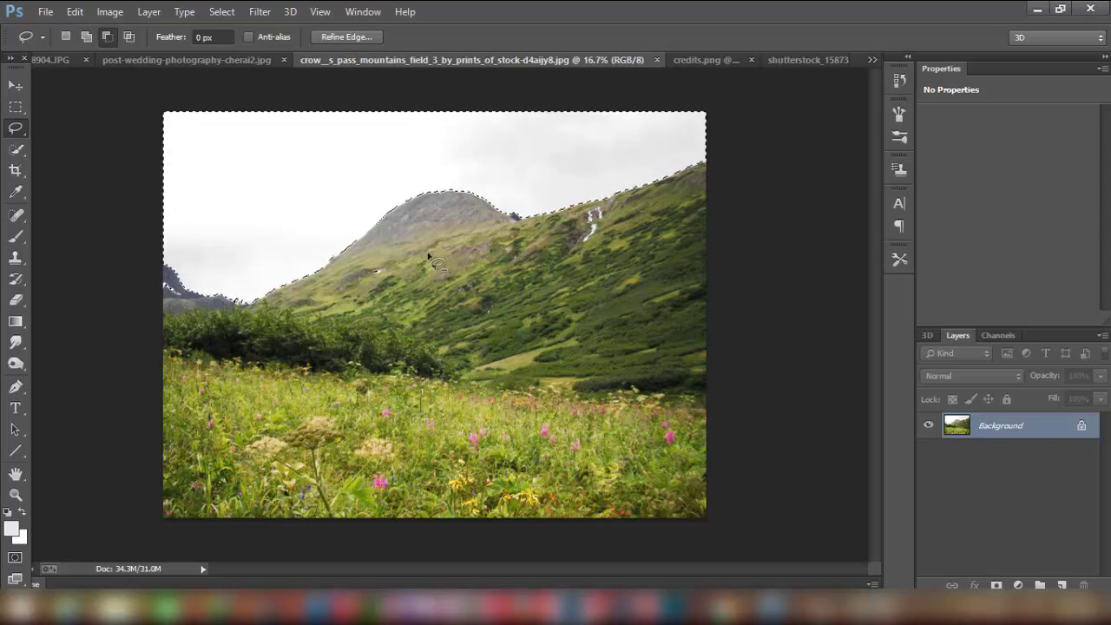
Step: Invert the selection to the land and drag it into the composite
left_click(17, 86)
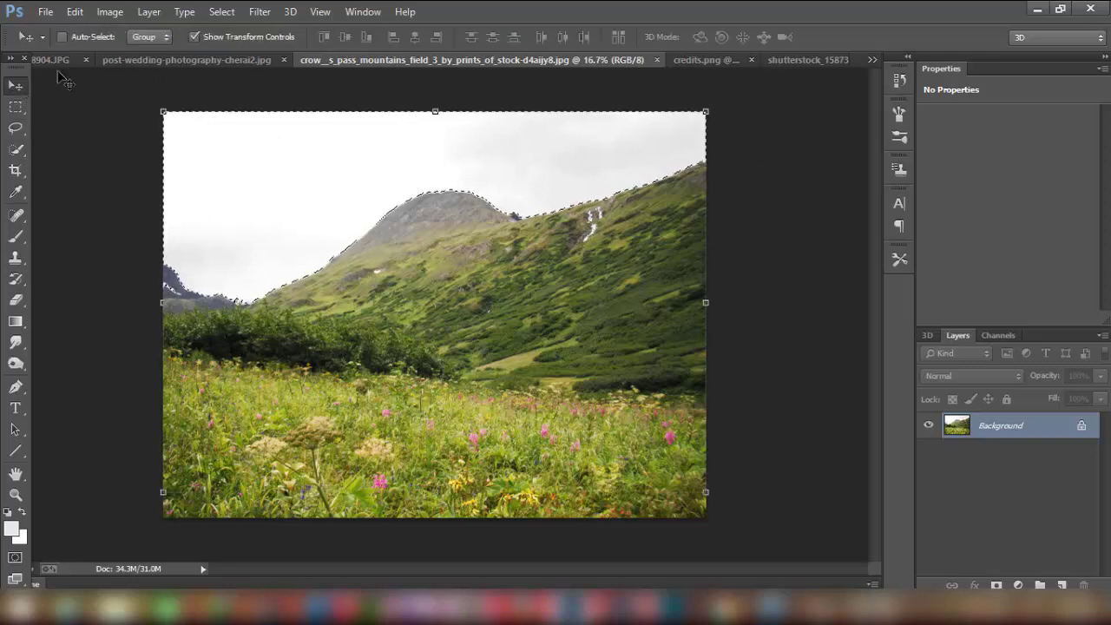
left_click(222, 10)
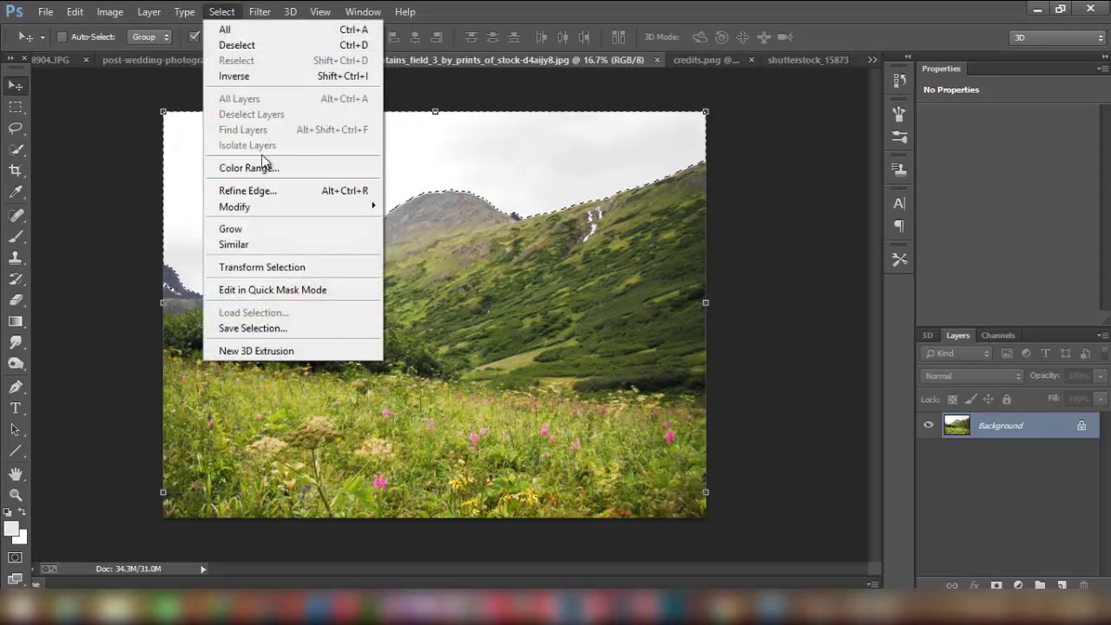
left_click(259, 76)
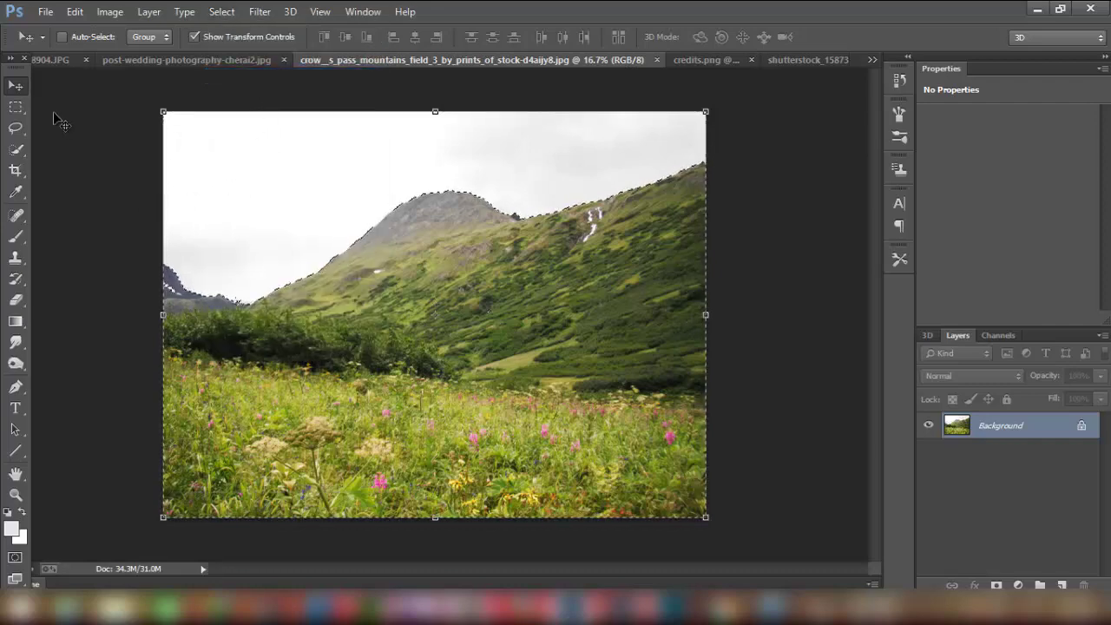
mouse_move(401, 309)
left_mouse_down()
mouse_move(72, 59)
mouse_move(460, 343)
left_mouse_up()
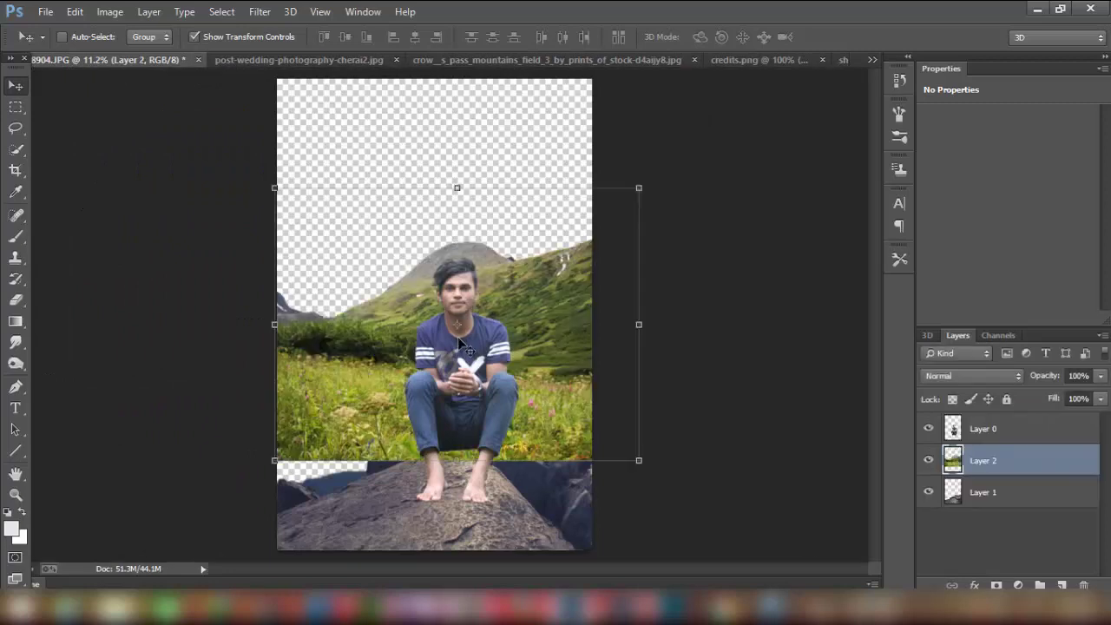
Step: Move the meadow layer below the rocks, flip it horizontally and reposition it slightly left
left_click_drag(532, 356, 507, 447)
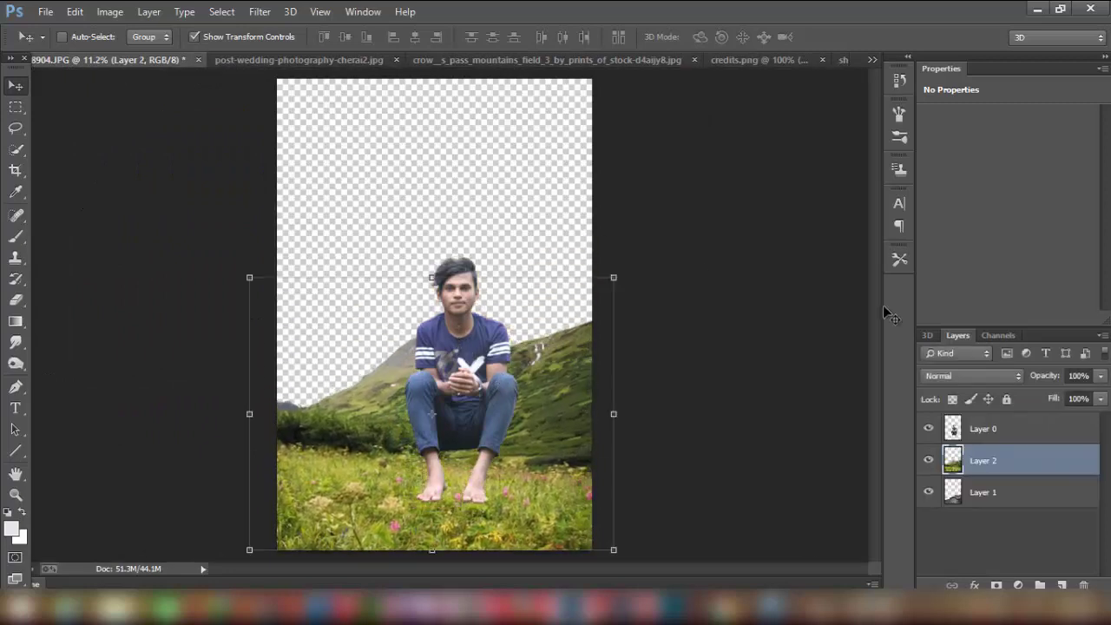
left_click_drag(1020, 466, 1021, 502)
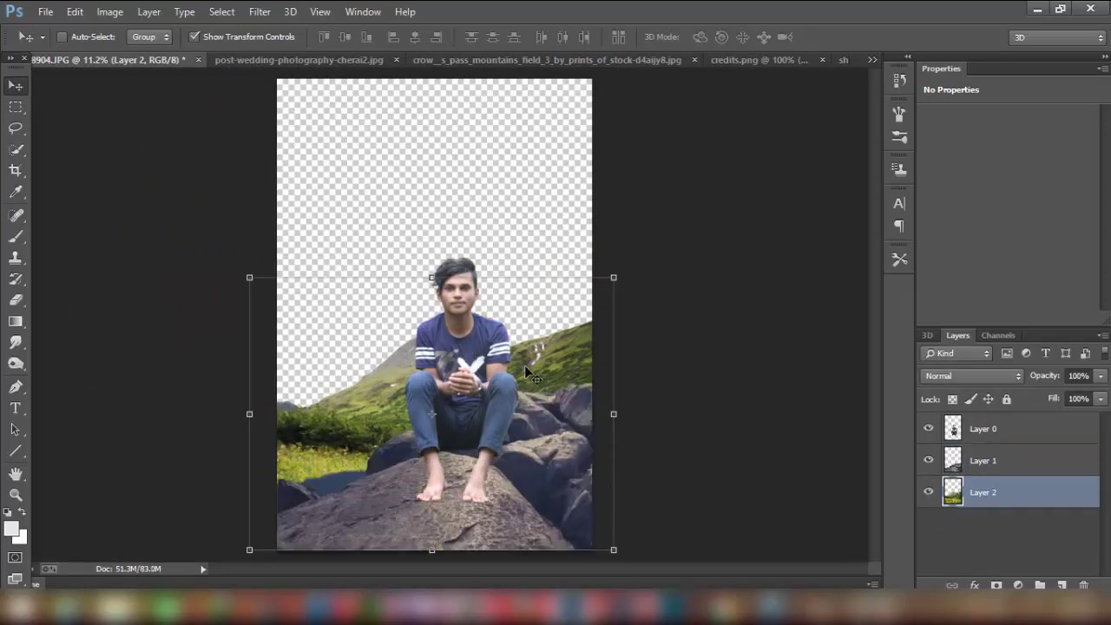
key("ctrl+t")
right_click(560, 373)
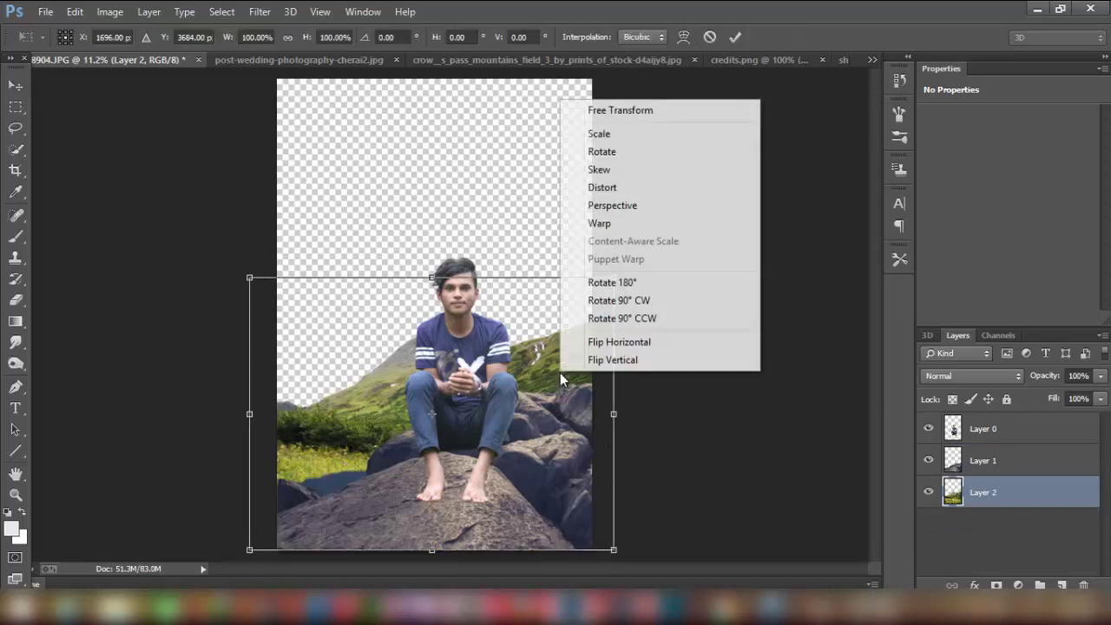
left_click(619, 341)
mouse_move(560, 381)
left_mouse_down()
mouse_move(466, 415)
mouse_move(494, 469)
left_mouse_up()
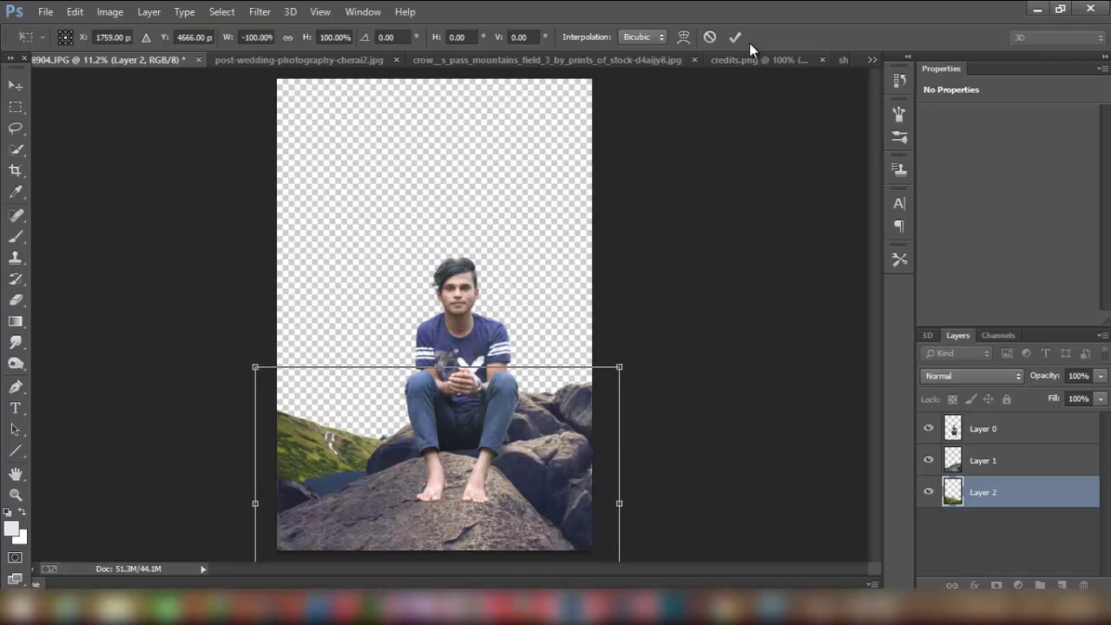
left_click_drag(539, 460, 540, 446)
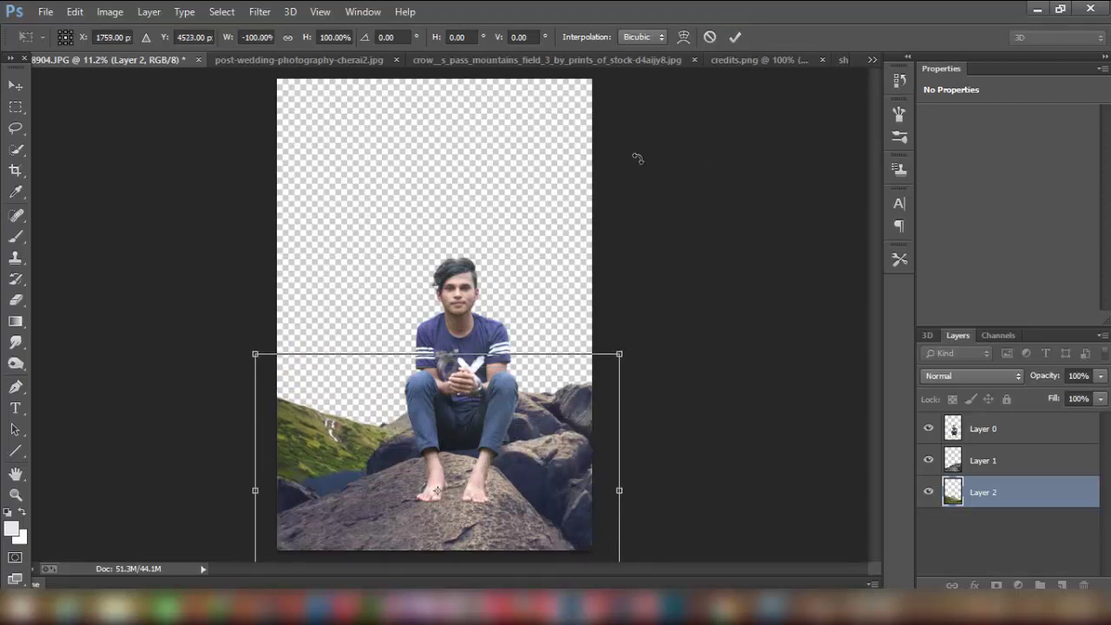
left_click(735, 36)
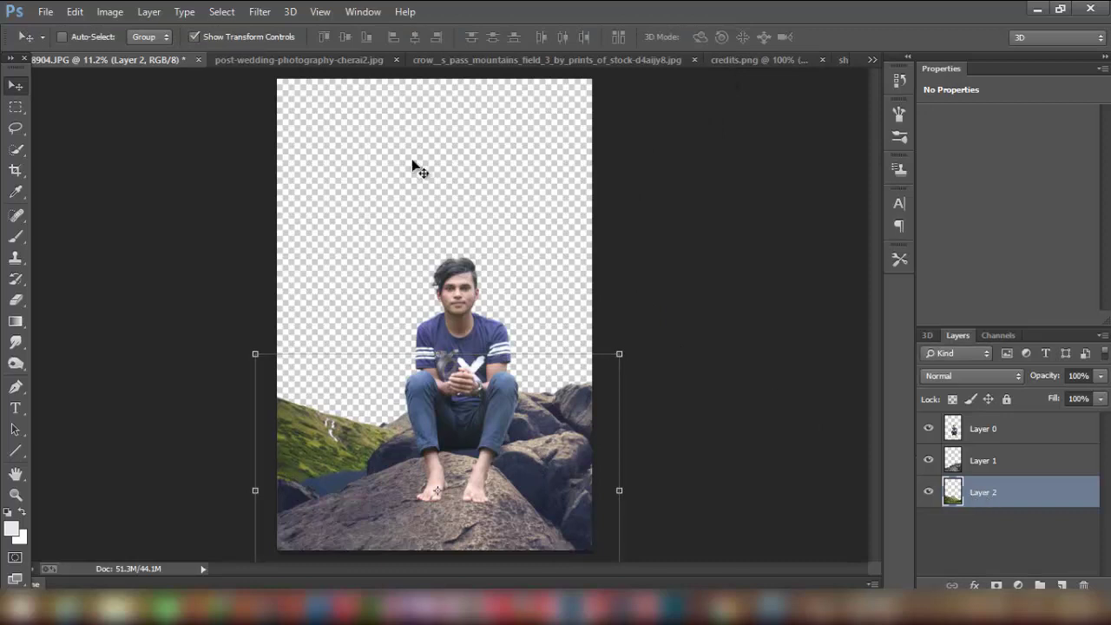
left_click(346, 63)
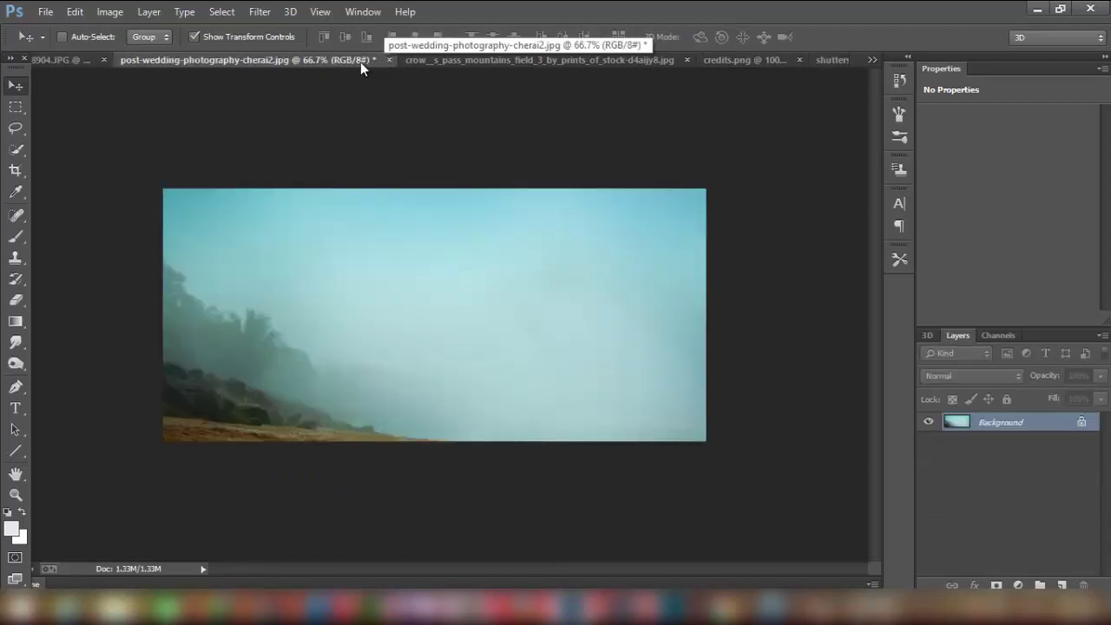
Step: Copy the foggy sky photo into the composite as a layer and close it unsaved
left_click(687, 60)
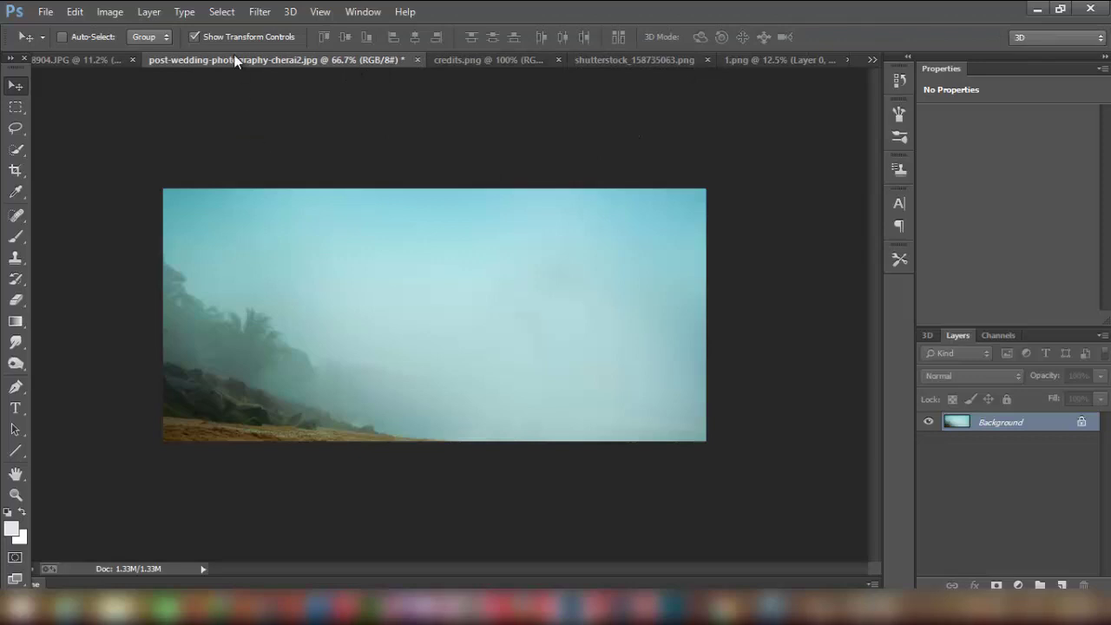
mouse_move(234, 57)
left_mouse_down()
mouse_move(448, 132)
mouse_move(503, 121)
left_mouse_up()
left_click_drag(589, 126, 681, 125)
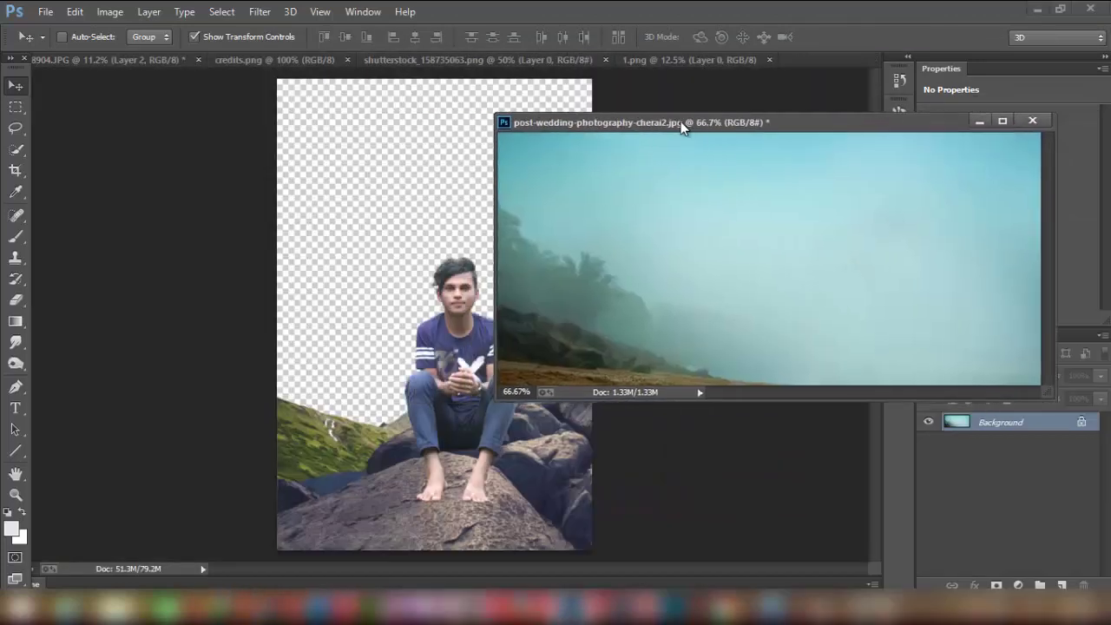
left_click_drag(677, 200, 434, 189)
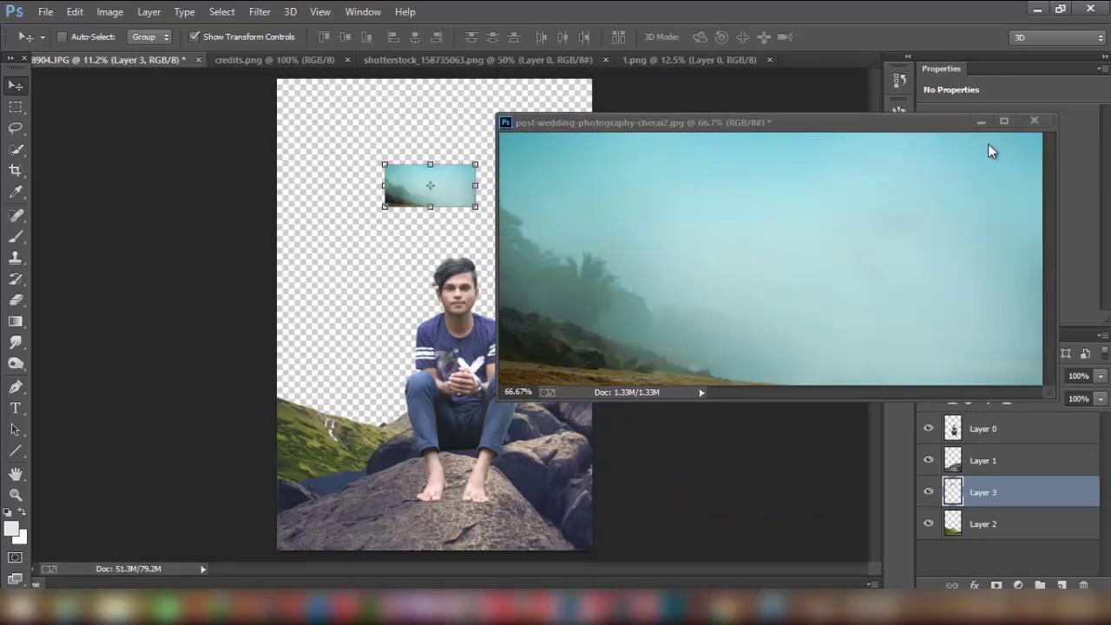
left_click(1034, 121)
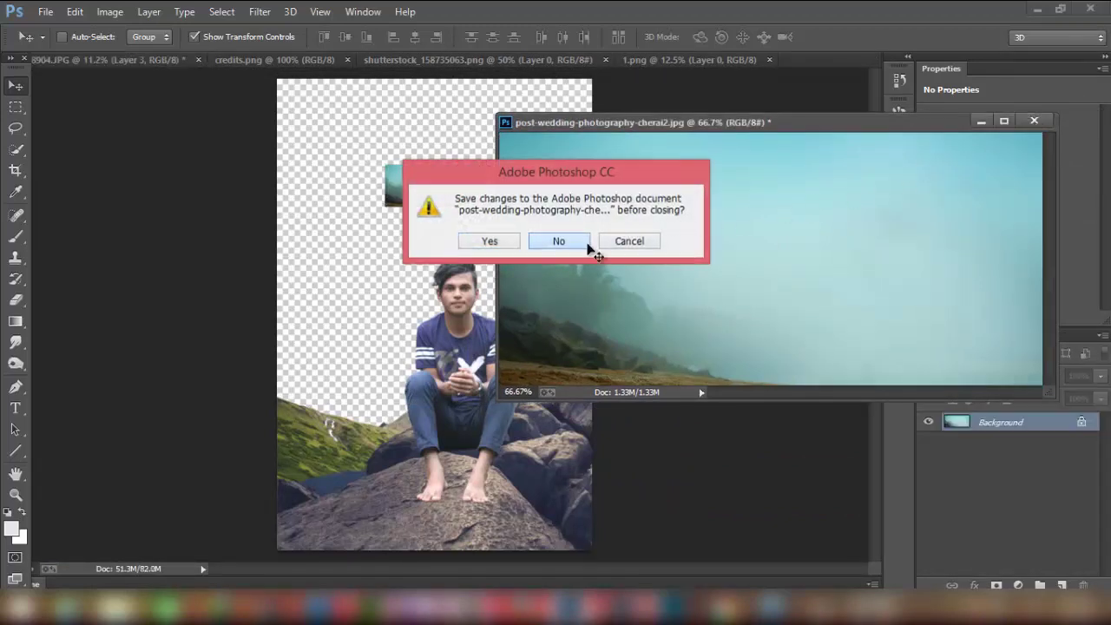
left_click(565, 243)
Step: Scale the sky layer to fill the canvas and place it beneath the hillside layer
left_click_drag(477, 208, 981, 442)
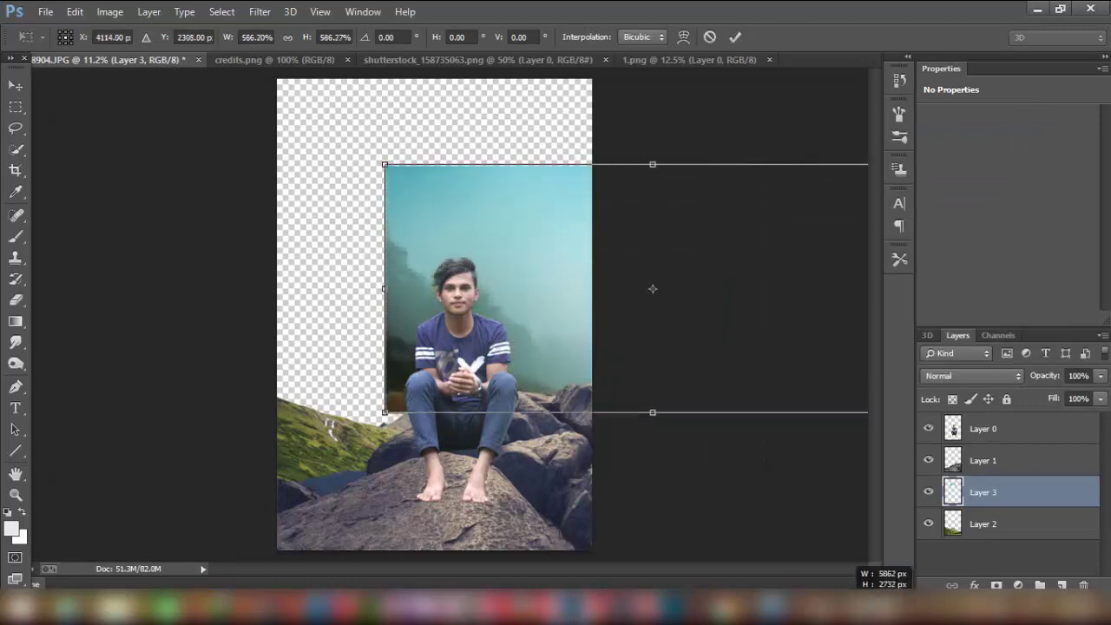
left_click_drag(682, 312, 355, 346)
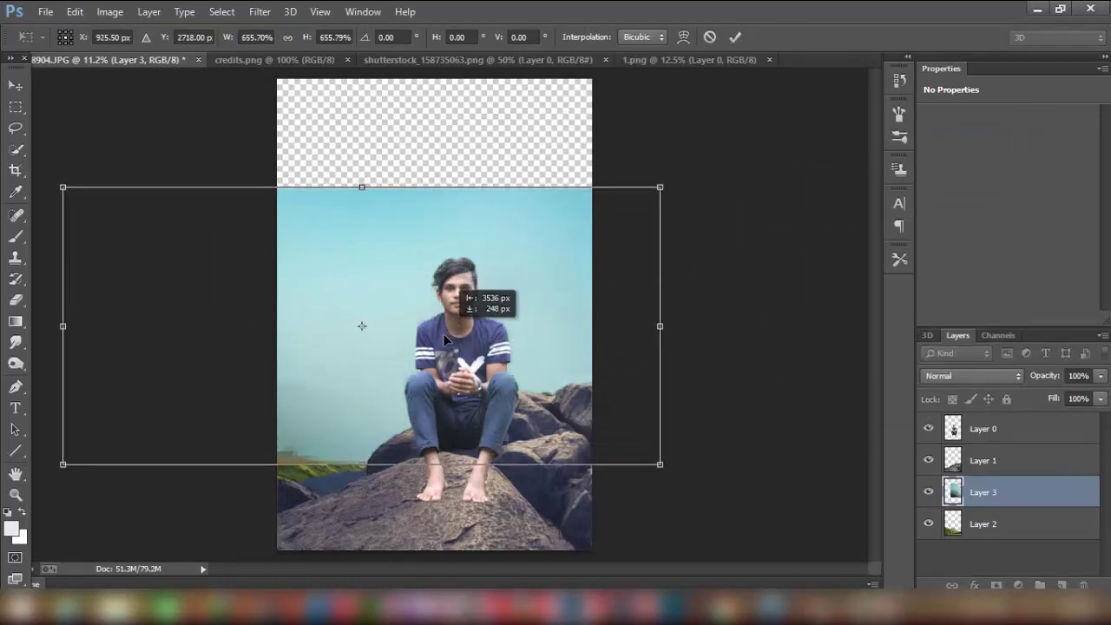
left_click_drag(361, 199, 405, 59)
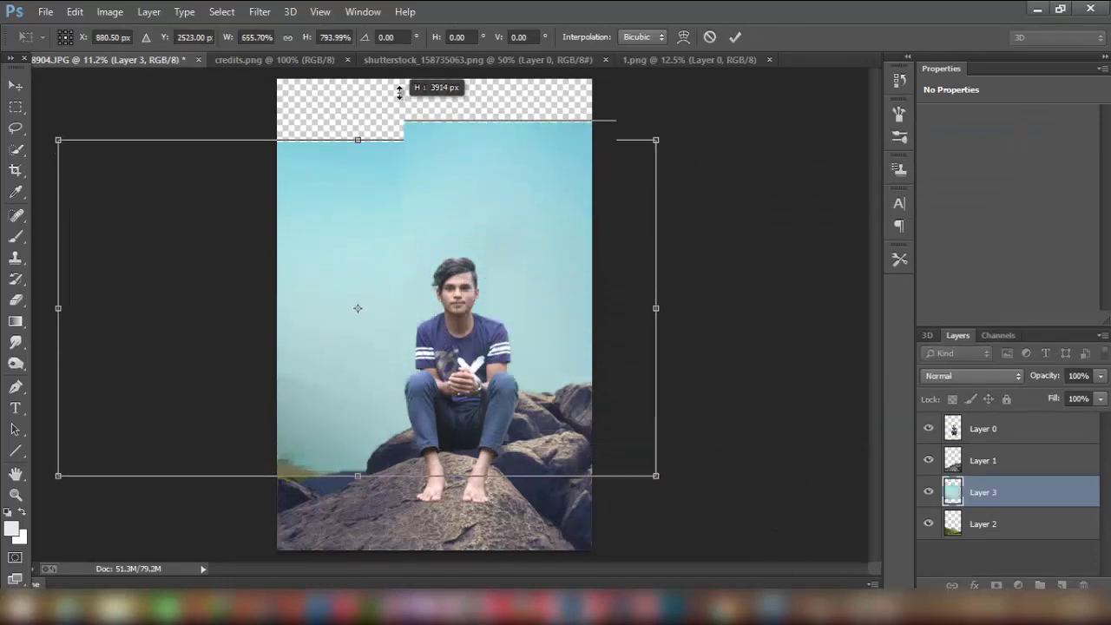
mouse_move(462, 179)
left_mouse_down()
mouse_move(474, 227)
mouse_move(479, 186)
left_mouse_up()
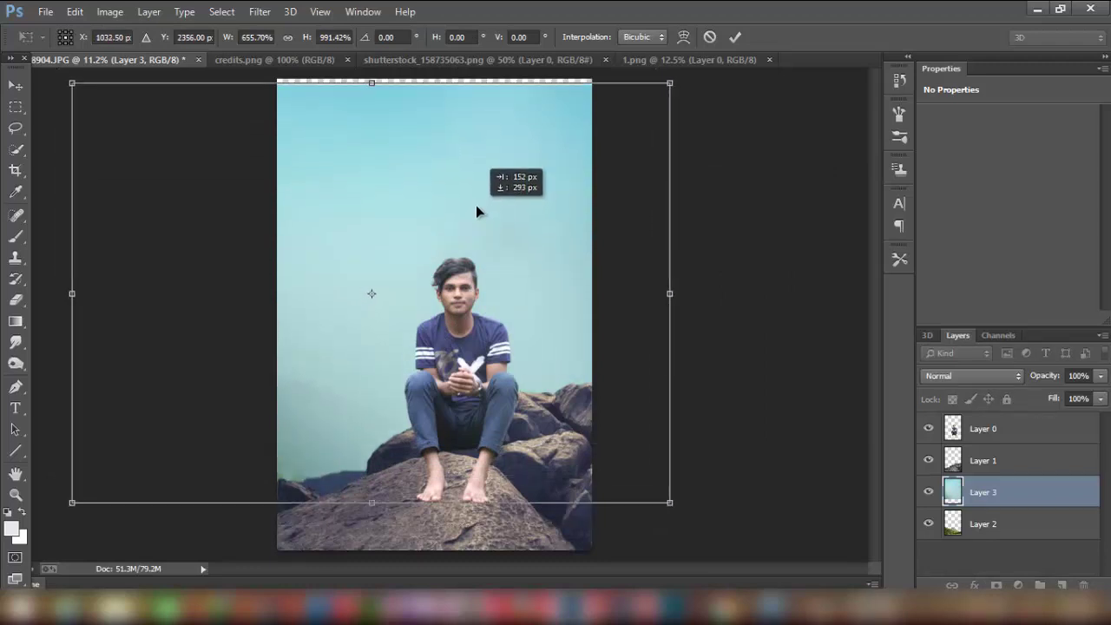
left_click(735, 36)
left_click_drag(987, 492, 924, 565)
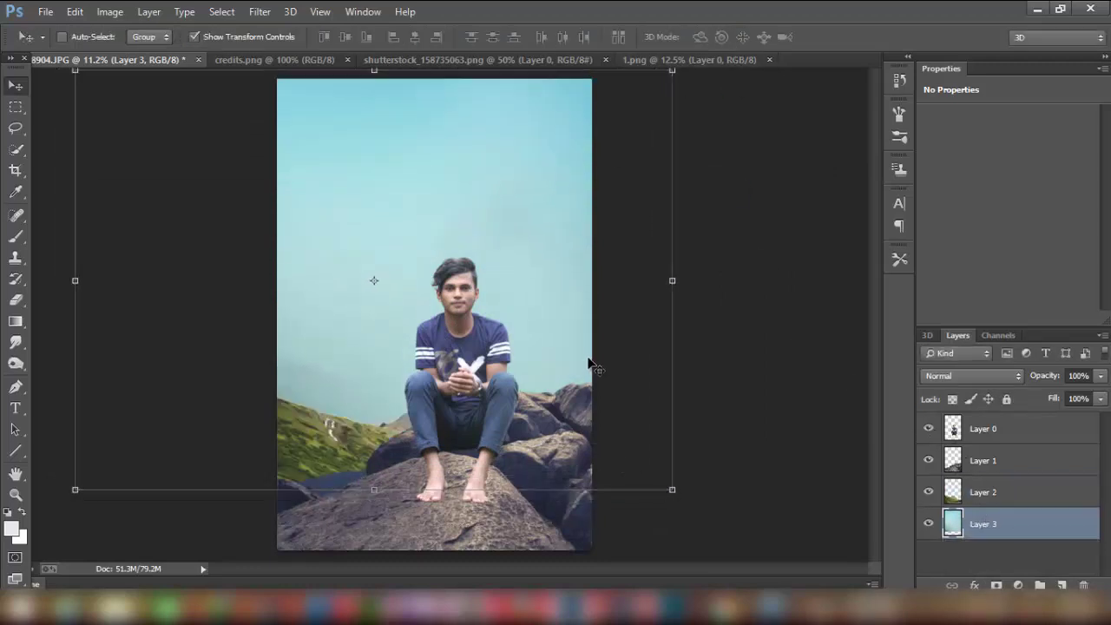
mouse_move(589, 363)
left_mouse_down()
mouse_move(561, 367)
mouse_move(544, 349)
left_mouse_up()
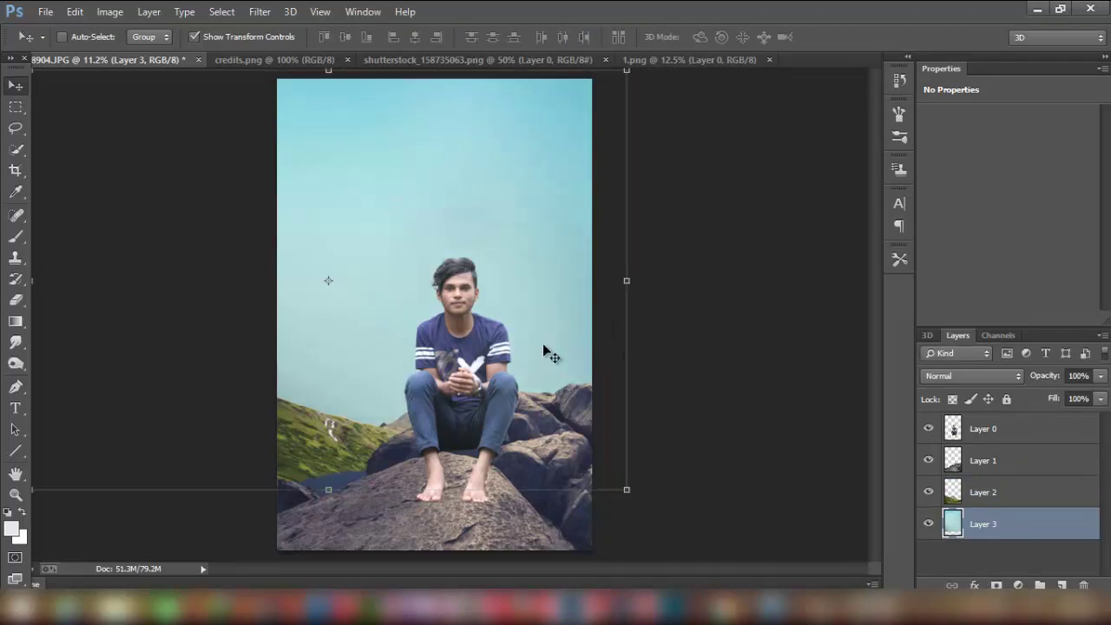
left_click(260, 11)
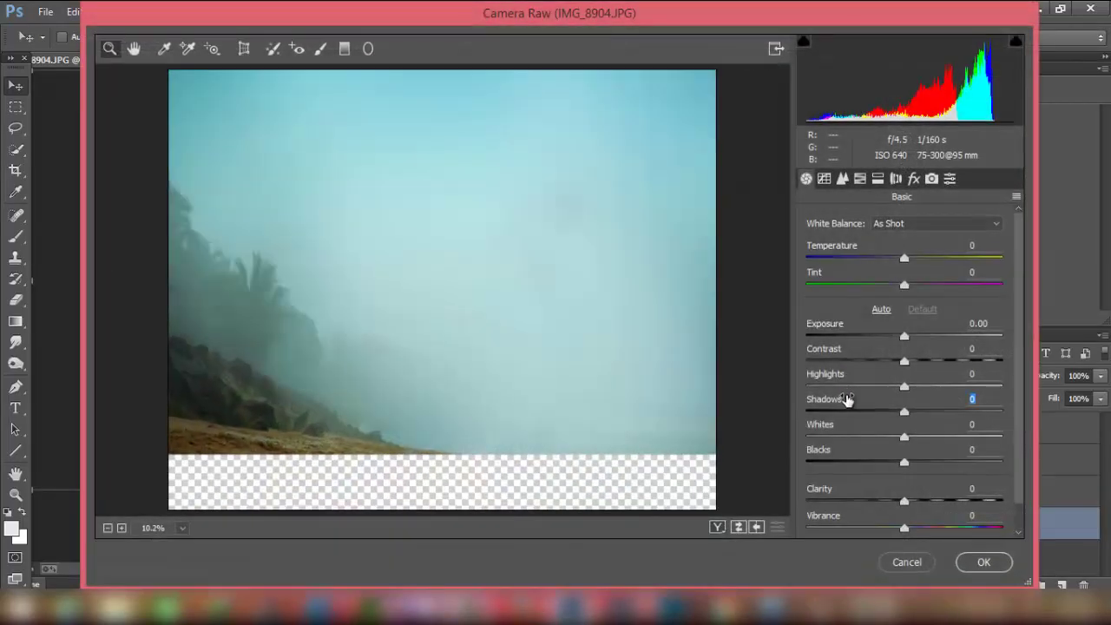
Step: In Camera Raw, set Shadows -52, Highlights -18, Whites -49, Blacks -26, Temperature -14 and apply
mouse_move(846, 398)
left_mouse_down()
mouse_move(802, 403)
mouse_move(819, 379)
left_mouse_up()
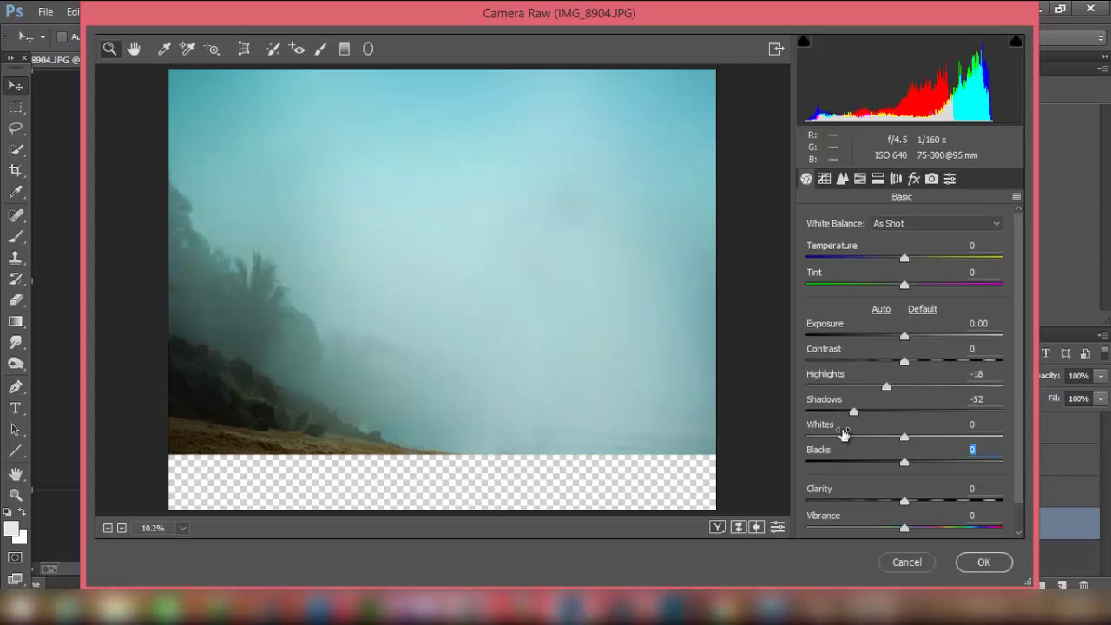
mouse_move(843, 434)
left_mouse_down()
mouse_move(803, 432)
mouse_move(829, 460)
mouse_move(821, 494)
mouse_move(895, 501)
left_mouse_up()
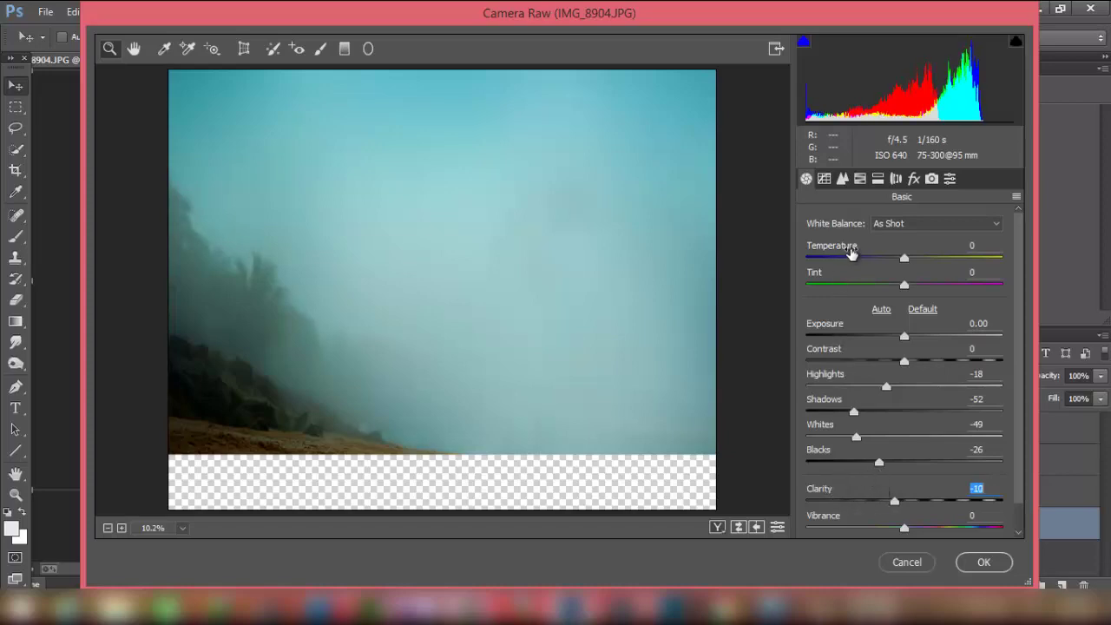
left_click_drag(850, 248, 839, 251)
left_click(979, 562)
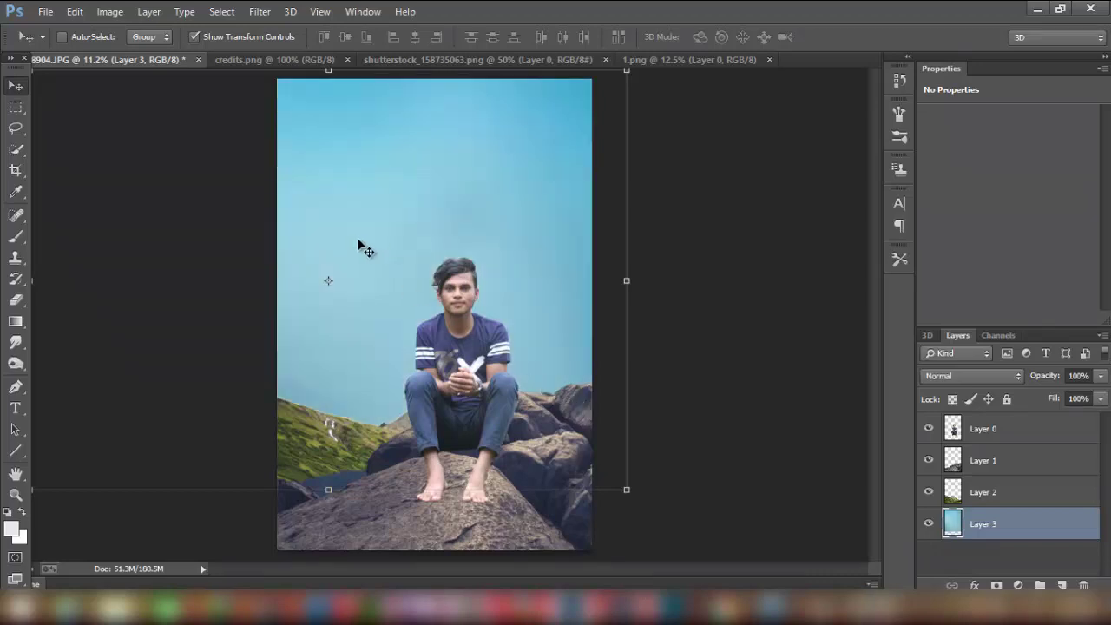
Step: Drag the Bangladesh flag layer from its document into the composite
left_click(260, 59)
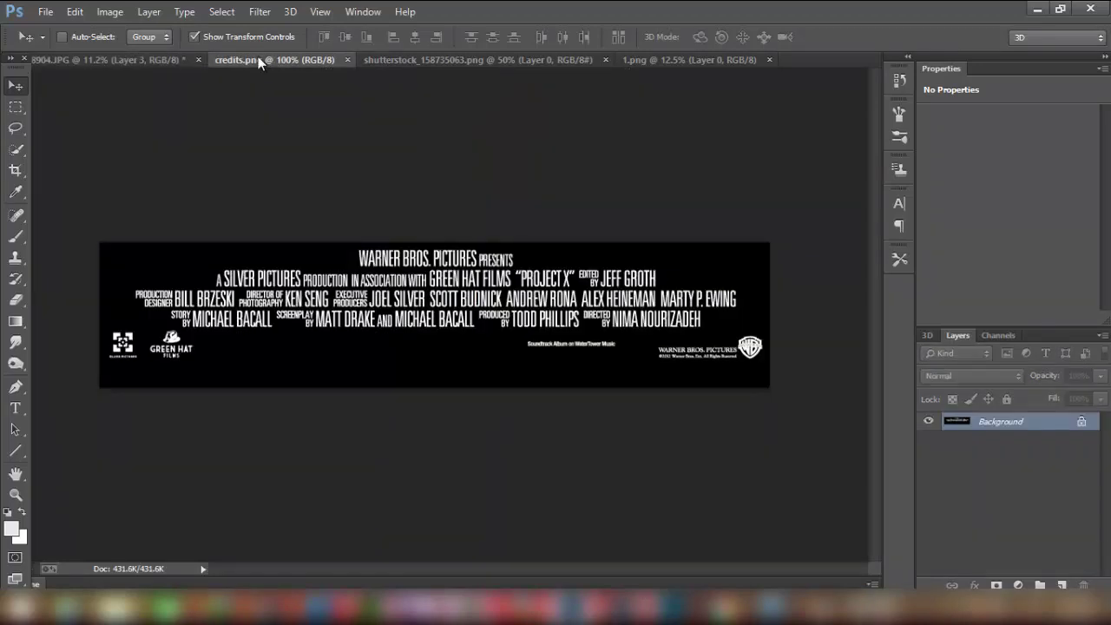
left_click(132, 60)
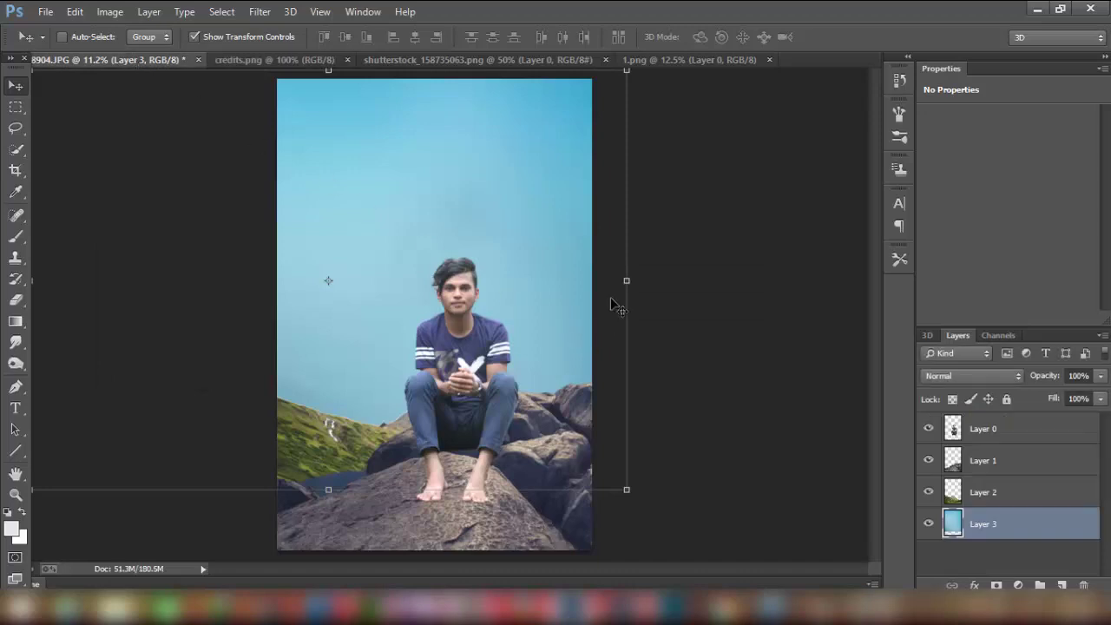
left_click(680, 60)
left_click(513, 59)
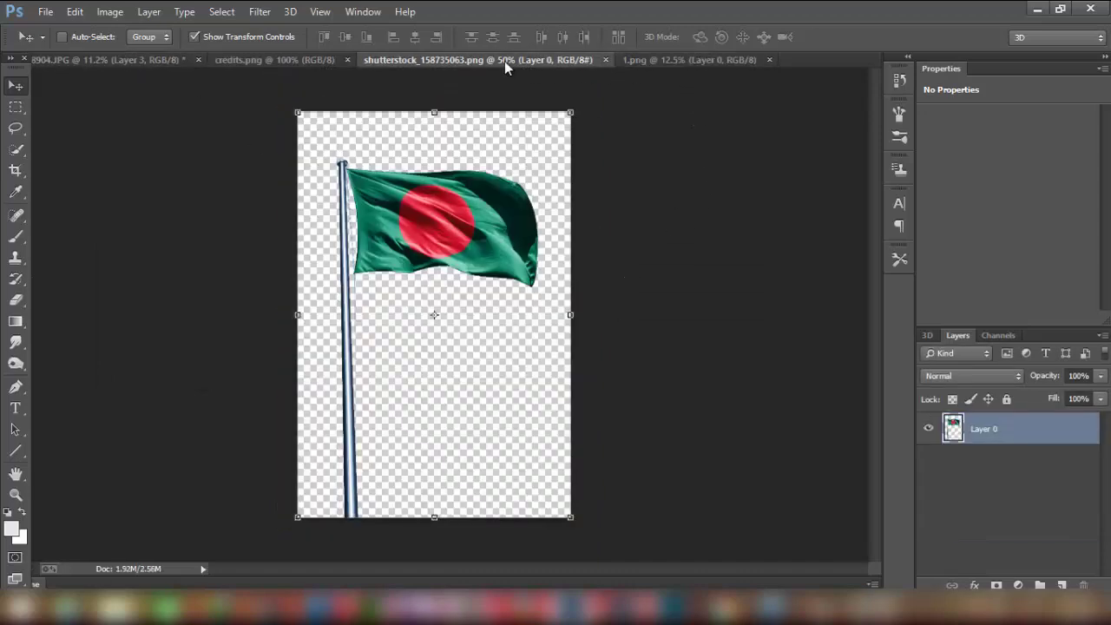
left_click_drag(412, 221, 335, 190)
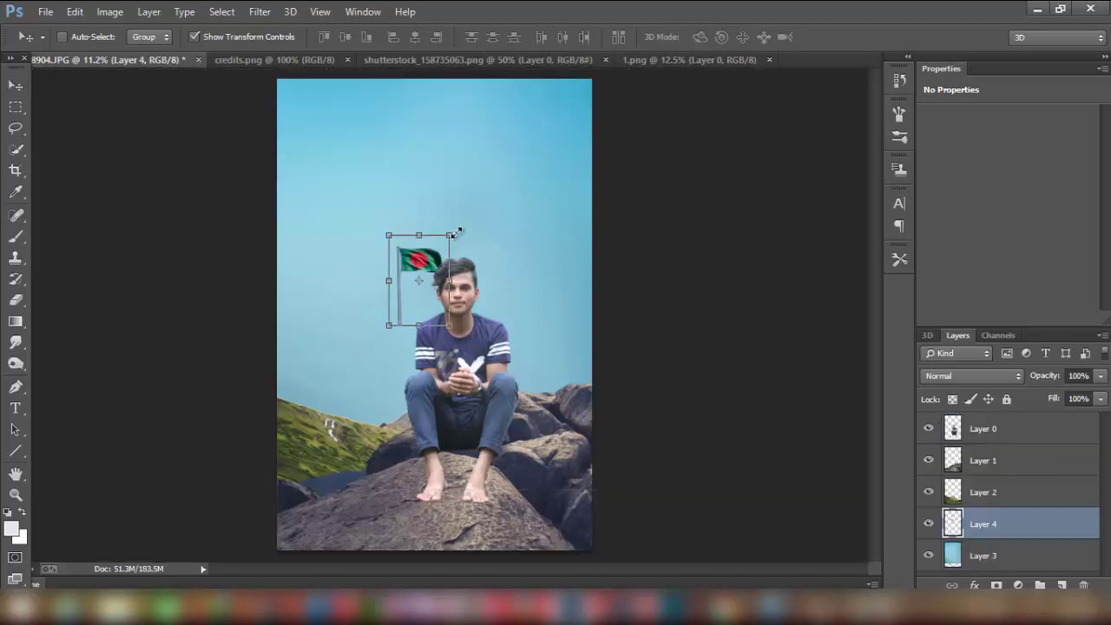
Step: Enlarge and stretch the flag taller, placing it behind the man's shoulder
left_click_drag(469, 229, 529, 143)
mouse_move(483, 191)
left_mouse_down()
mouse_move(501, 245)
mouse_move(516, 254)
left_mouse_up()
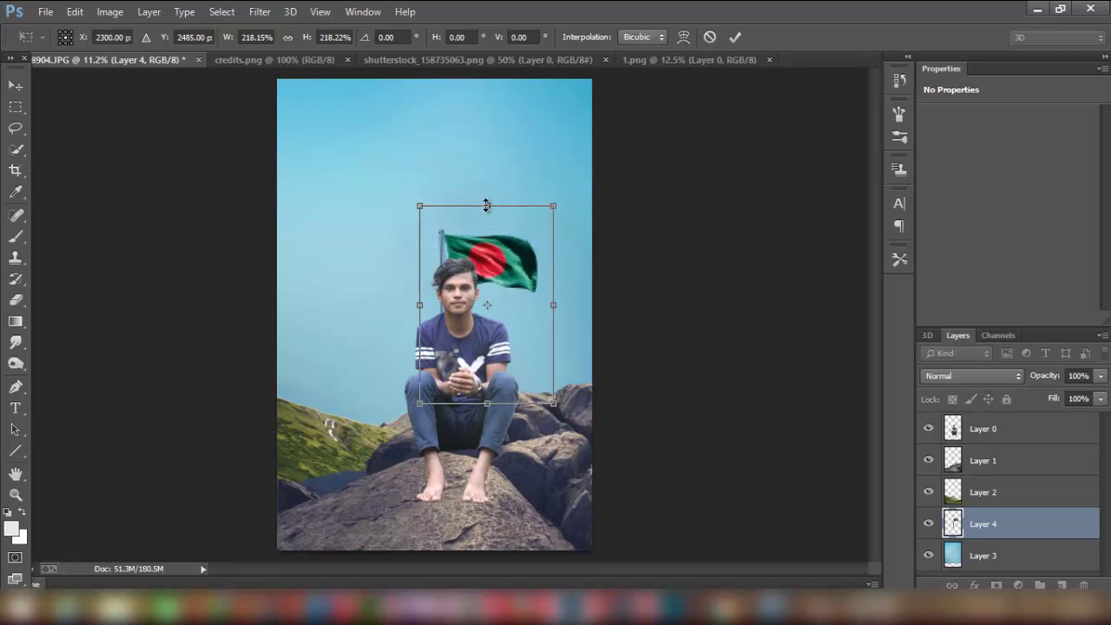
left_click_drag(486, 205, 495, 93)
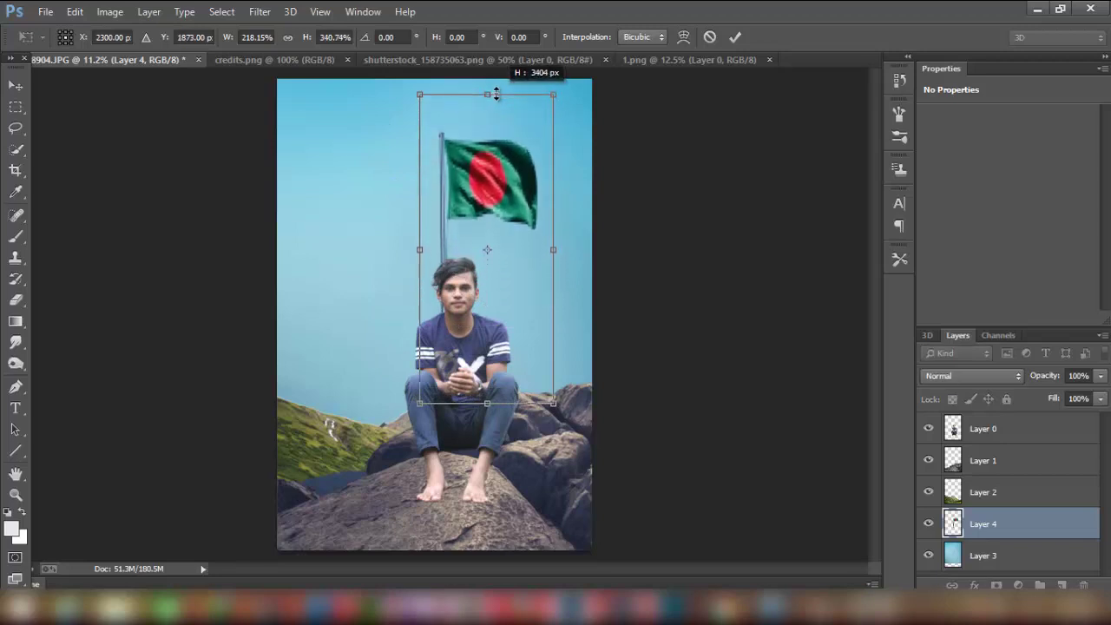
left_click_drag(562, 249, 580, 249)
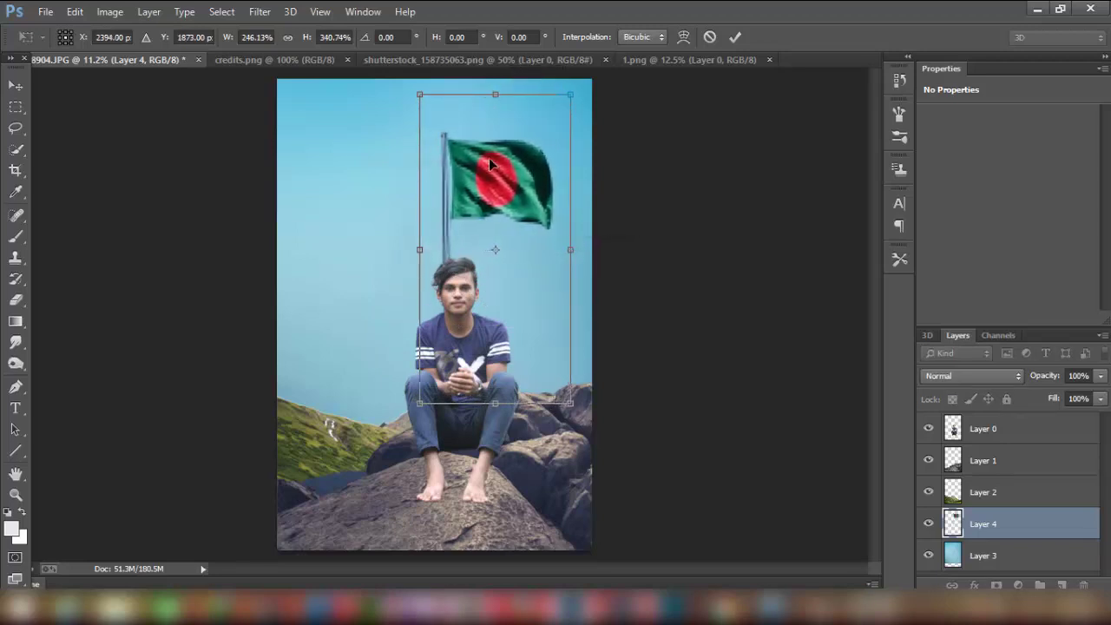
left_click_drag(489, 158, 490, 184)
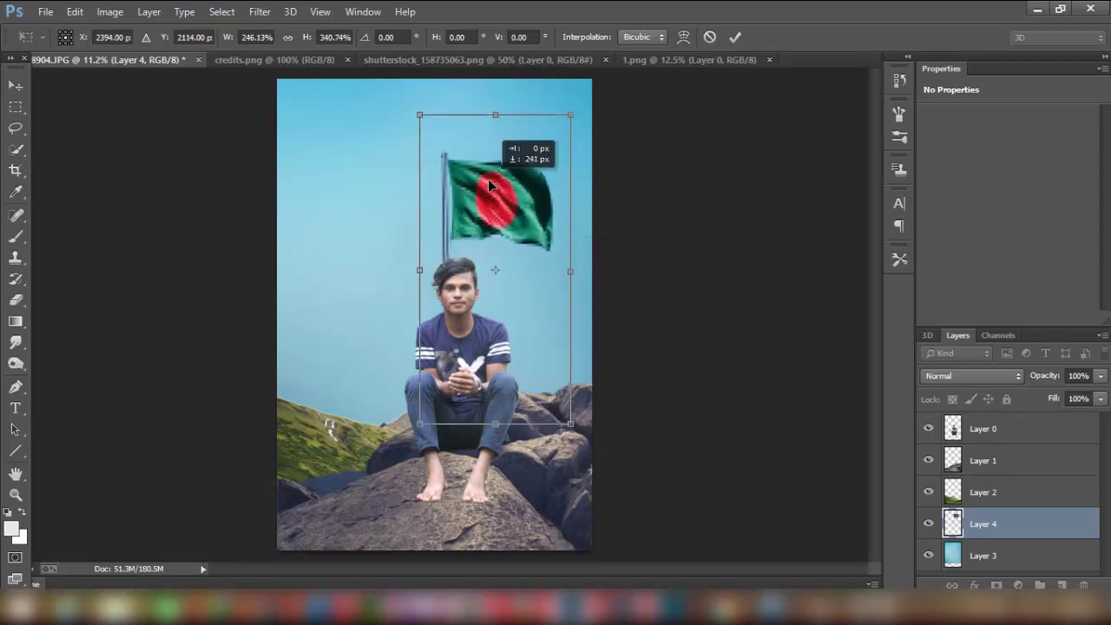
left_click(735, 37)
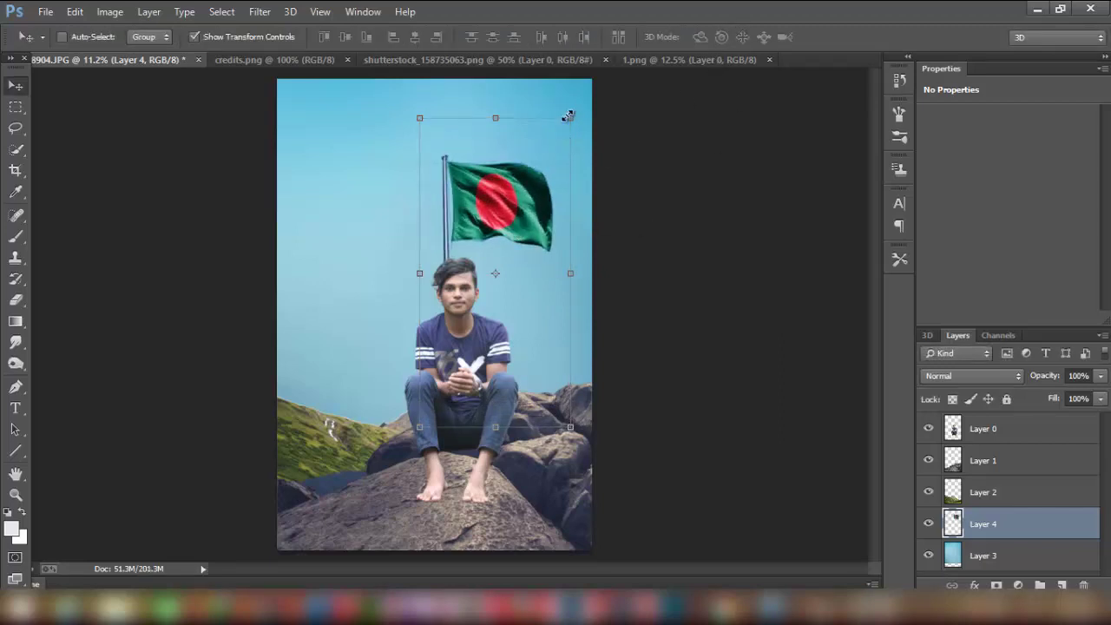
Step: Enlarge the flag slightly more and move it to the right
mouse_move(571, 118)
left_mouse_down()
mouse_move(580, 106)
mouse_move(564, 94)
left_mouse_up()
left_click_drag(527, 157, 536, 160)
left_click_drag(577, 92, 582, 81)
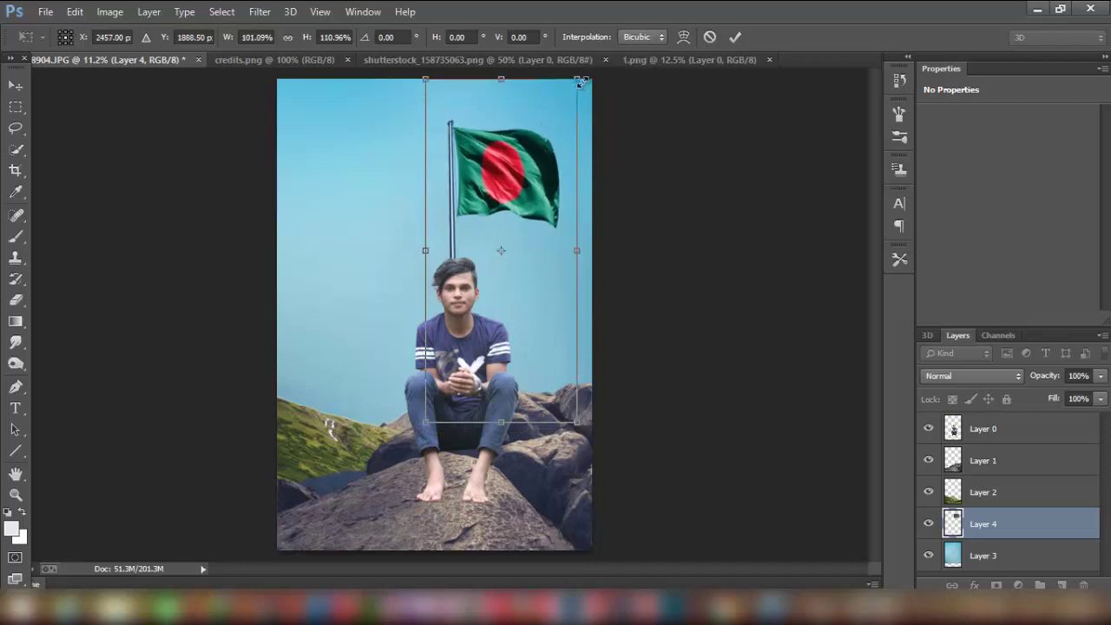
mouse_move(552, 117)
left_mouse_down()
mouse_move(533, 135)
mouse_move(542, 104)
left_mouse_up()
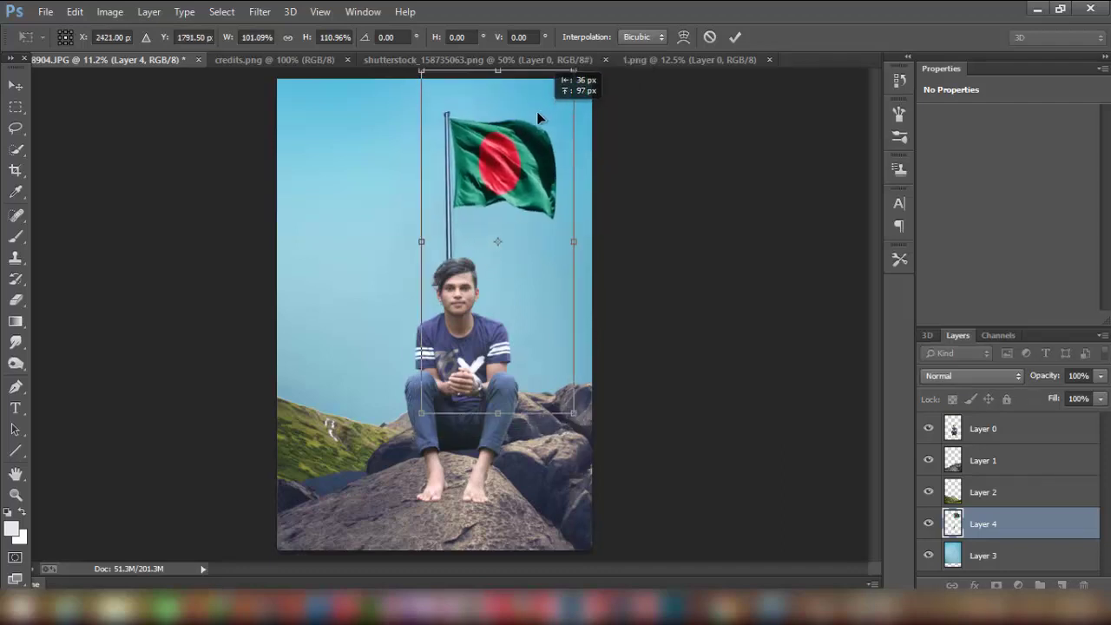
left_click(734, 37)
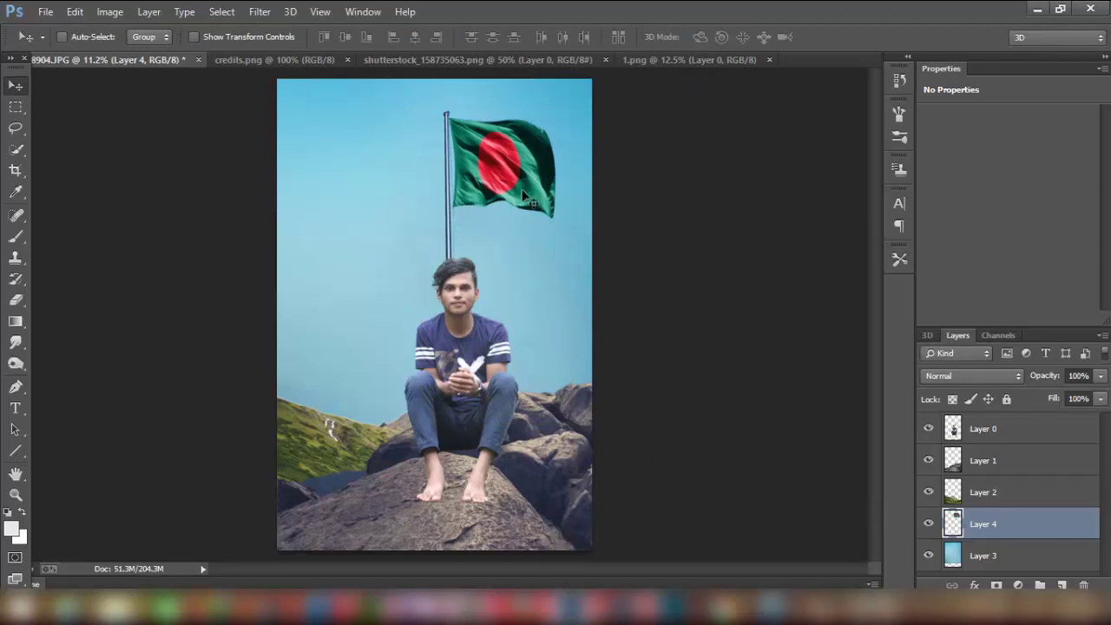
left_click_drag(523, 198, 556, 192)
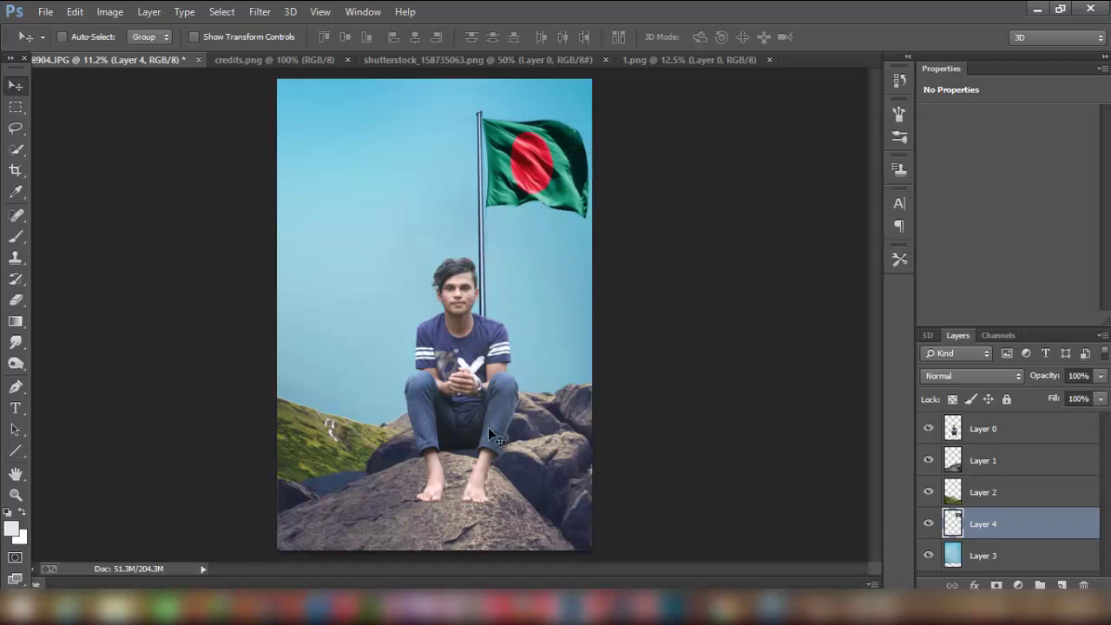
Step: Shift the man, rocks and hillside layers together slightly left
left_click(1001, 491)
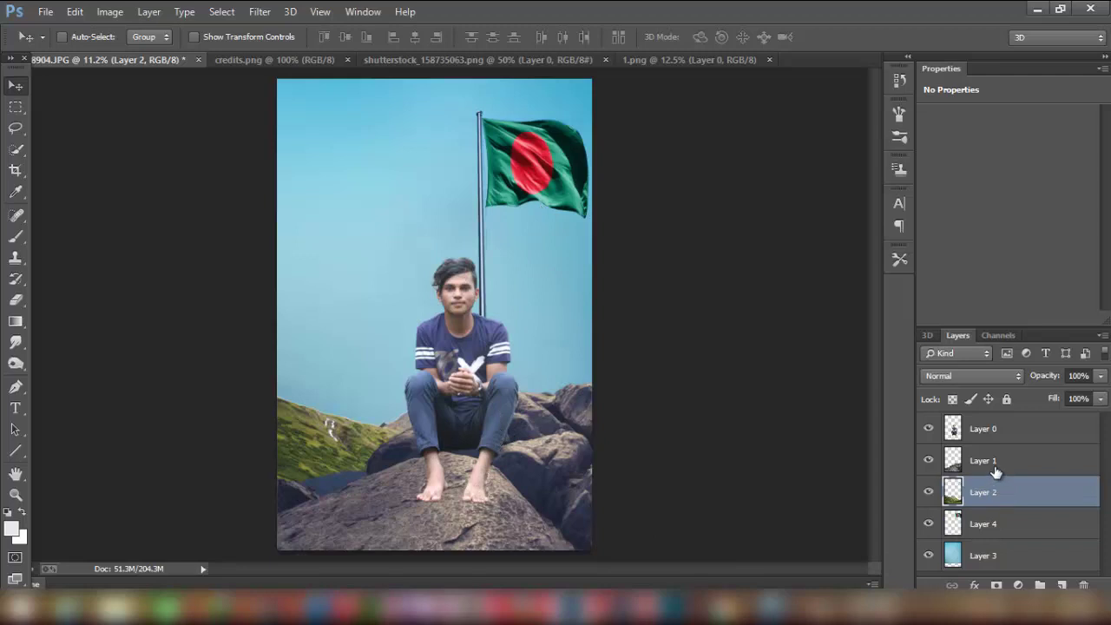
left_click(996, 465, "shift")
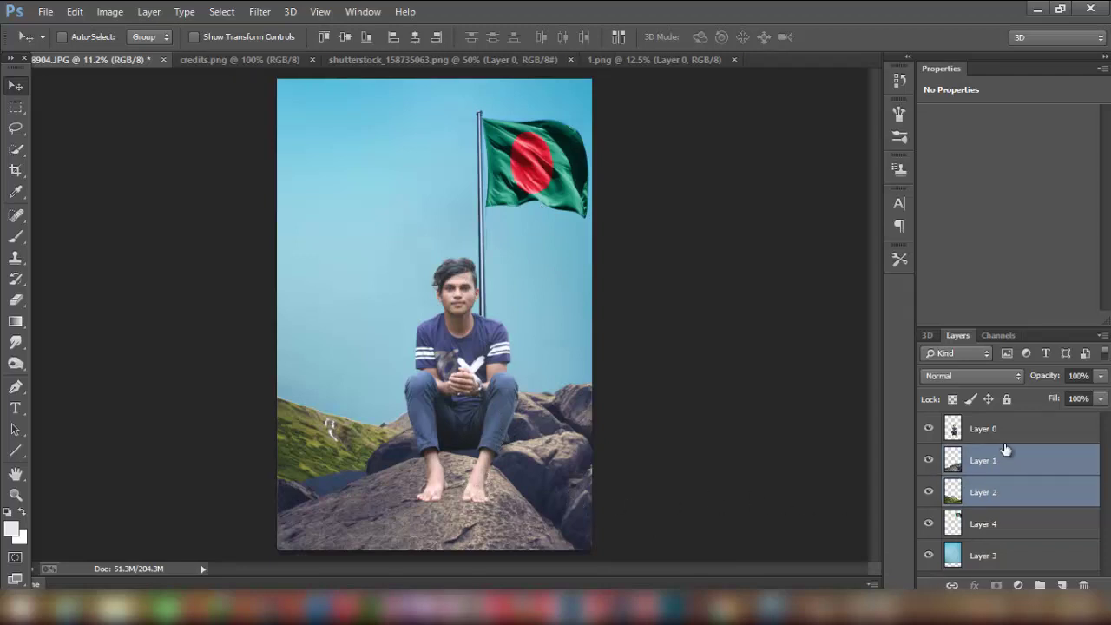
left_click(1002, 438, "shift")
left_click_drag(552, 447, 539, 453)
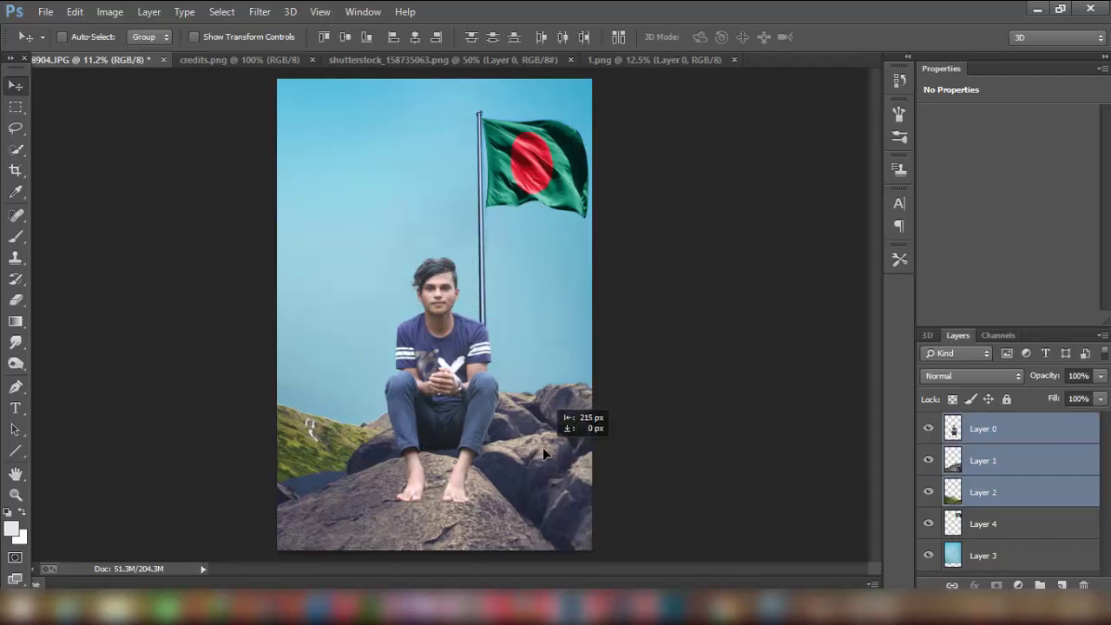
Step: Move the flag layer left and slightly up so the pole sits behind the man
left_click(1007, 436)
left_click(999, 532)
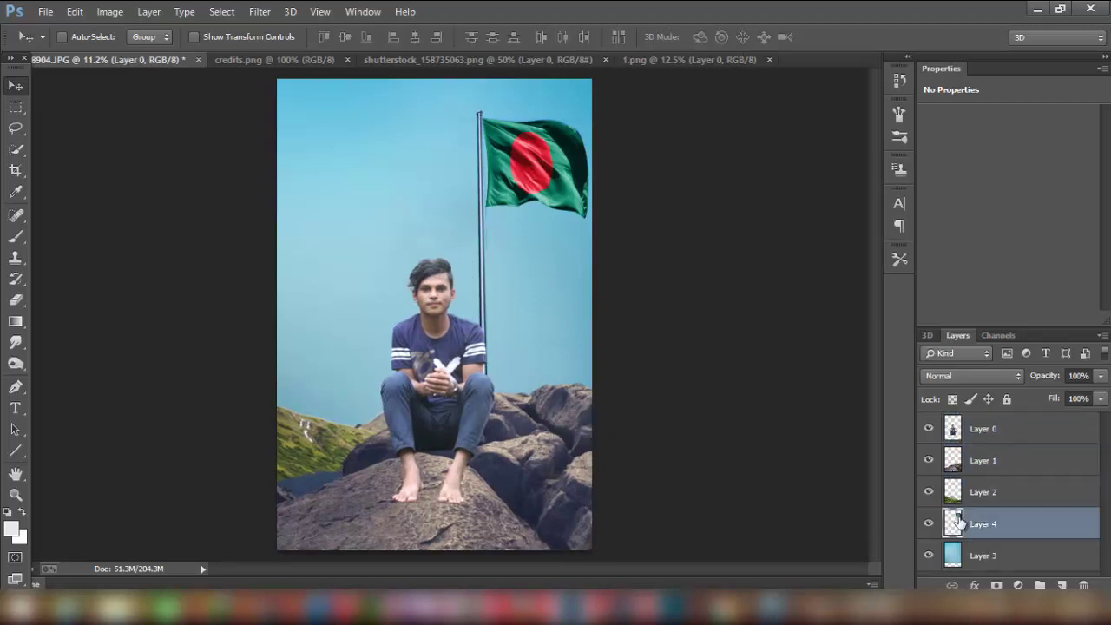
left_click_drag(542, 195, 521, 179)
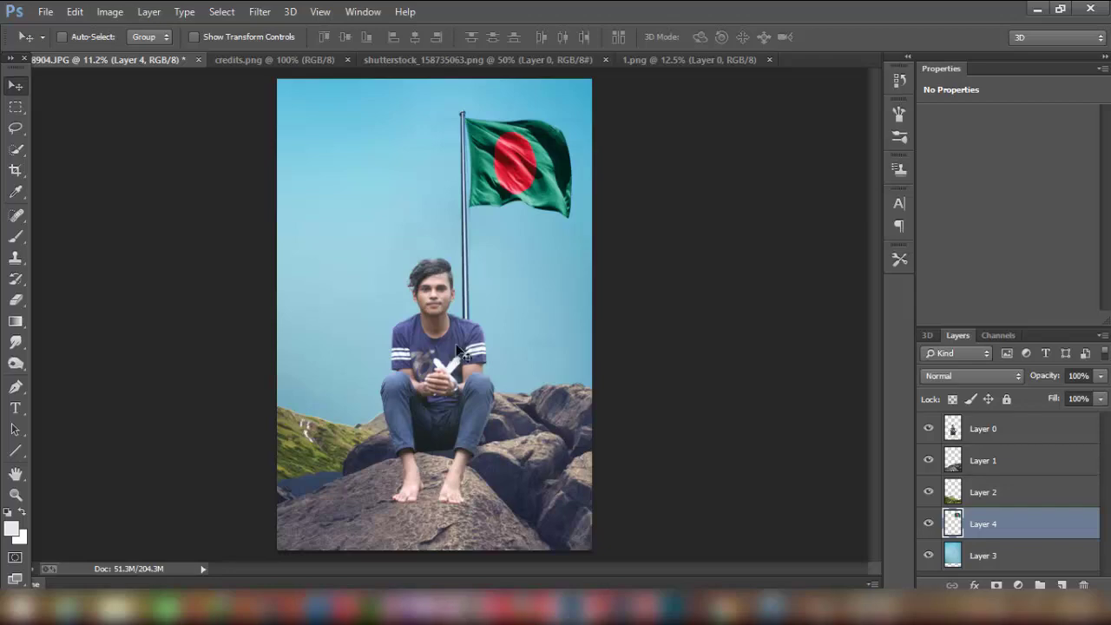
left_click(985, 494)
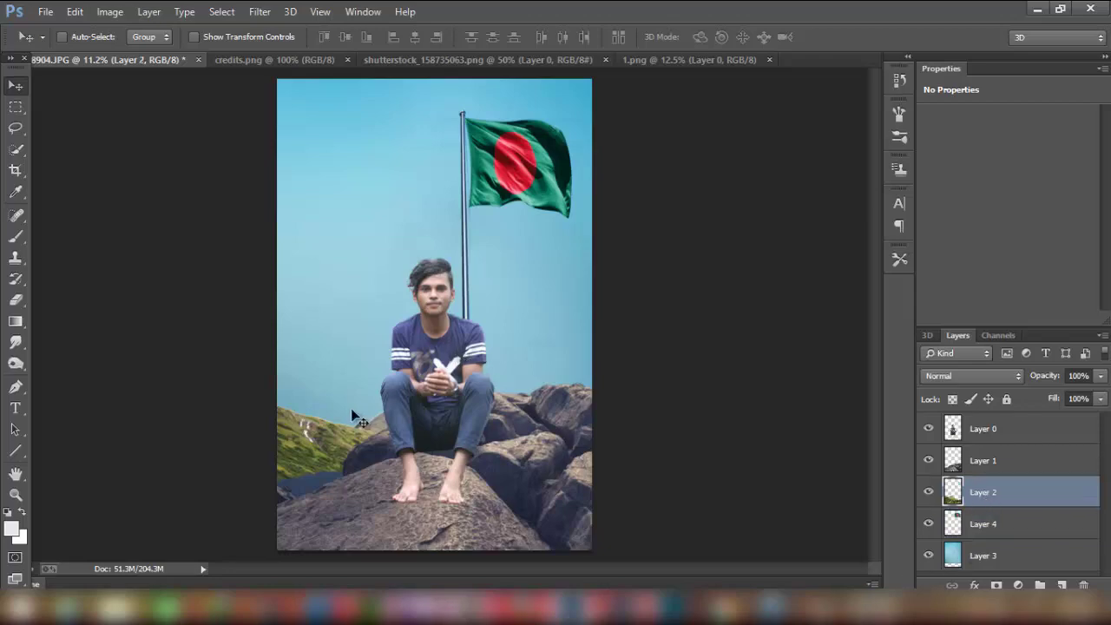
Step: Zoom in and erase the white fringe along the grassy hill's skyline
scroll(335, 405, "up", 2)
scroll(261, 399, "up", 2)
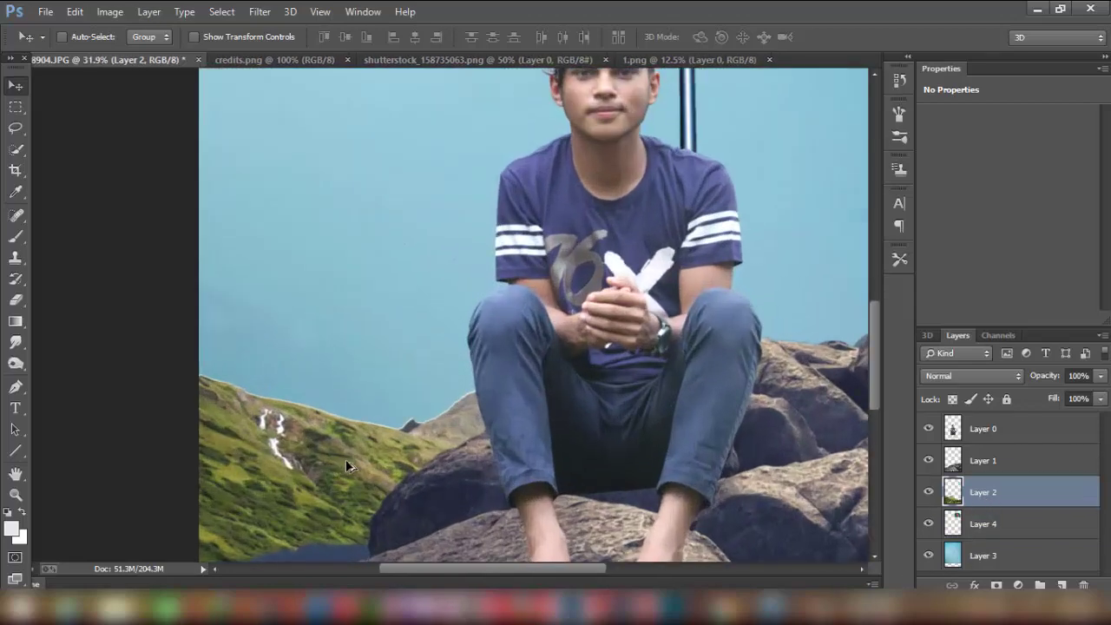
scroll(113, 388, "up", 2)
left_click(21, 298)
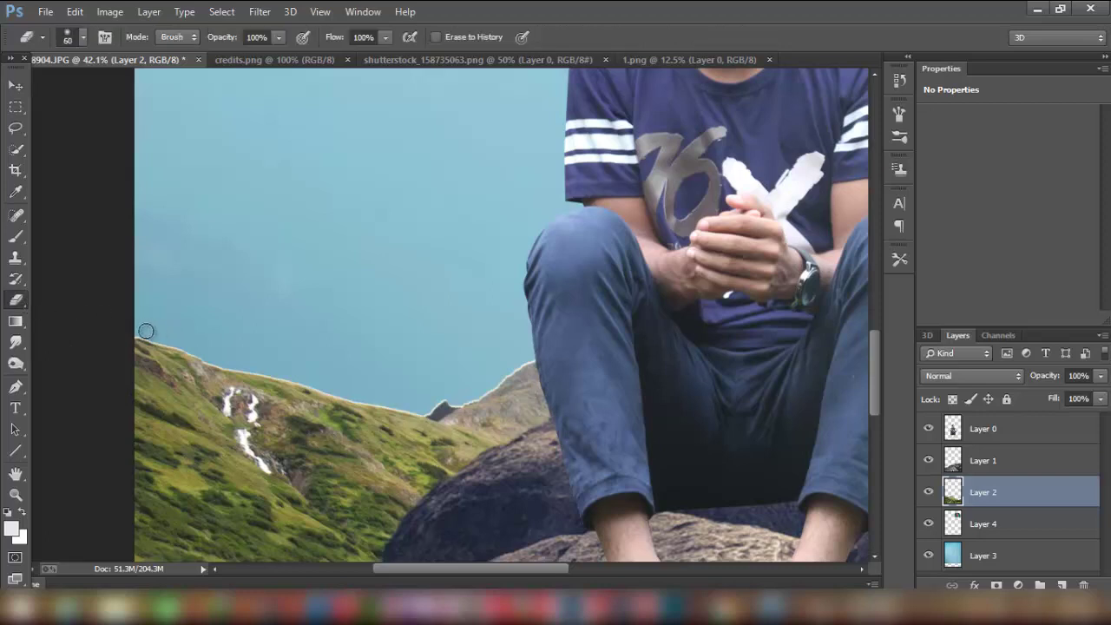
mouse_move(144, 330)
left_mouse_down()
mouse_move(338, 386)
mouse_move(524, 372)
mouse_move(582, 337)
left_mouse_up()
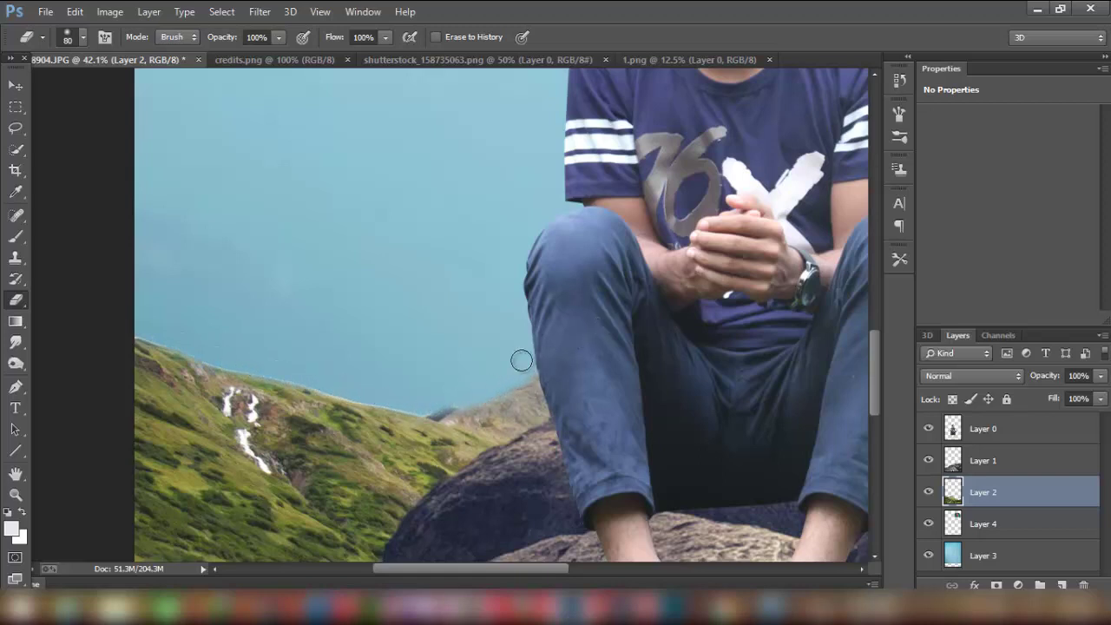
mouse_move(521, 360)
left_mouse_down()
mouse_move(268, 368)
mouse_move(139, 326)
left_mouse_up()
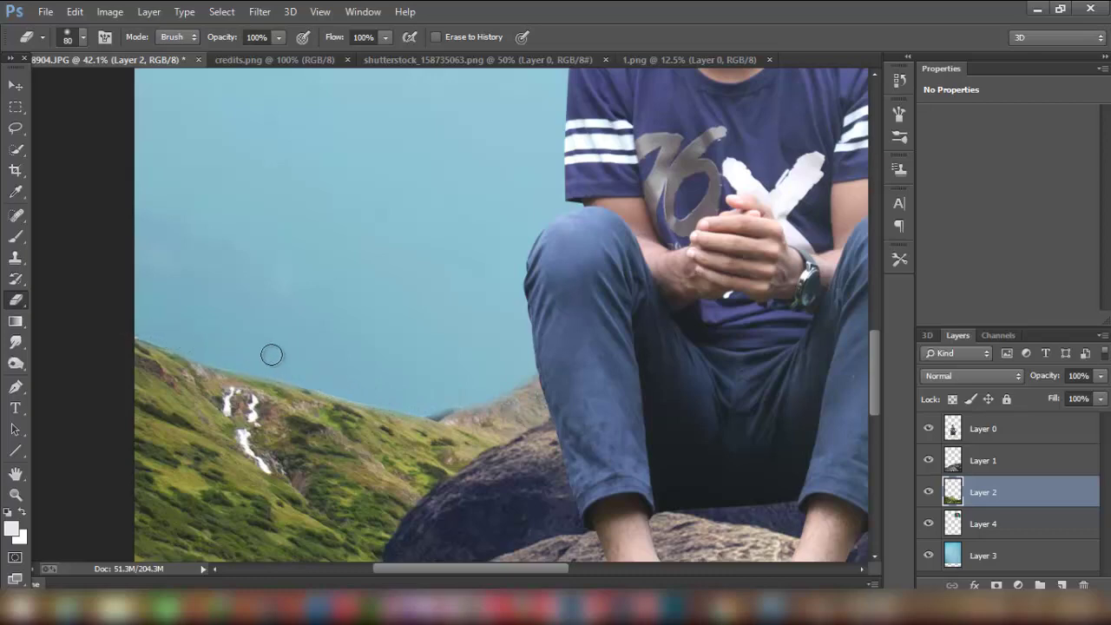
Step: Erase the dark rock at the lower left of the rocks layer with a 400 eraser
key("ctrl+0")
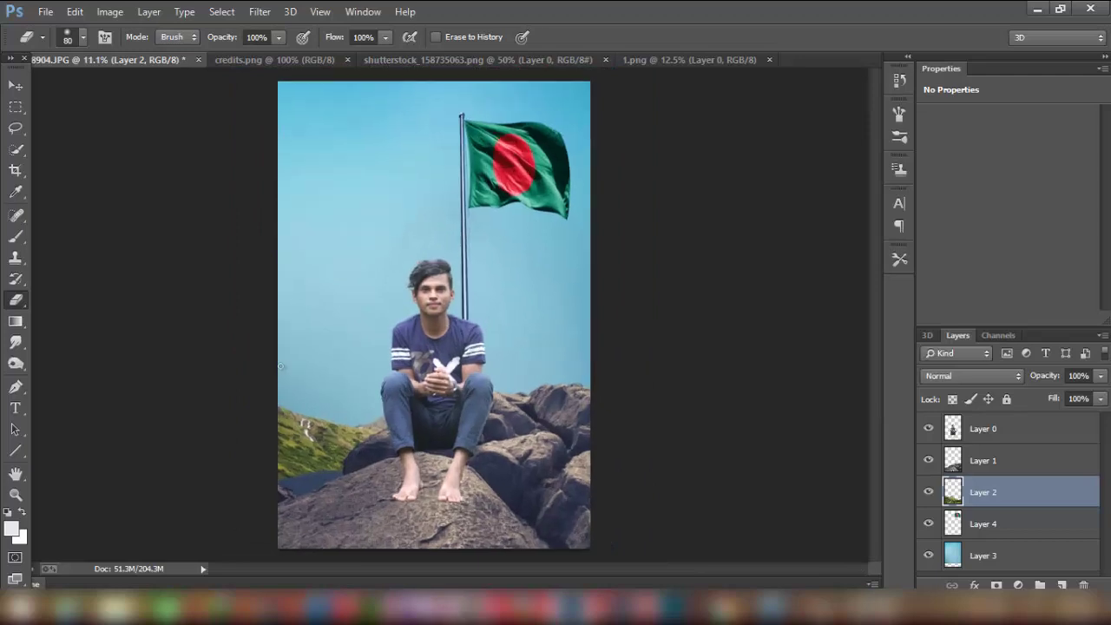
key("v")
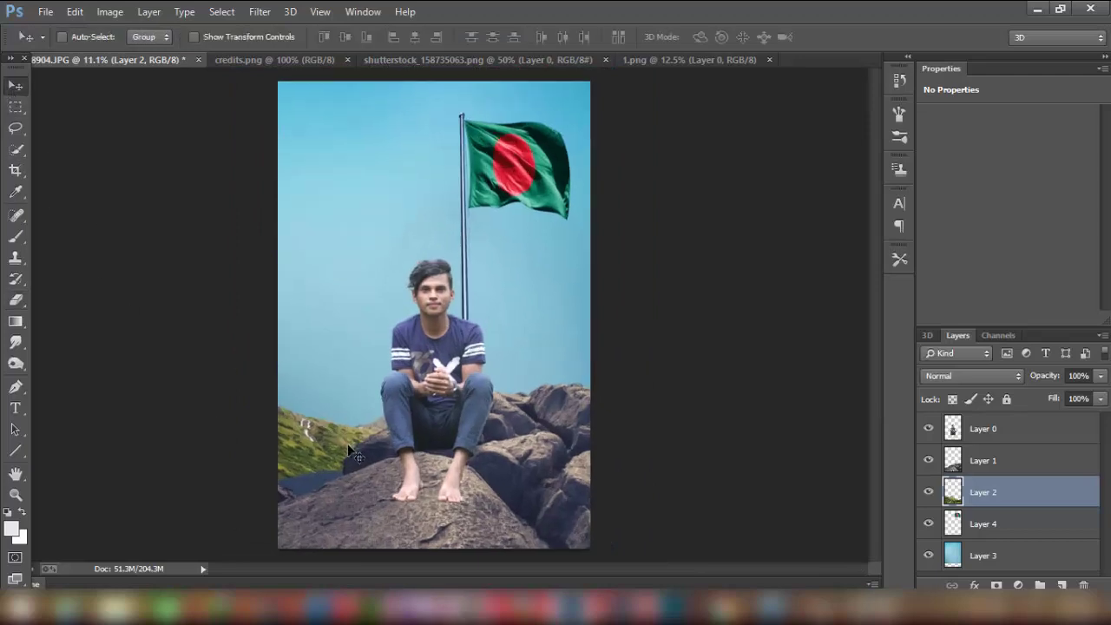
left_click(951, 523)
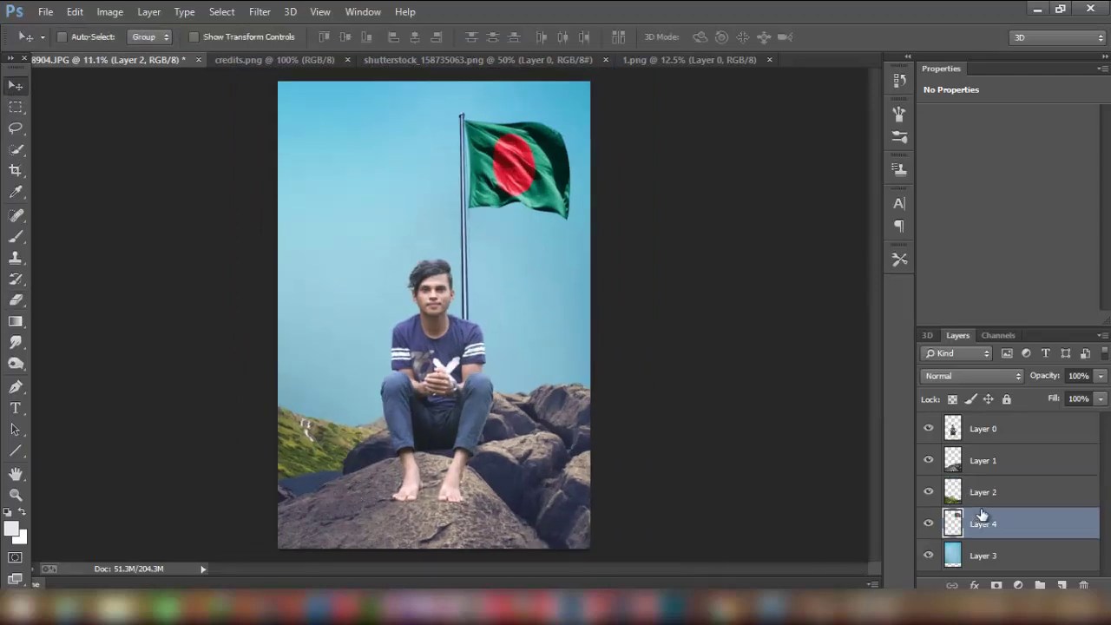
left_click(931, 493)
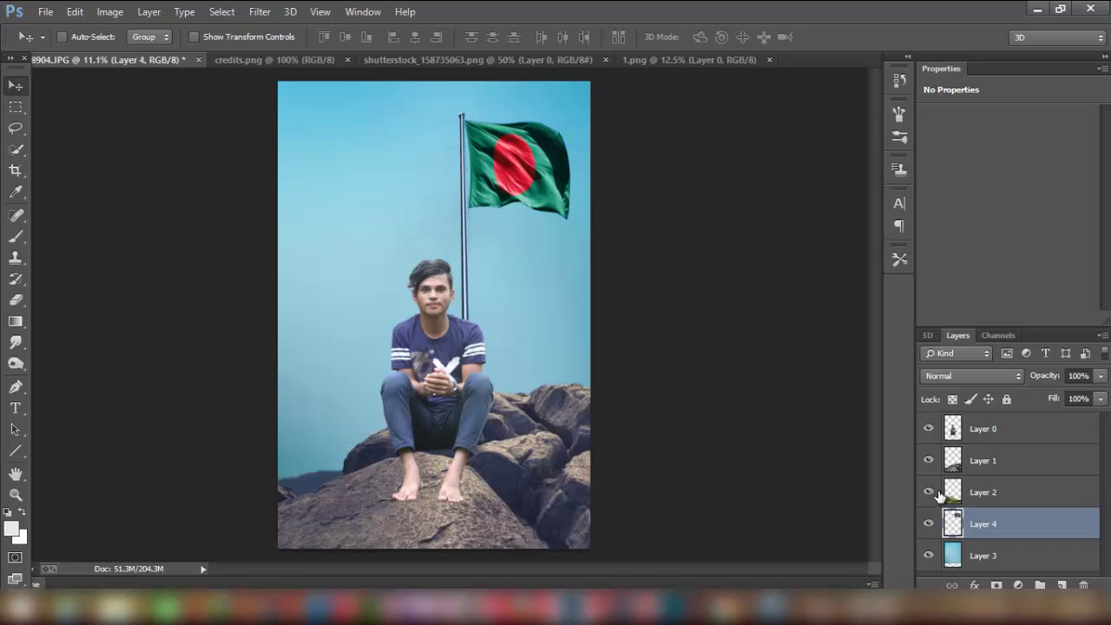
left_click(986, 467)
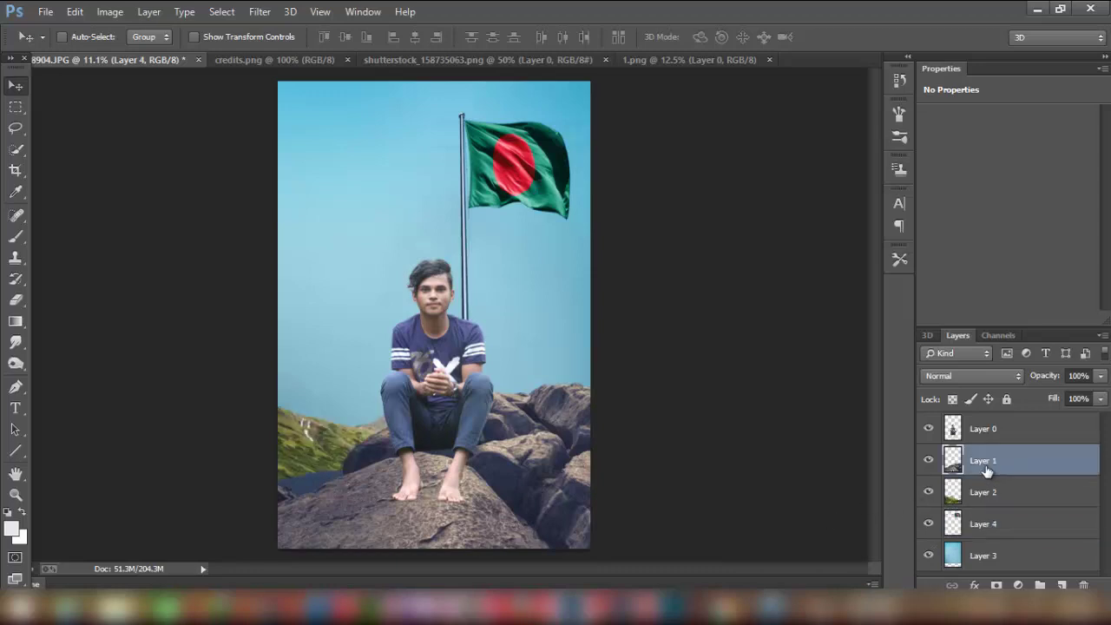
left_click(18, 301)
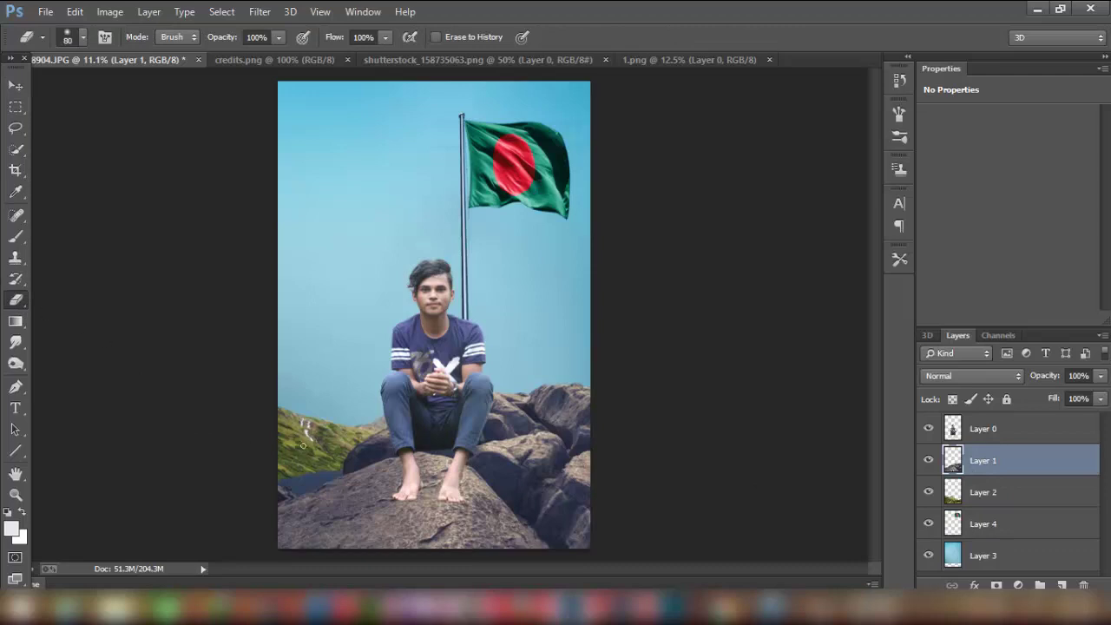
key("bracketright")
key("bracketright")
key("bracketright")
mouse_move(298, 478)
left_mouse_down()
mouse_move(327, 472)
mouse_move(293, 482)
left_mouse_up()
left_click(16, 86)
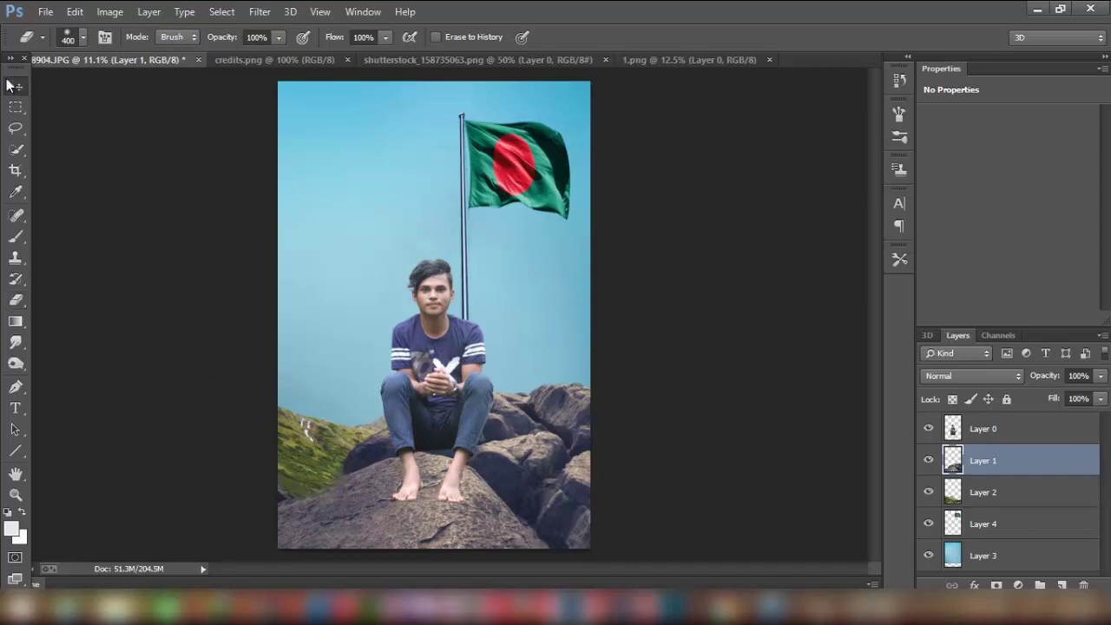
left_click(989, 521)
Step: Apply Camera Raw to the hill: Temperature -13, Tint -40, Shadows -11, Whites -15, Clarity +2, Vibrance/Saturation +16
left_click(995, 493)
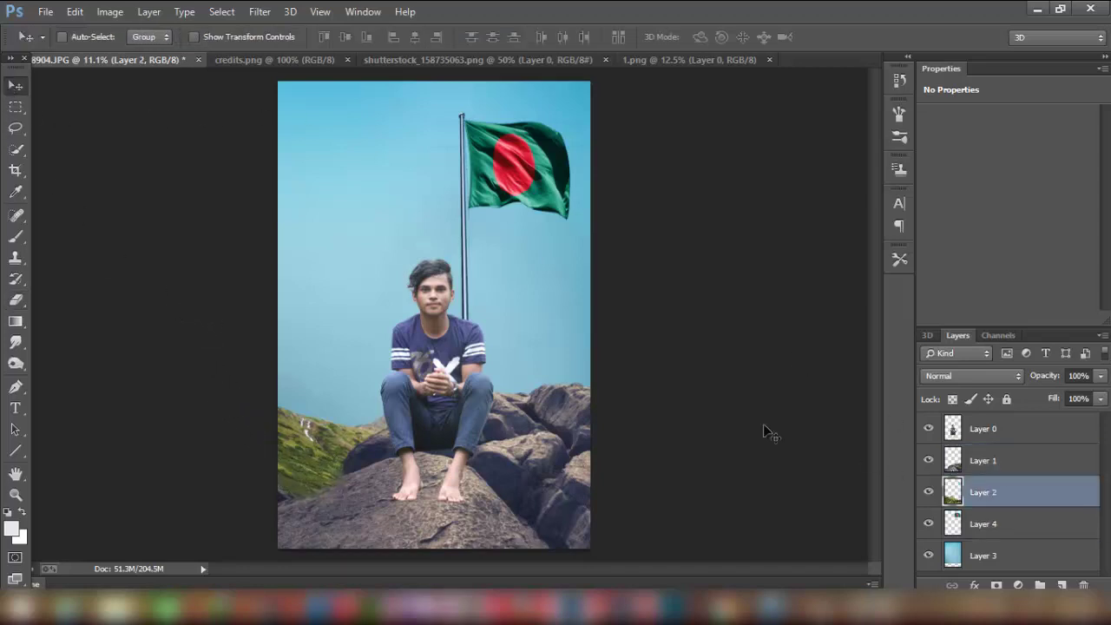
left_click(259, 11)
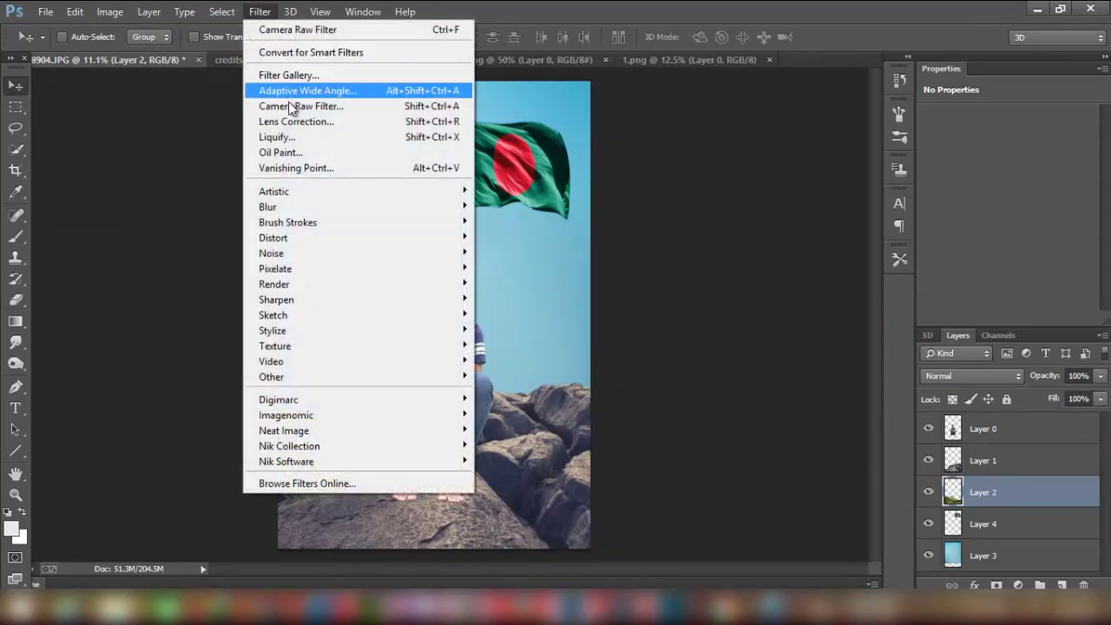
left_click(293, 108)
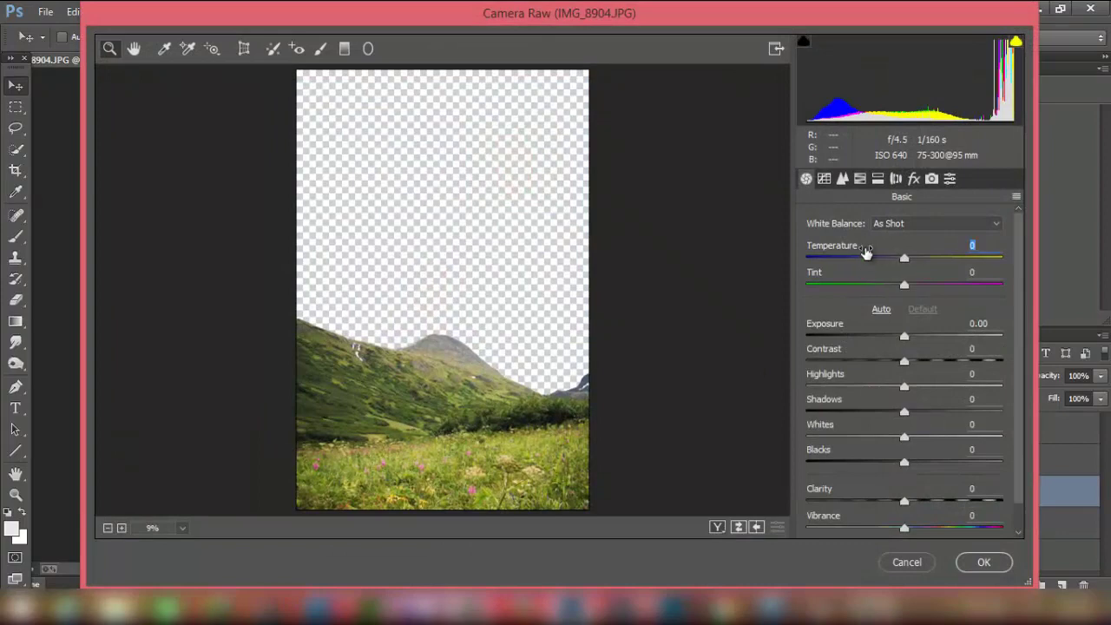
left_click_drag(866, 251, 816, 300)
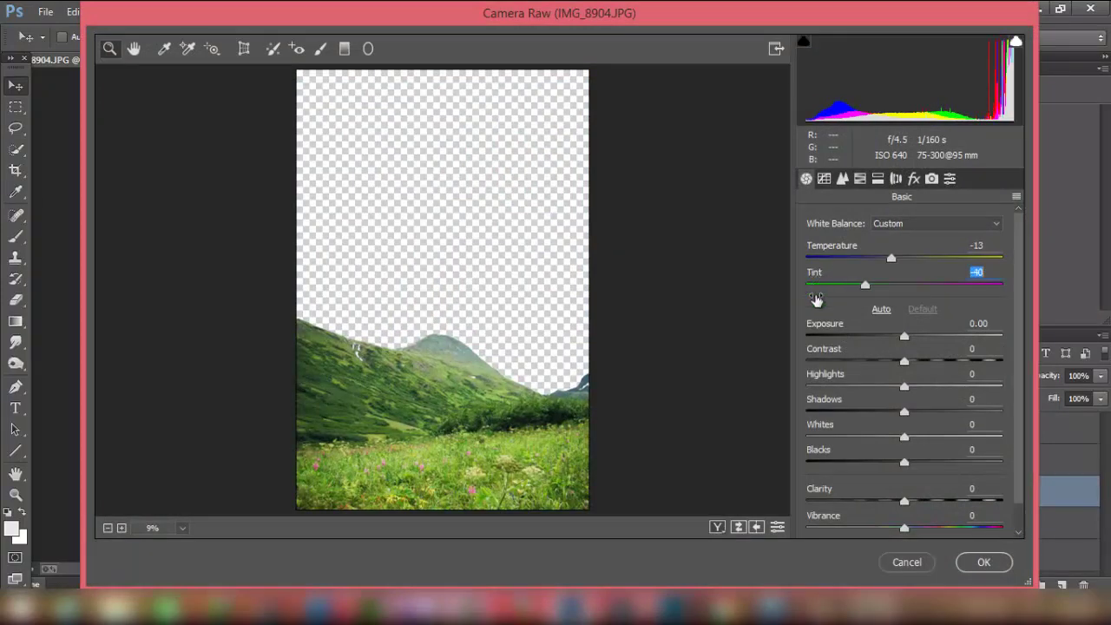
mouse_move(832, 403)
left_mouse_down()
mouse_move(821, 404)
mouse_move(832, 435)
left_mouse_up()
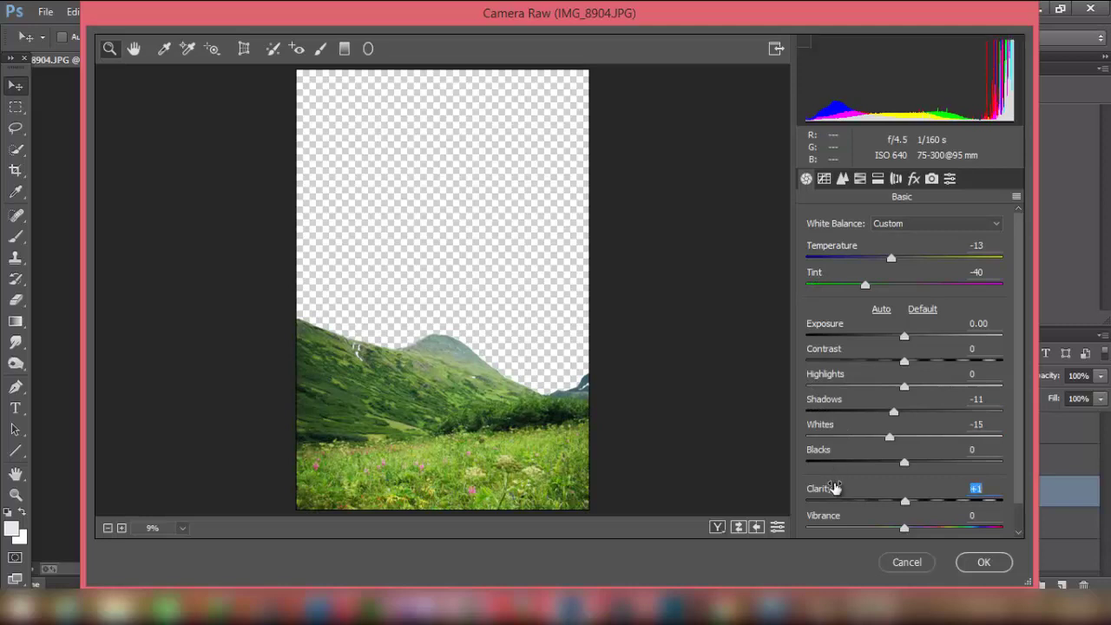
left_click_drag(831, 488, 854, 516)
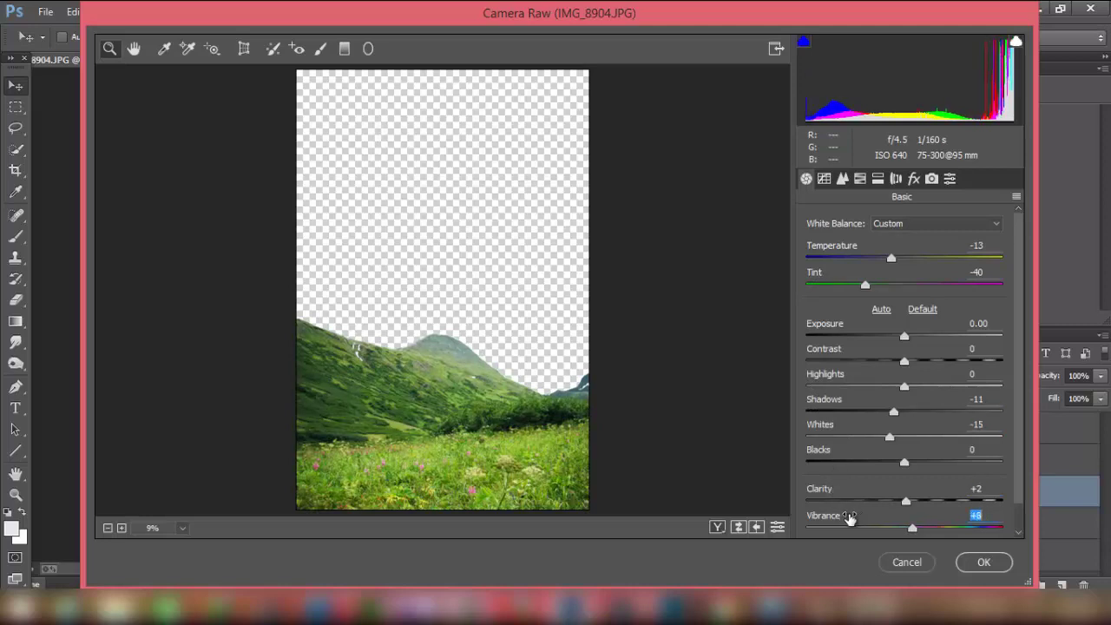
scroll(851, 520, "down", 1)
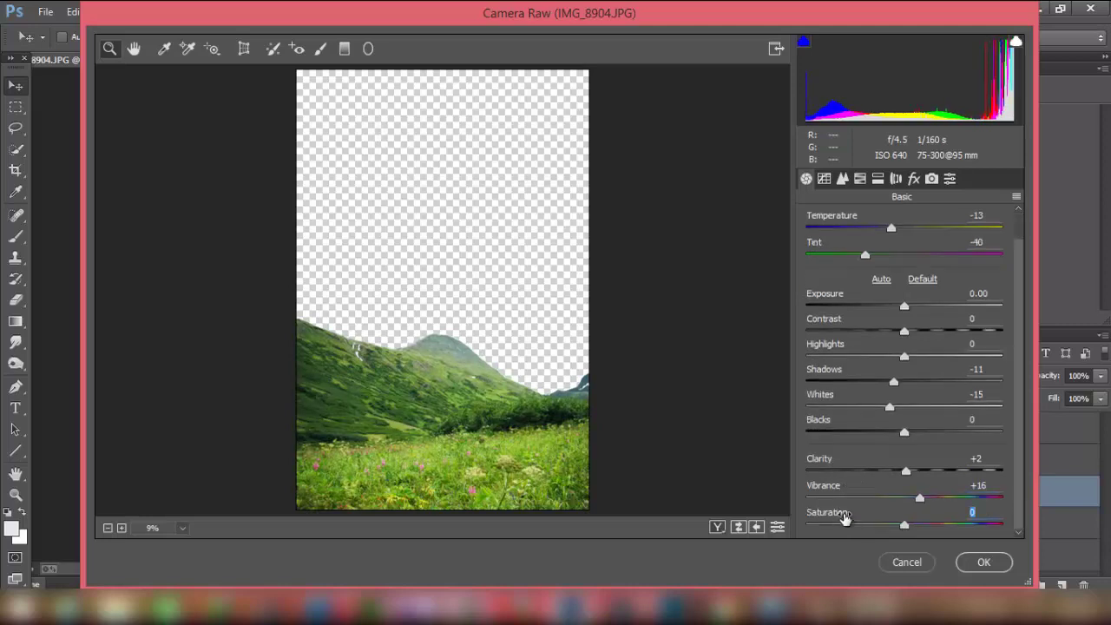
left_click_drag(848, 514, 862, 515)
left_click(963, 562)
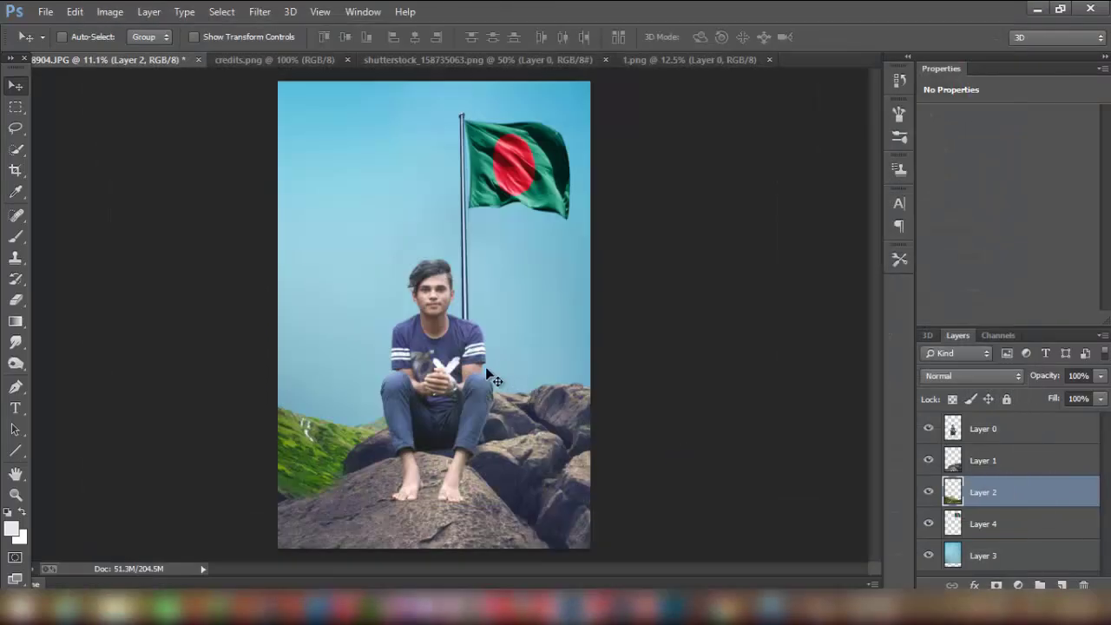
Step: Blur the grassy hill layer with a 23.7-pixel Gaussian Blur, then select Layer 0
left_click(260, 12)
mouse_move(269, 207)
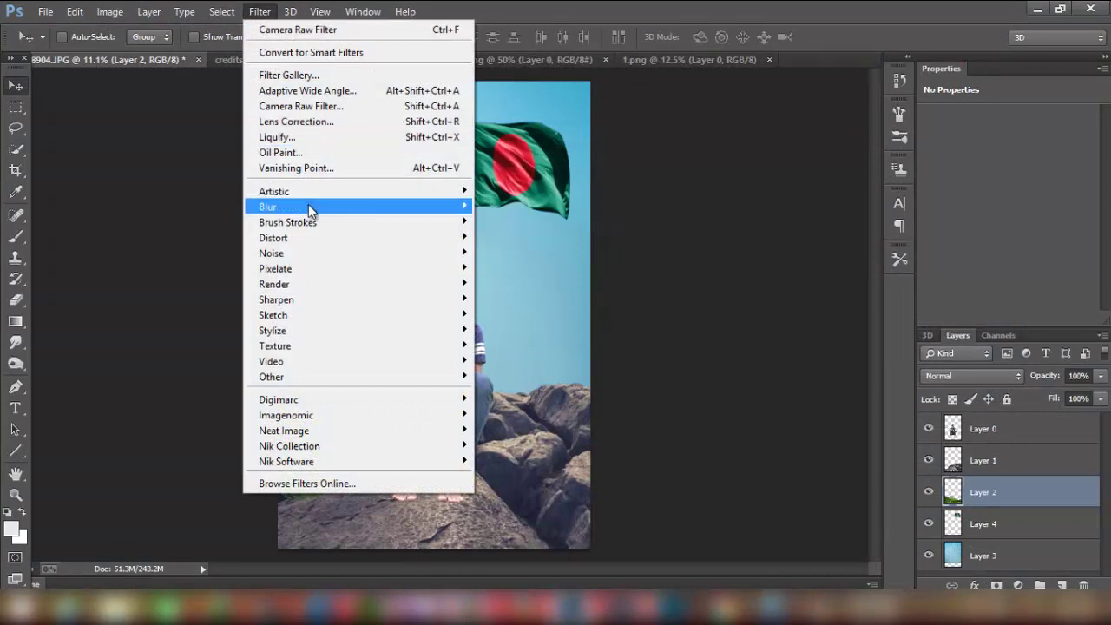
left_click(518, 322)
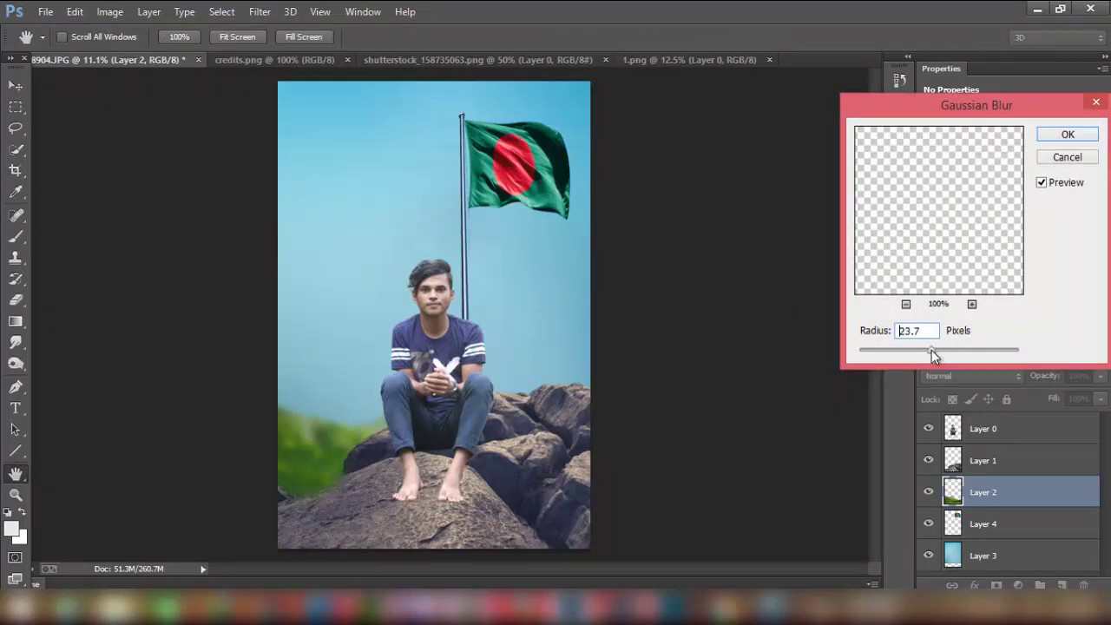
left_click(1067, 135)
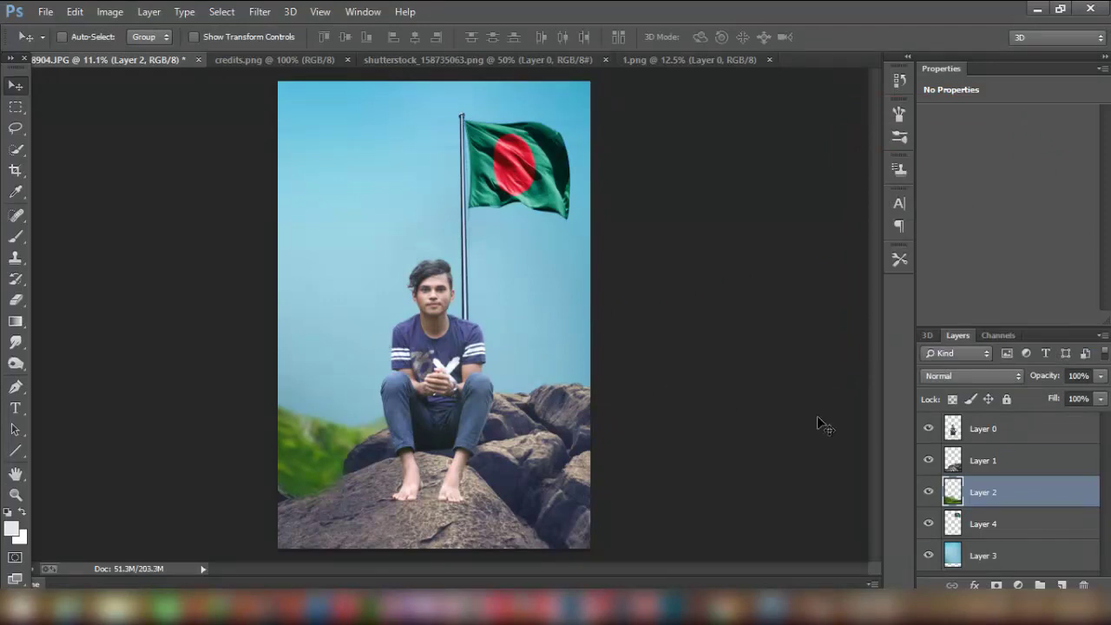
left_click(950, 433)
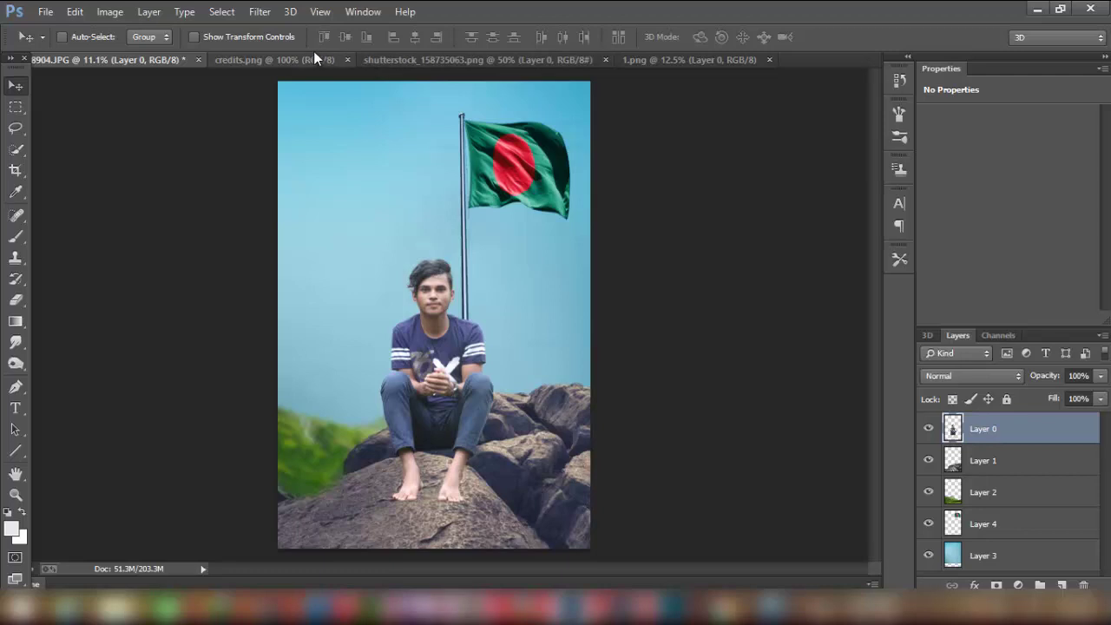
Step: In the jets image 1.png, start a Color Range selection by sampling the blue sky
left_click(686, 60)
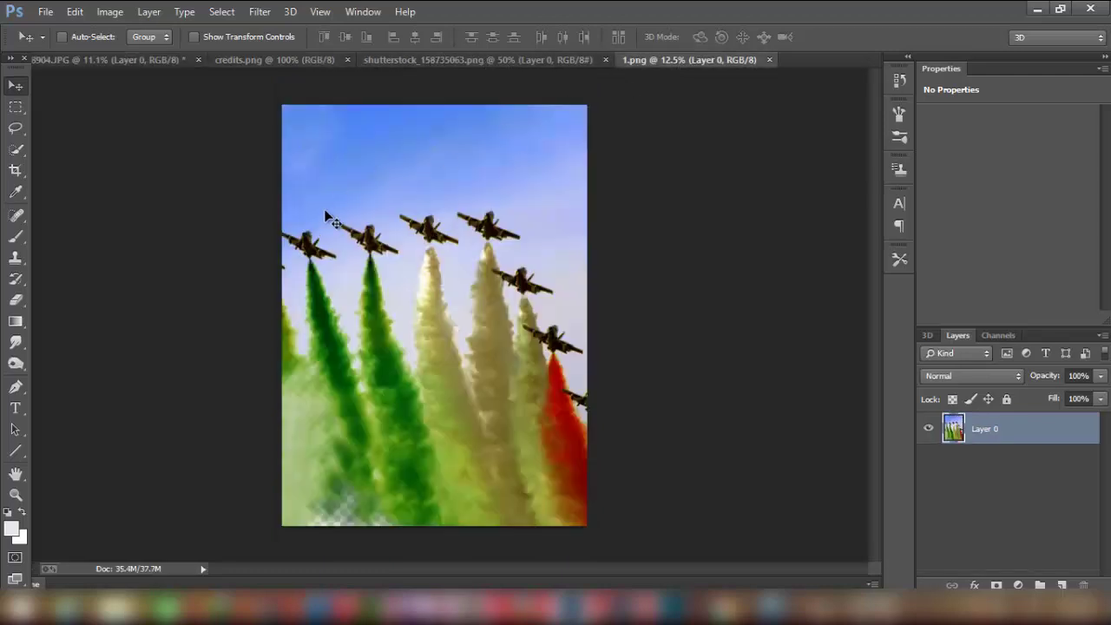
left_click(222, 13)
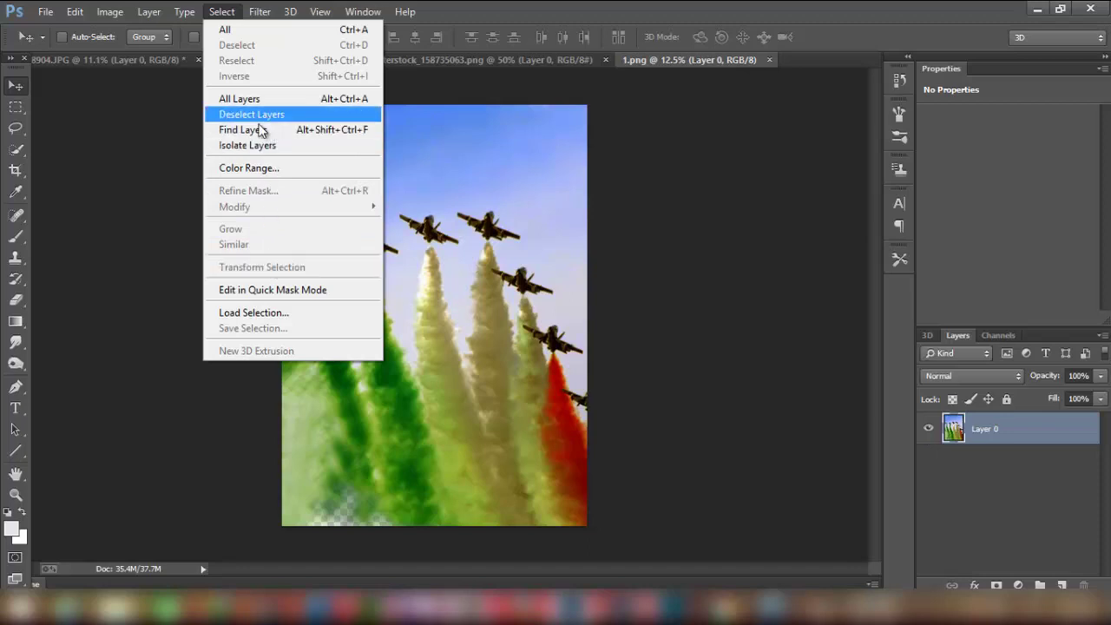
left_click(253, 171)
left_click(353, 144)
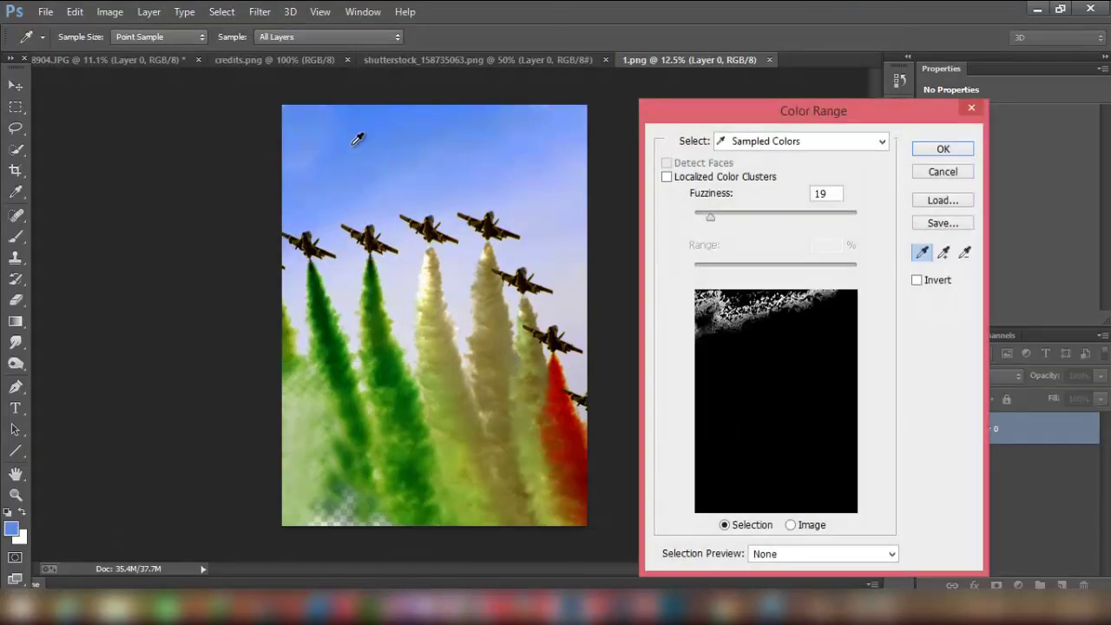
left_click(944, 252)
left_click(568, 147)
left_click(446, 115)
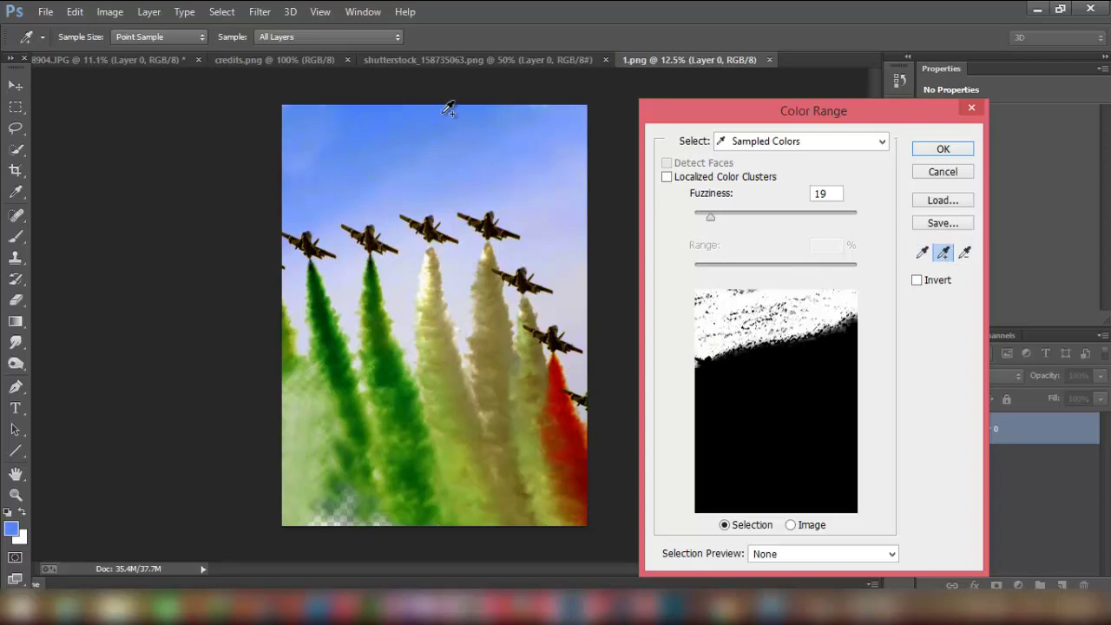
left_click(413, 122)
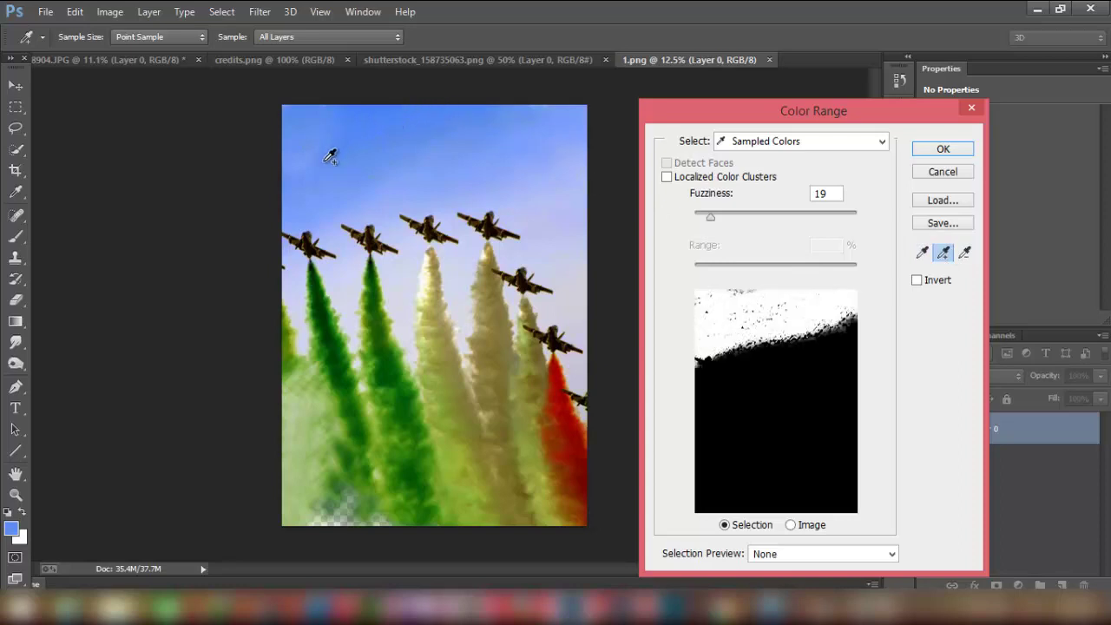
Step: Add the remaining sky patches and shades to the Color Range sample and confirm it
left_click(323, 185)
left_click(409, 268)
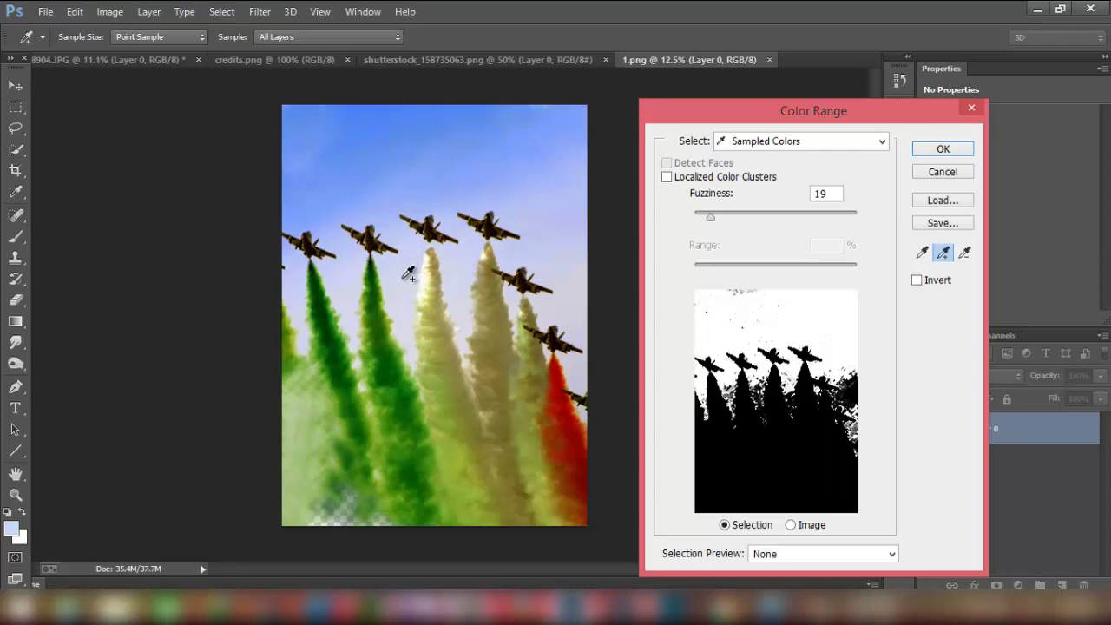
left_click(537, 271)
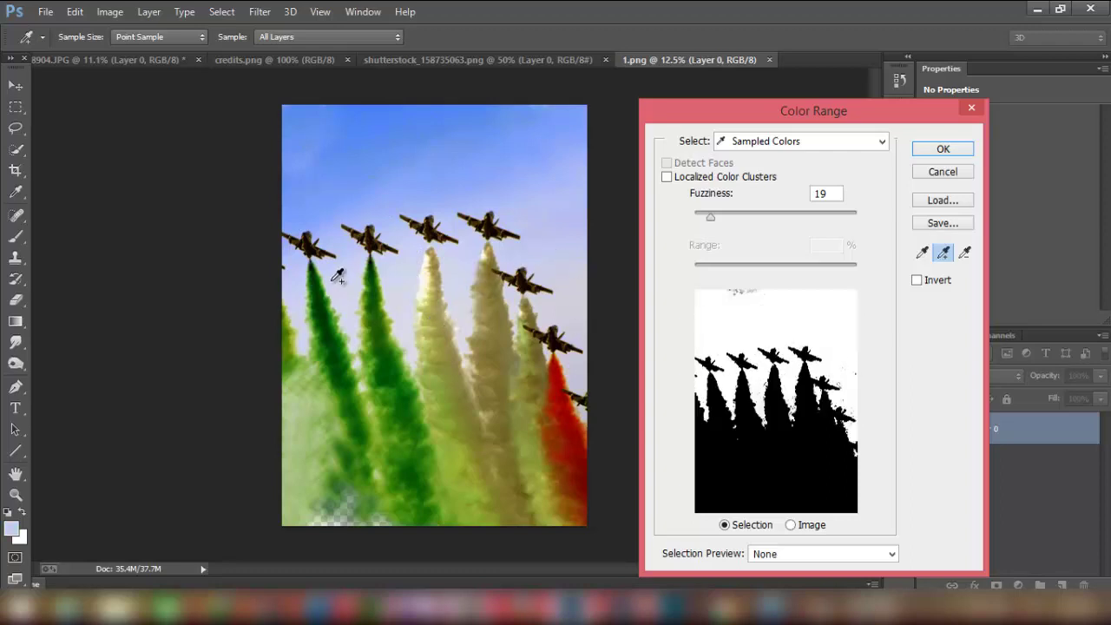
left_click(300, 165)
left_click(339, 195)
left_click(365, 103)
left_click(330, 101)
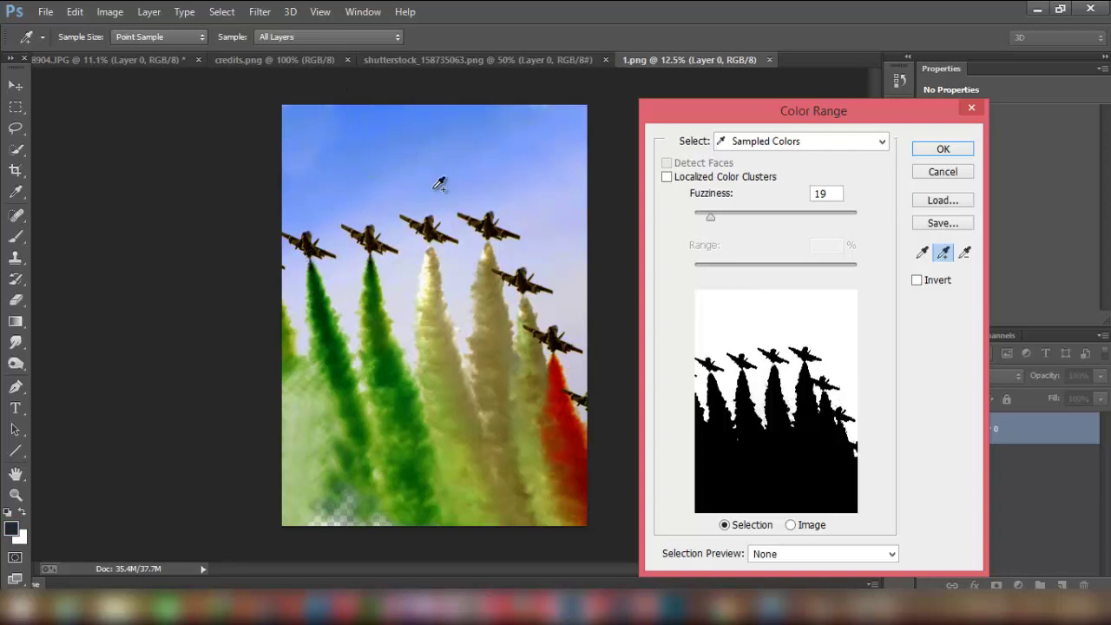
left_click(966, 151)
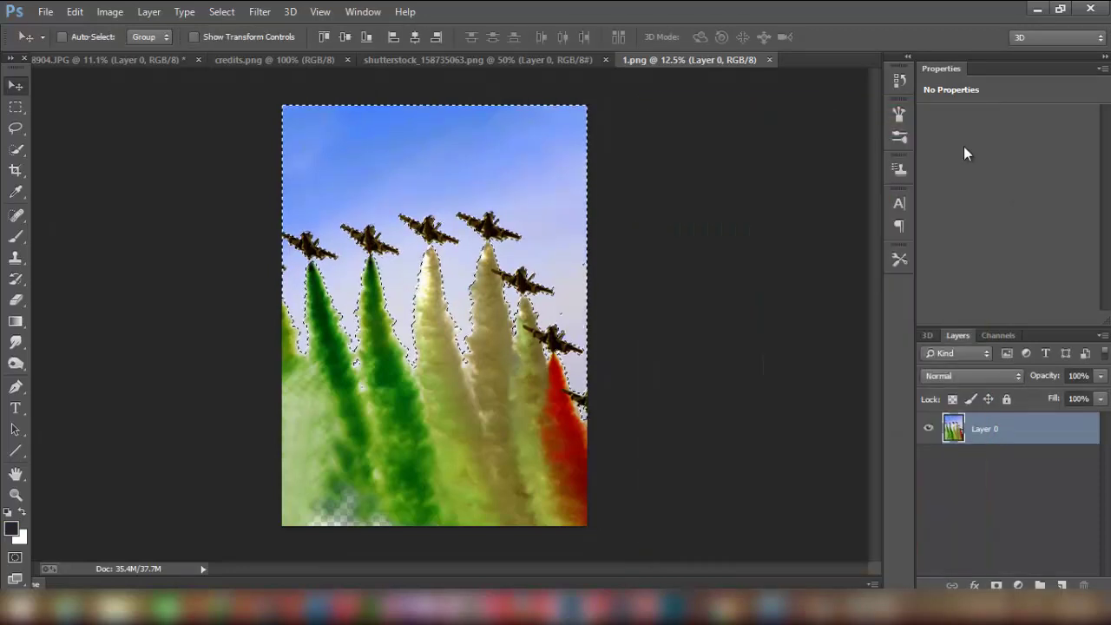
Step: Invert the selection to the planes and smoke, mask out the sky, and apply the mask permanently
left_click(221, 11)
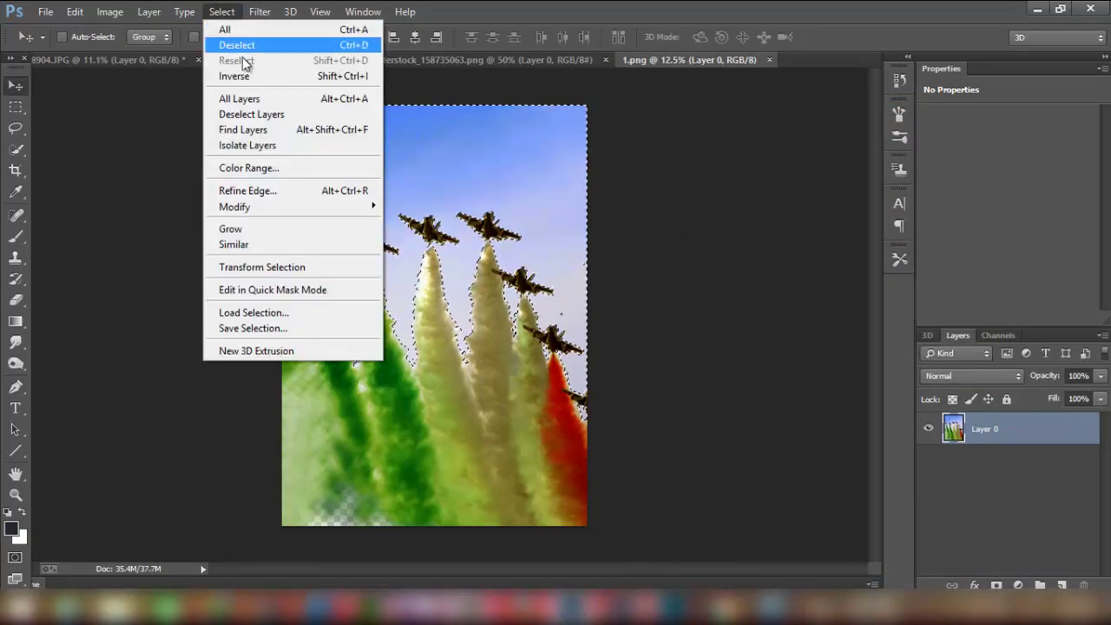
left_click(235, 76)
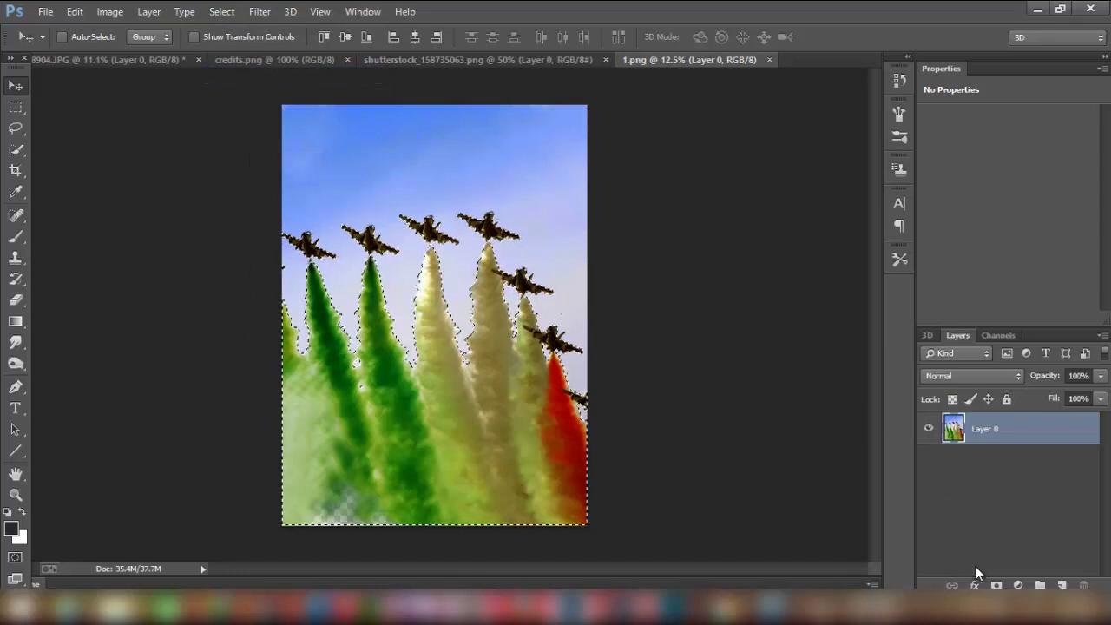
left_click(996, 584)
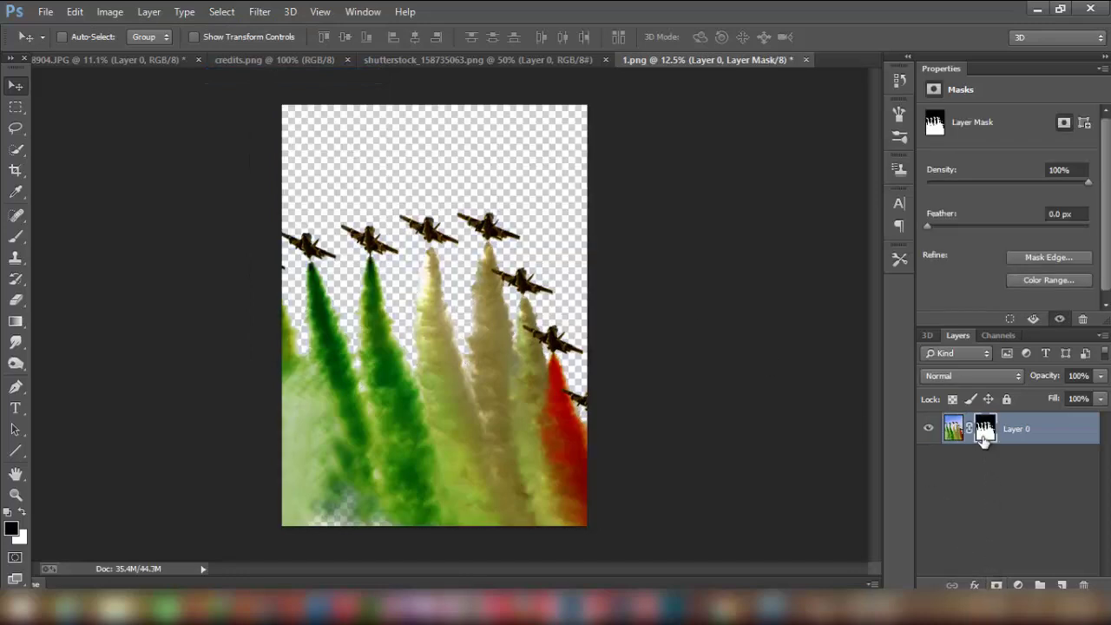
right_click(984, 436)
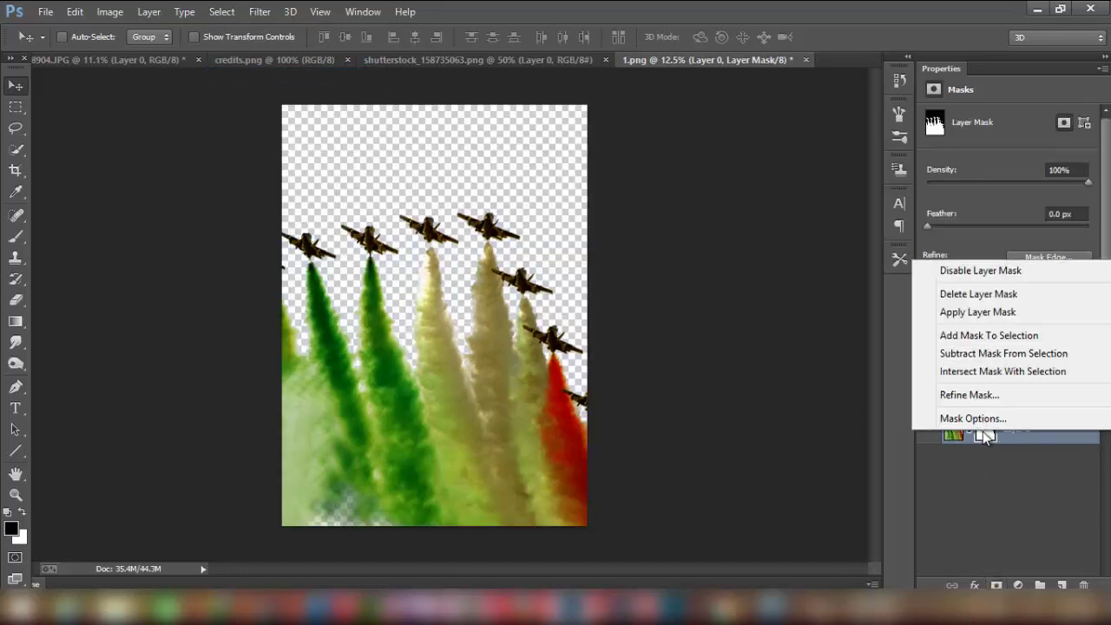
left_click(969, 312)
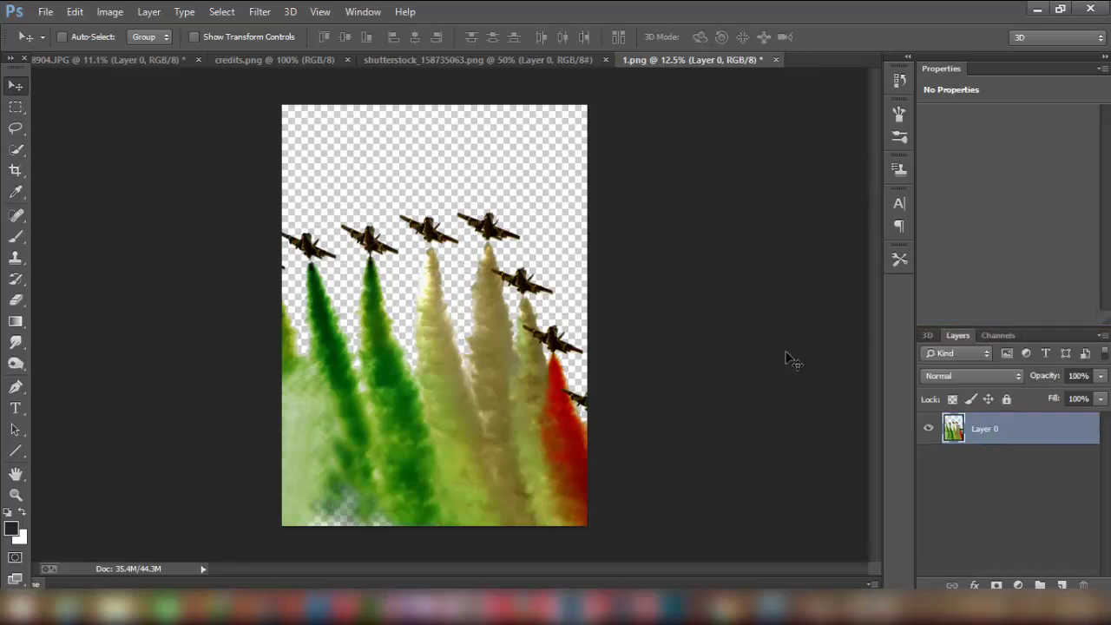
Step: Drag the jets layer into the 8904.JPG composite and erase the right-hand planes with a 700 px eraser
mouse_move(427, 290)
left_mouse_down()
mouse_move(182, 85)
mouse_move(419, 226)
left_mouse_up()
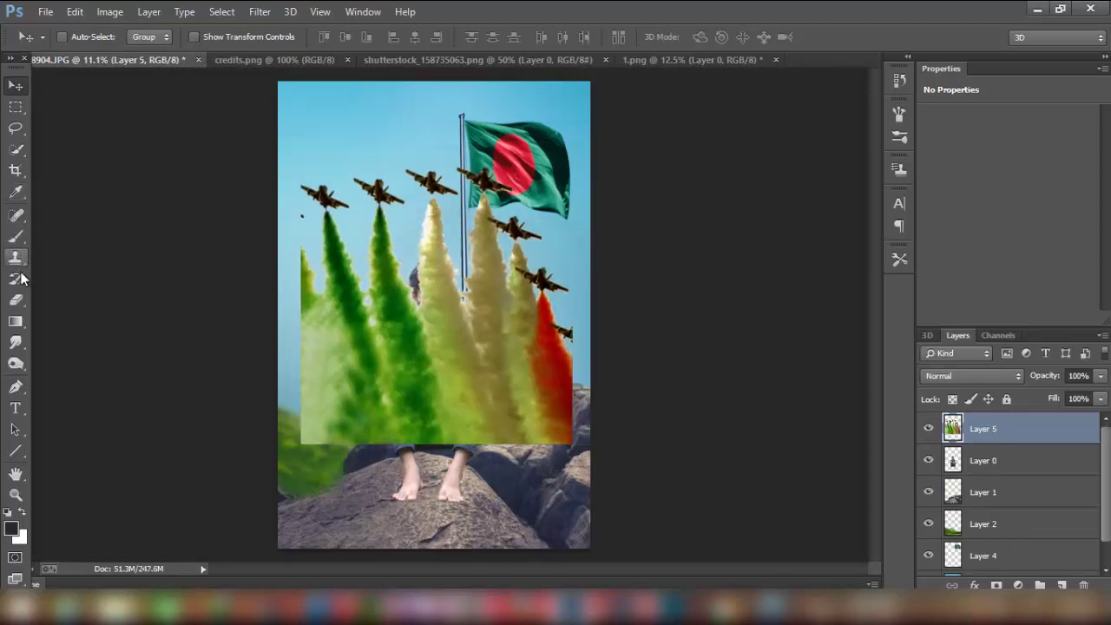
left_click(21, 300)
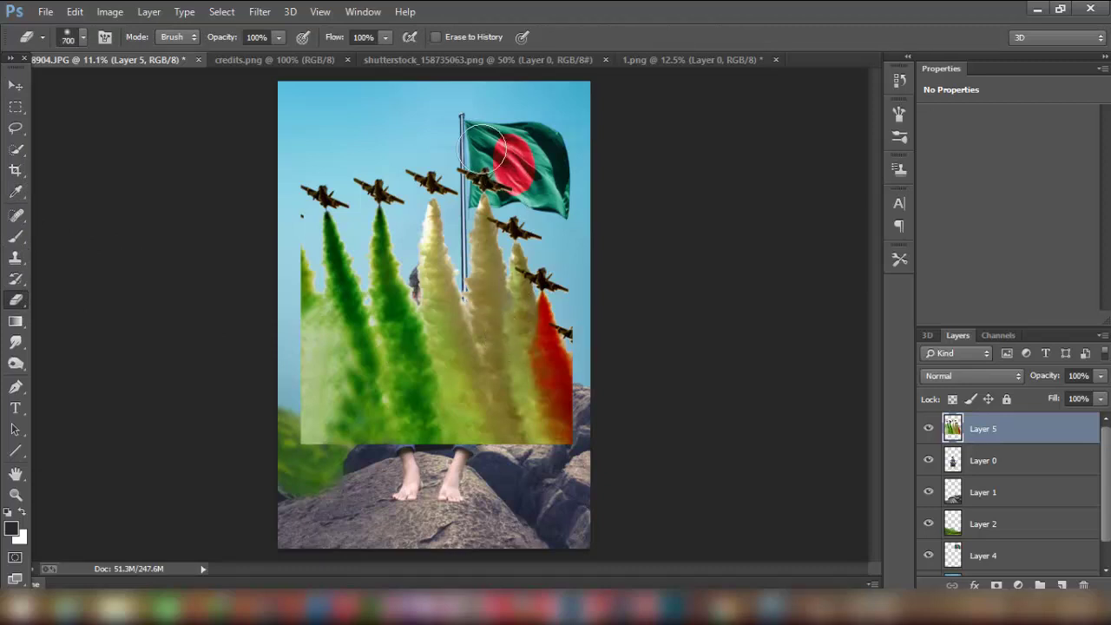
key("bracketright")
key("bracketright")
mouse_move(486, 170)
left_mouse_down()
mouse_move(571, 369)
mouse_move(503, 206)
left_mouse_up()
Step: Erase leftover smoke near the flagpole, figure and rocks, softening the layer's hard edges
key("bracketleft")
key("bracketleft")
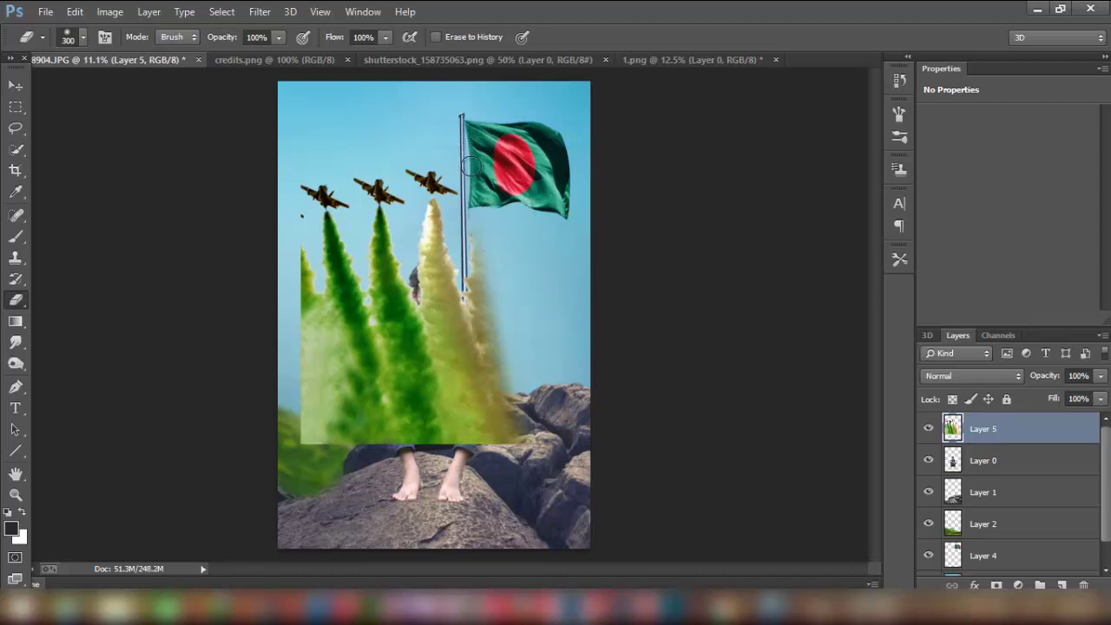
left_click_drag(477, 254, 543, 458)
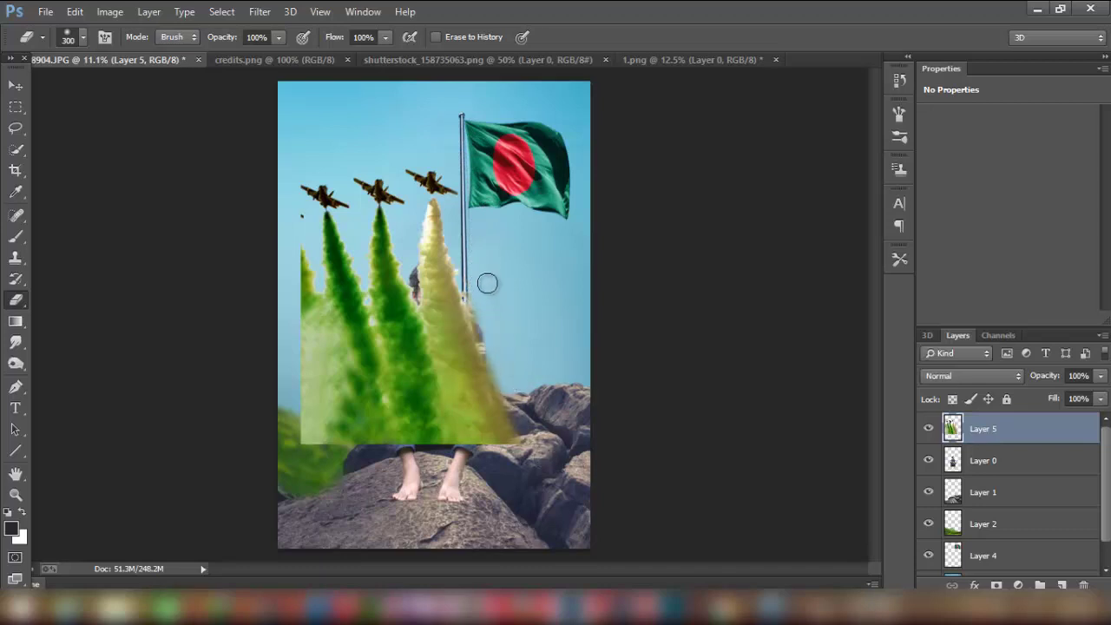
left_click_drag(477, 309, 522, 422)
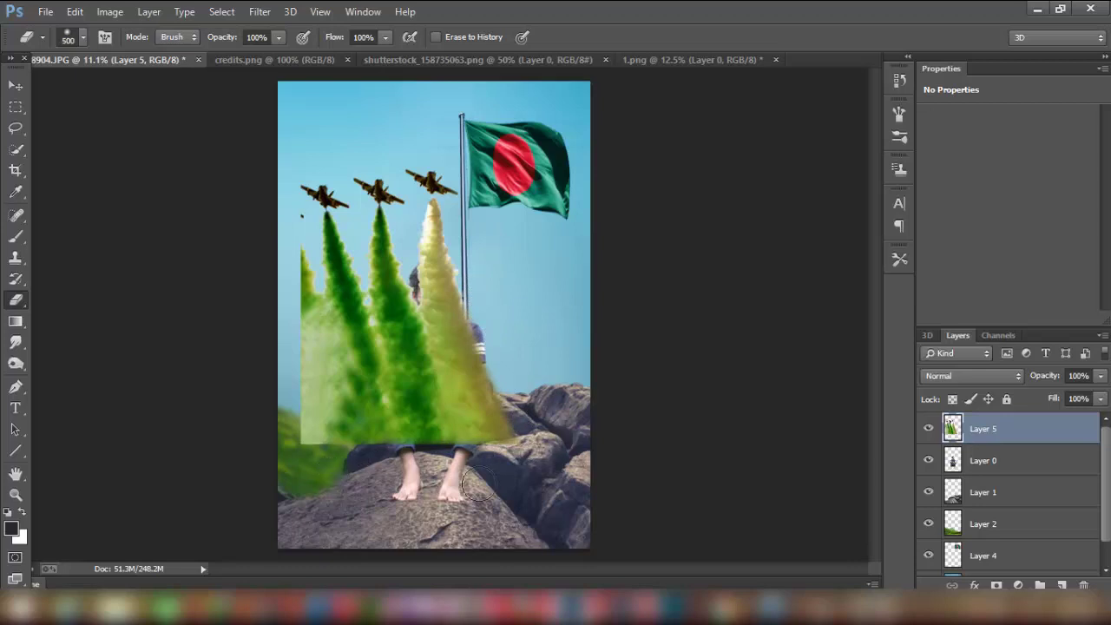
mouse_move(305, 429)
left_mouse_down()
mouse_move(292, 217)
mouse_move(320, 464)
left_mouse_up()
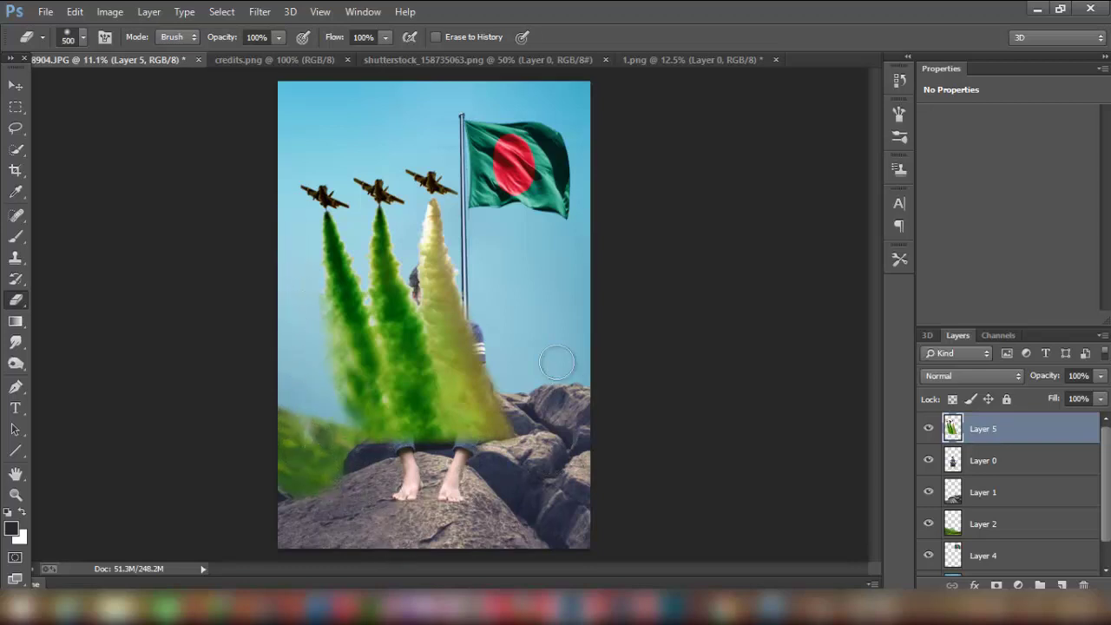
left_click_drag(512, 395, 480, 522)
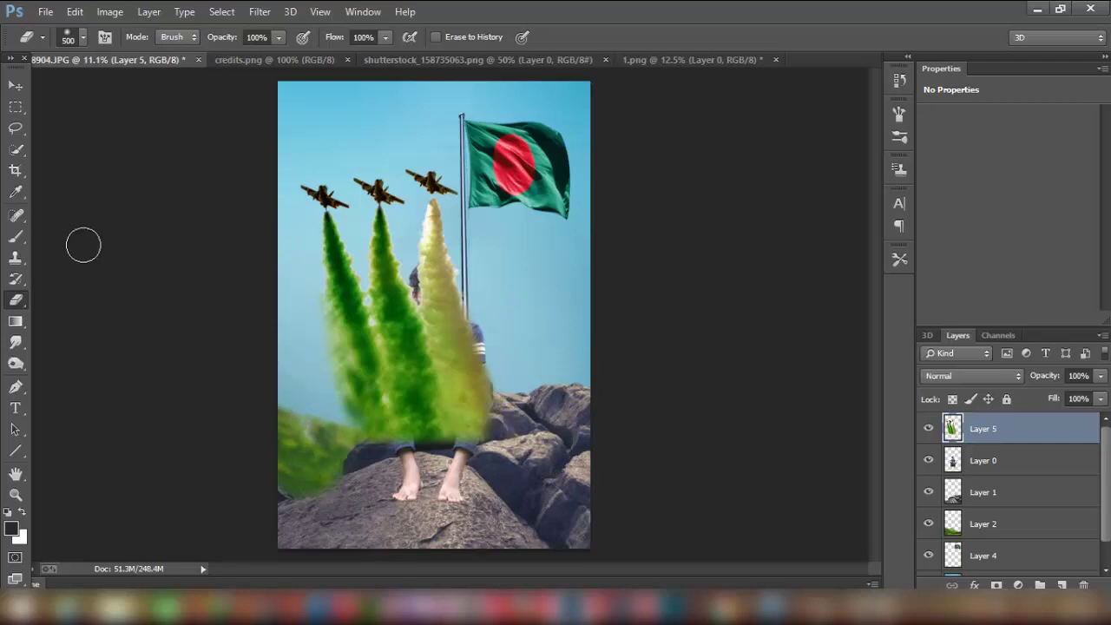
Step: Lasso around the left plane and its green smoke trail
left_click(16, 85)
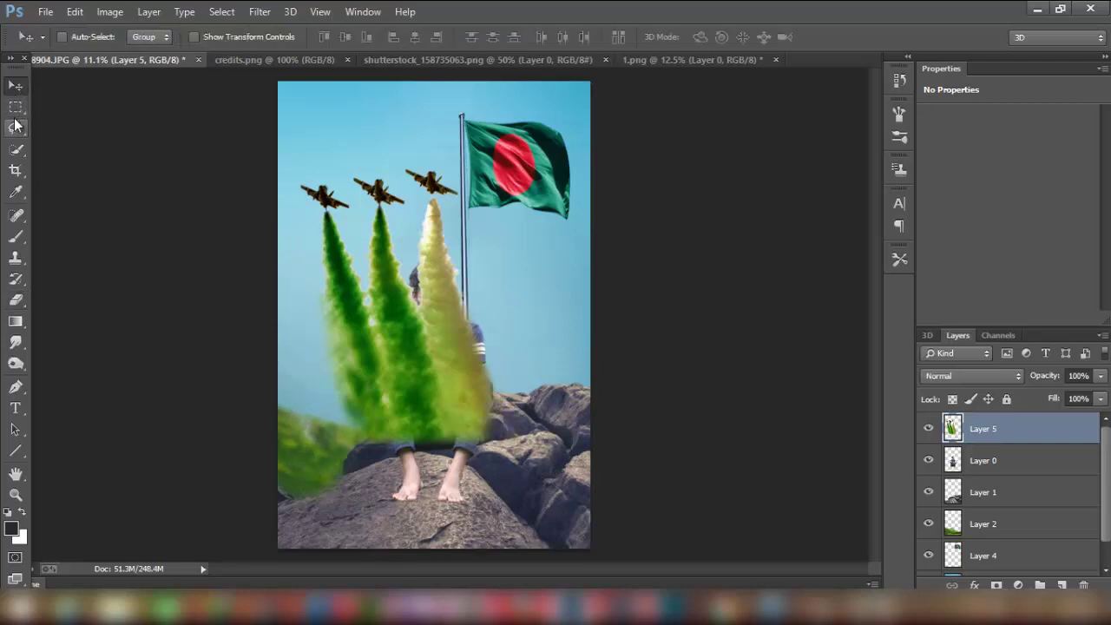
left_click(15, 128)
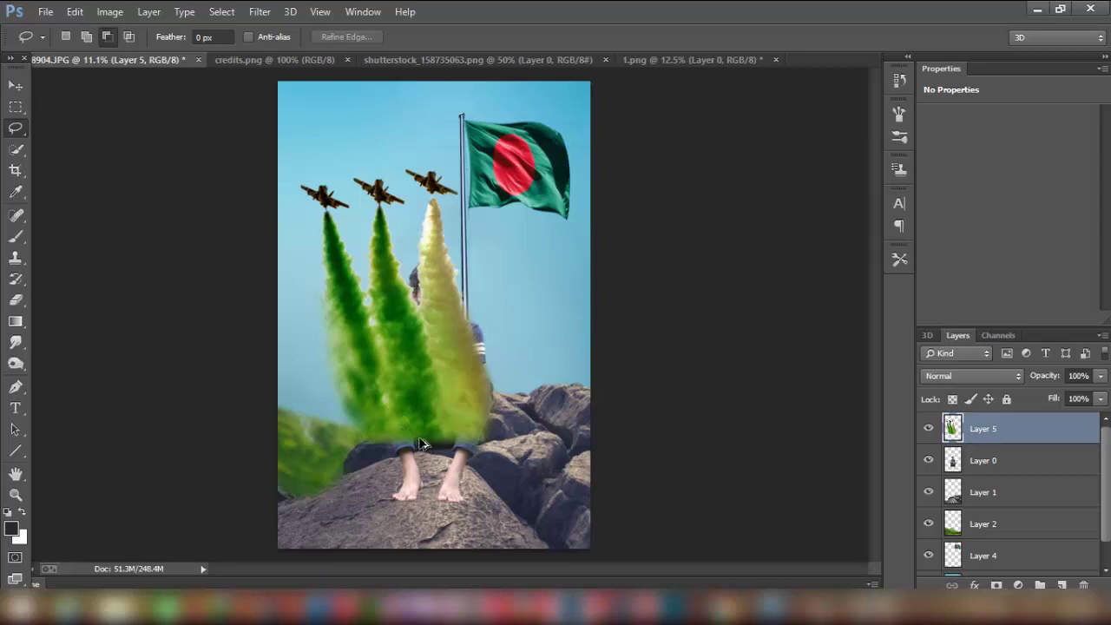
scroll(419, 445, "up", 2, "alt")
scroll(408, 426, "up", 1)
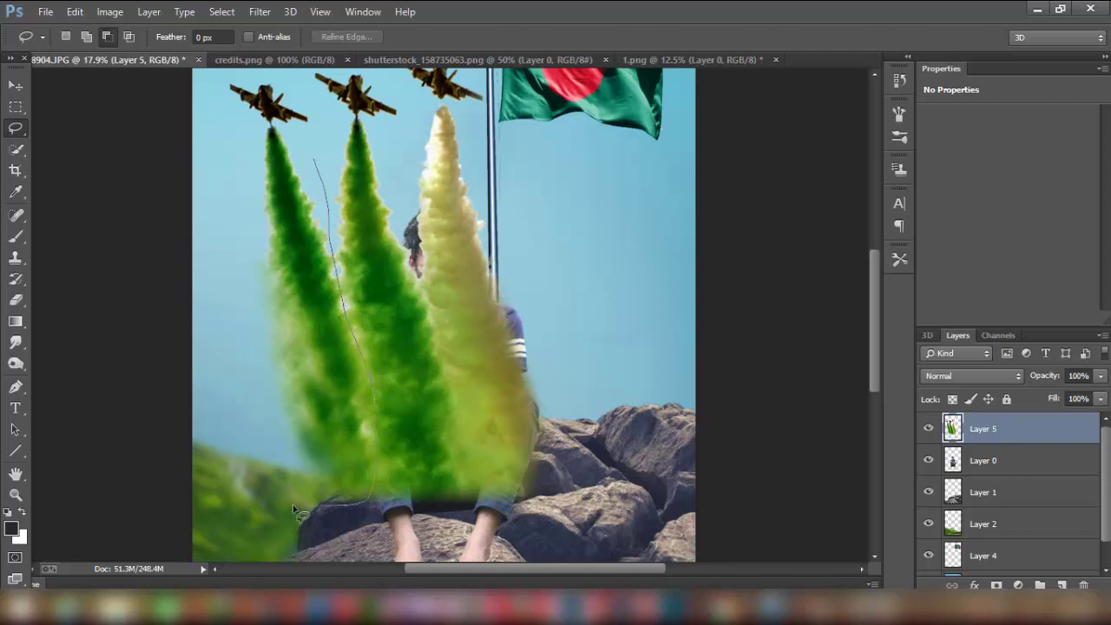
left_click_drag(212, 355, 205, 106)
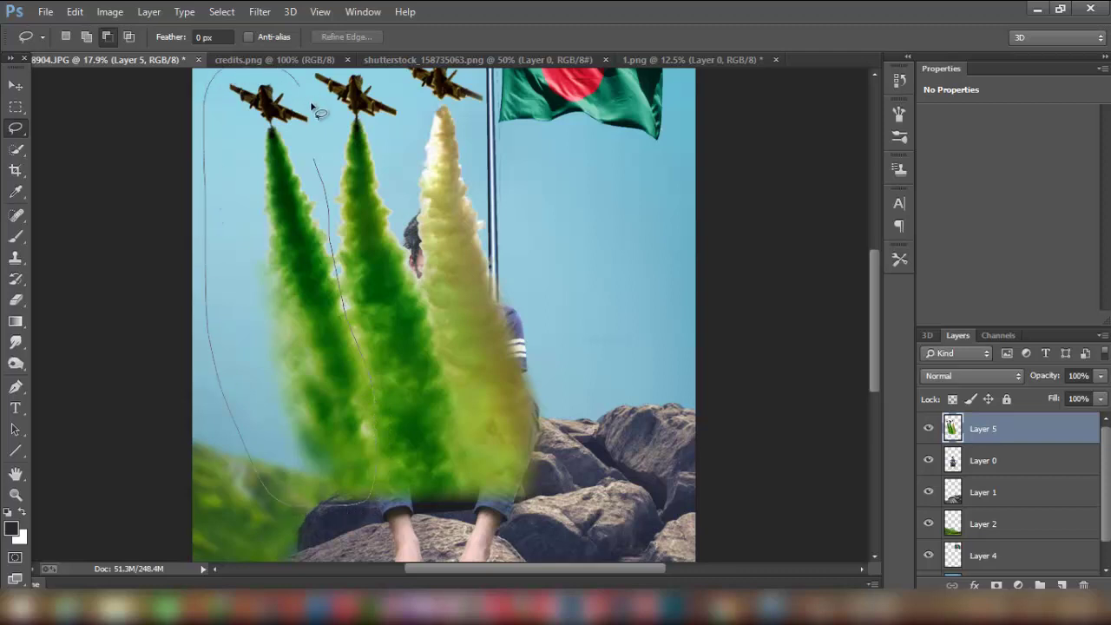
left_click_drag(318, 113, 330, 174)
Step: Abandon the partial middle-trail outline and copy the left plane selection onto a new layer
scroll(330, 178, "up", 1)
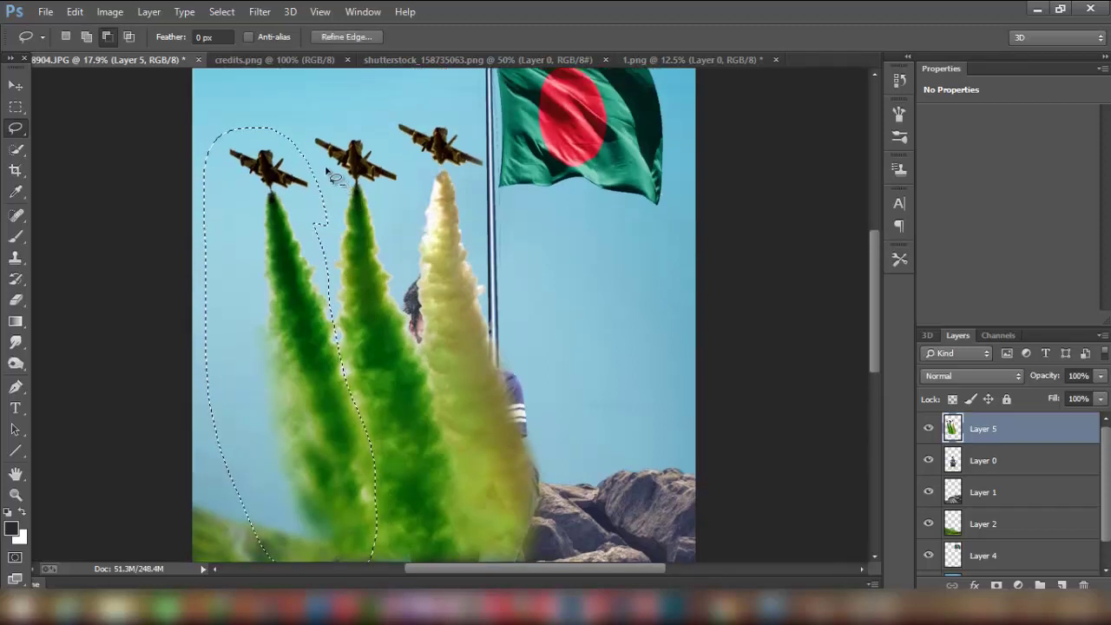
left_click_drag(308, 119, 404, 161)
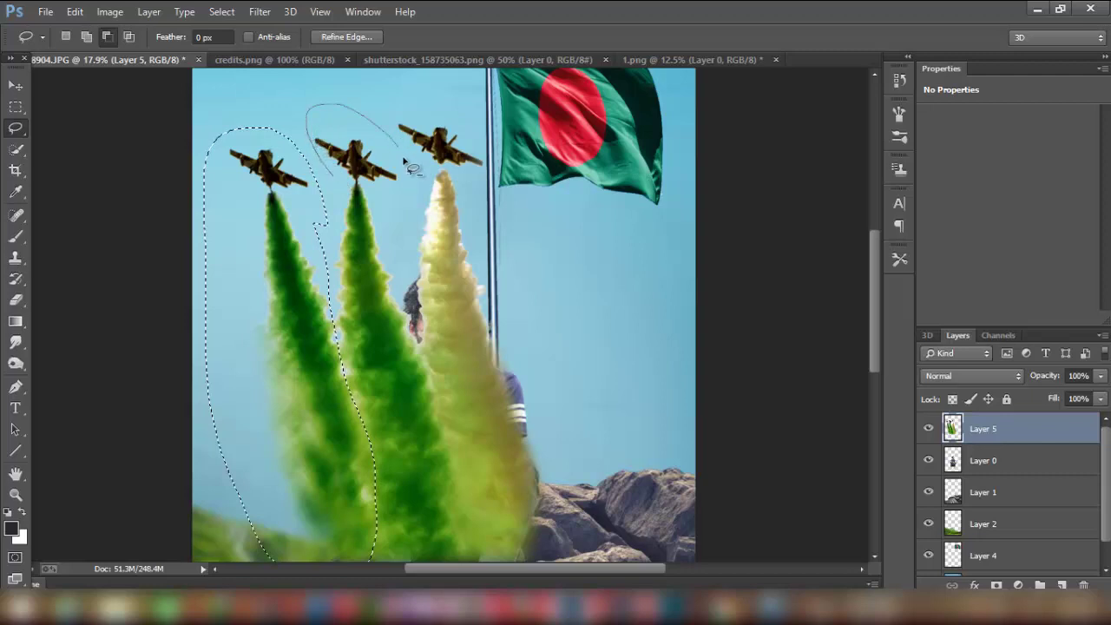
left_click_drag(407, 262, 433, 398)
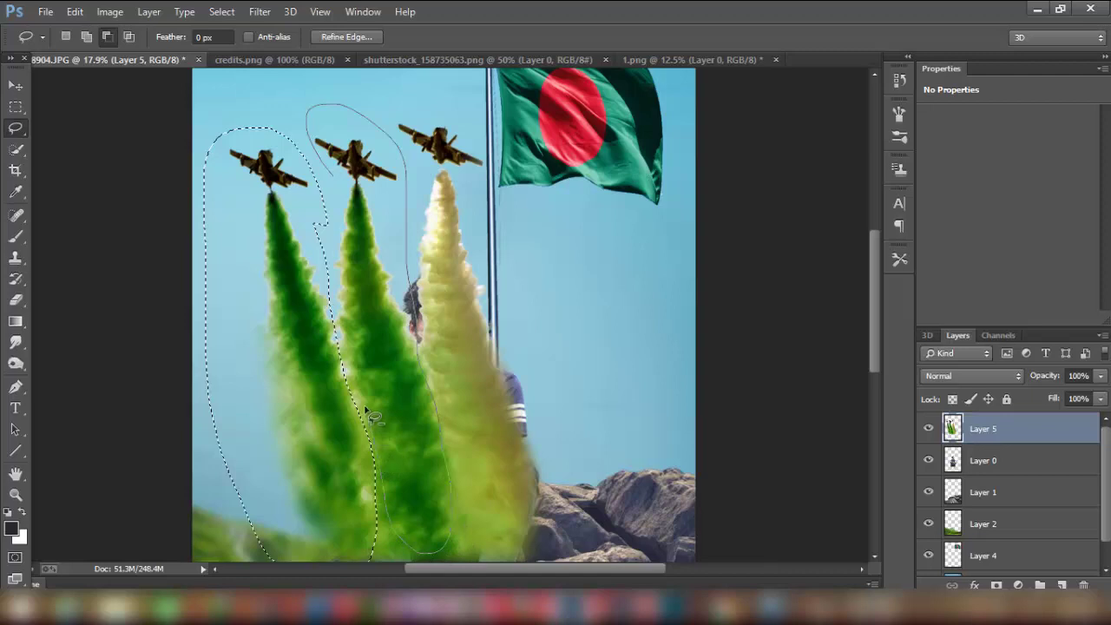
key("Escape")
key("ctrl+minus")
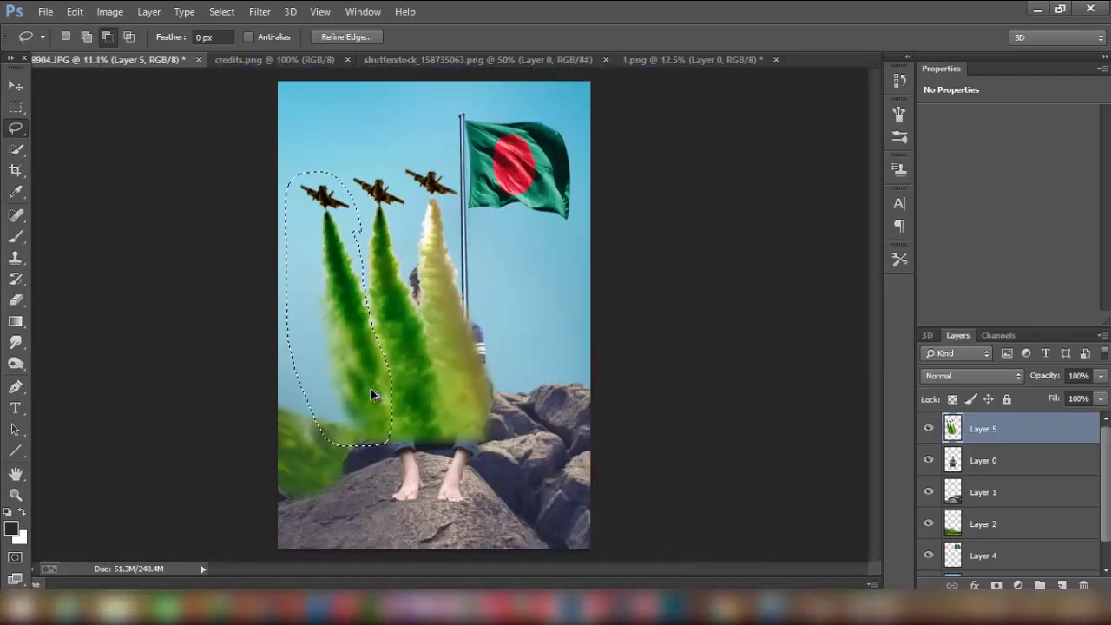
right_click(364, 362)
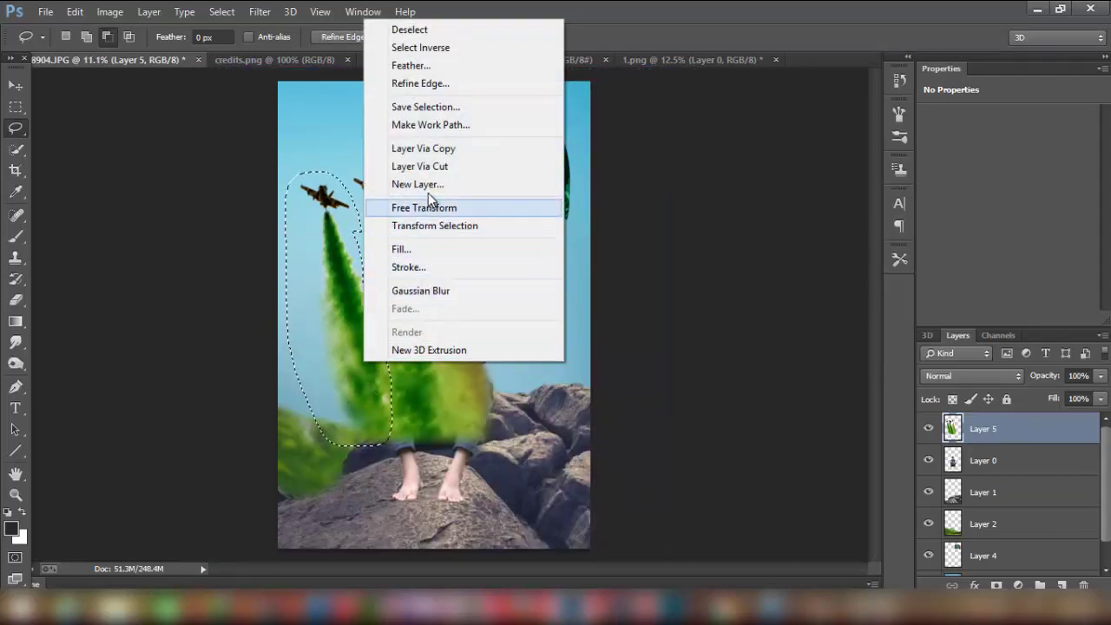
left_click(424, 166)
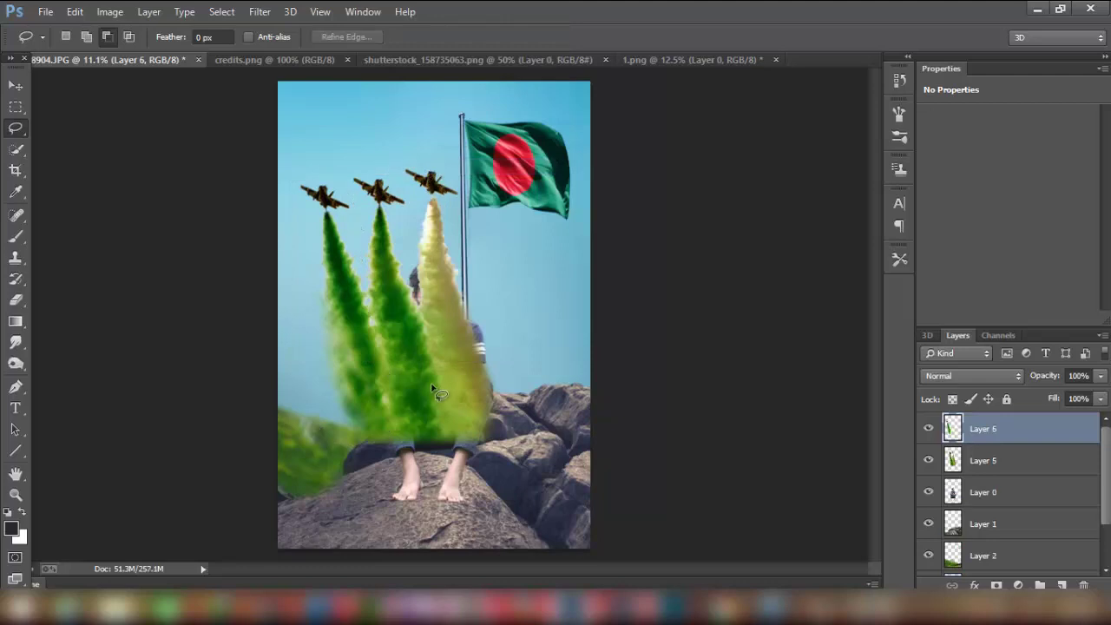
Step: Hide the left-plane layer and lasso around the middle plane and its smoke trail
scroll(410, 295, "up", 4)
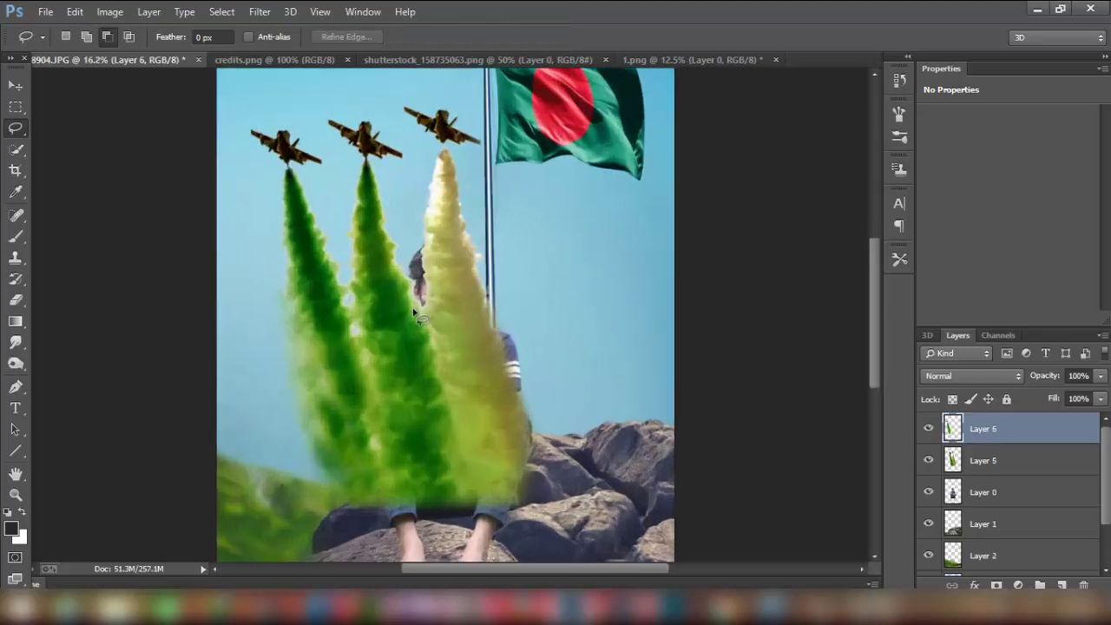
left_click(928, 429)
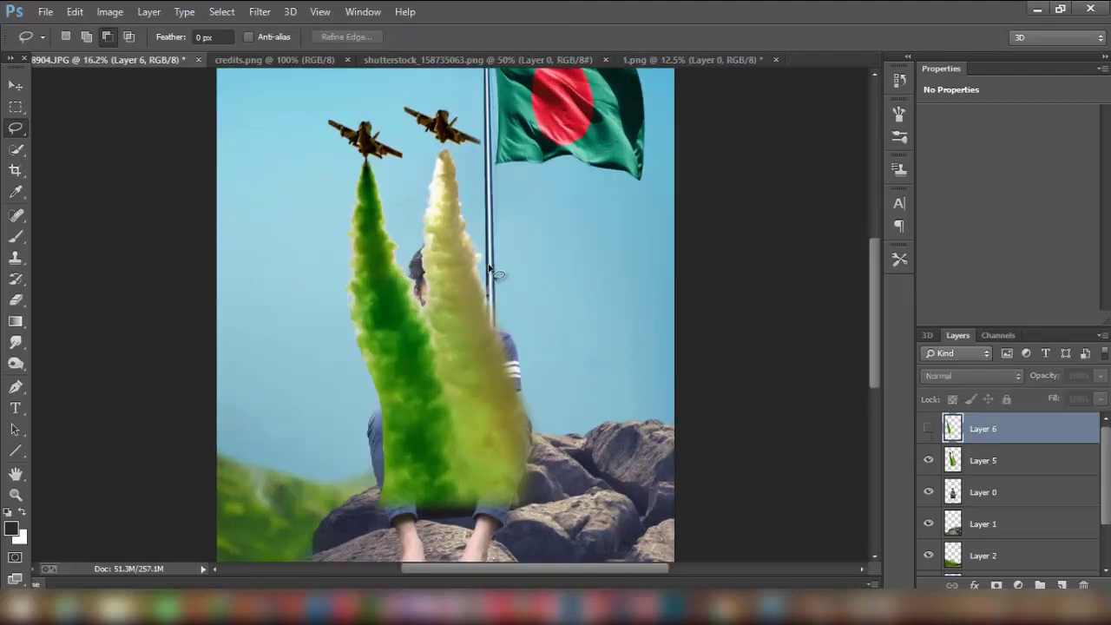
mouse_move(421, 179)
left_mouse_down()
mouse_move(389, 111)
mouse_move(293, 147)
mouse_move(310, 519)
left_mouse_up()
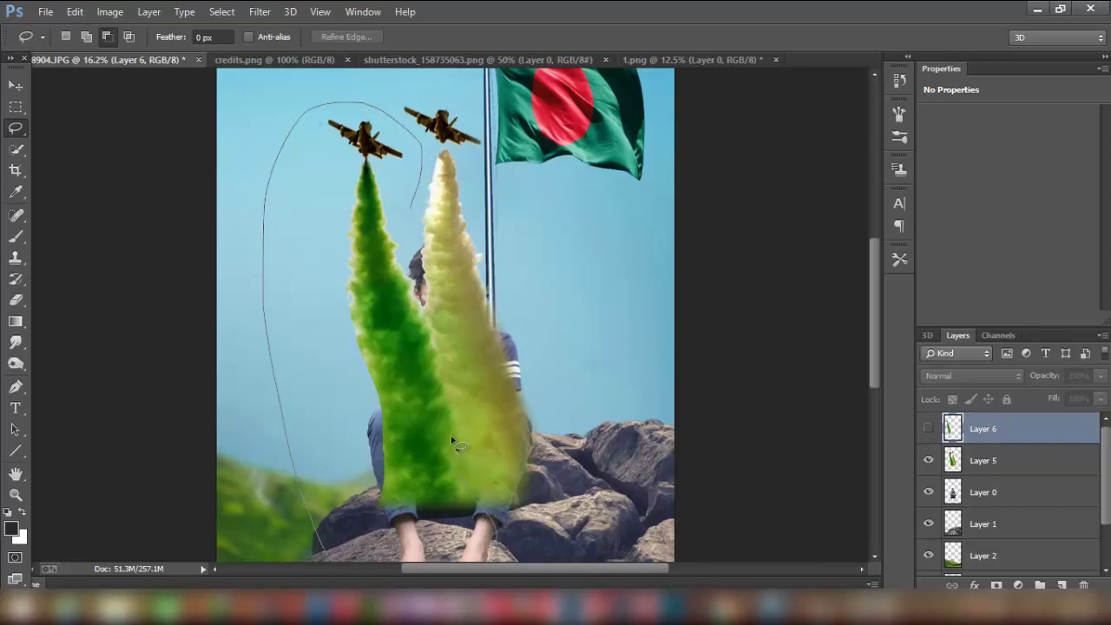
left_click_drag(432, 326, 416, 218)
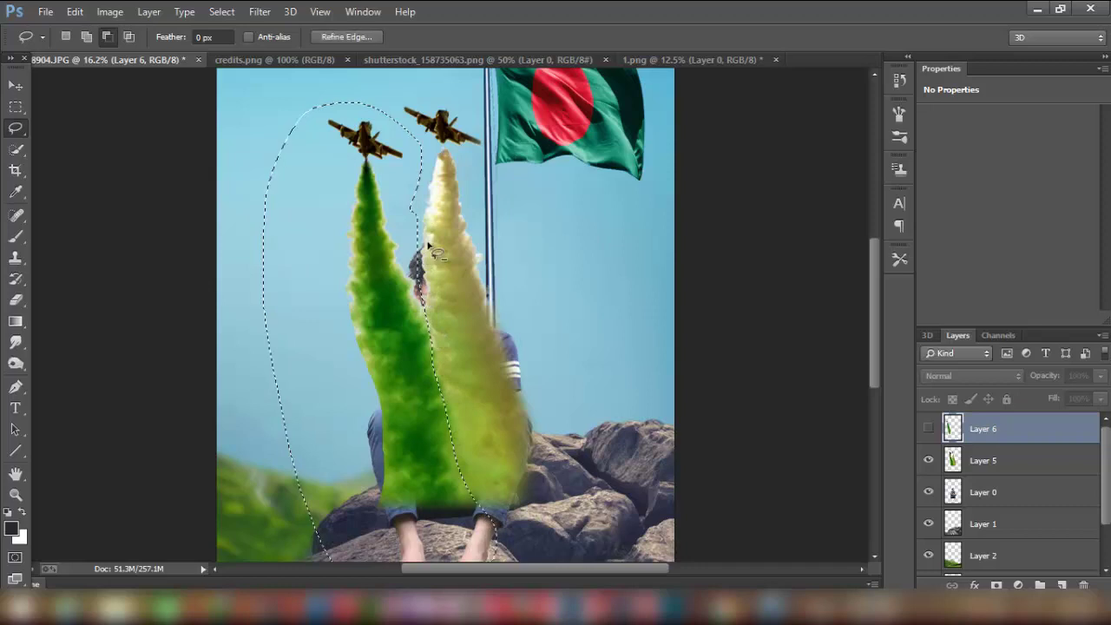
right_click(417, 251)
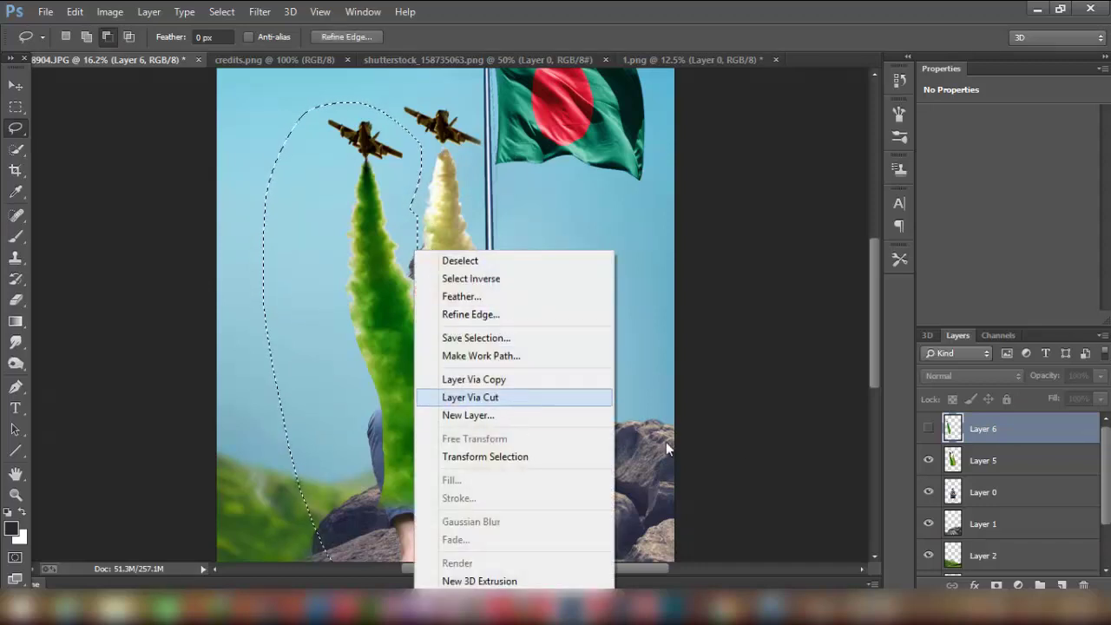
Step: Cut the middle plane and smoke from Layer 5 into new Layer 7, then show the left plane again
left_click(990, 462)
right_click(362, 252)
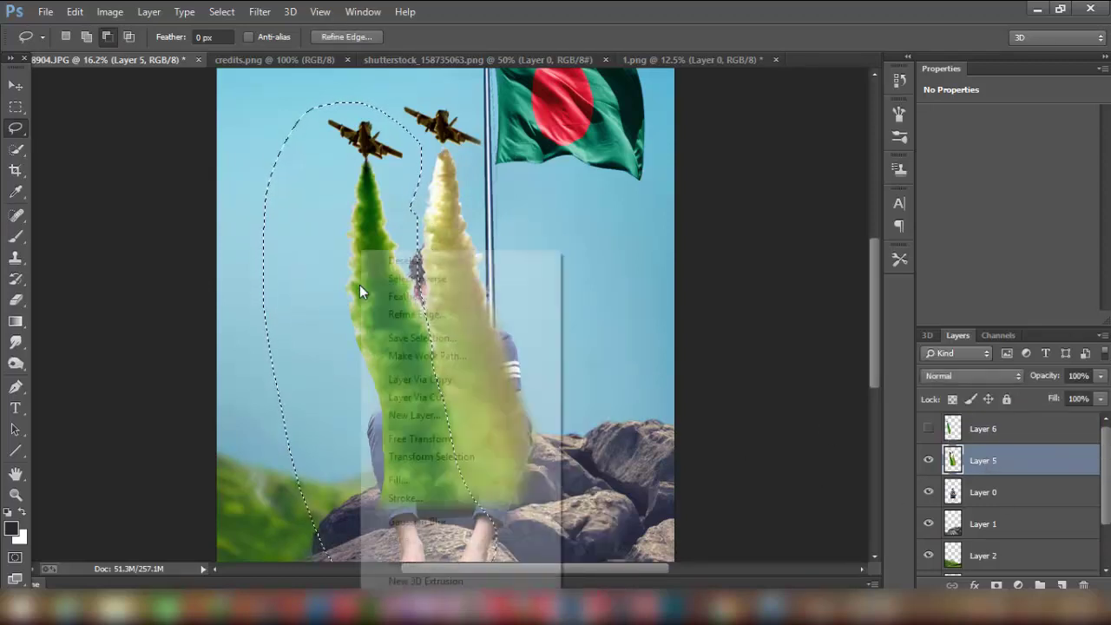
left_click(439, 399)
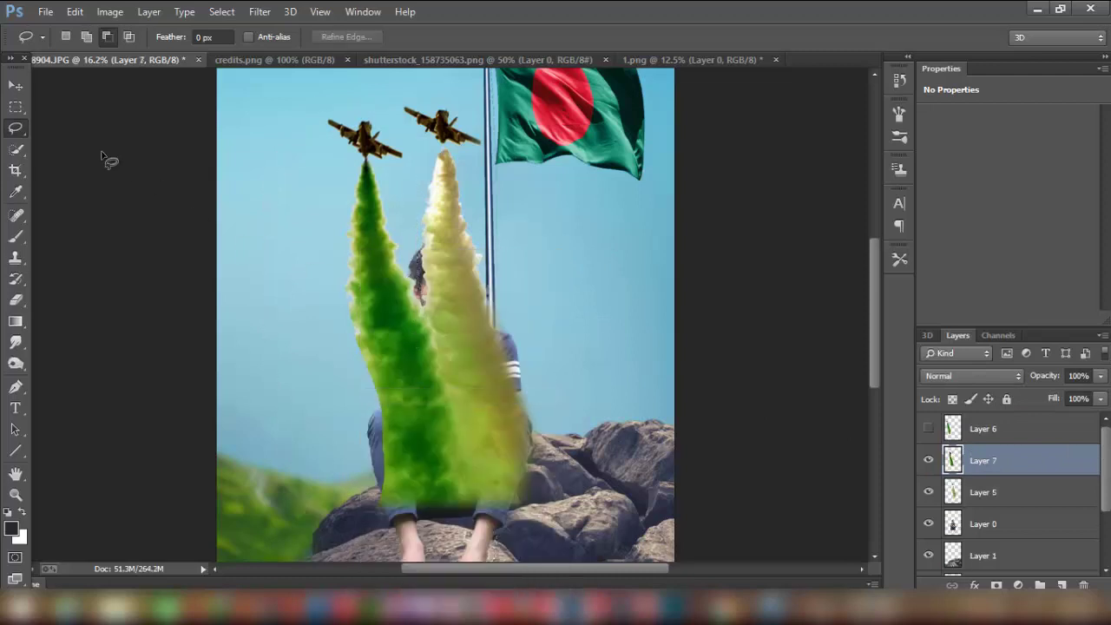
left_click(16, 85)
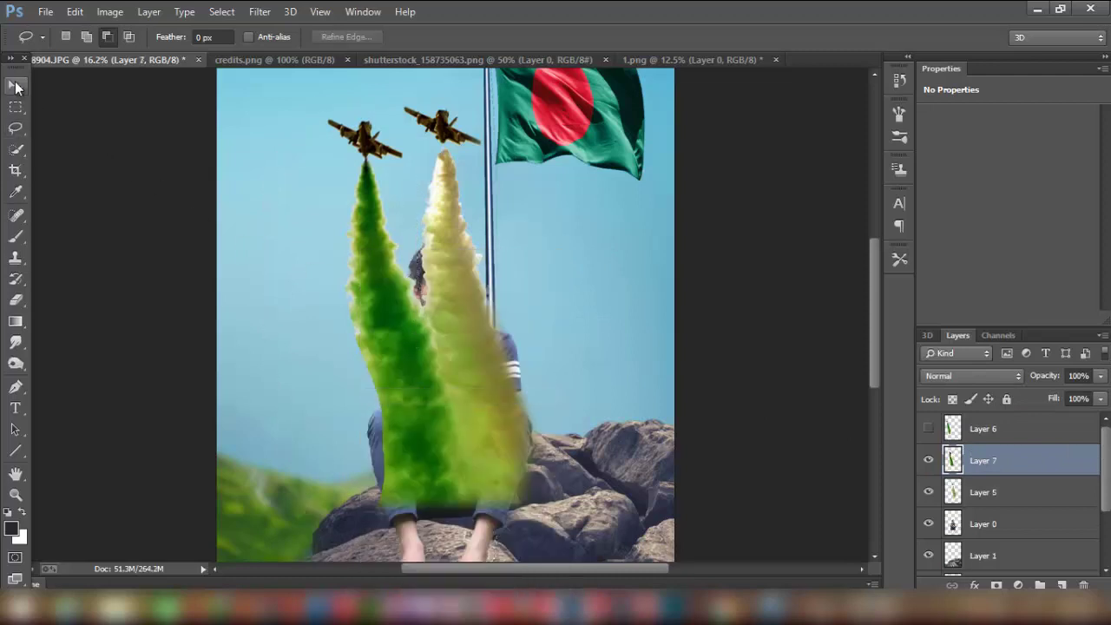
left_click(927, 427)
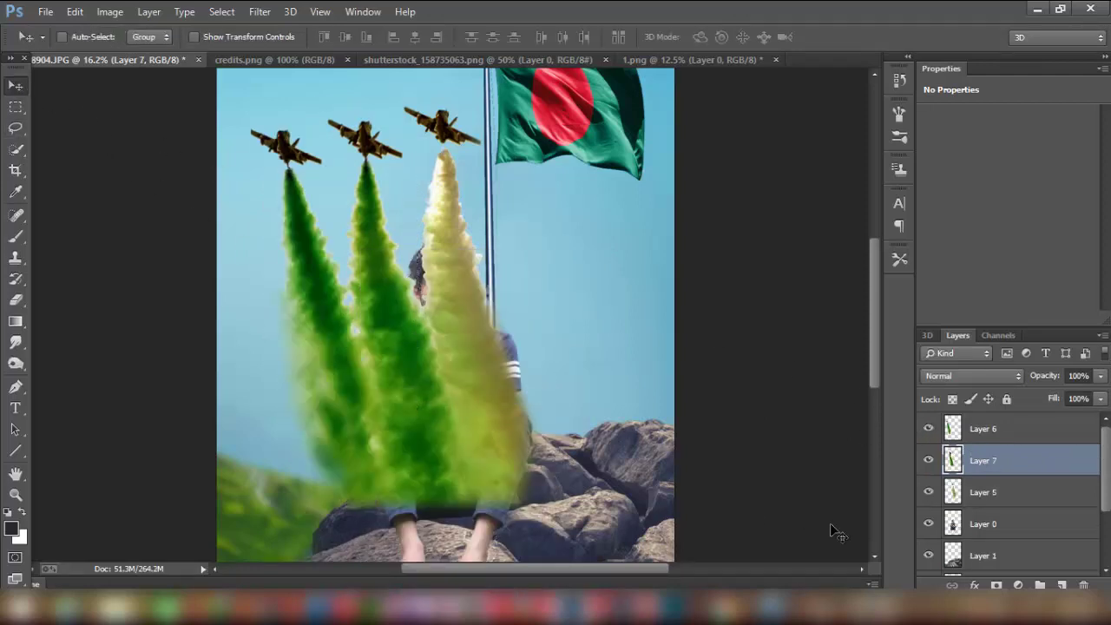
Step: On Layer 5, paint over the plane and its smoke with teal #108669 using a brush
left_click(1018, 490)
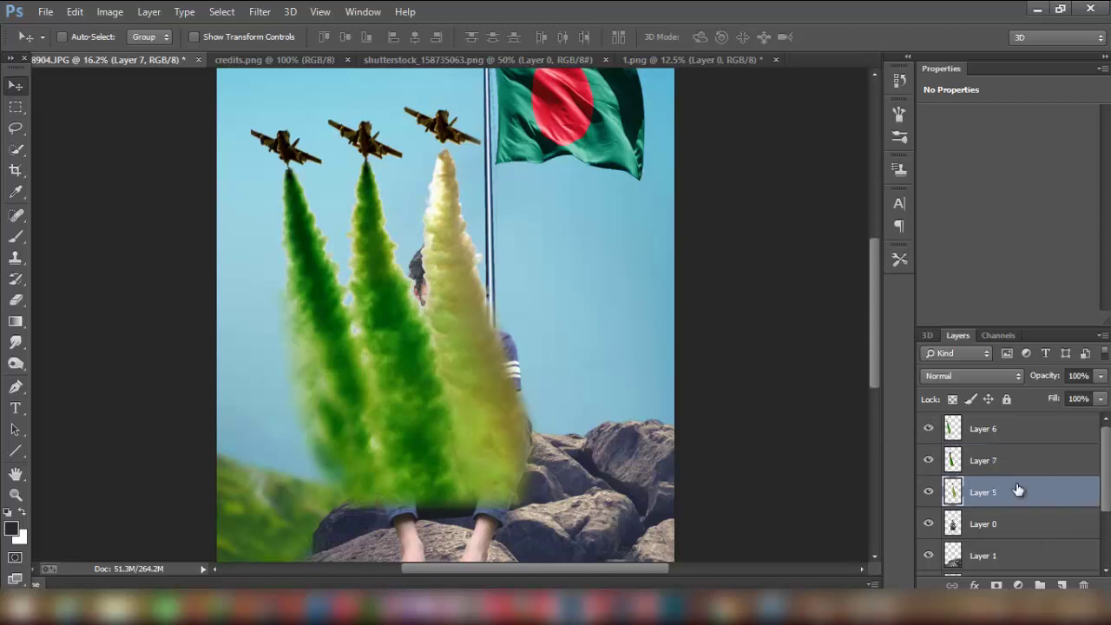
left_click(928, 492)
left_click(928, 492)
left_click(17, 194)
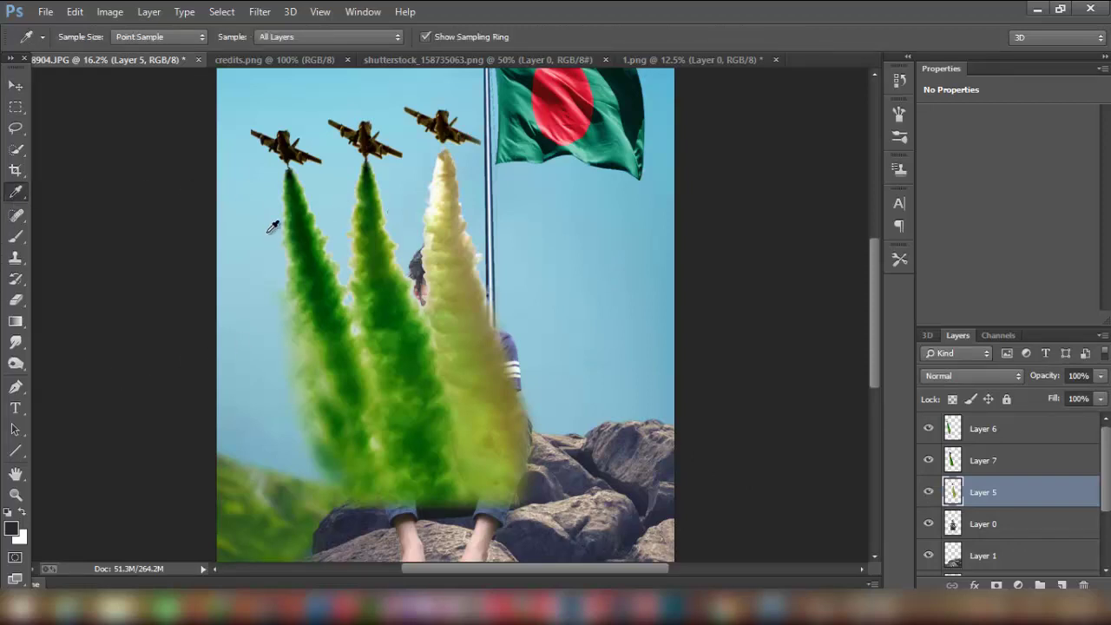
key("b")
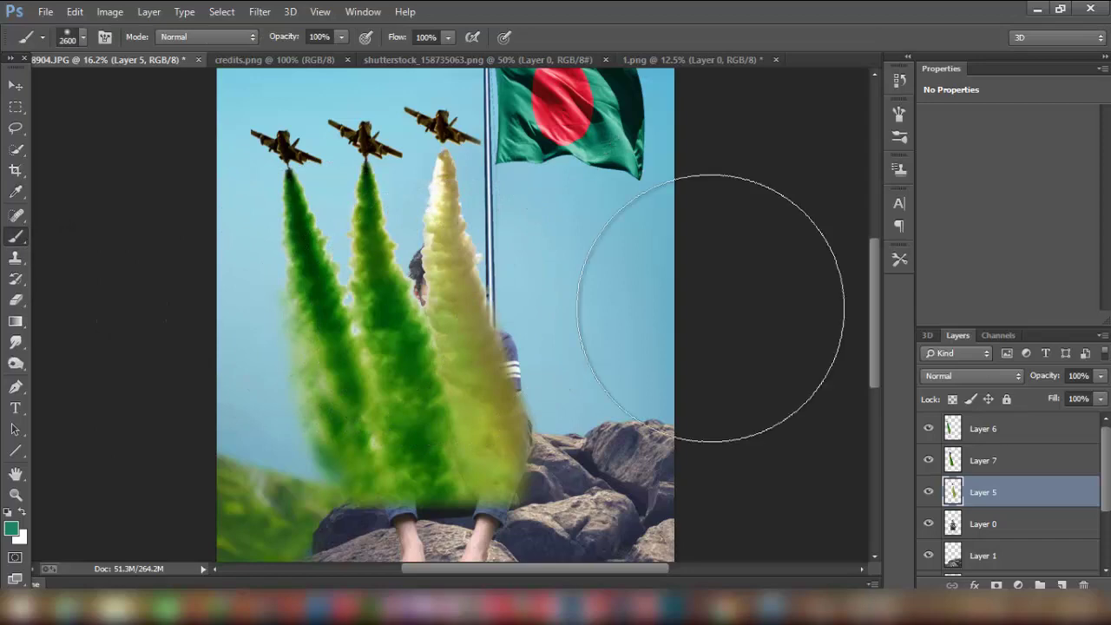
left_click(14, 533)
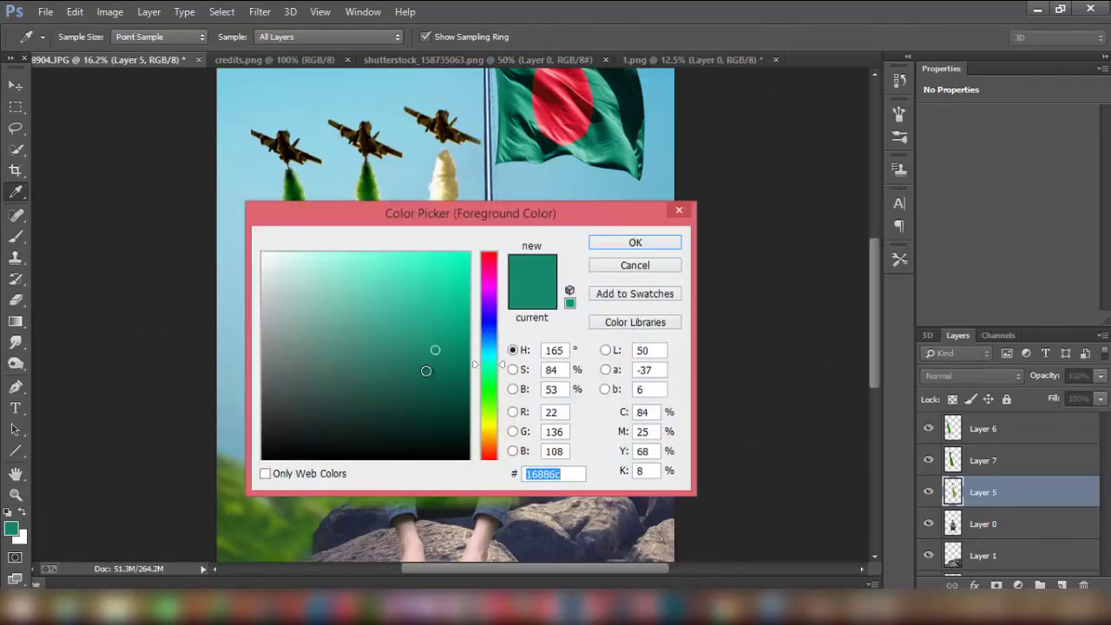
type("108669")
left_click(614, 245)
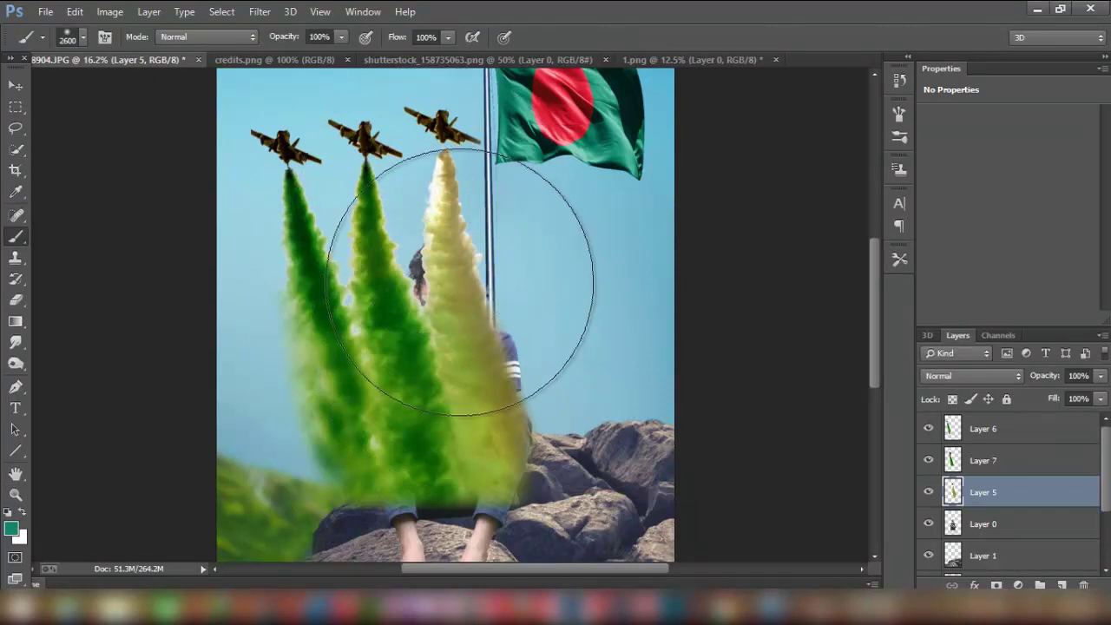
left_click_drag(487, 208, 521, 453)
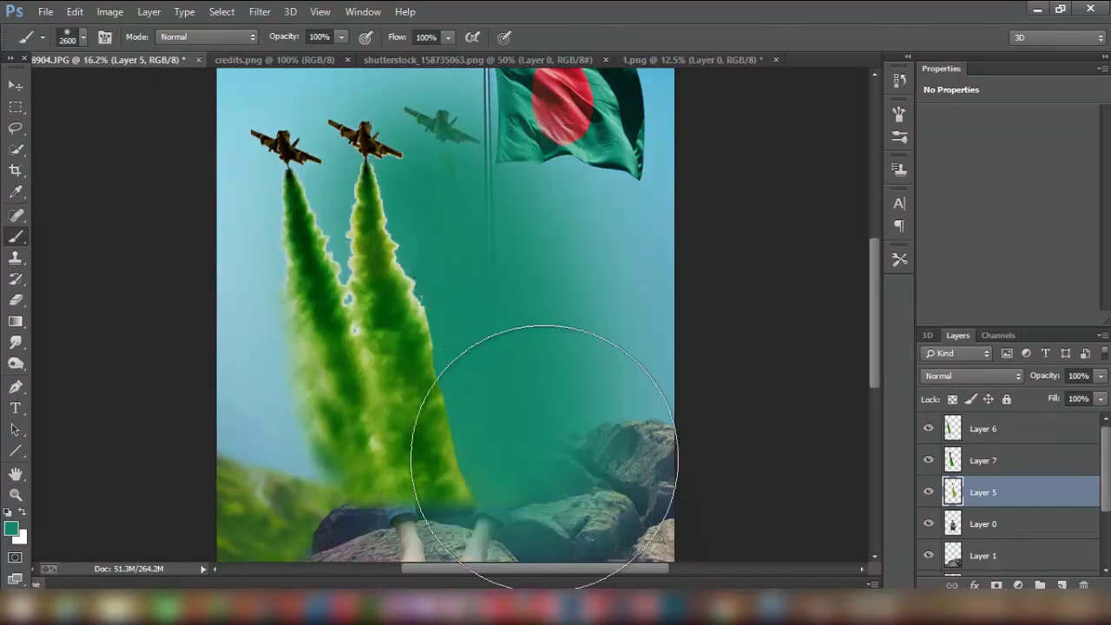
Step: Move Layer 5 above Layer 7 and make it a clipping mask, toggling it to compare
right_click(997, 495)
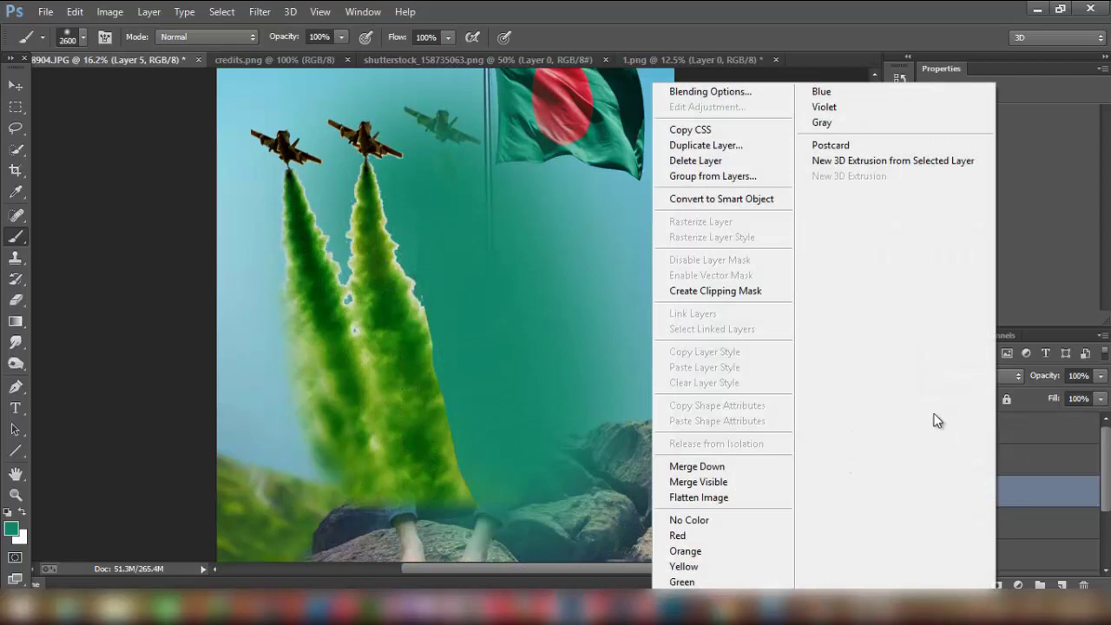
left_click(1025, 477)
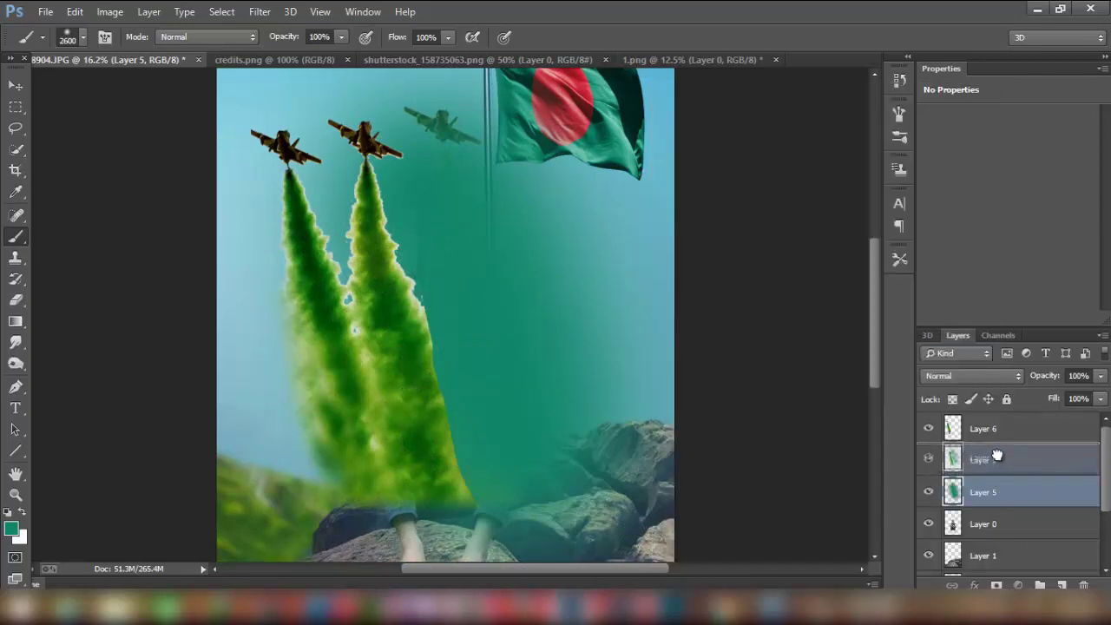
left_click_drag(1001, 494, 996, 457)
right_click(997, 455)
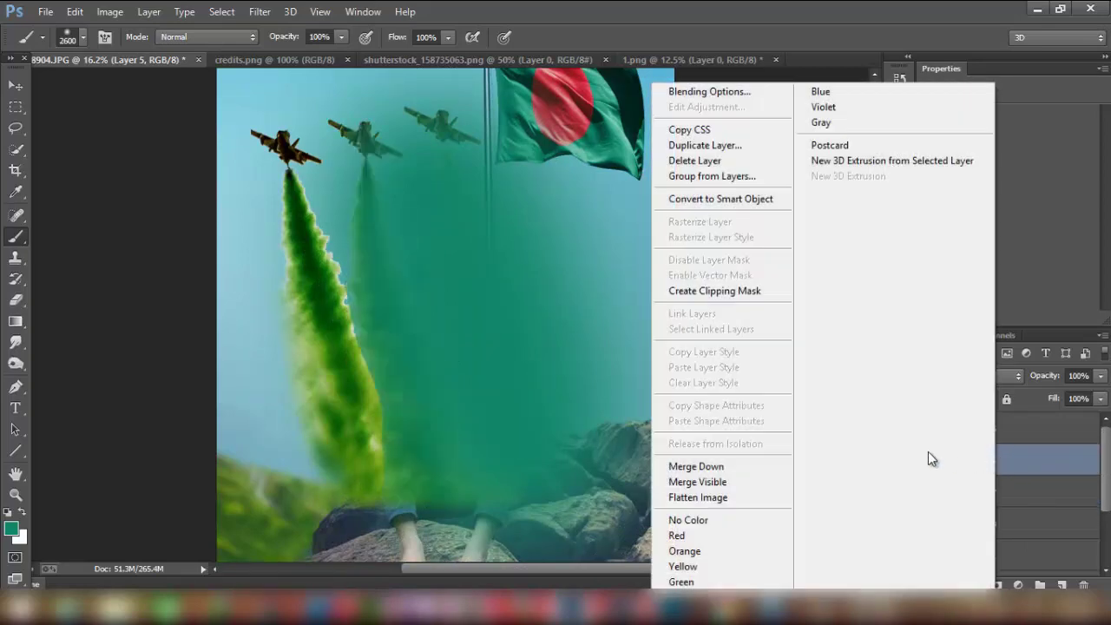
left_click(764, 293)
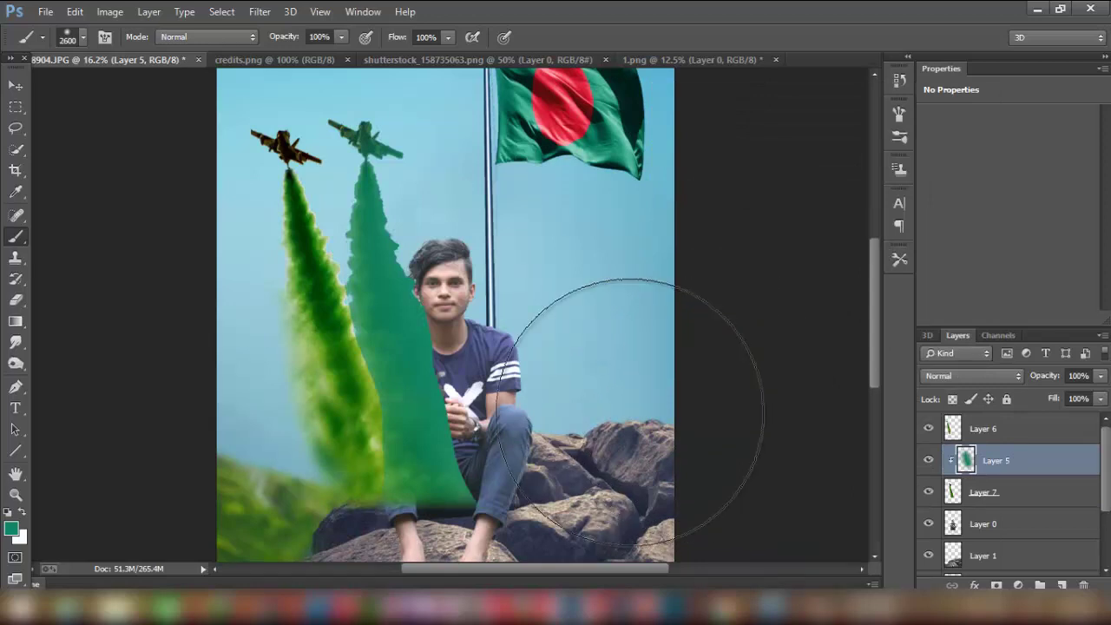
left_click(928, 460)
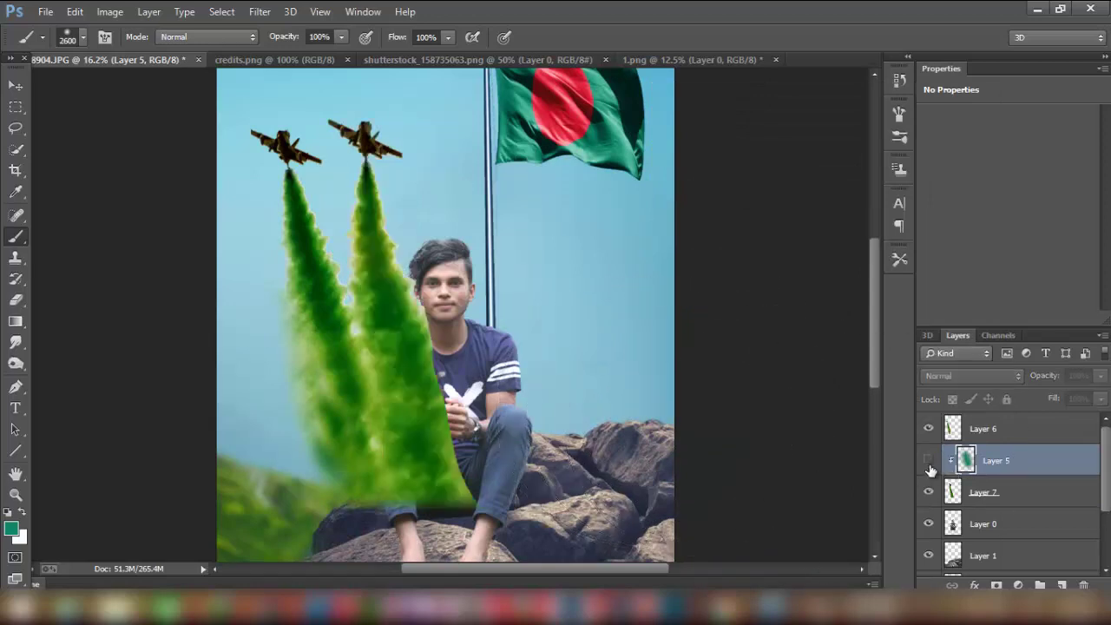
left_click(928, 460)
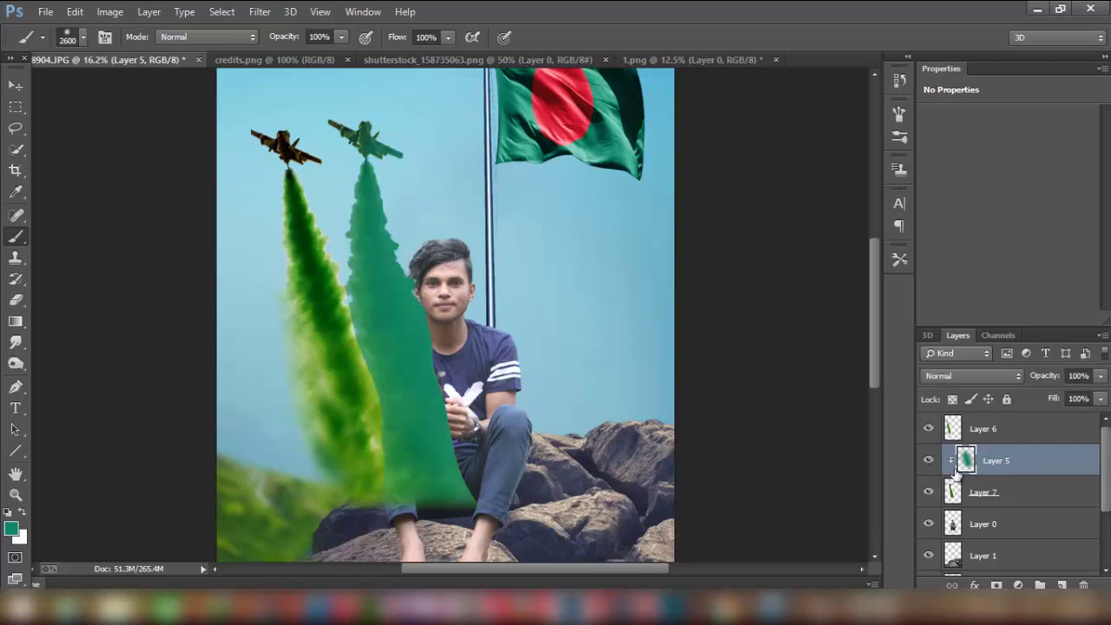
left_click_drag(956, 473, 1001, 488)
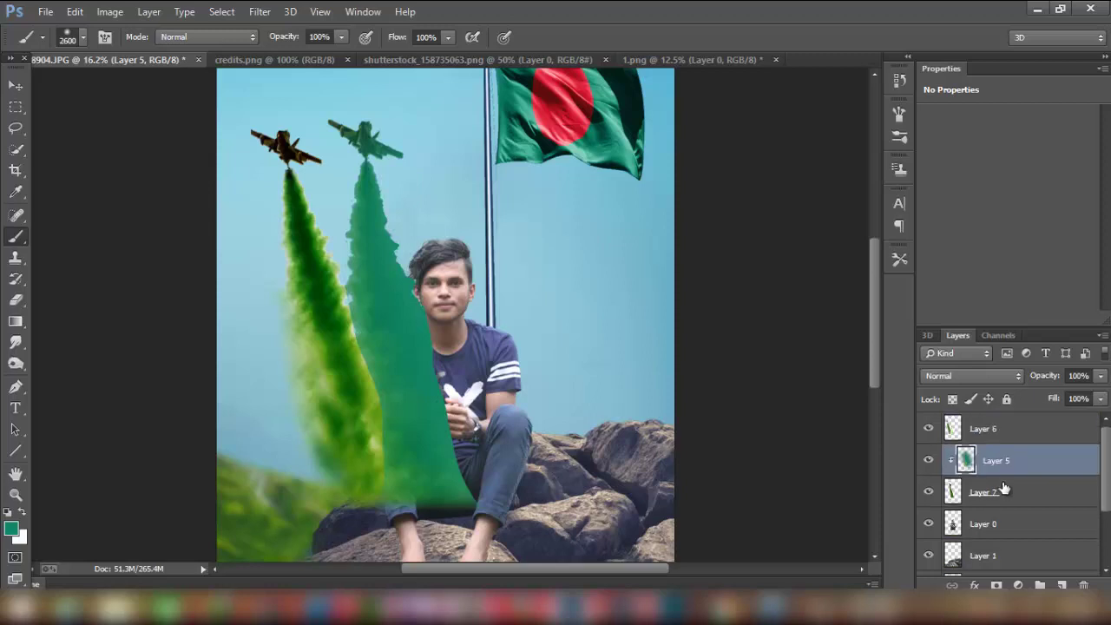
Step: Move Layer 5 below Layer 7 and clip Layer 8 to the yellow smoke layer
key("ctrl+bracketleft")
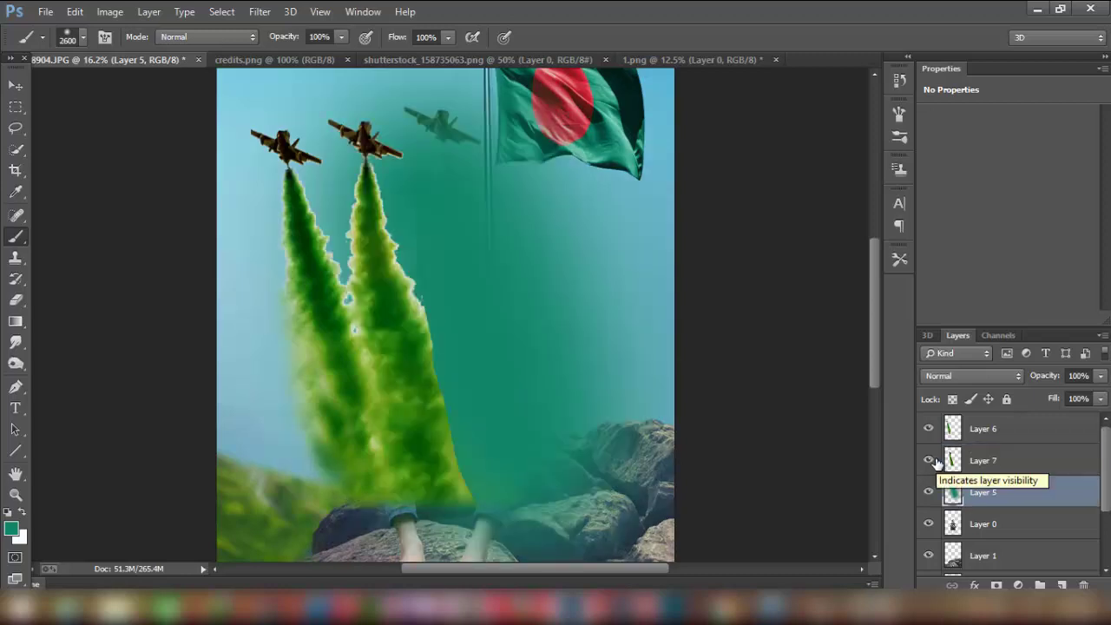
left_click(938, 465)
left_click(1016, 498)
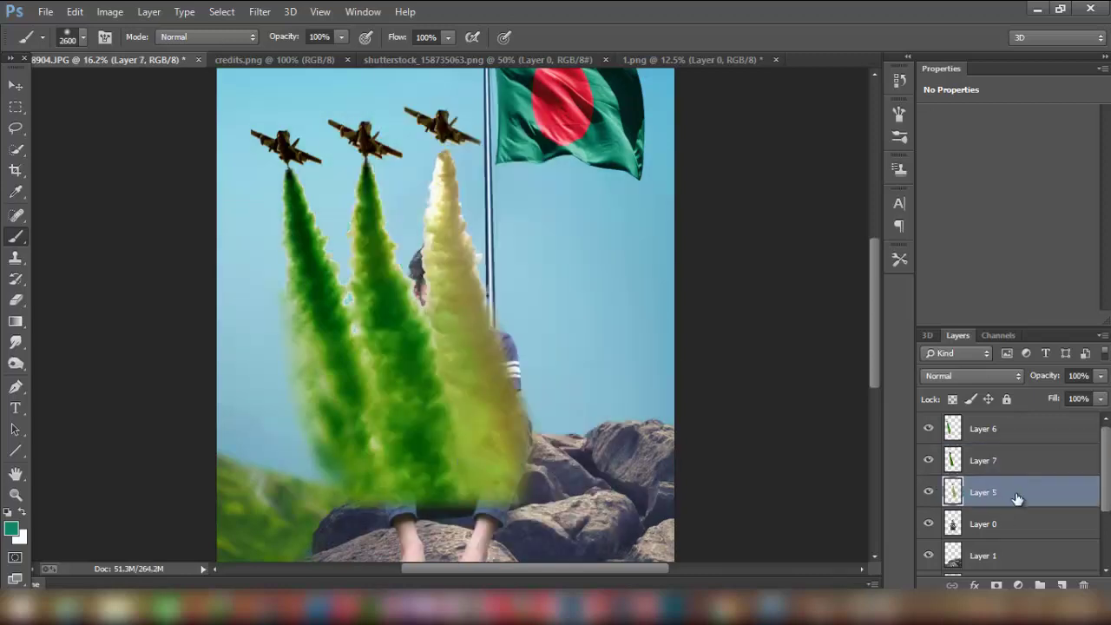
right_click(999, 488)
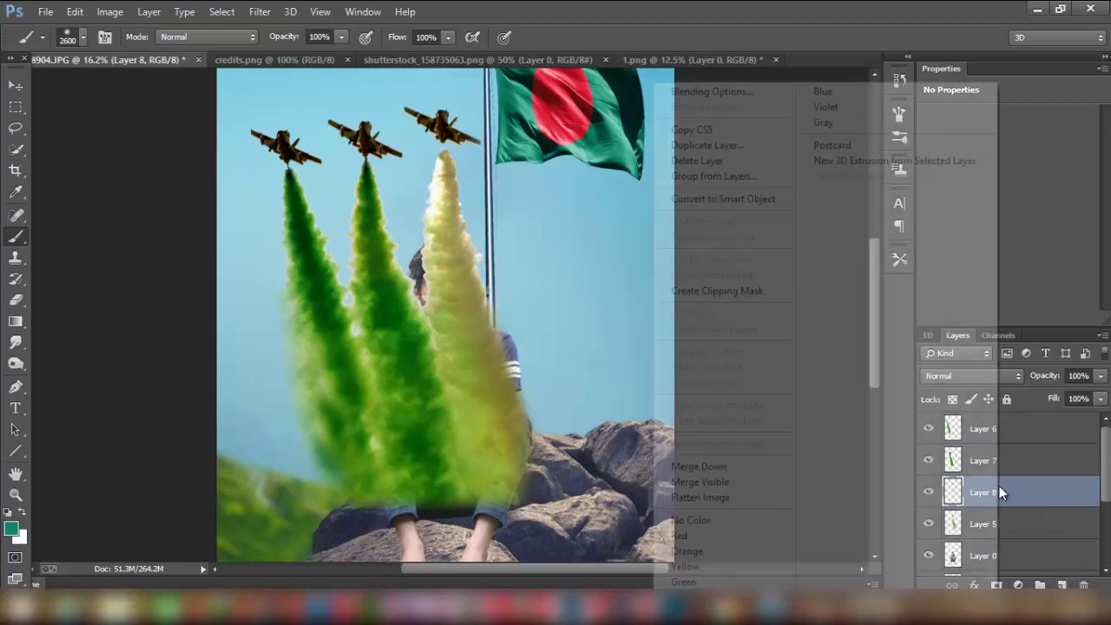
left_click(741, 291)
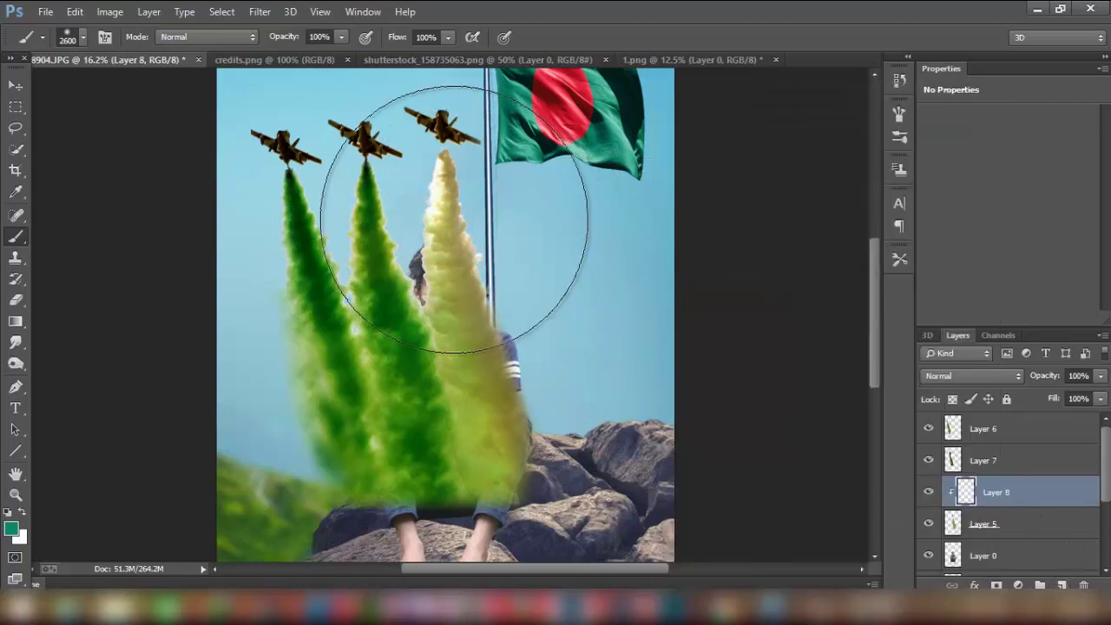
Step: Paint the right-hand yellow smoke trail teal-green with a smaller brush
mouse_move(460, 260)
left_mouse_down()
mouse_move(484, 298)
mouse_move(501, 424)
left_mouse_up()
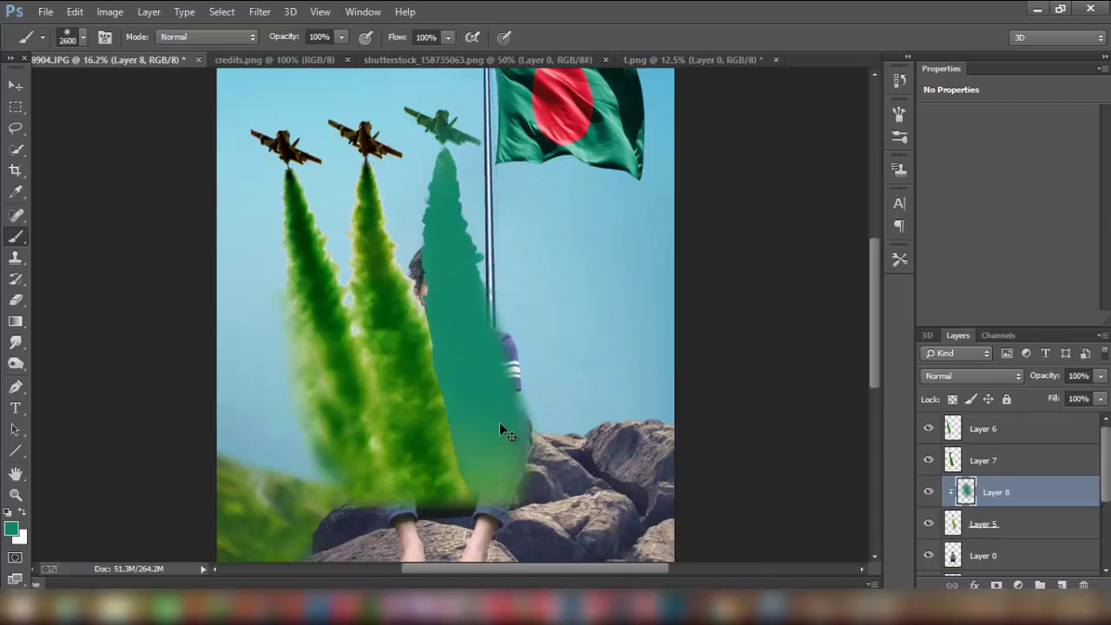
key("ctrl+alt+z")
key("ctrl+alt+z")
key("bracketleft")
key("bracketleft")
key("bracketleft")
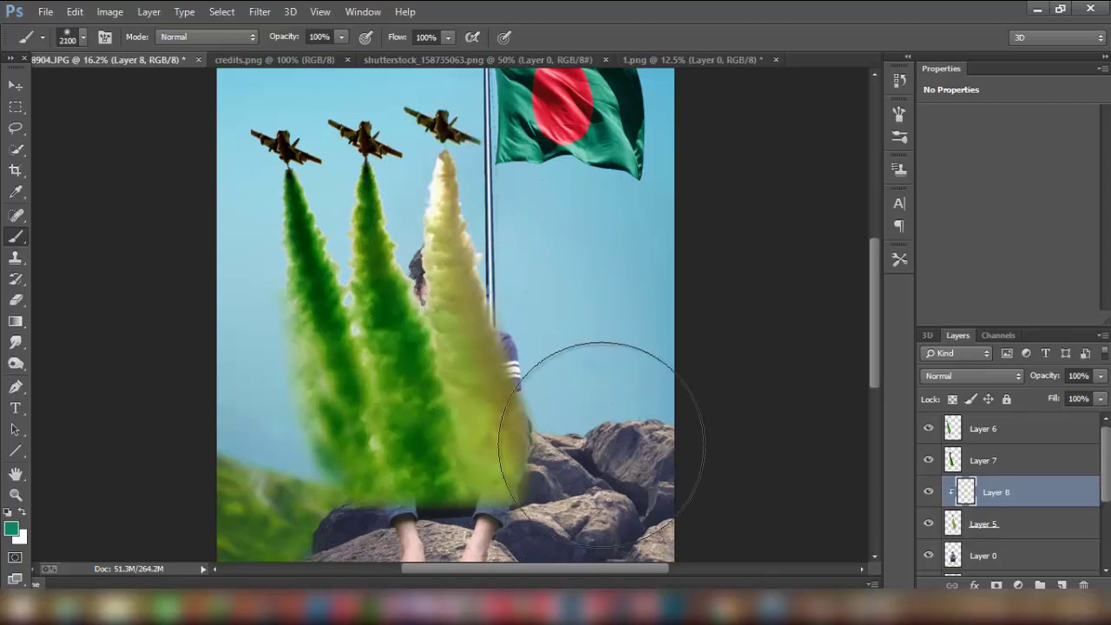
key("bracketleft")
key("bracketleft")
key("bracketleft")
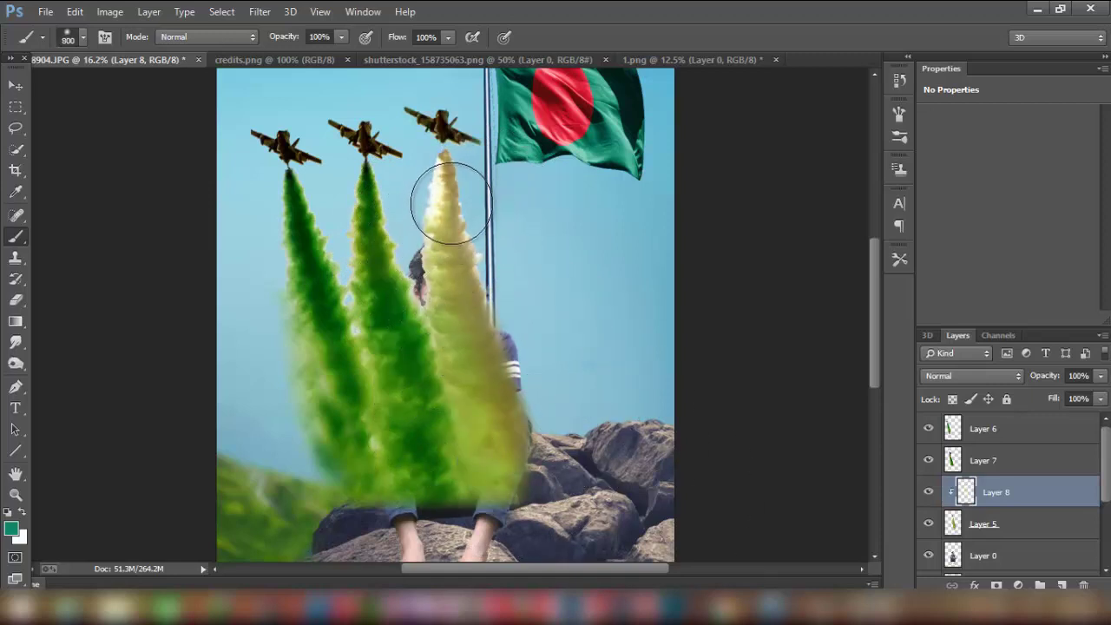
mouse_move(441, 174)
left_mouse_down()
mouse_move(483, 434)
mouse_move(434, 235)
mouse_move(441, 184)
left_mouse_up()
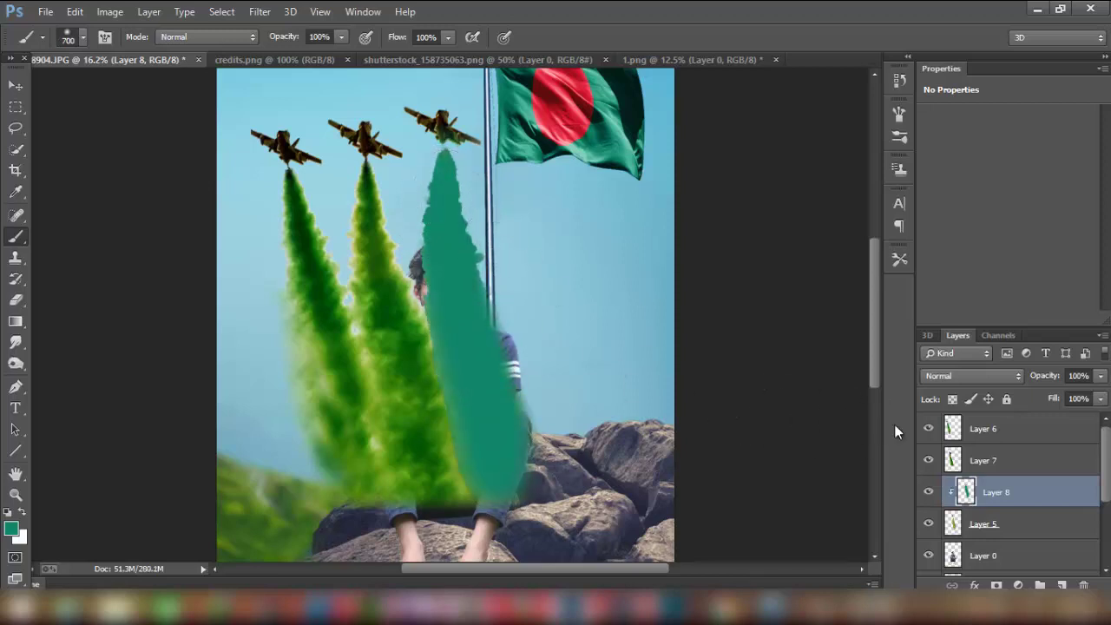
Step: Lower the teal paint layer's opacity to 77%
left_click_drag(1042, 383, 1030, 394)
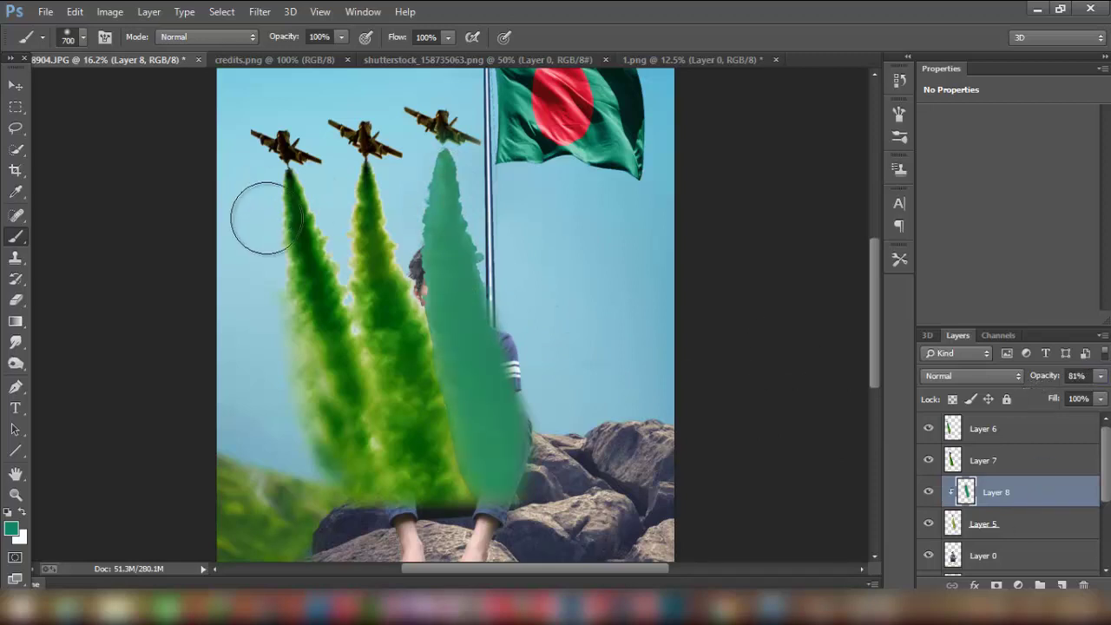
left_click(964, 502)
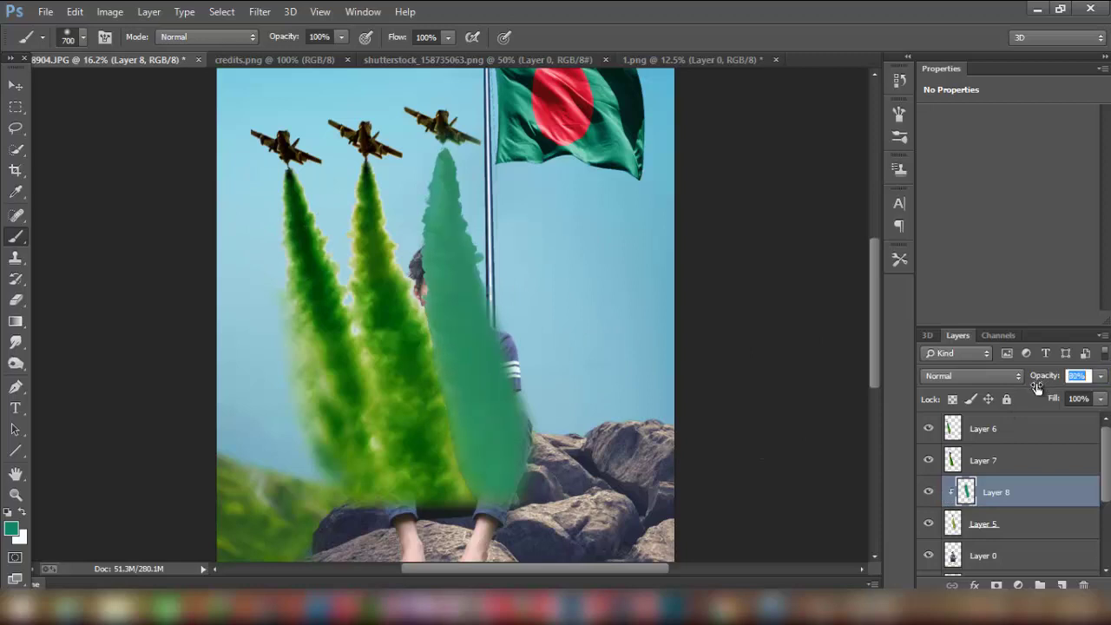
left_click_drag(1037, 386, 1035, 385)
right_click(1002, 494)
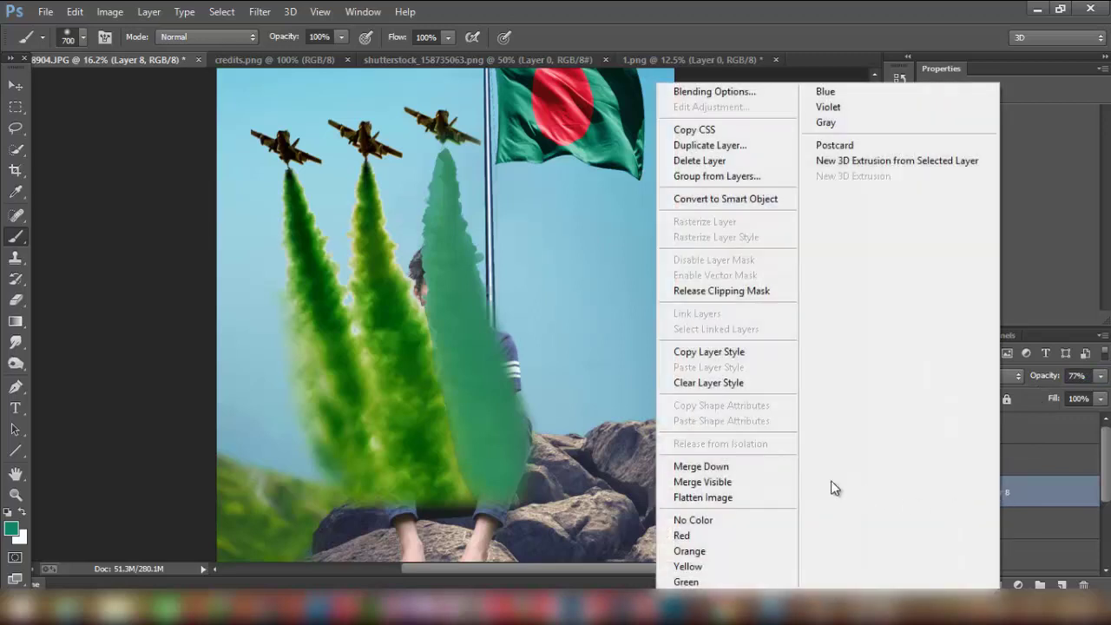
Step: Merge the teal paint into the right smoke layer and check Layer 7's content
left_click(746, 464)
left_click(981, 461)
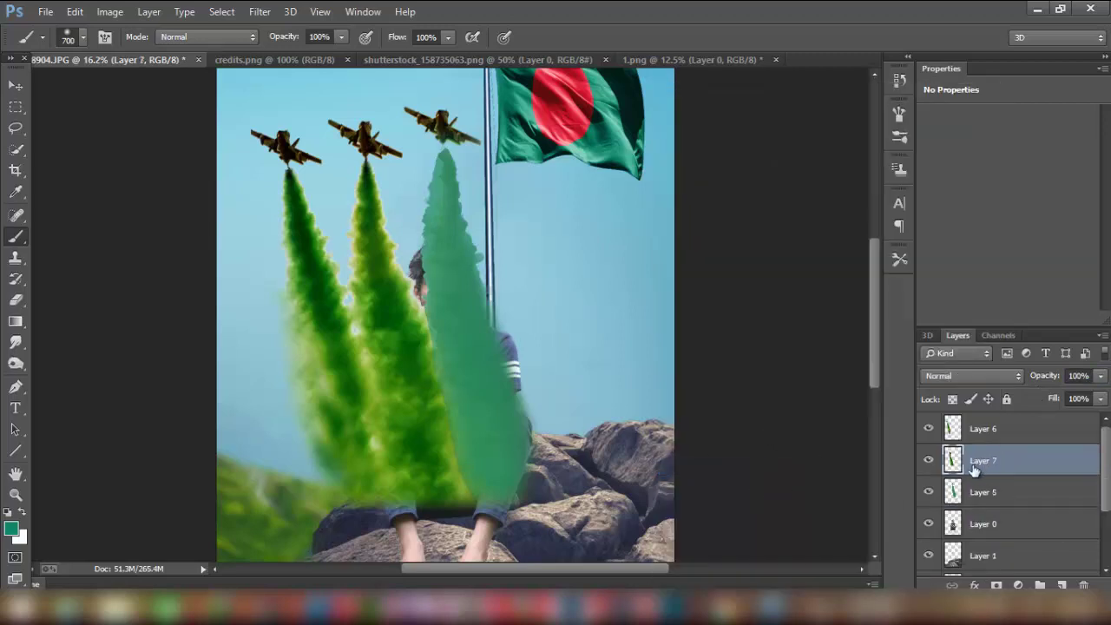
left_click(929, 460)
left_click(929, 460)
Step: Add a new Layer 8 clipped to the left smoke trail layer
left_click(1059, 586)
right_click(995, 464)
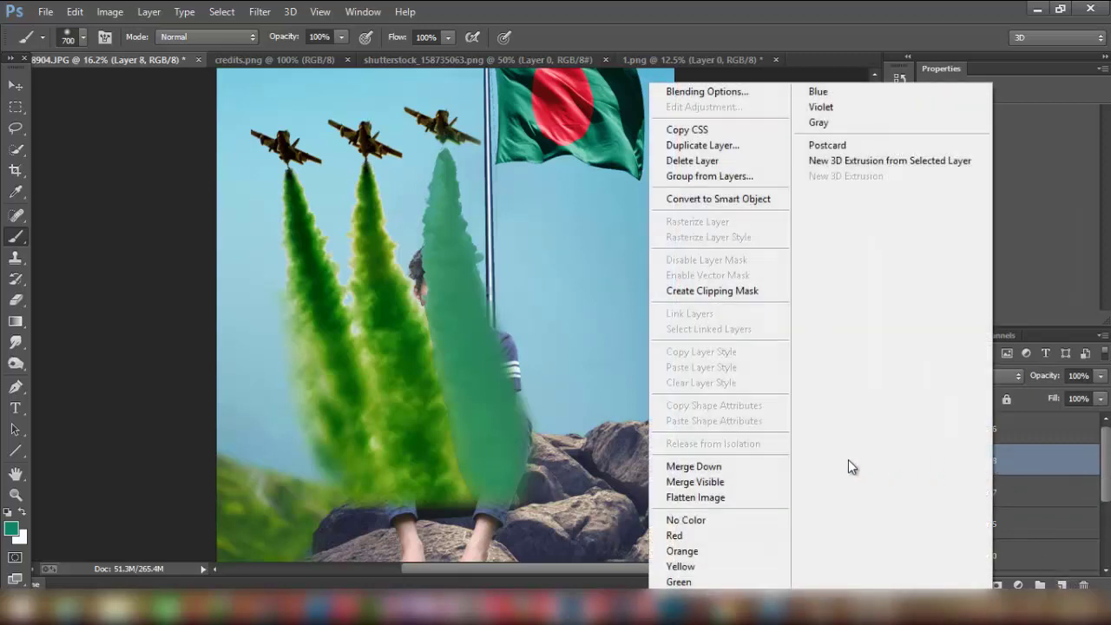
left_click(712, 290)
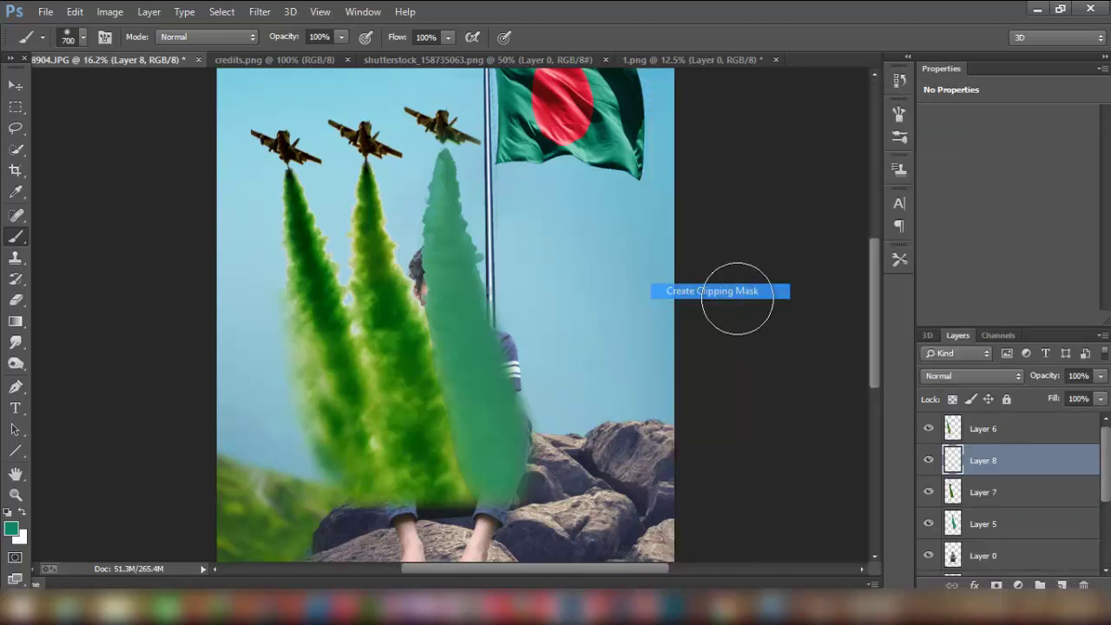
left_click_drag(1007, 461, 1002, 425)
right_click(1003, 425)
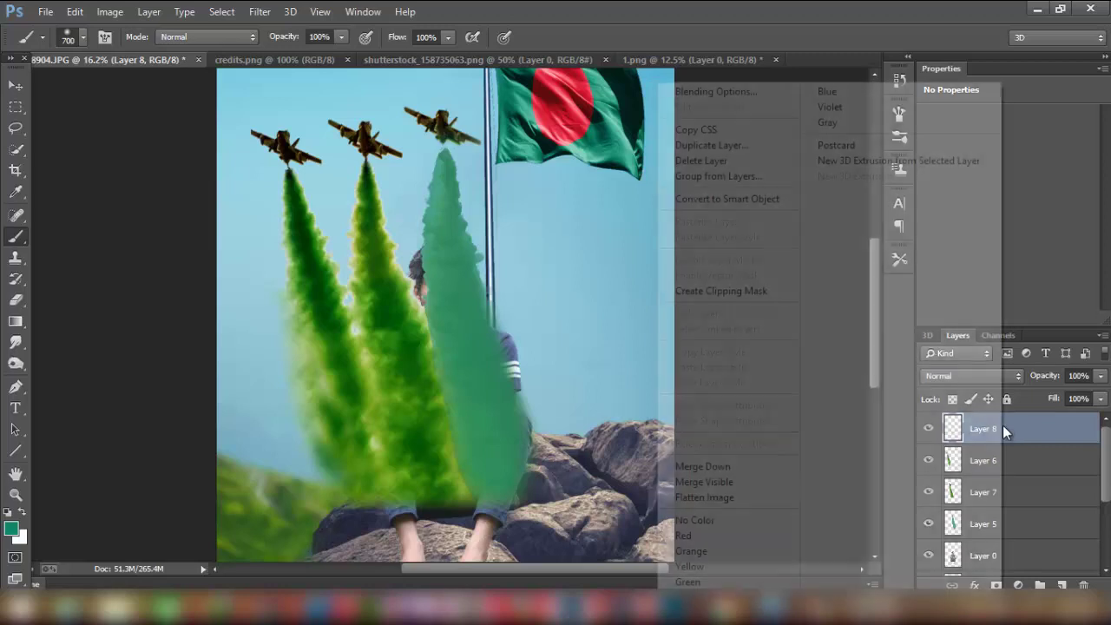
left_click(744, 291)
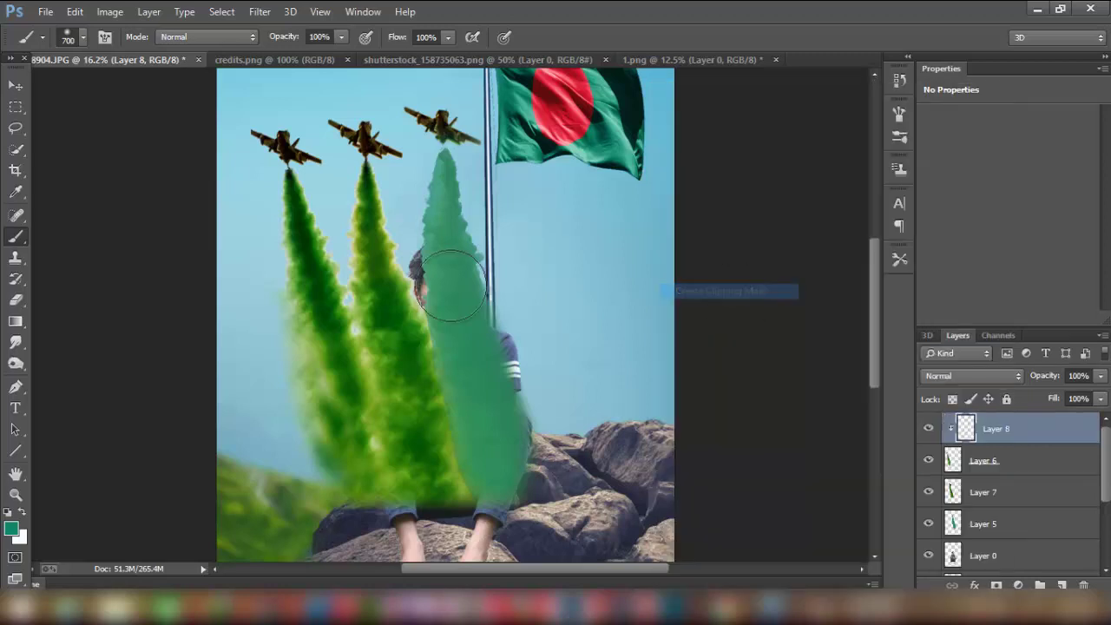
Step: Paint the left smoke trail teal, lower opacity to about 93%, and merge it down
mouse_move(286, 198)
left_mouse_down()
mouse_move(359, 509)
mouse_move(339, 306)
left_mouse_up()
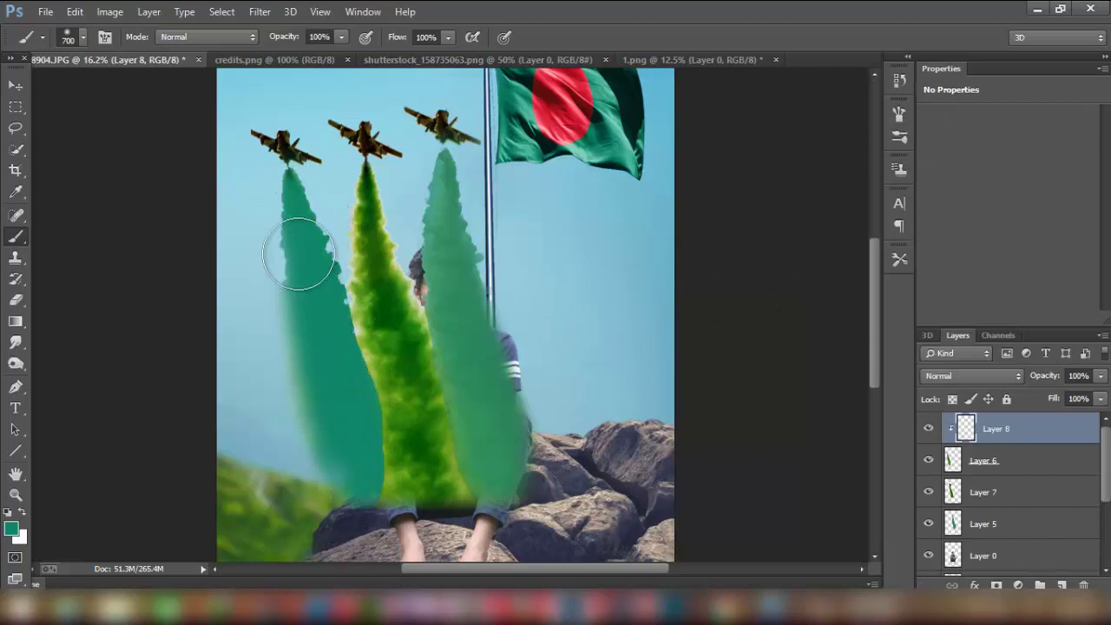
left_click_drag(297, 249, 298, 446)
left_click_drag(278, 265, 322, 459)
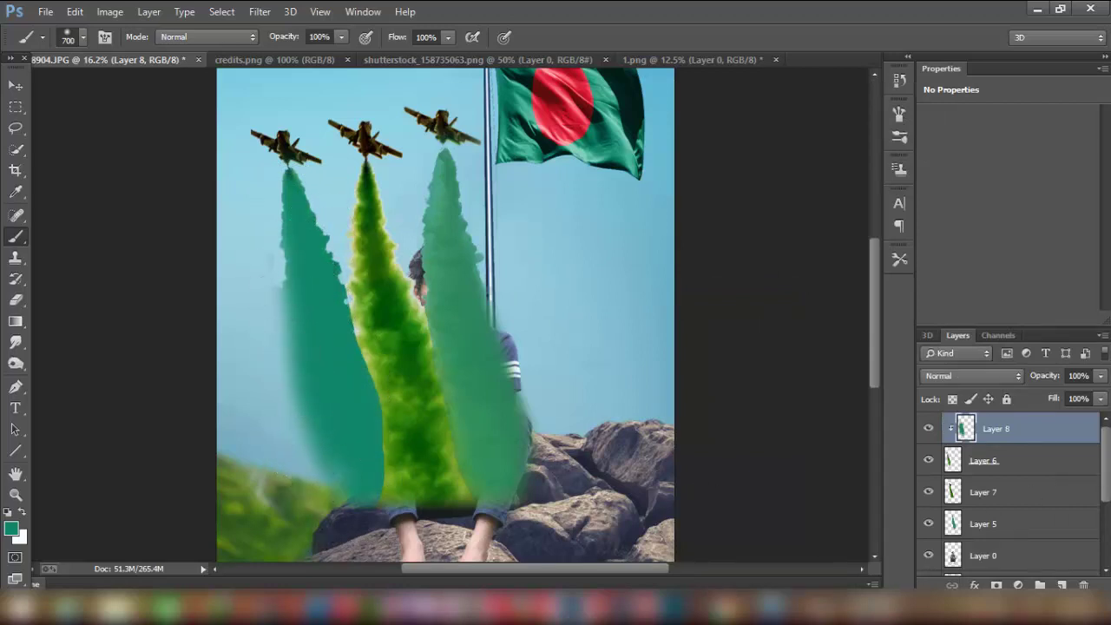
left_click_drag(1056, 377, 1038, 387)
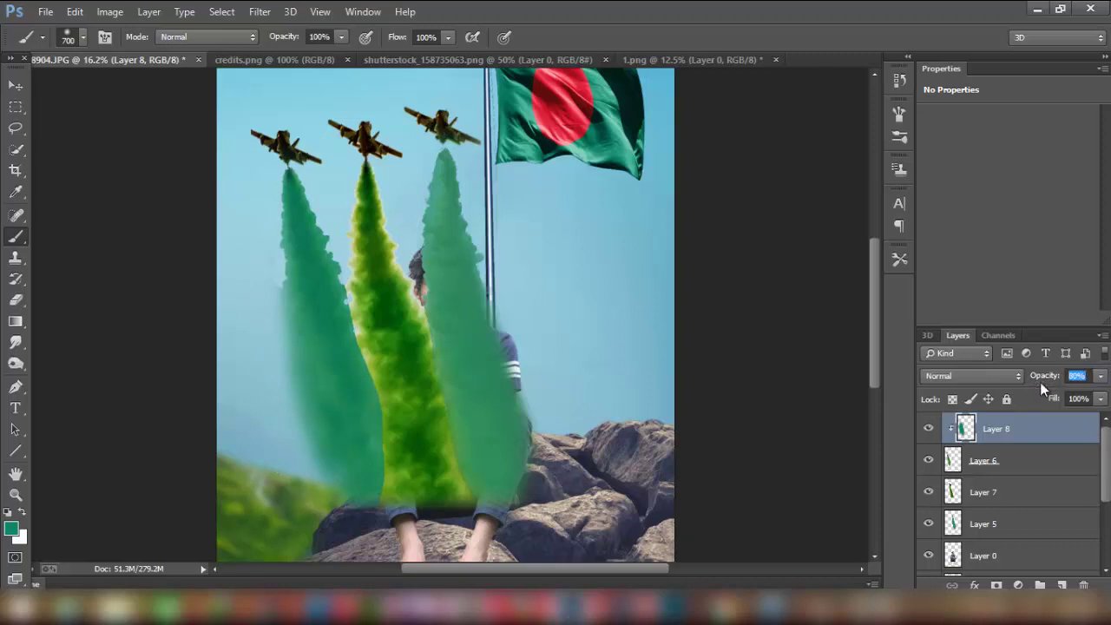
right_click(1016, 427)
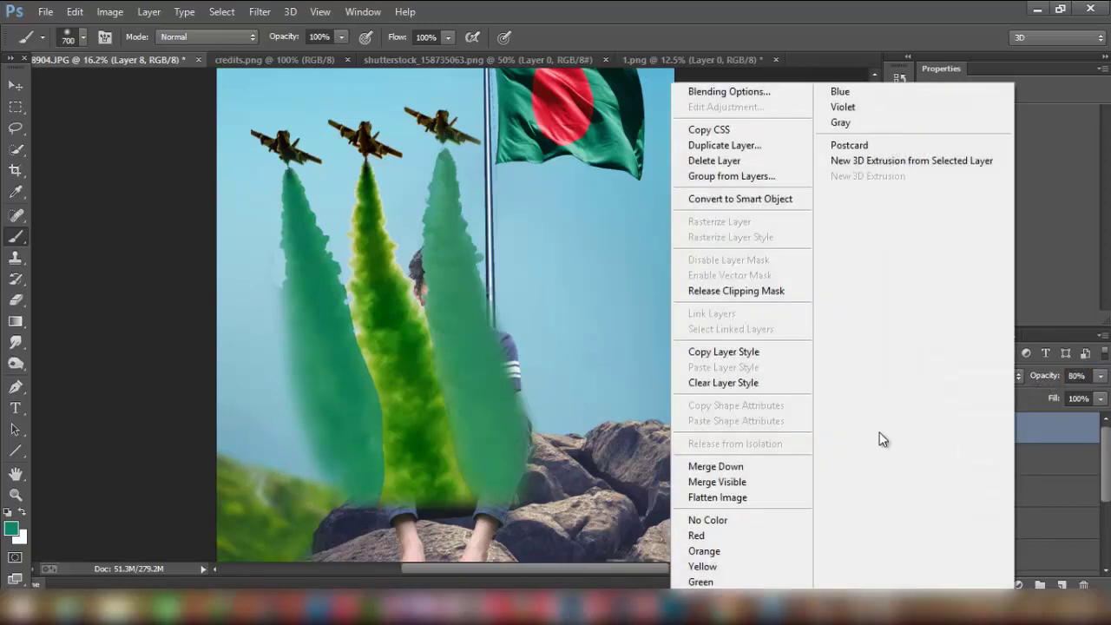
left_click(768, 467)
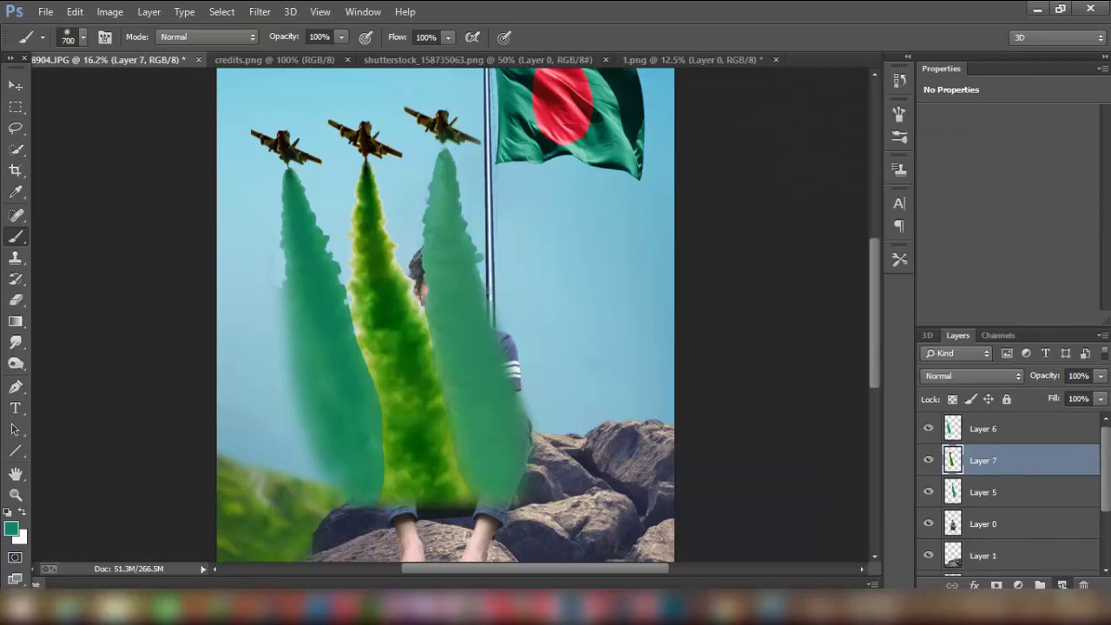
Step: Add an empty layer clipped to the middle smoke trail, Layer 7
left_click(1061, 585)
right_click(1002, 459)
left_click(729, 290)
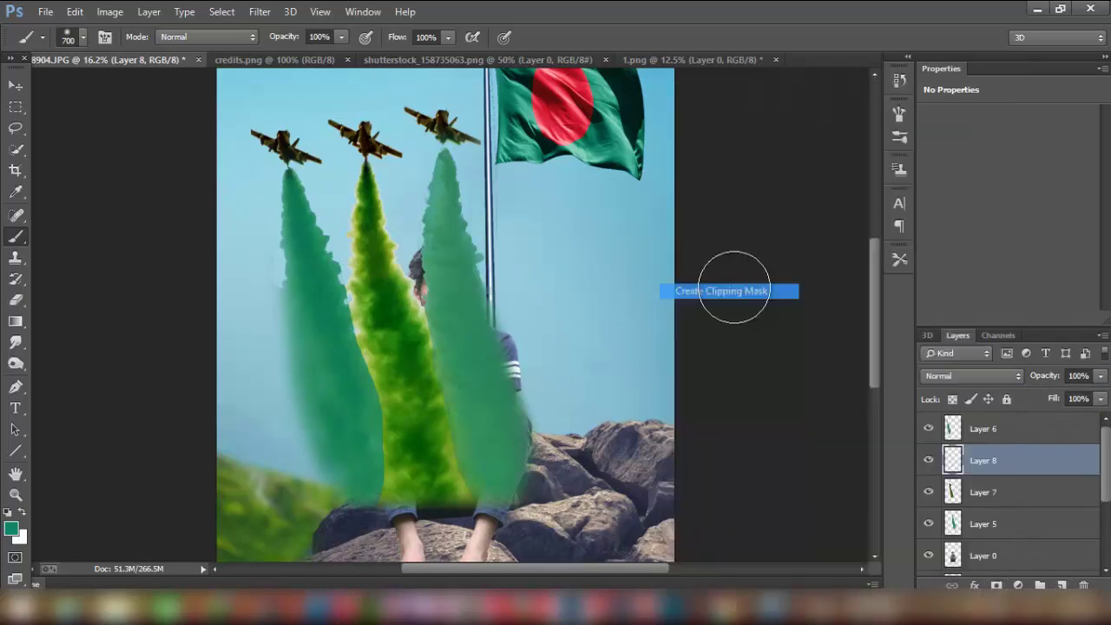
Step: Set the foreground colour to a bright red
left_click(10, 530)
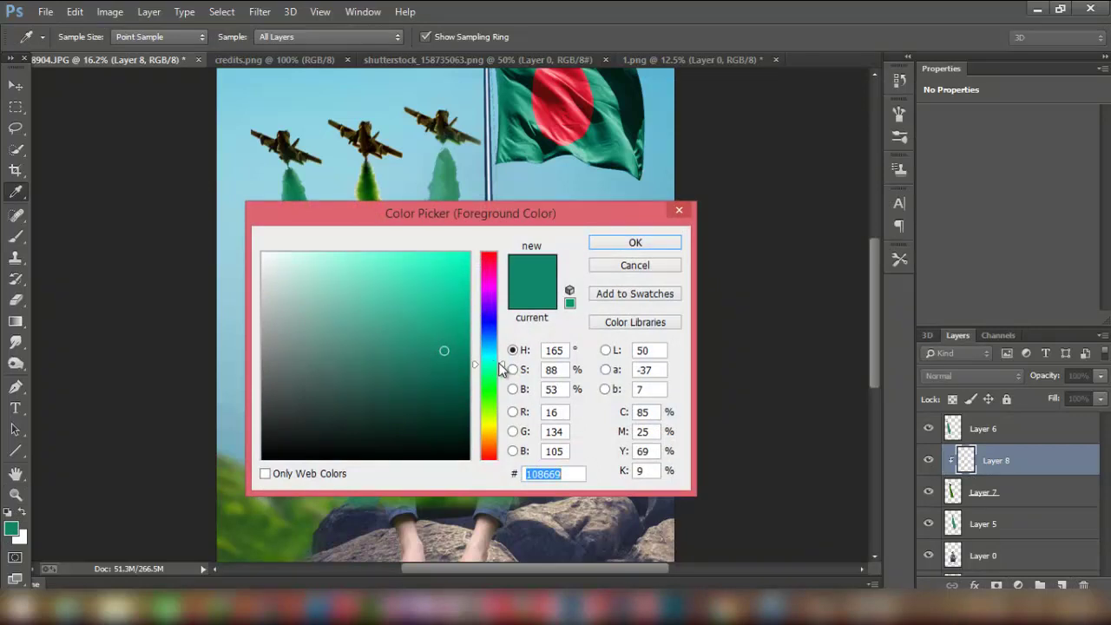
left_click_drag(501, 371, 502, 456)
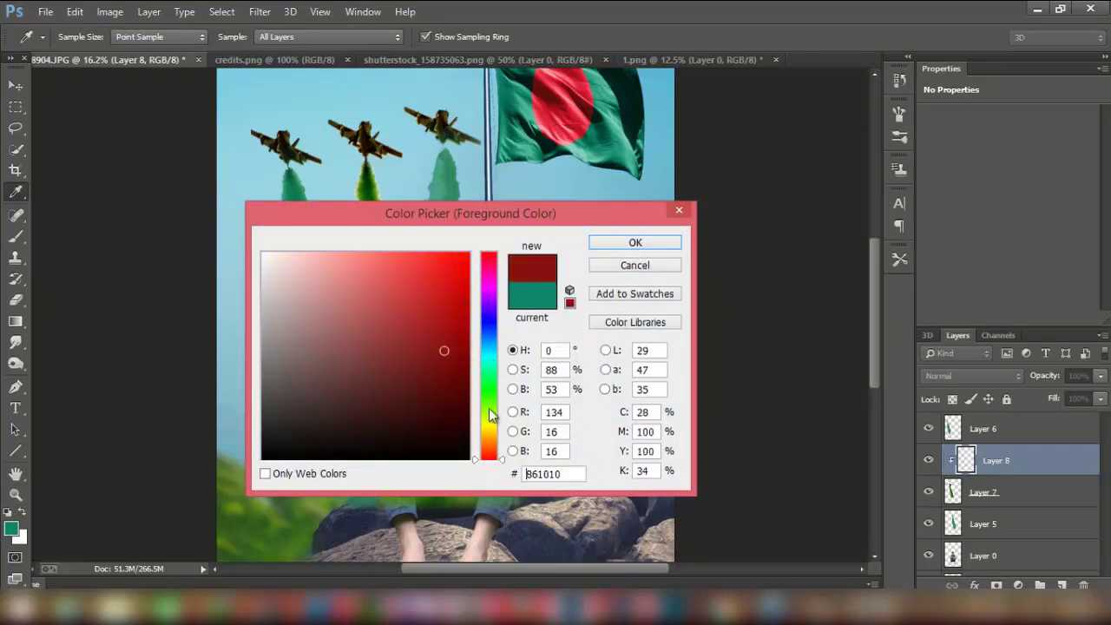
left_click_drag(459, 261, 468, 252)
left_click(634, 242)
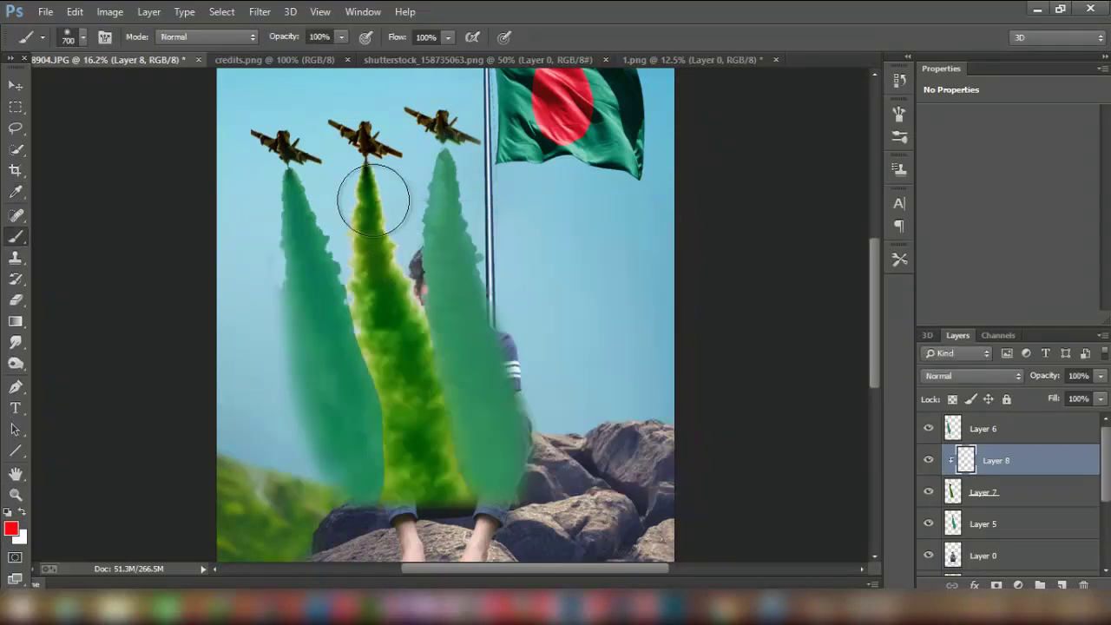
Step: Paint the middle smoke trail red at 73% opacity and merge it into Layer 7
mouse_move(373, 199)
left_mouse_down()
mouse_move(410, 507)
mouse_move(368, 231)
mouse_move(442, 484)
mouse_move(356, 204)
mouse_move(374, 321)
left_mouse_up()
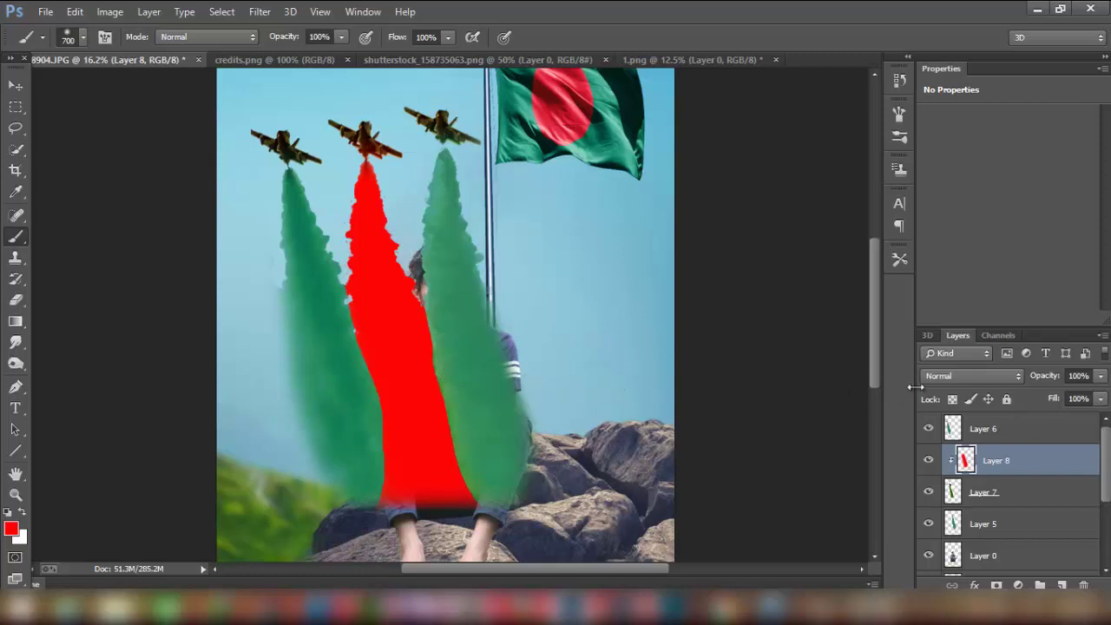
left_click_drag(1045, 382, 1028, 394)
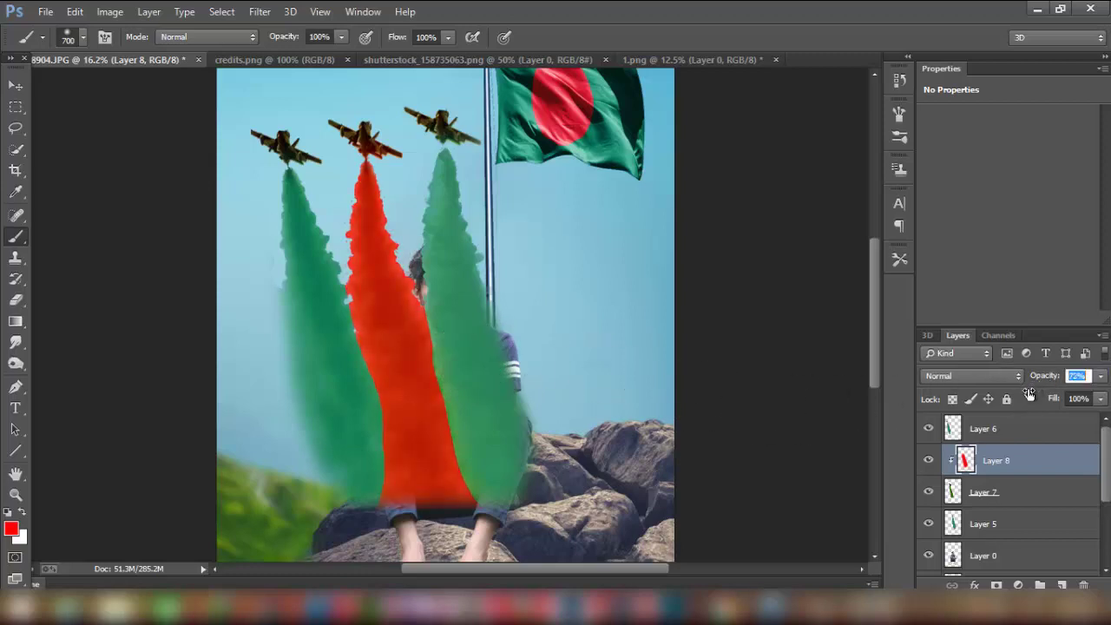
right_click(1006, 465)
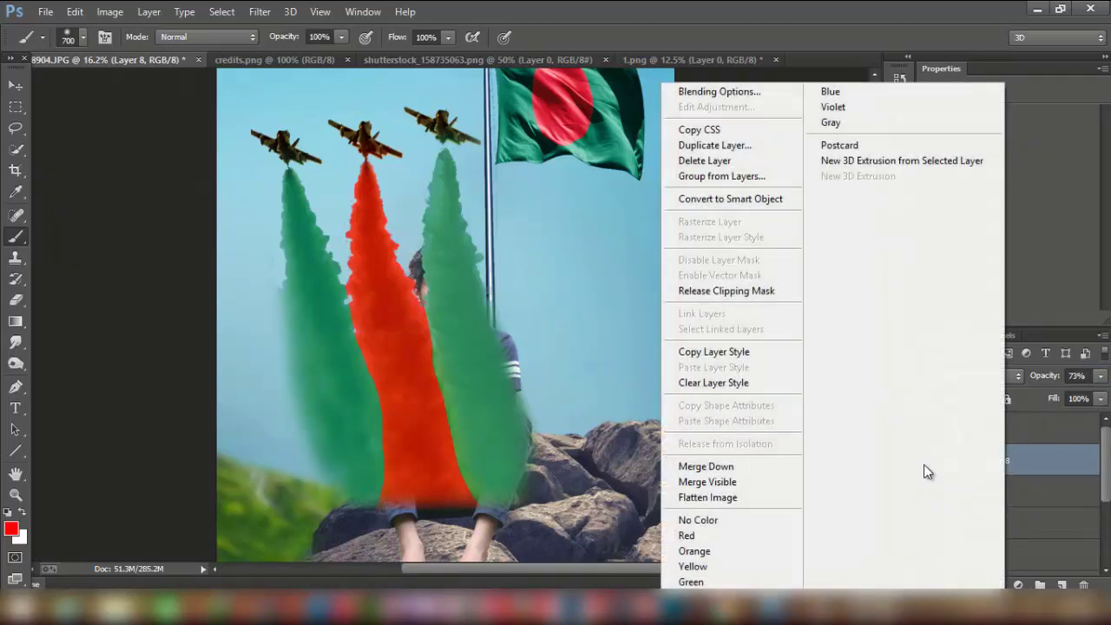
left_click(755, 467)
Step: Hide the green smoke trail and move the red smoke layer beneath the boy
left_click(16, 86)
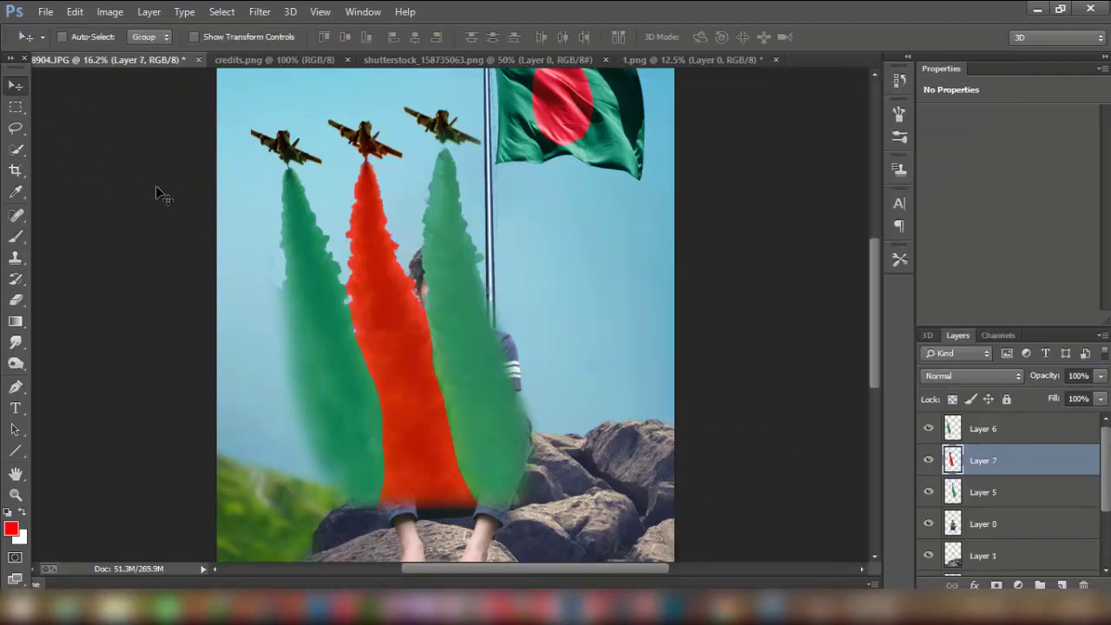
left_click(929, 428)
left_click(930, 492)
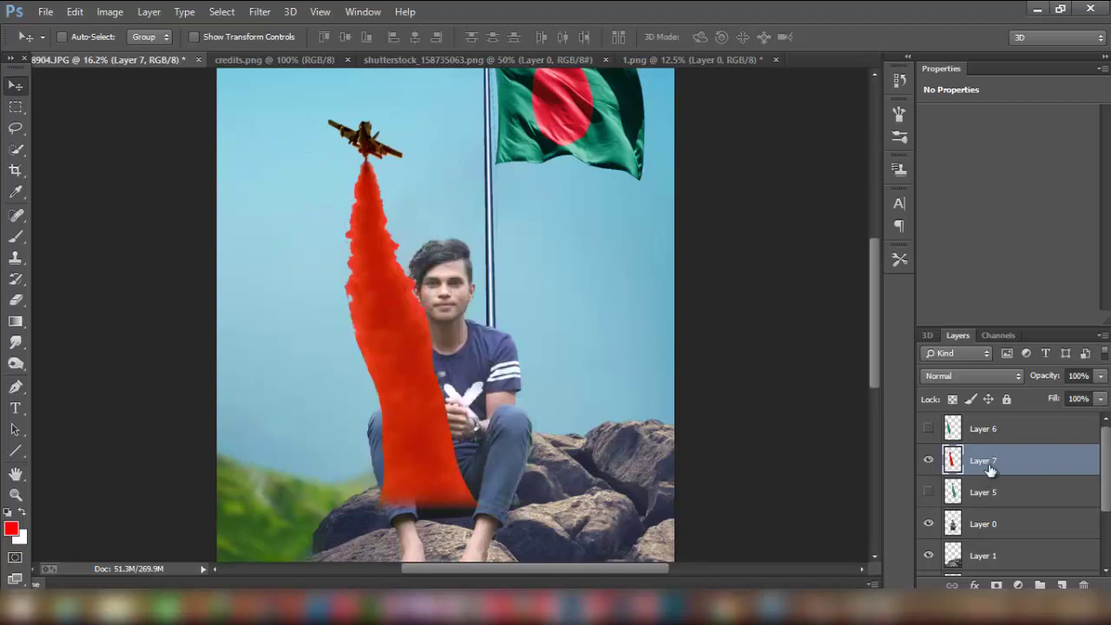
left_click_drag(990, 468, 998, 538)
scroll(1006, 478, "down", 2)
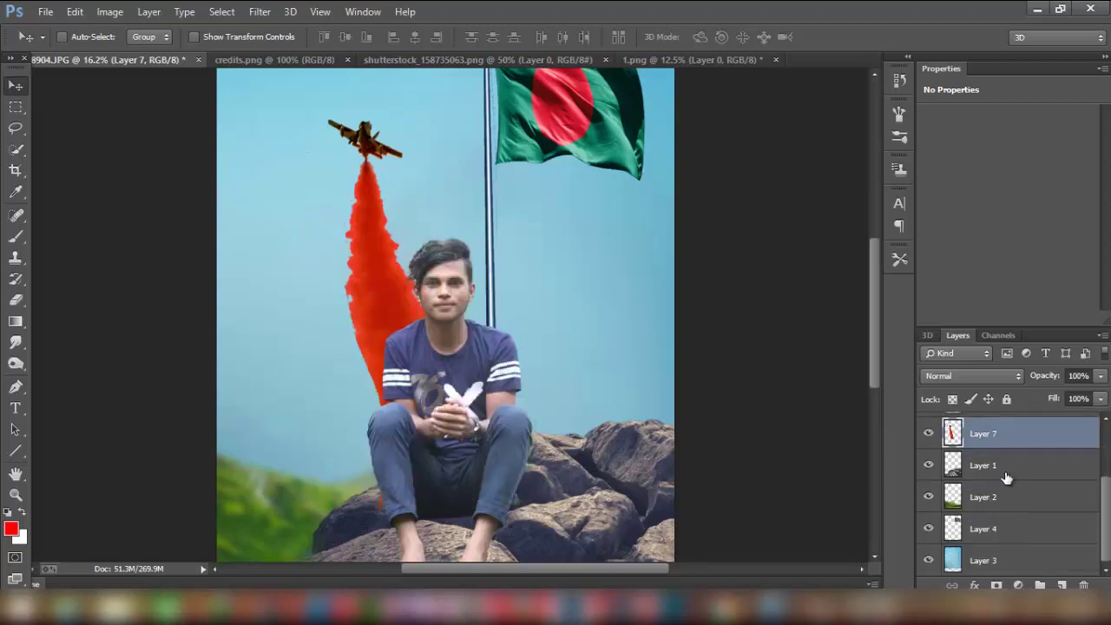
left_click_drag(1005, 478, 1004, 531)
scroll(1002, 521, "up", 2)
Step: Move smoke Layers 6, 5 and 7 together below Layer 4
left_click(1006, 428, "ctrl")
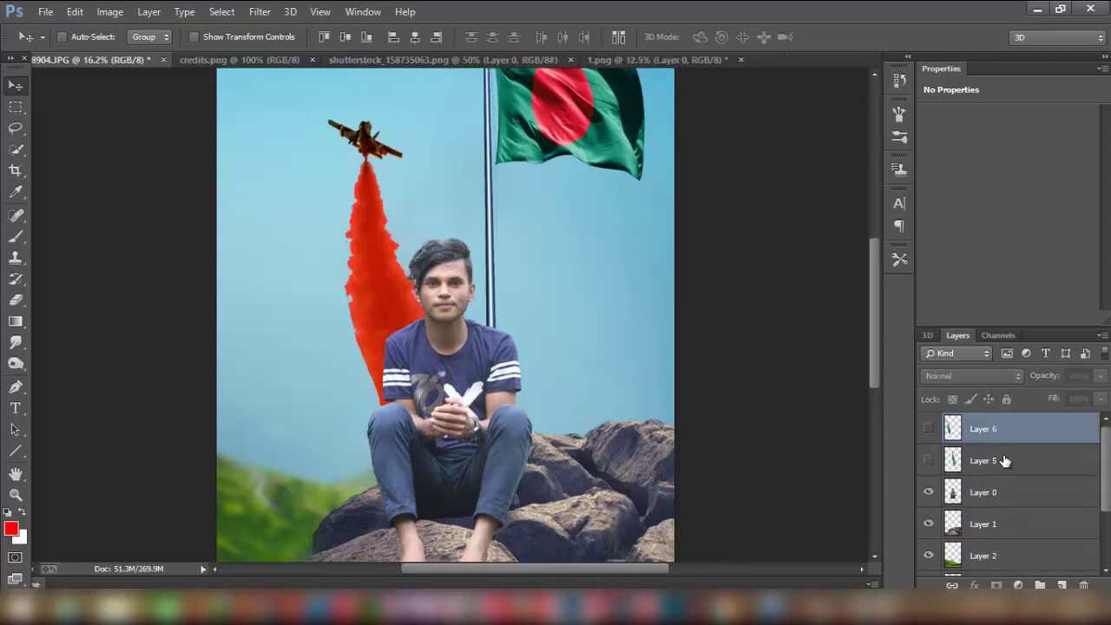
left_click(1005, 460, "ctrl")
left_click(1005, 524, "ctrl")
left_click(1006, 556, "ctrl")
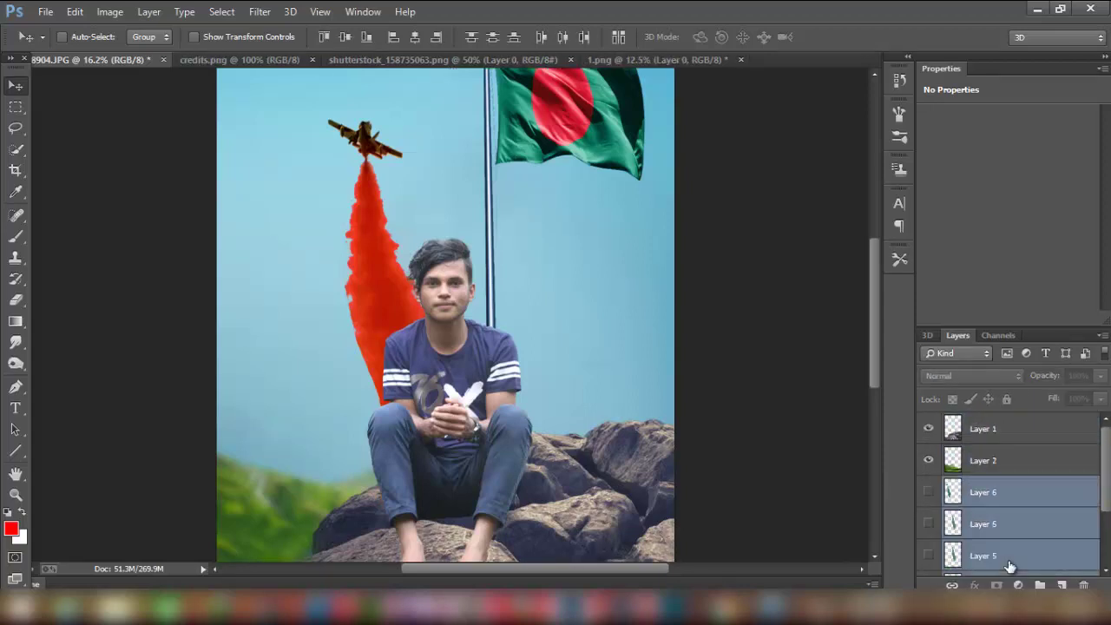
left_click_drag(1006, 560, 1009, 556)
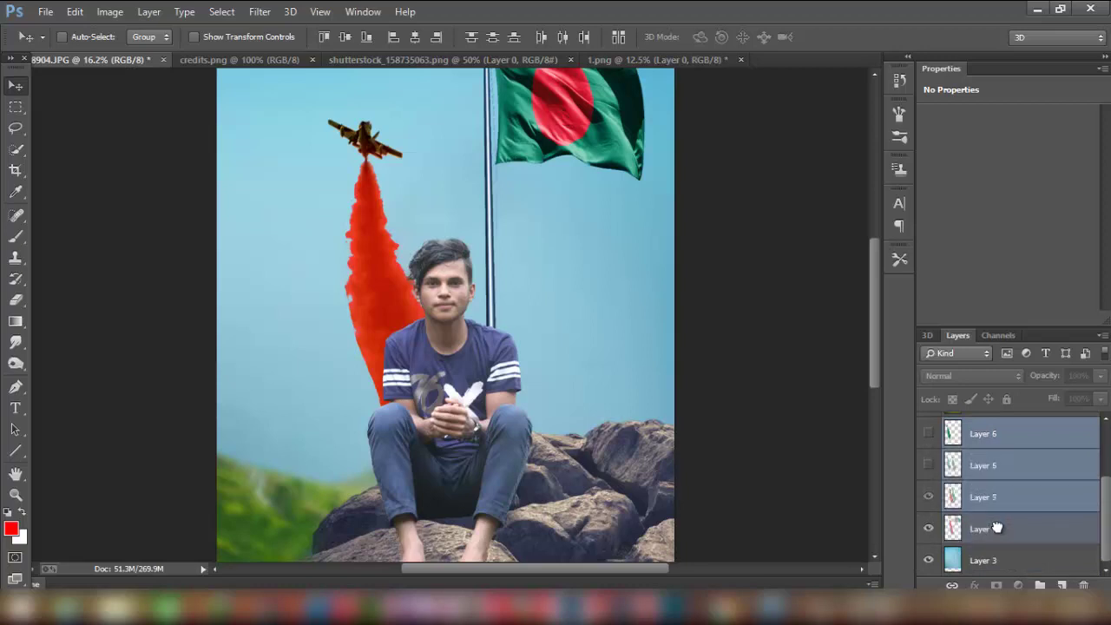
left_click_drag(1000, 517, 1000, 540)
Step: Select the red smoke Layer 7 and enable Show Transform Controls
scroll(998, 539, "up", 2)
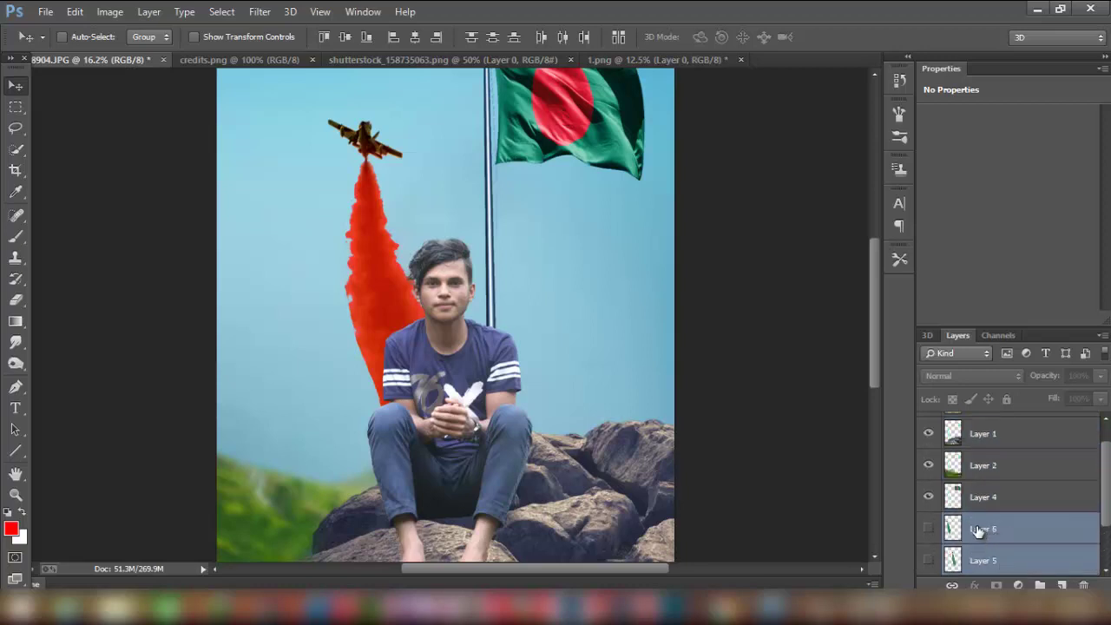
left_click(978, 530)
scroll(977, 534, "down", 2)
left_click(981, 529)
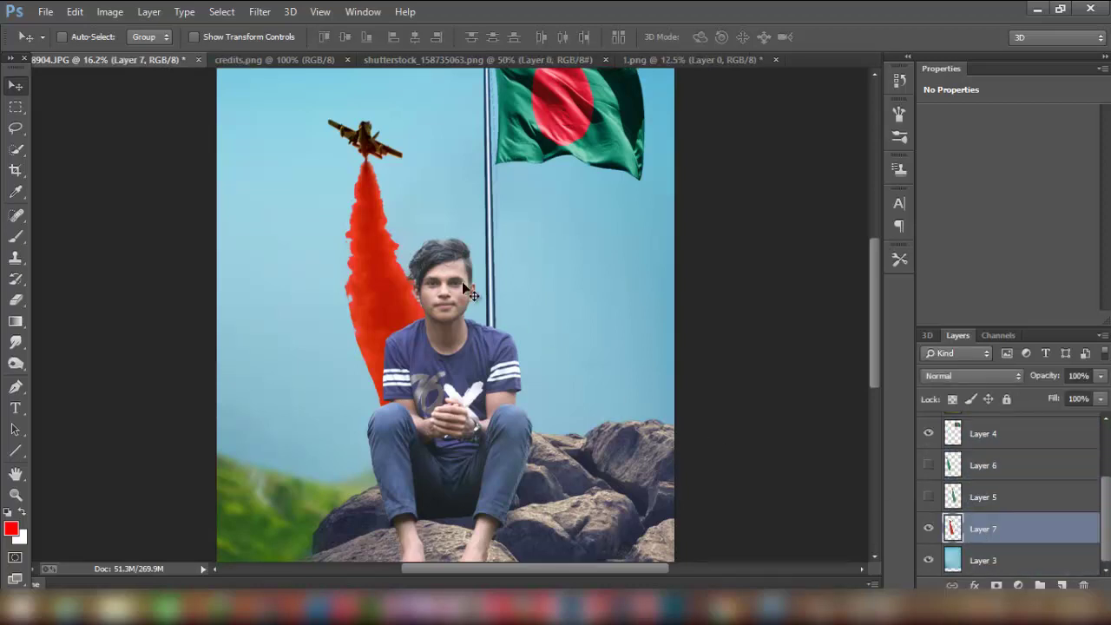
left_click(252, 38)
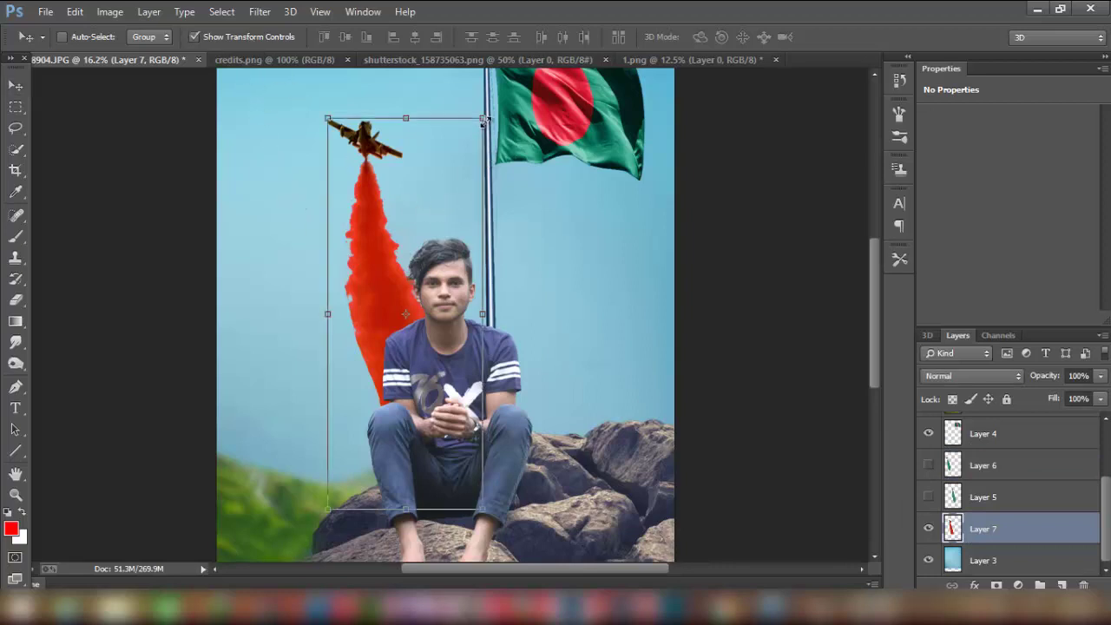
Step: Scale the red smoke and jet to about 108%, rotate 41°, and move them upper left
left_click_drag(483, 118, 493, 93)
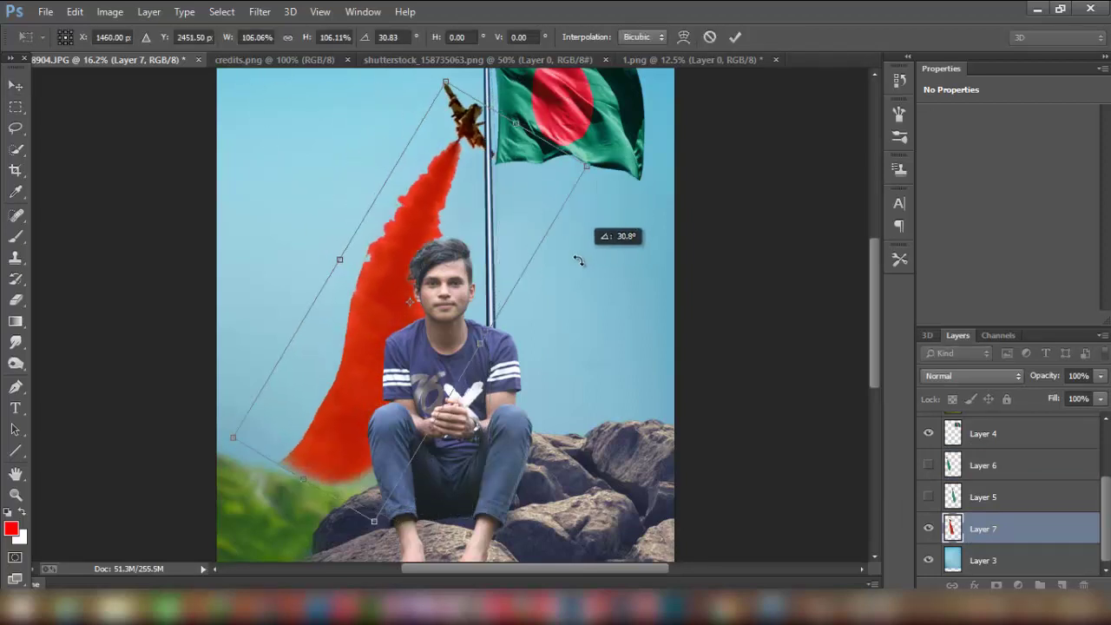
mouse_move(572, 167)
left_mouse_down()
mouse_move(413, 227)
mouse_move(368, 206)
left_mouse_up()
scroll(369, 213, "up", 3)
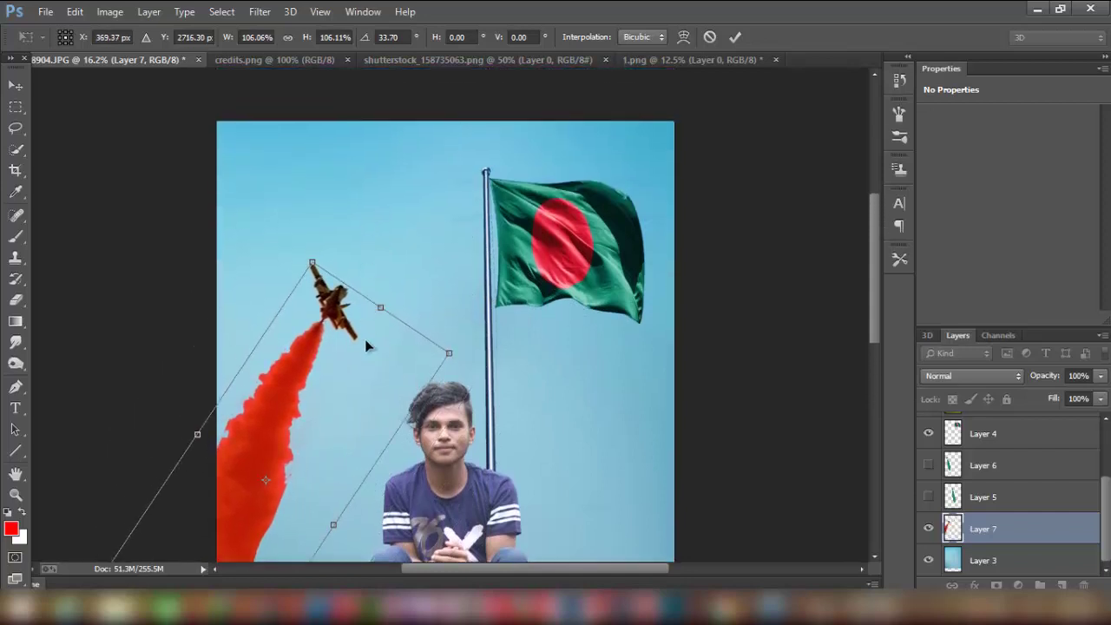
left_click_drag(371, 347, 374, 239)
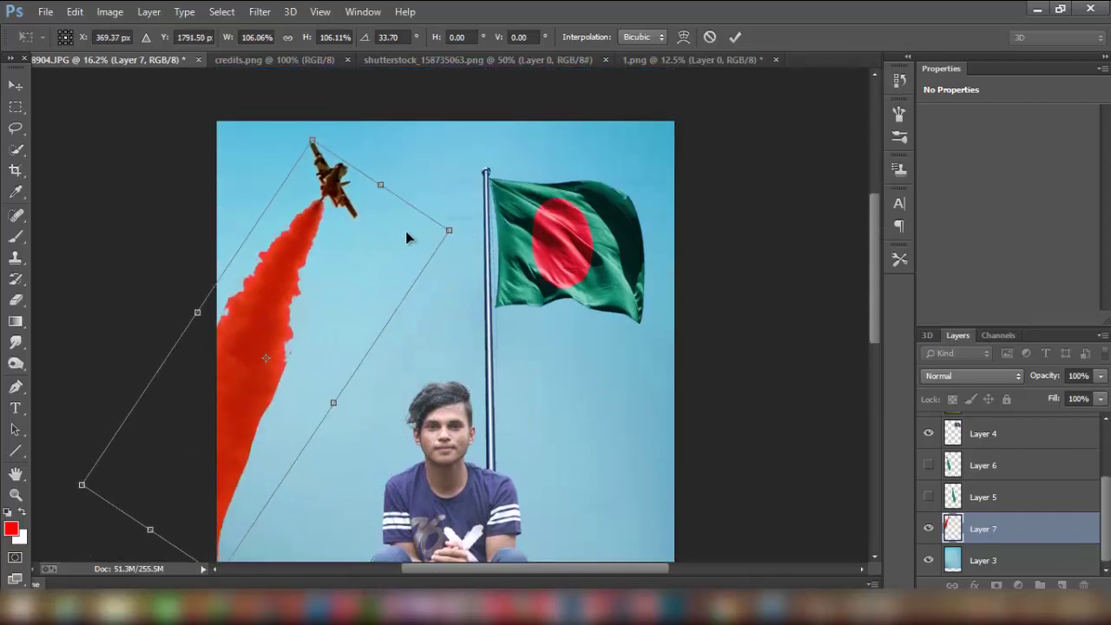
mouse_move(439, 231)
left_mouse_down()
mouse_move(447, 227)
mouse_move(409, 259)
left_mouse_up()
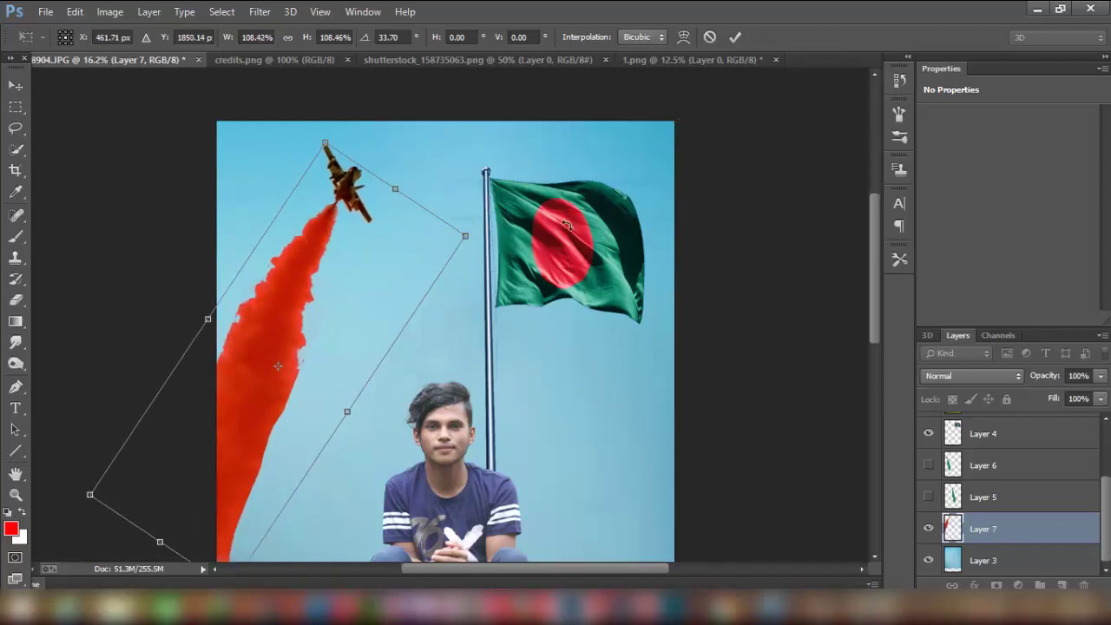
left_click_drag(567, 224, 576, 259)
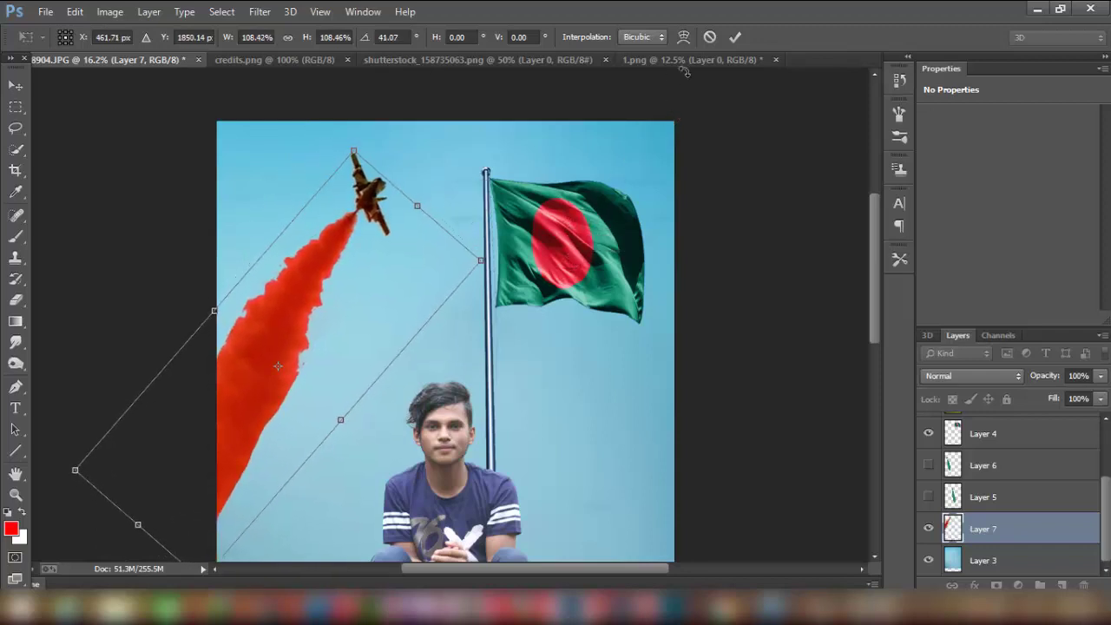
left_click(734, 36)
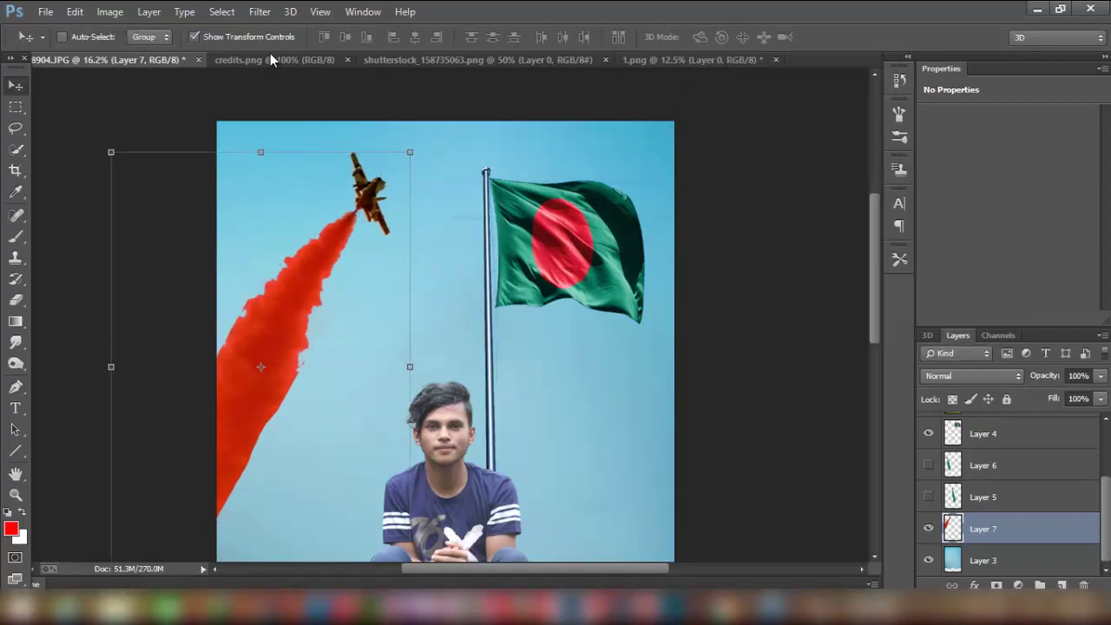
Step: Open the Filter menu and close it without applying anything
left_click(260, 11)
mouse_move(268, 207)
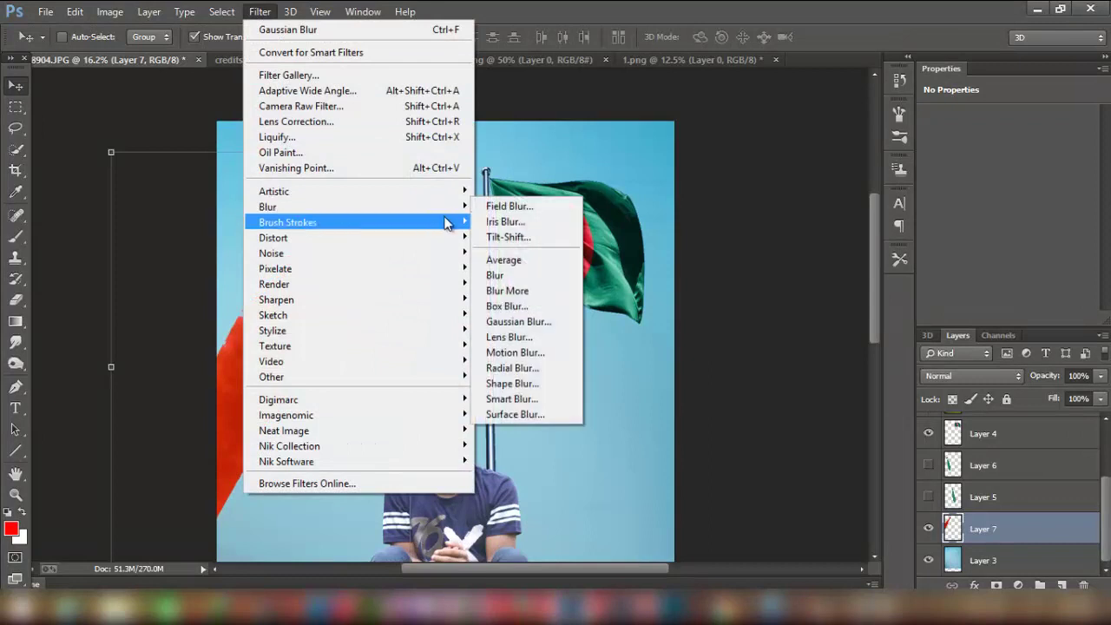
left_click(579, 22)
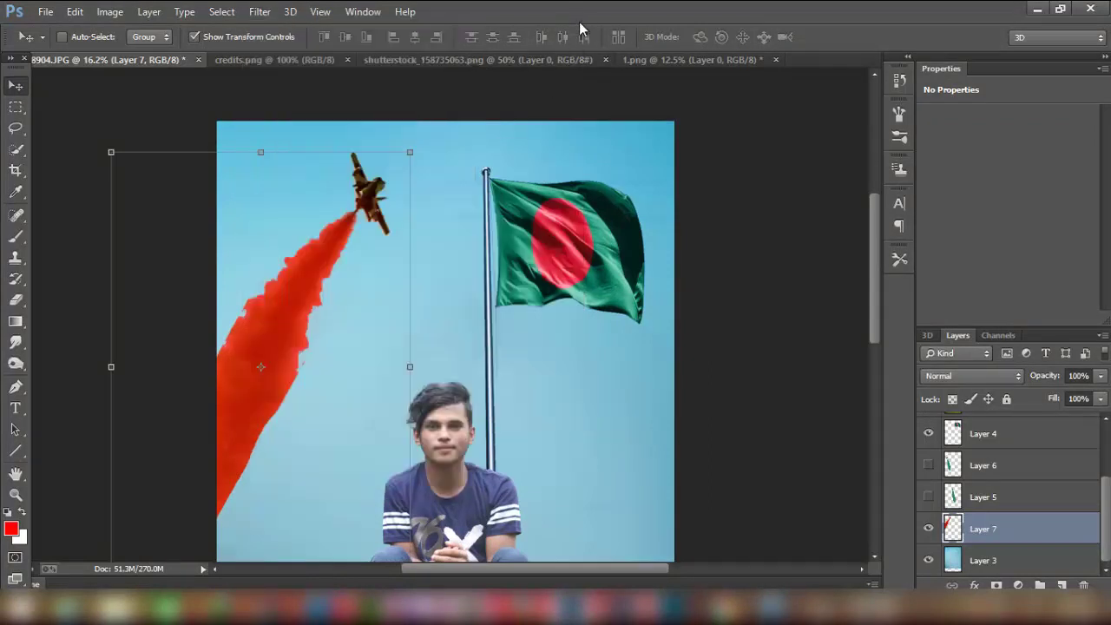
scroll(782, 375, "down", 3)
Step: Show Layer 5, shrink it to about 57%, tilt it 38°, and place it lower left
left_click(1002, 490)
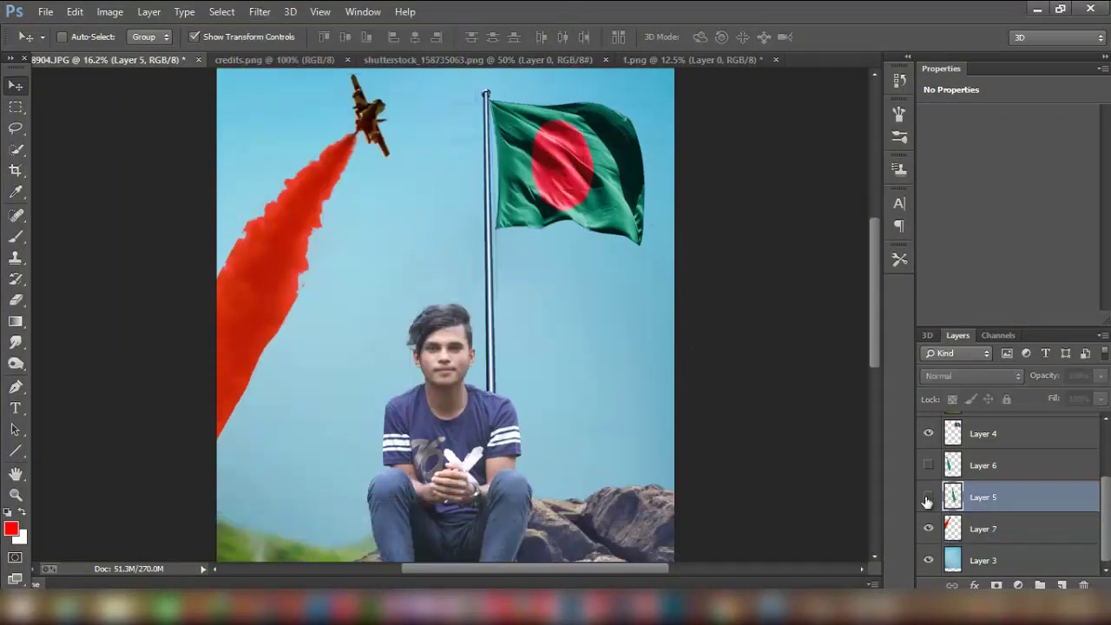
left_click(928, 497)
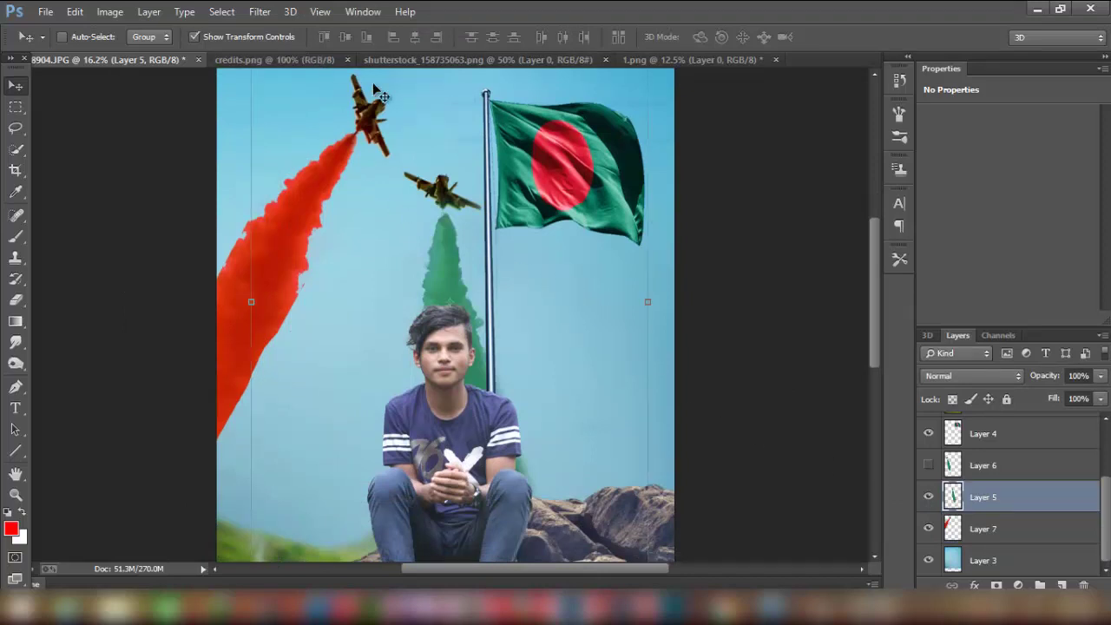
scroll(530, 229, "down", 1, "alt")
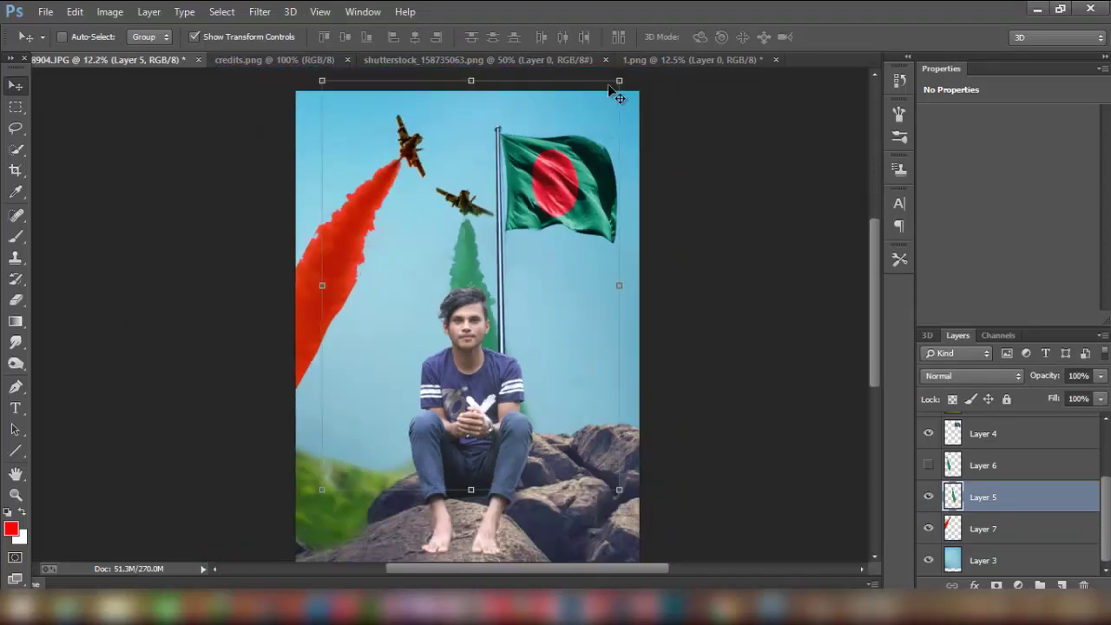
left_click_drag(617, 79, 492, 258)
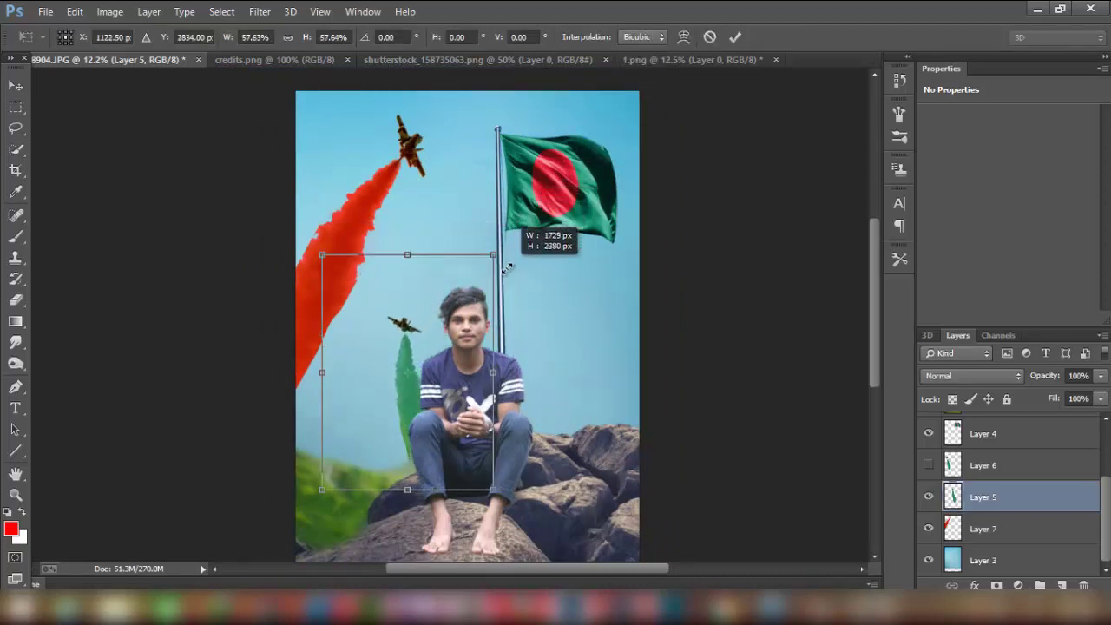
left_click_drag(526, 282, 552, 364)
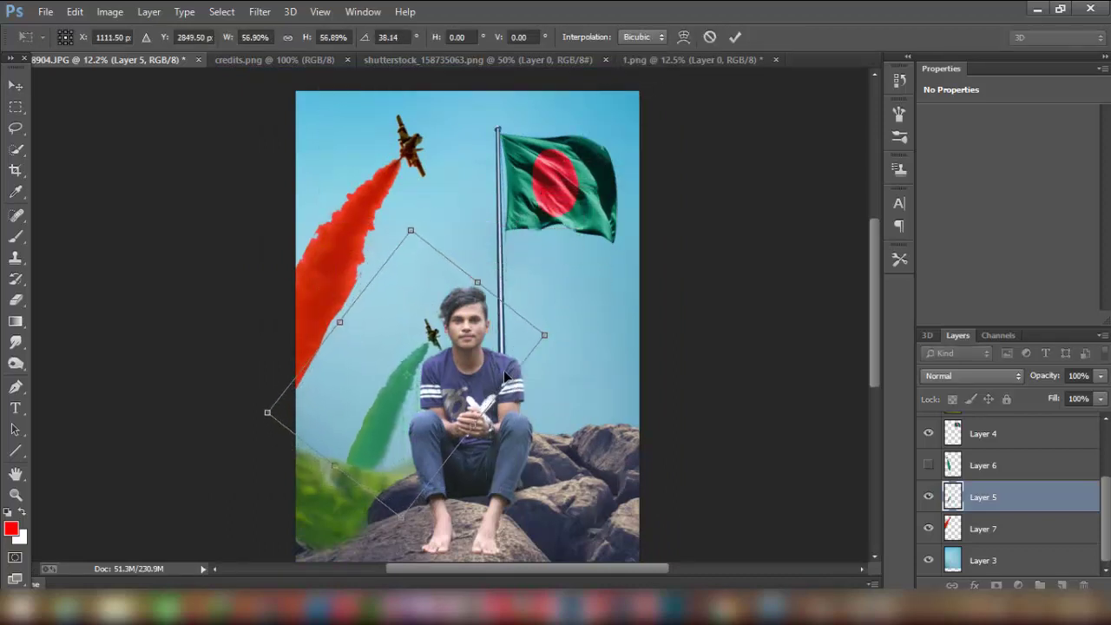
mouse_move(473, 326)
left_mouse_down()
mouse_move(445, 373)
mouse_move(426, 384)
mouse_move(419, 372)
left_mouse_up()
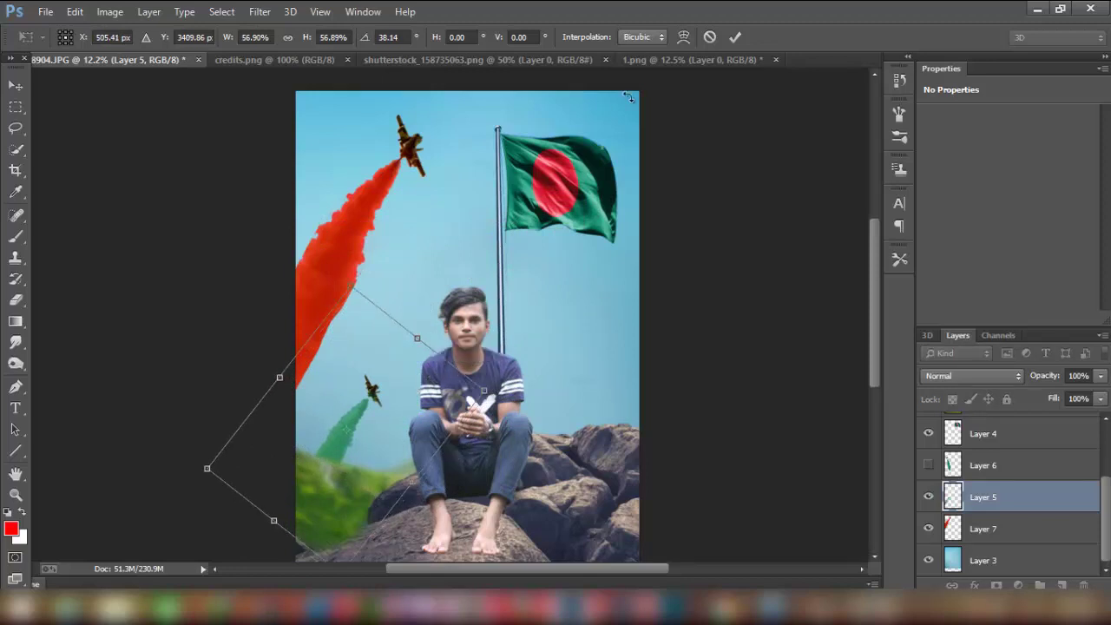
left_click(735, 36)
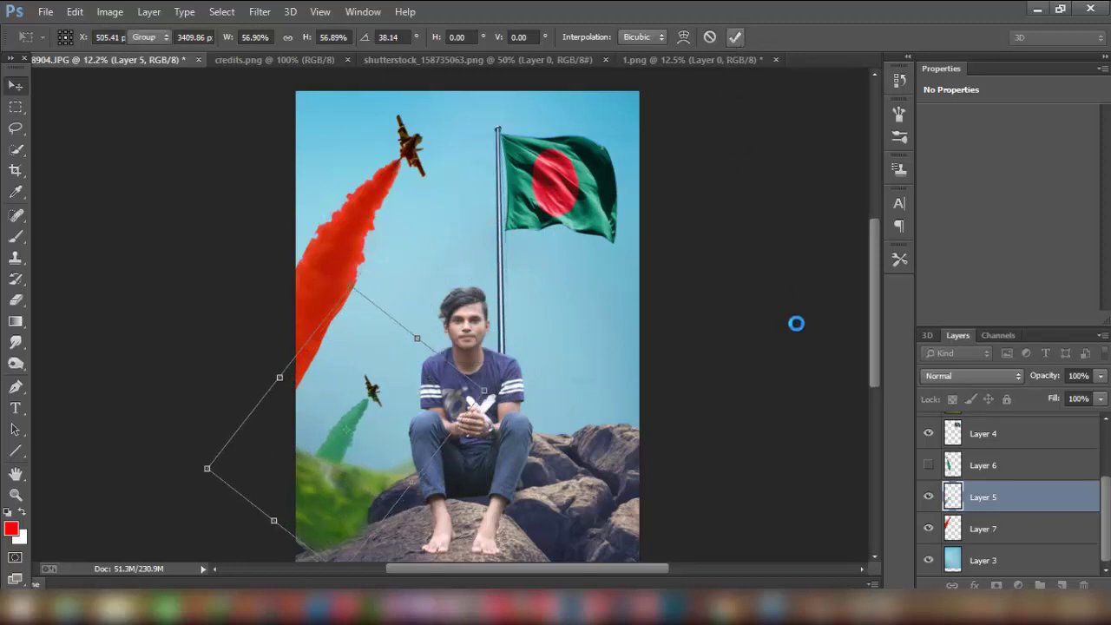
Step: Show Layer 6, scale it to about 114%, tilt 33°, and place it right of the boy
left_click(990, 473)
left_click(929, 465)
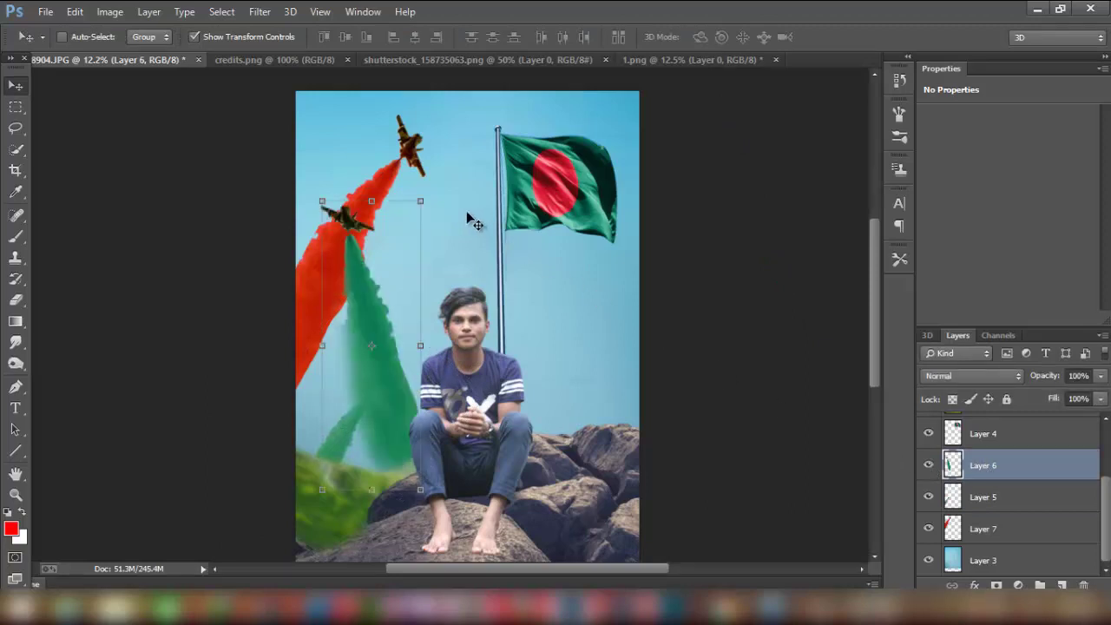
mouse_move(423, 202)
left_mouse_down()
mouse_move(455, 172)
mouse_move(465, 309)
left_mouse_up()
left_click_drag(432, 232, 583, 346)
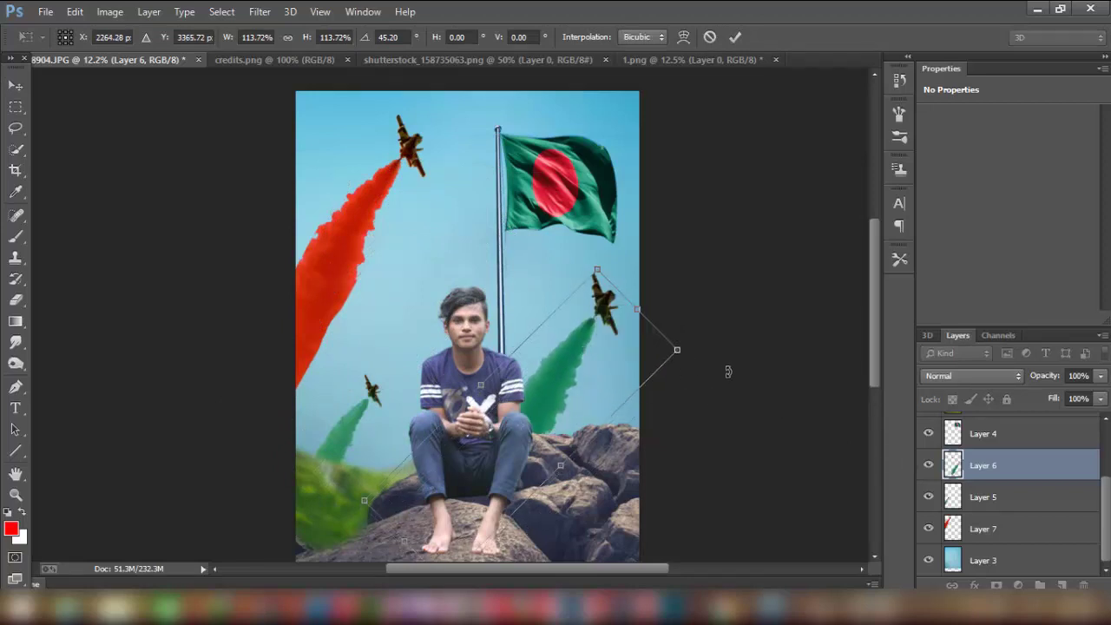
left_click_drag(726, 376, 701, 331)
left_click_drag(609, 335, 628, 359)
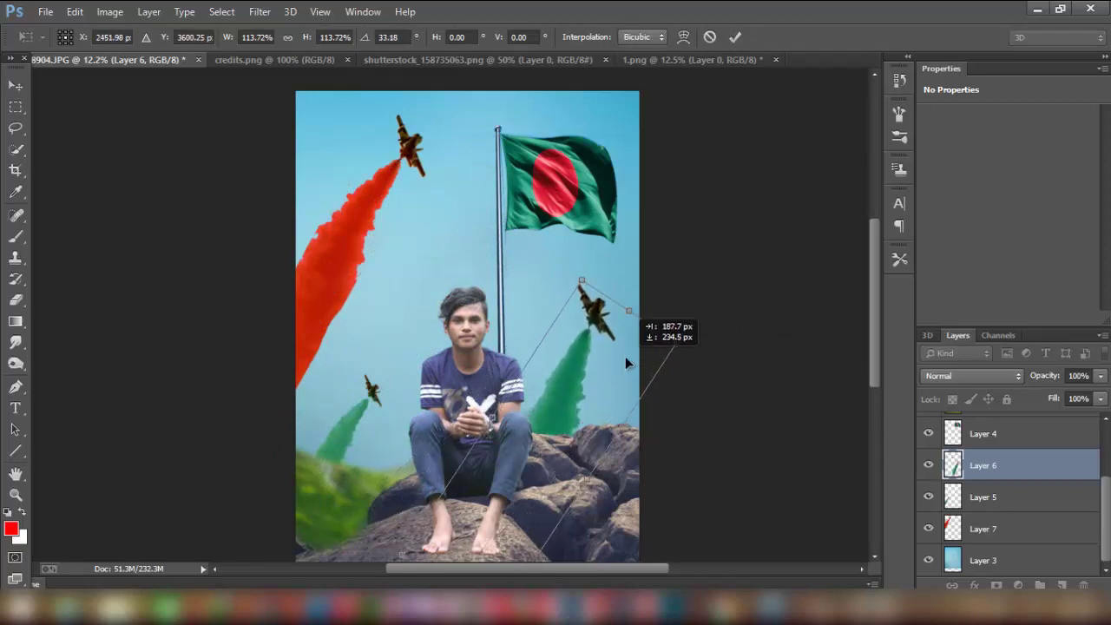
left_click(736, 38)
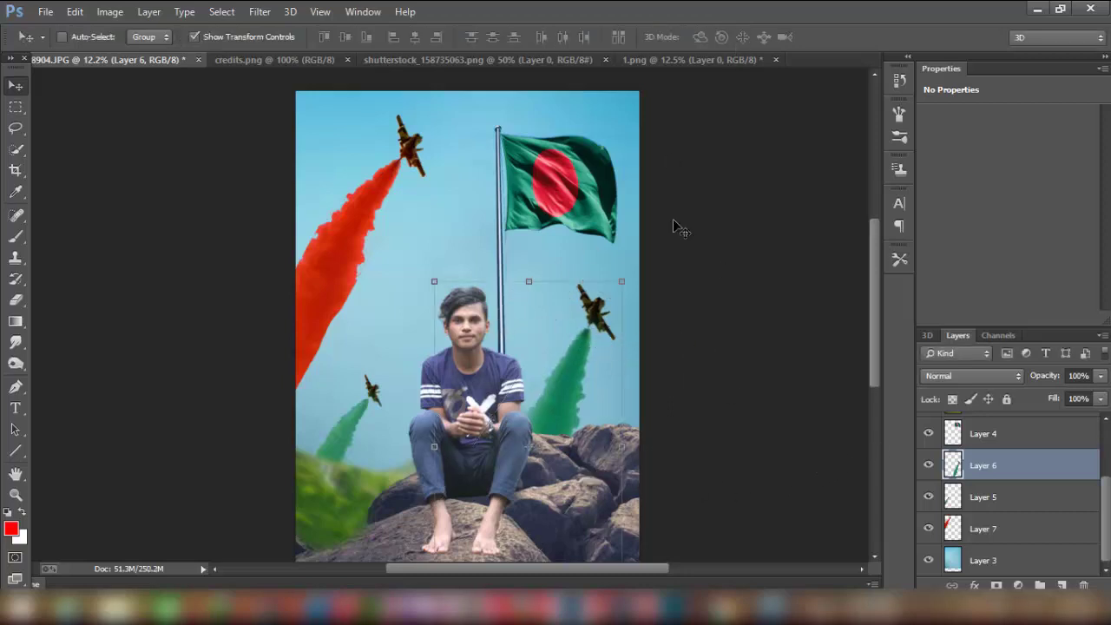
left_click(269, 37)
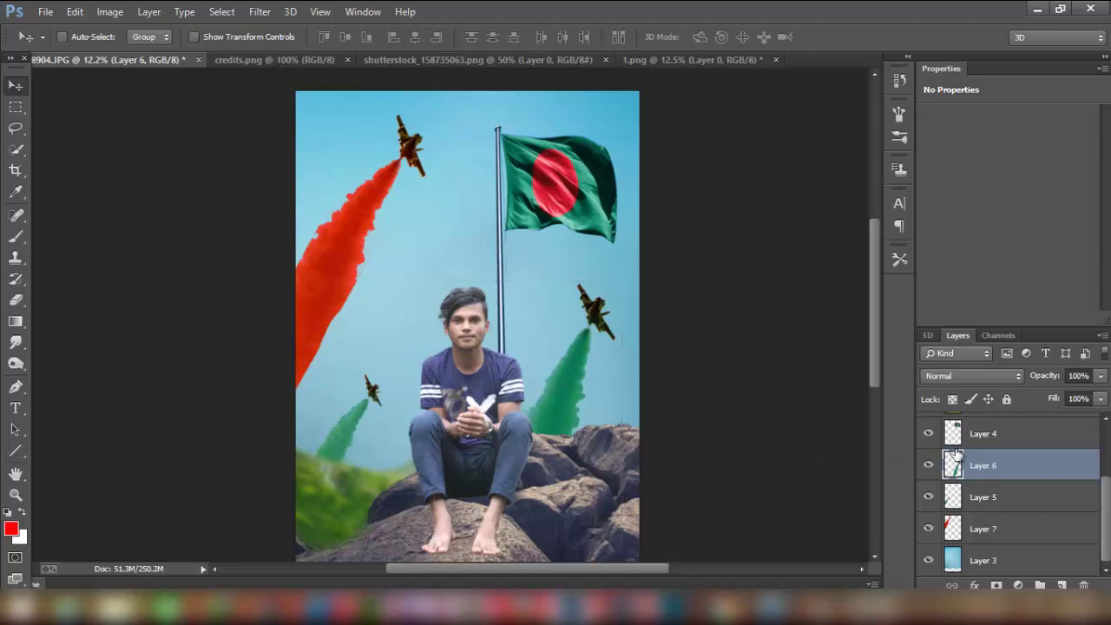
Step: Select the three smoke trail layers and merge them
scroll(966, 445, "up", 3)
left_click(992, 473)
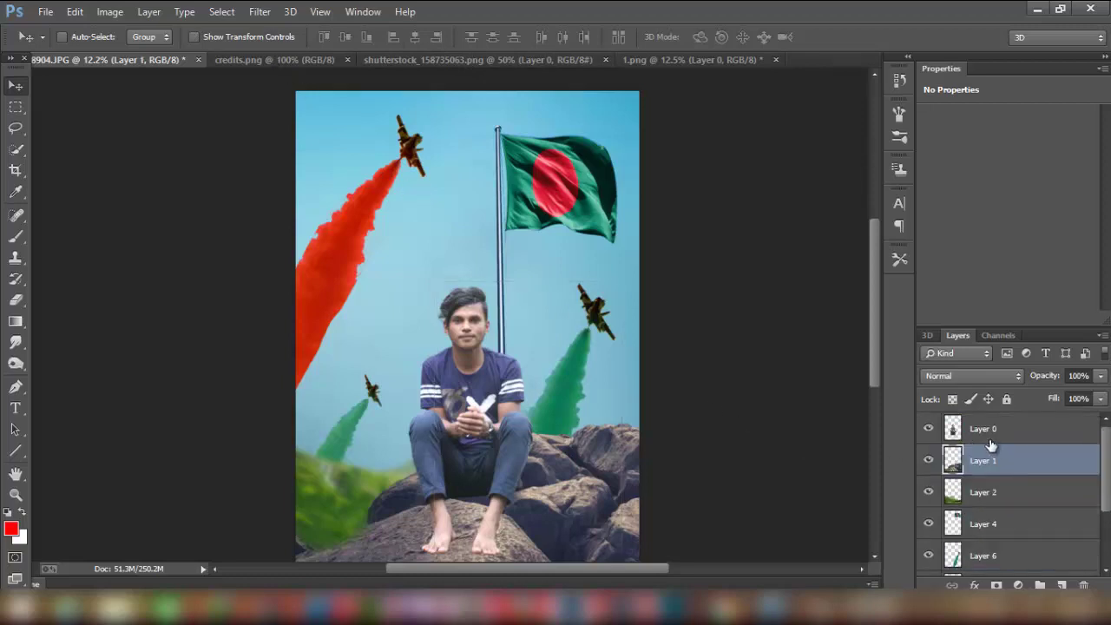
scroll(988, 477, "down", 1)
scroll(998, 508, "down", 2)
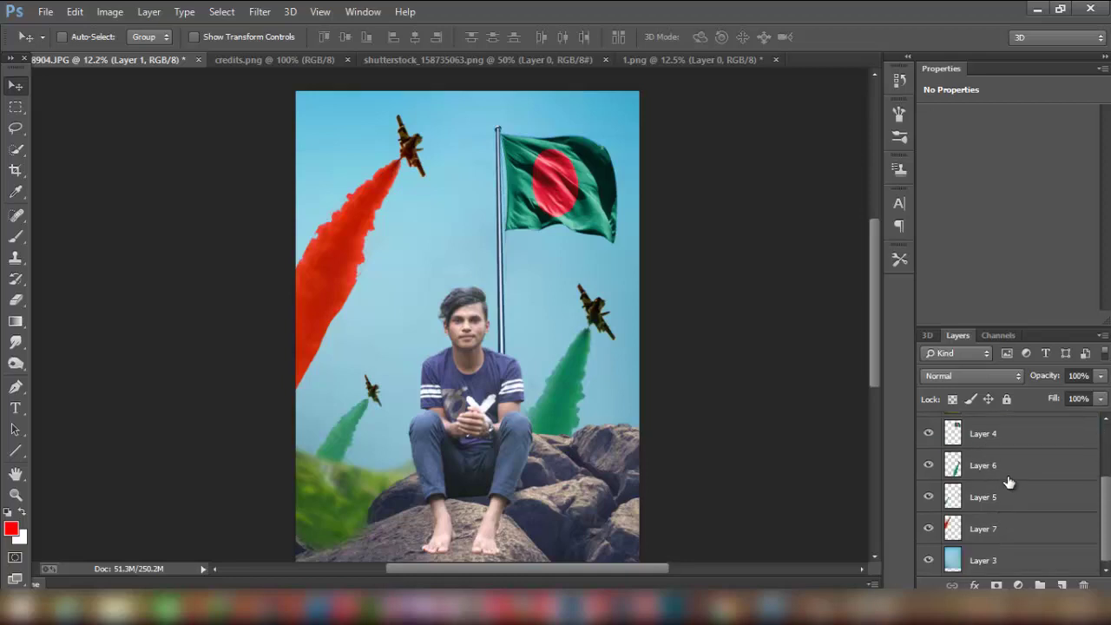
left_click(1008, 476, "ctrl")
left_click(1003, 499, "ctrl")
left_click(998, 526, "ctrl")
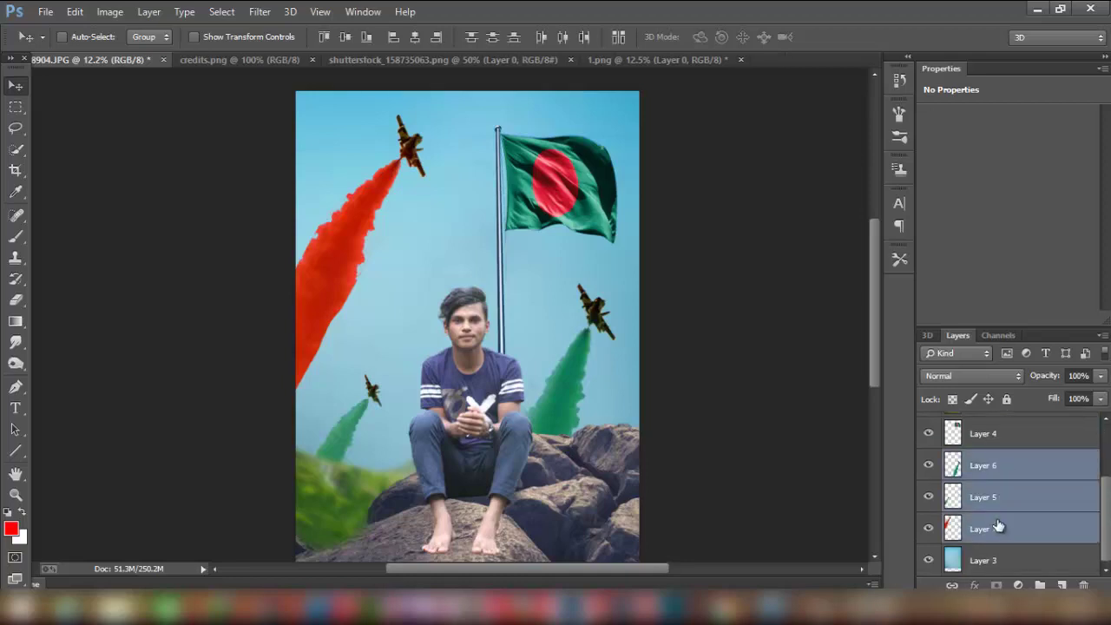
right_click(1001, 497)
left_click(743, 469)
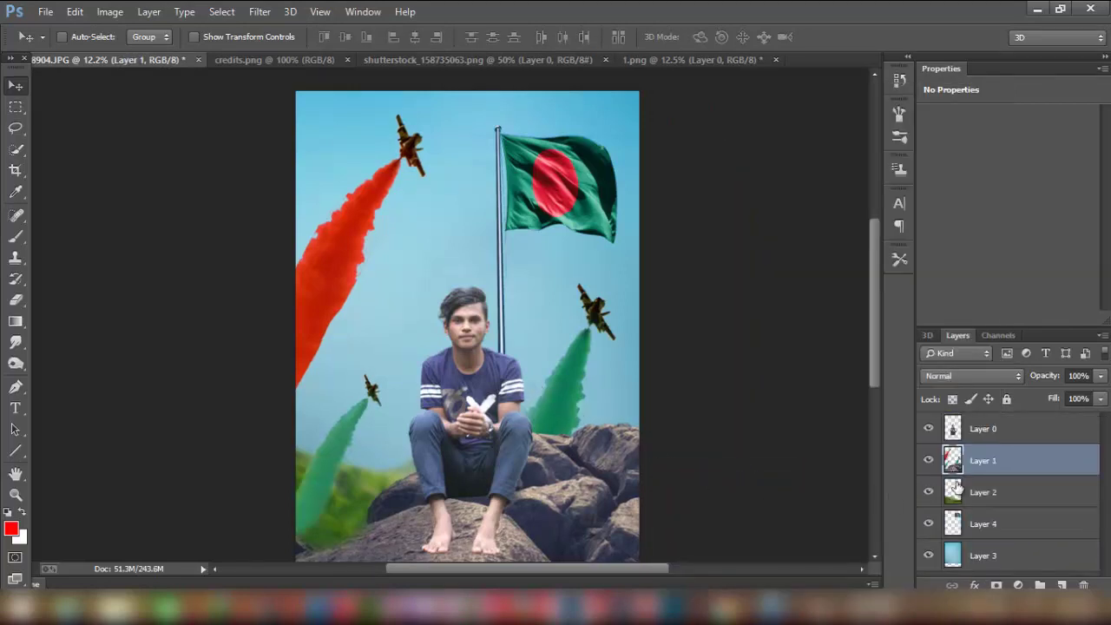
Step: Undo the accidental rocks layer reorder and merge Layers 5, 6 and 7 into Layer 6
left_click_drag(991, 474, 985, 537)
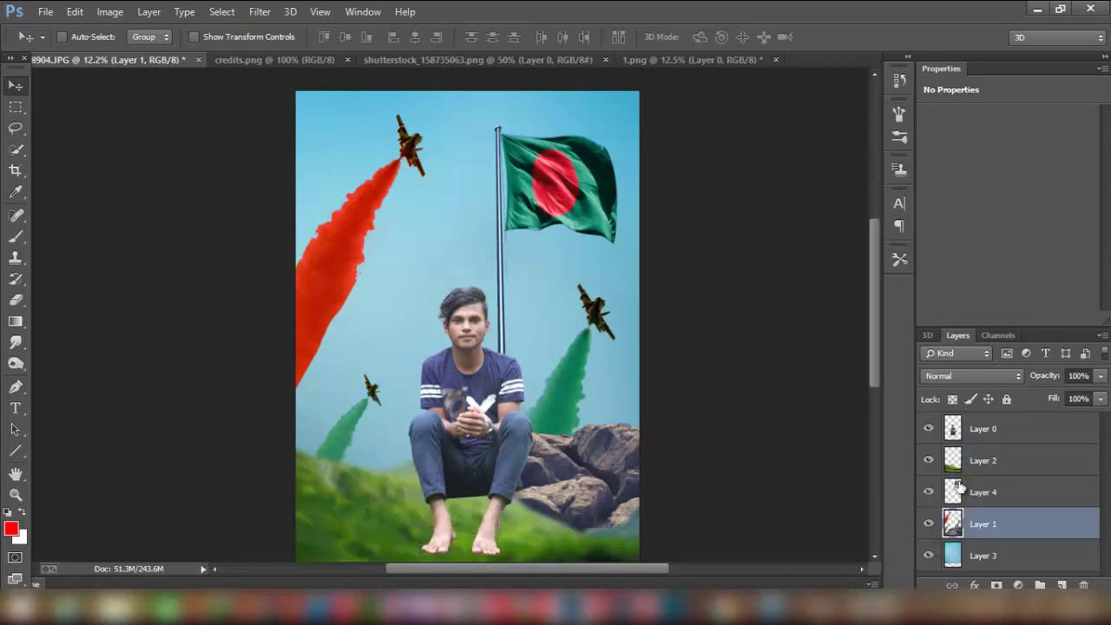
key("ctrl+v")
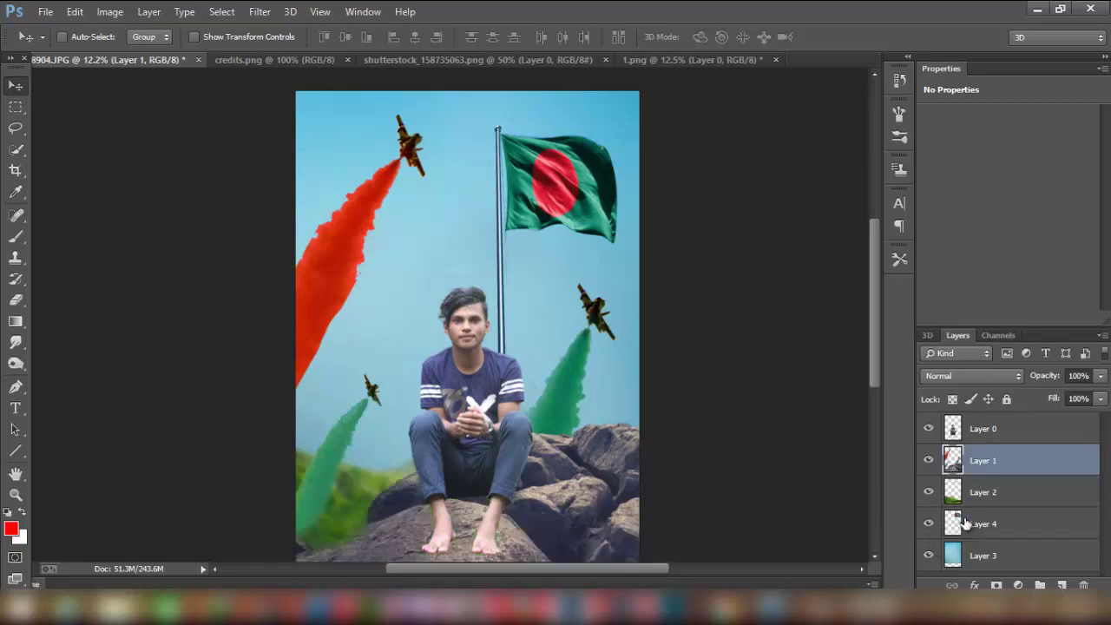
scroll(967, 521, "down", 2)
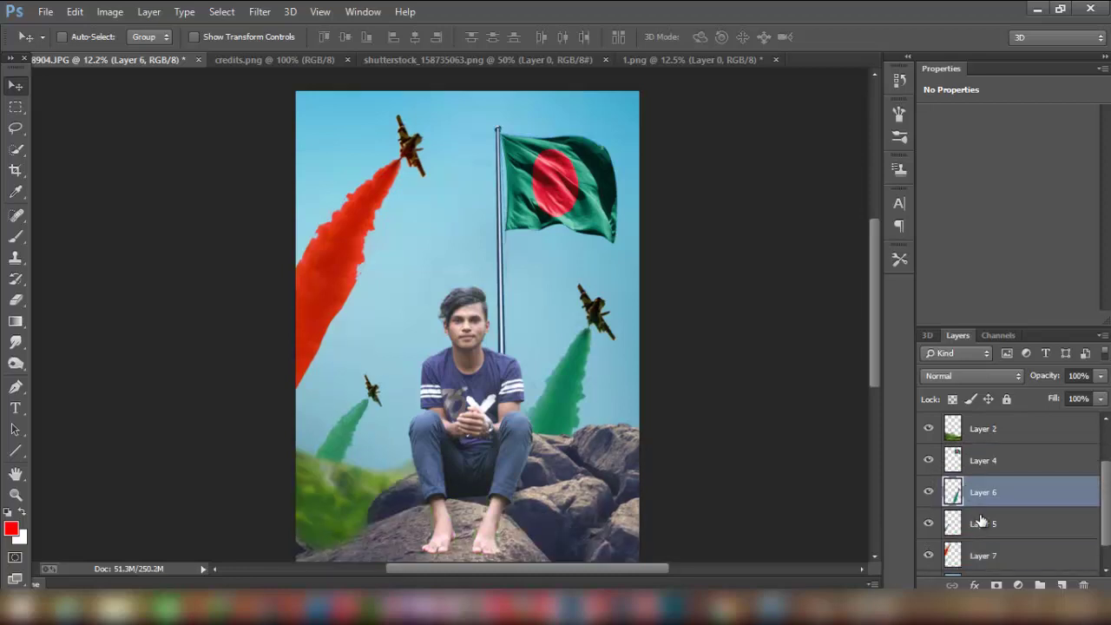
left_click(995, 521)
left_click(995, 495, "ctrl")
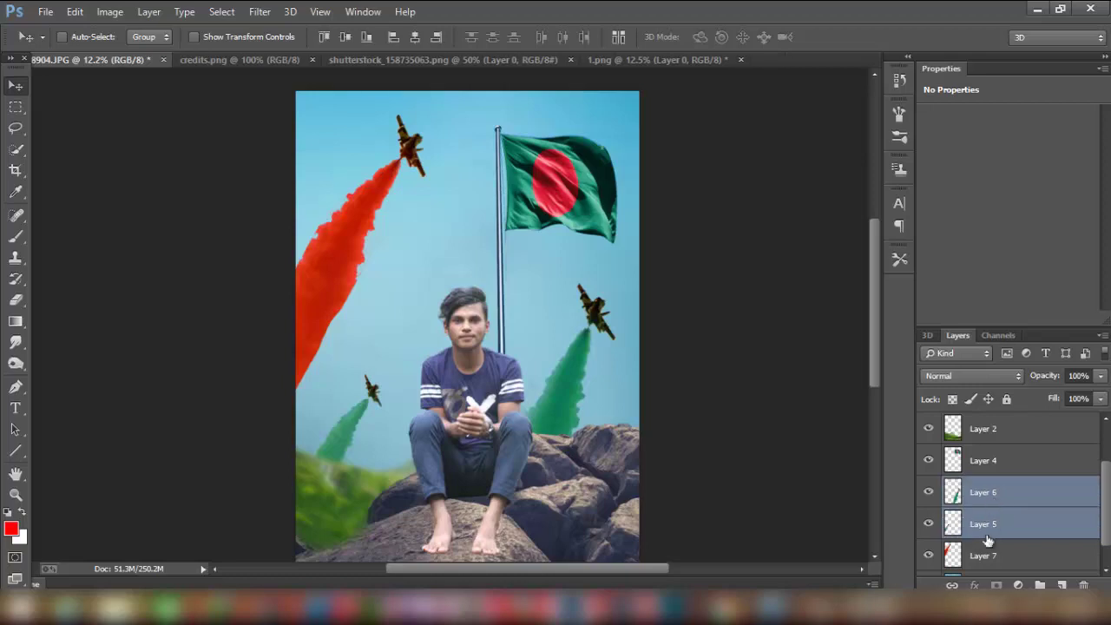
left_click(985, 554, "ctrl")
right_click(993, 524)
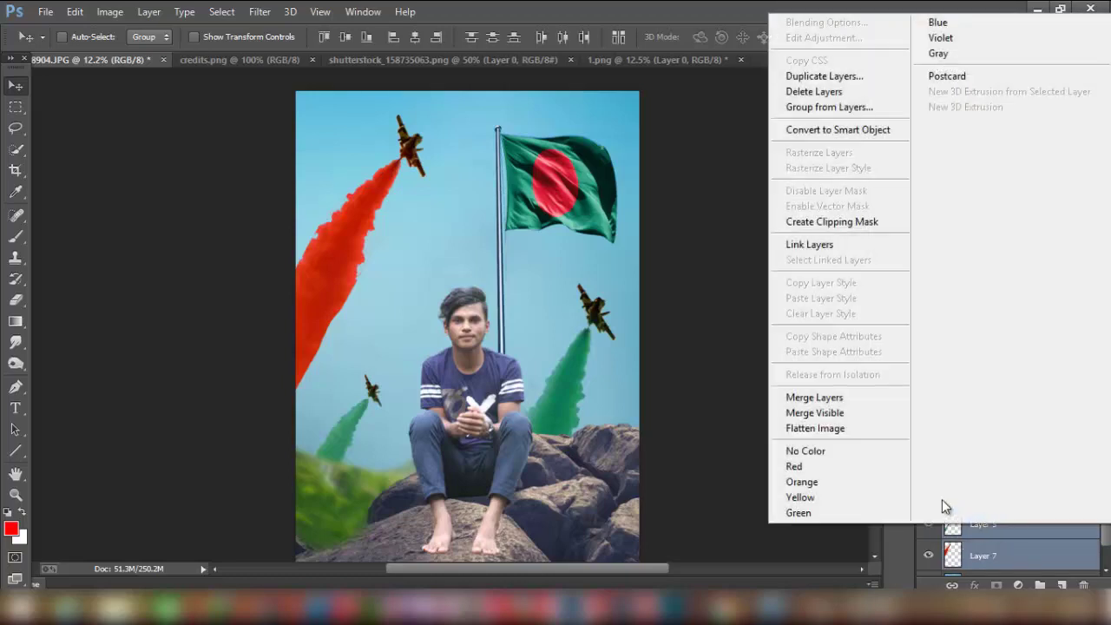
left_click(864, 398)
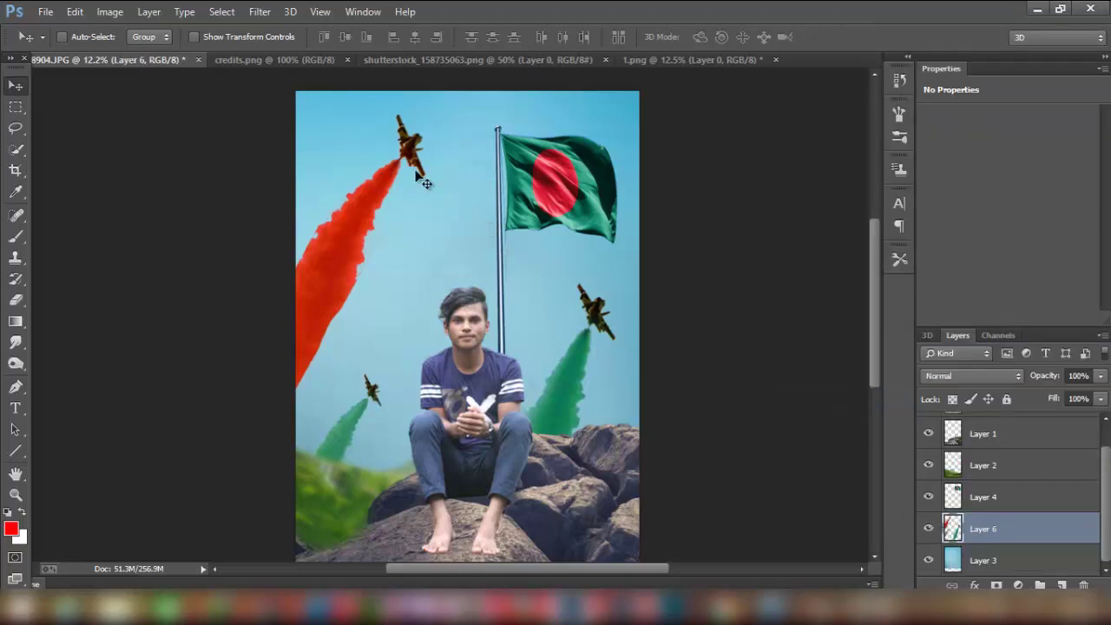
Step: Apply a 25-pixel Shape Blur to the merged smoke Layer 6
left_click(261, 12)
mouse_move(269, 207)
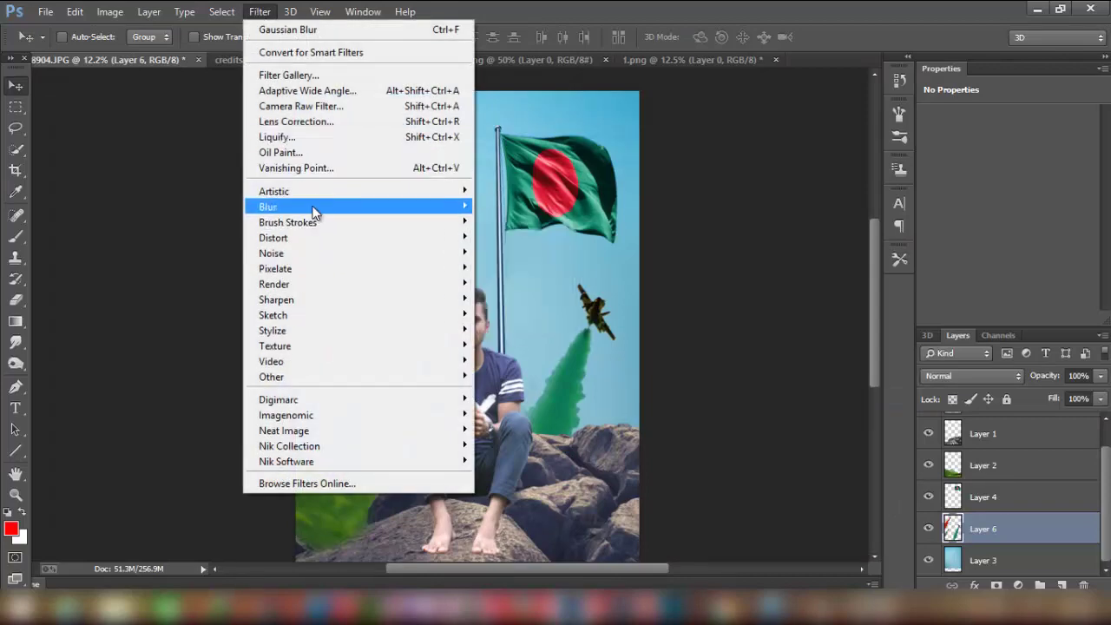
left_click(544, 380)
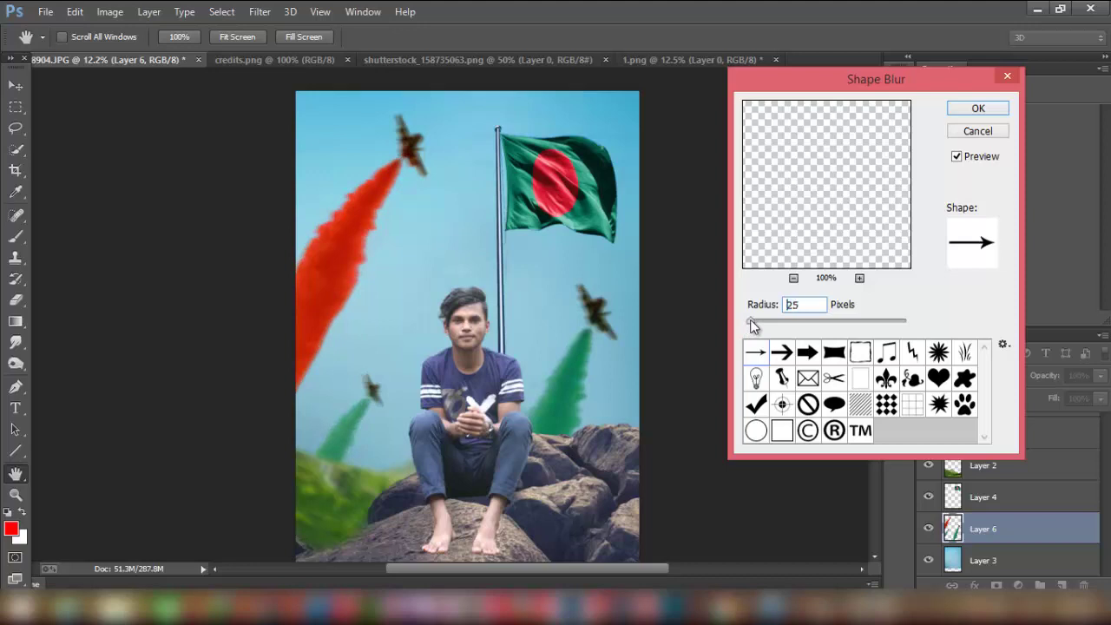
left_click(978, 108)
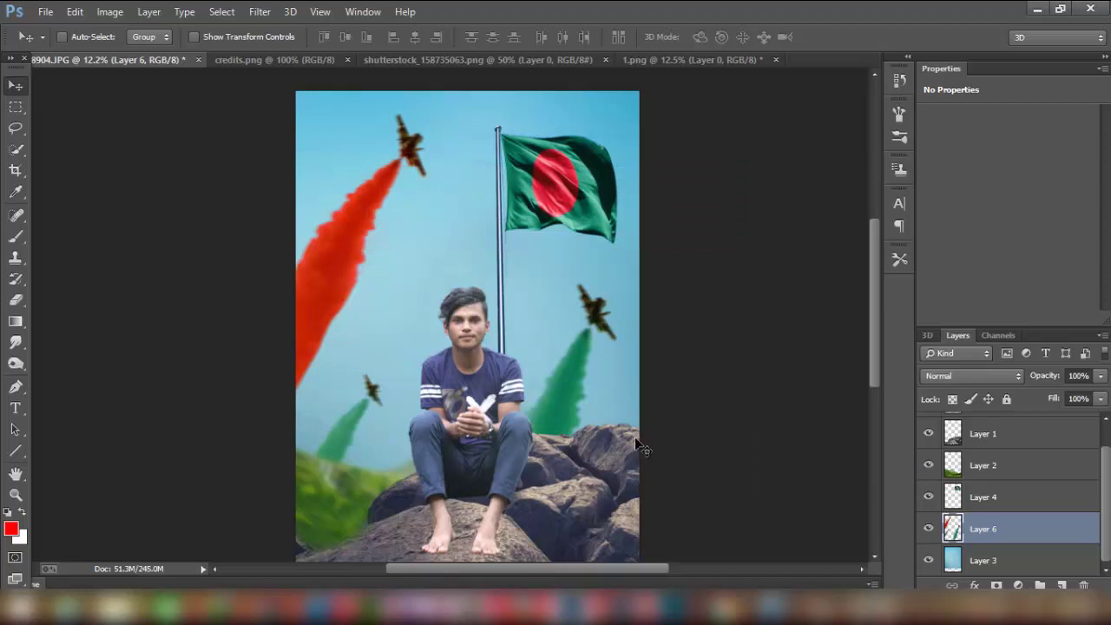
Step: Select the boy's Layer 4 and erase unwanted areas with a smaller eraser
scroll(641, 433, "down", 2)
scroll(640, 434, "up", 1)
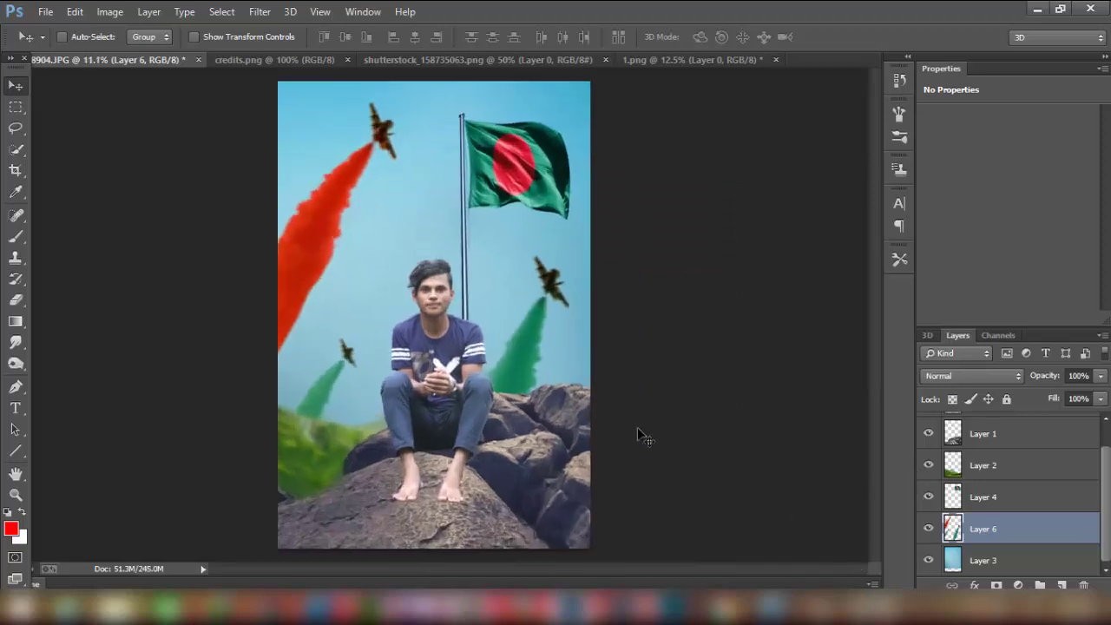
left_click(969, 464)
left_click(980, 497)
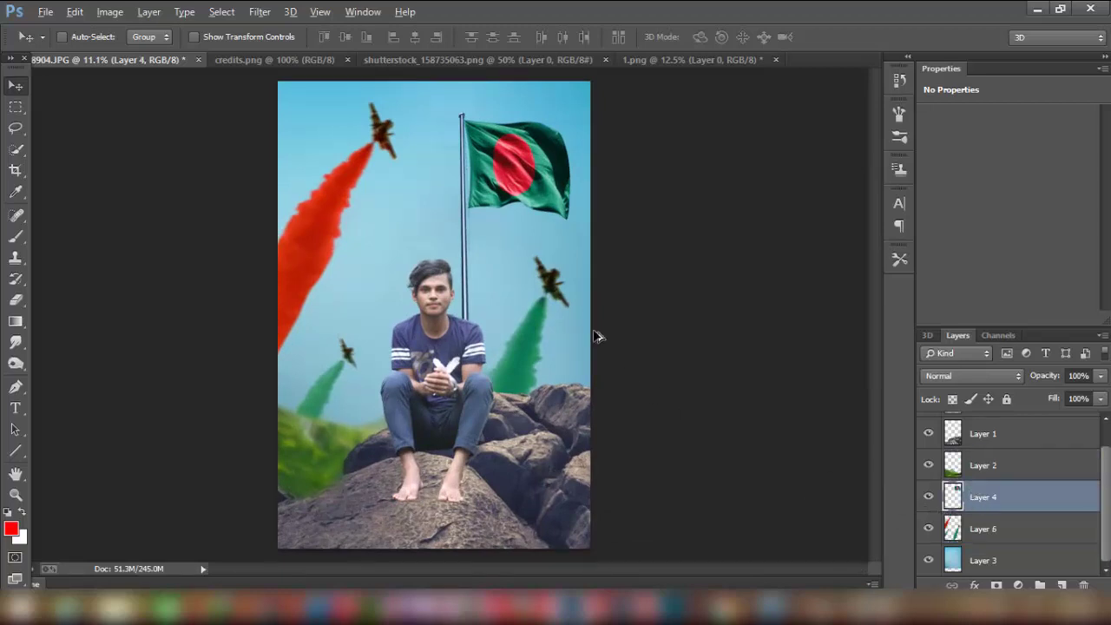
scroll(597, 336, "up", 3)
scroll(313, 286, "up", 2)
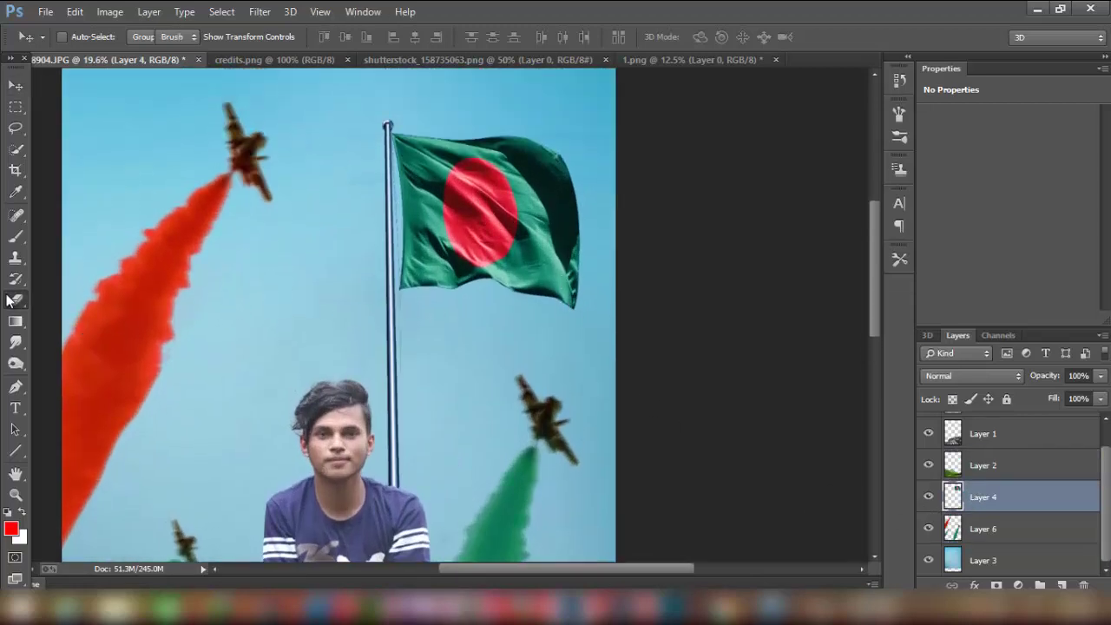
left_click(11, 301)
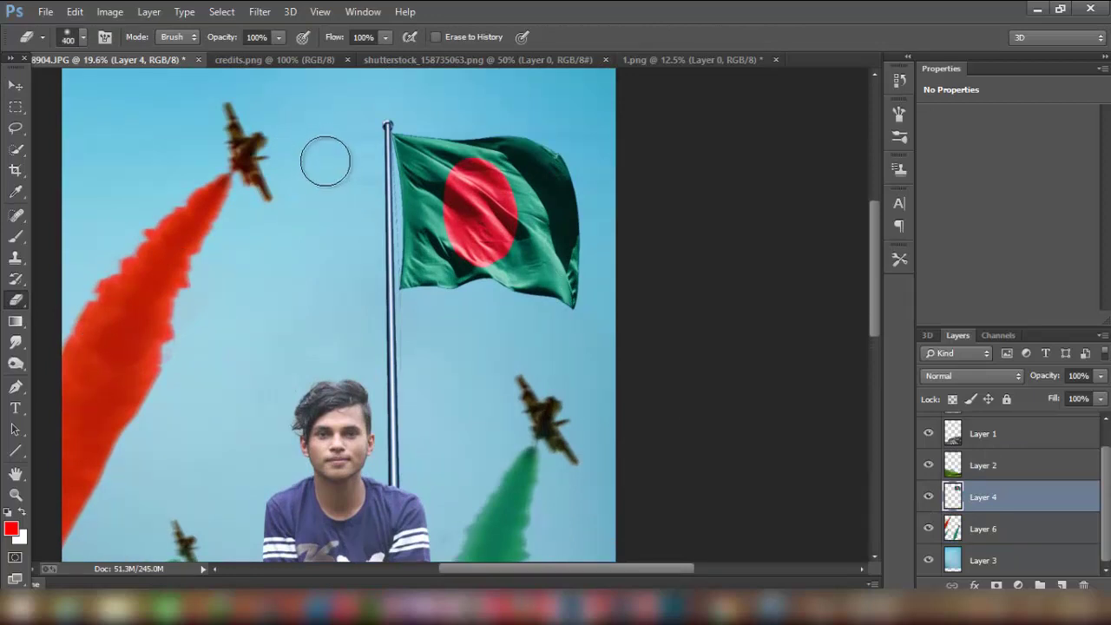
key("bracketleft")
key("bracketleft")
key("bracketleft")
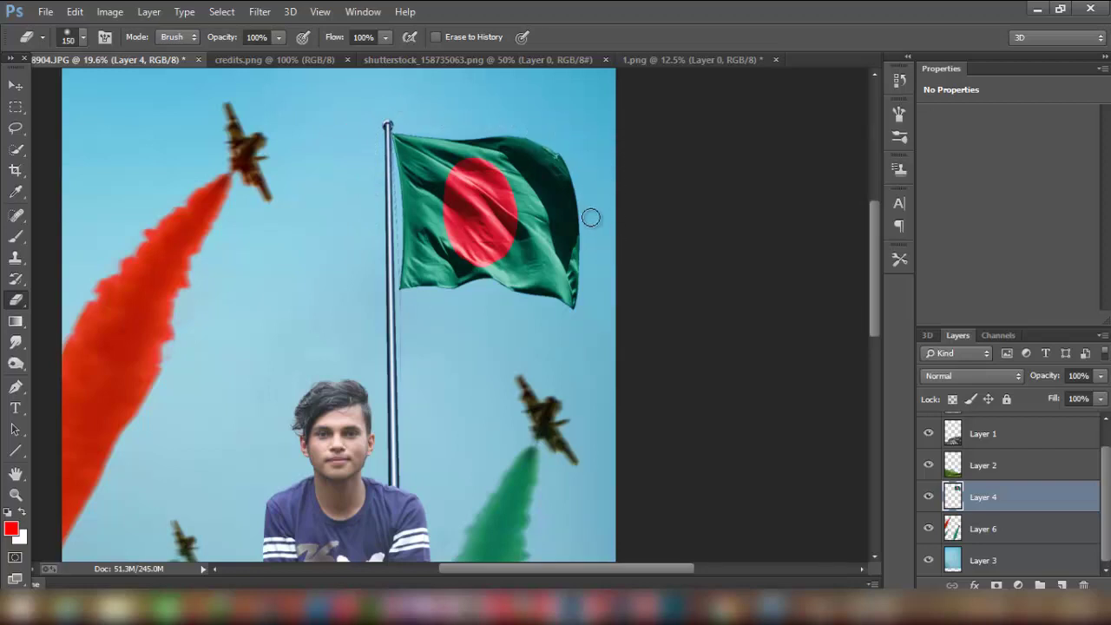
Step: Apply a 1-pixel Defringe to Layer 4 and return to the Move tool
left_click(146, 11)
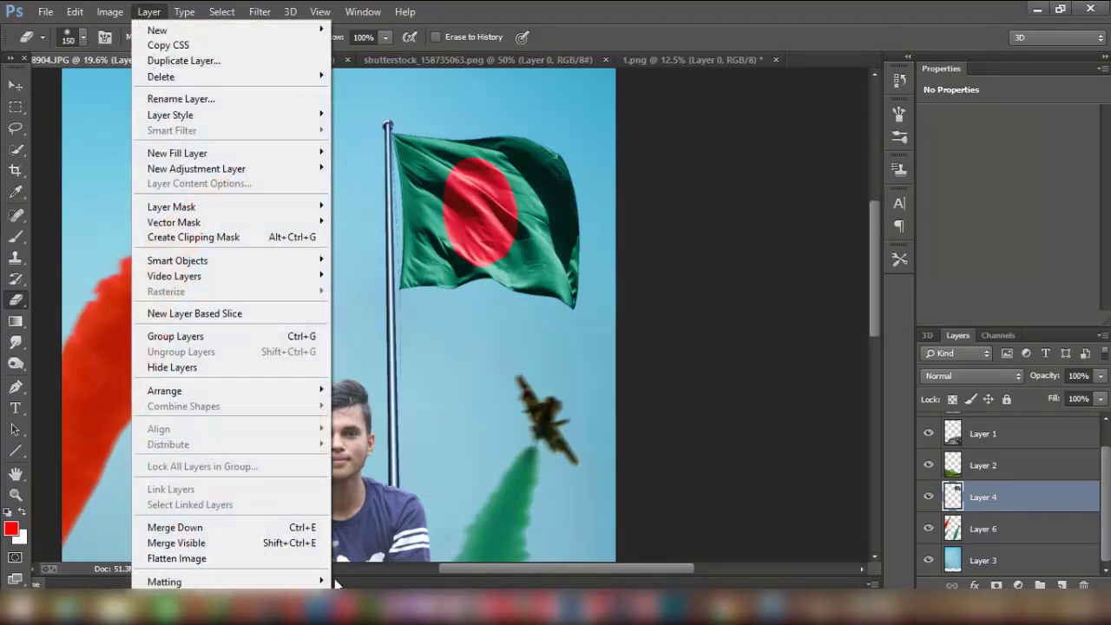
left_click(360, 551)
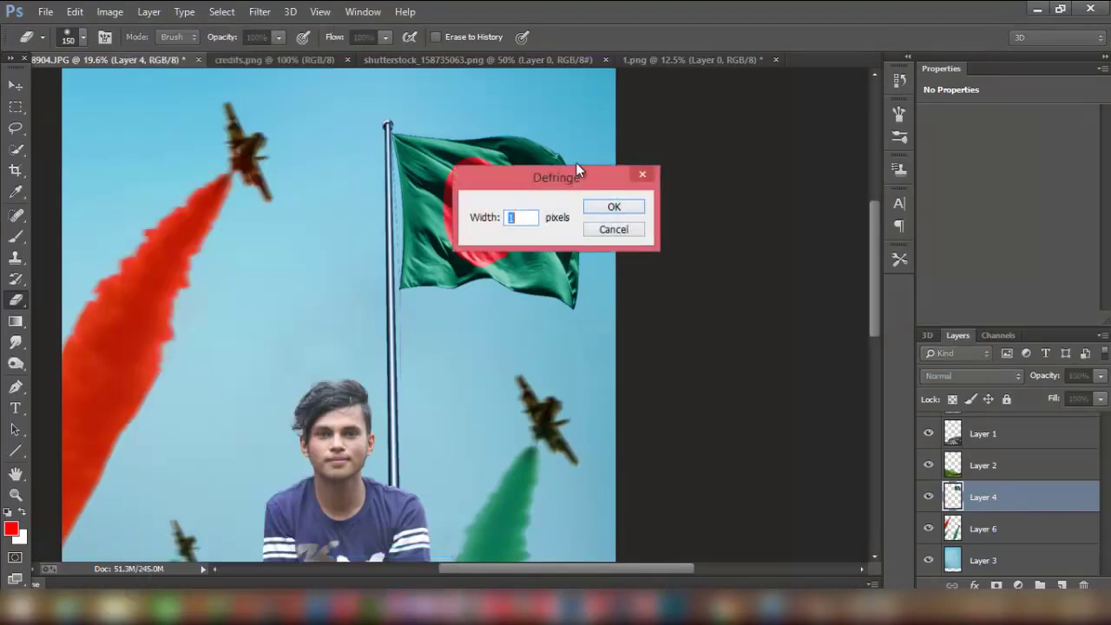
left_click(614, 214)
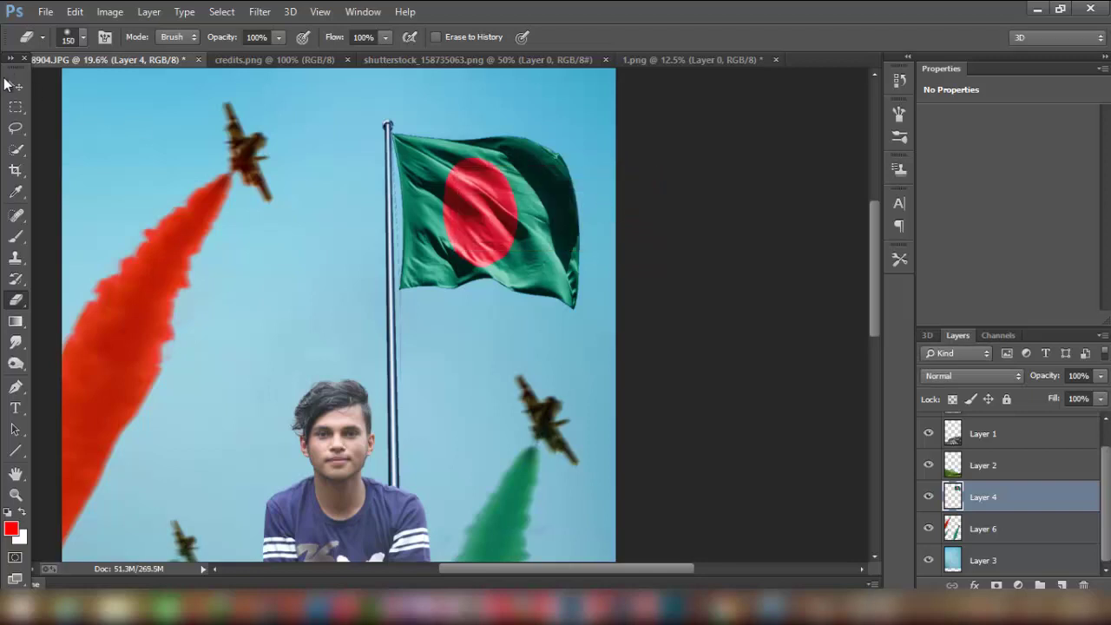
left_click(8, 84)
Step: Load the boy's outline from Layer 0 as a selection and add a new Layer 7 above him
scroll(152, 218, "down", 3)
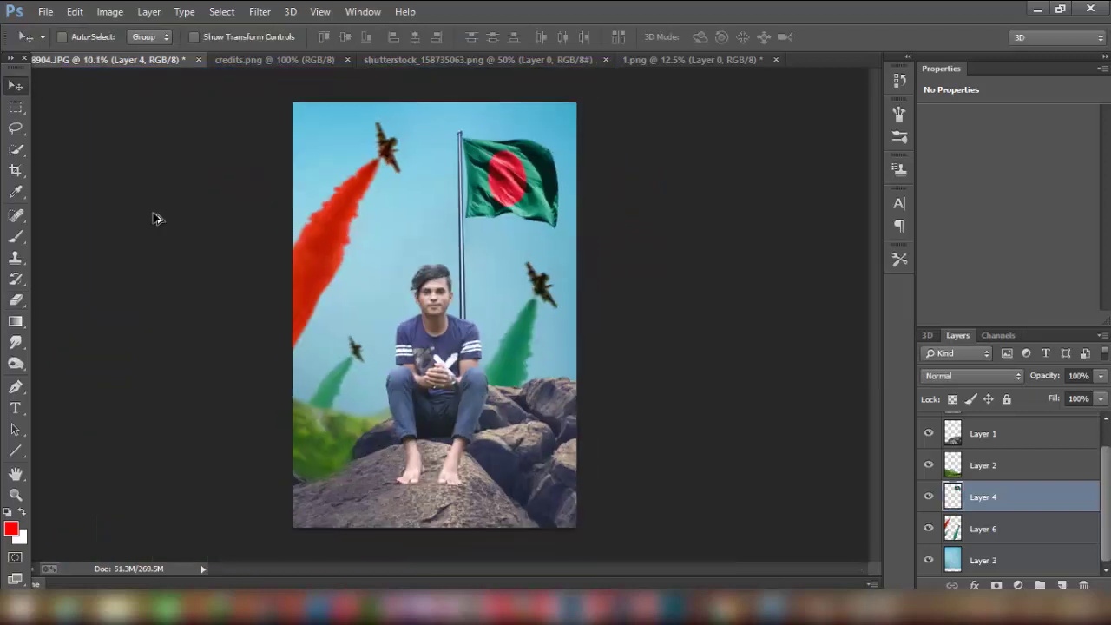
scroll(153, 218, "up", 1)
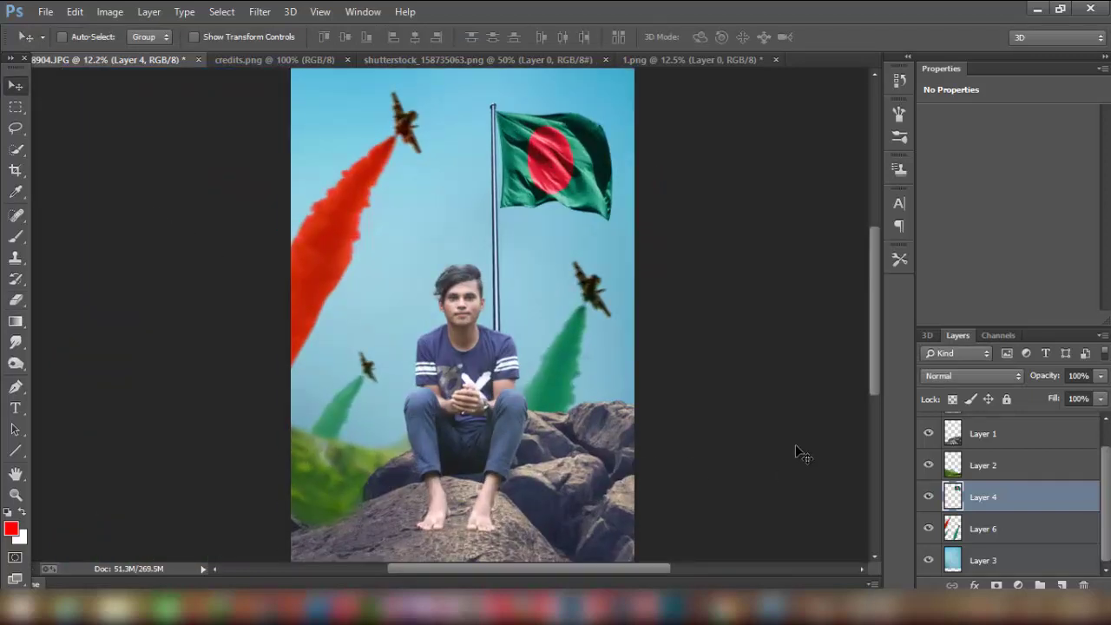
left_click(1001, 443)
scroll(1001, 445, "up", 1)
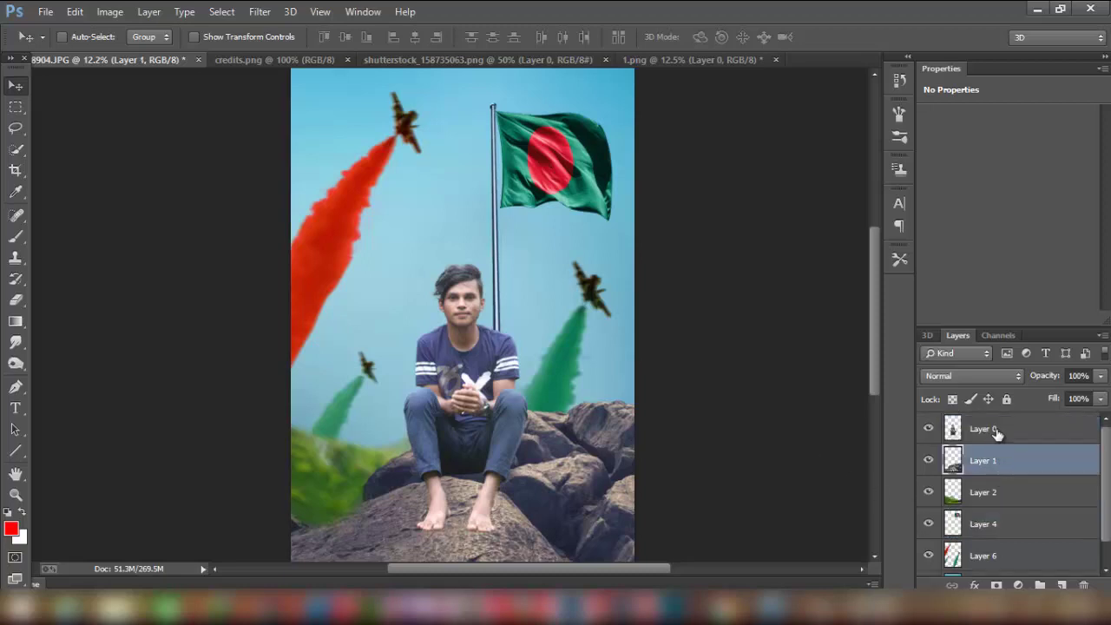
left_click(1001, 434)
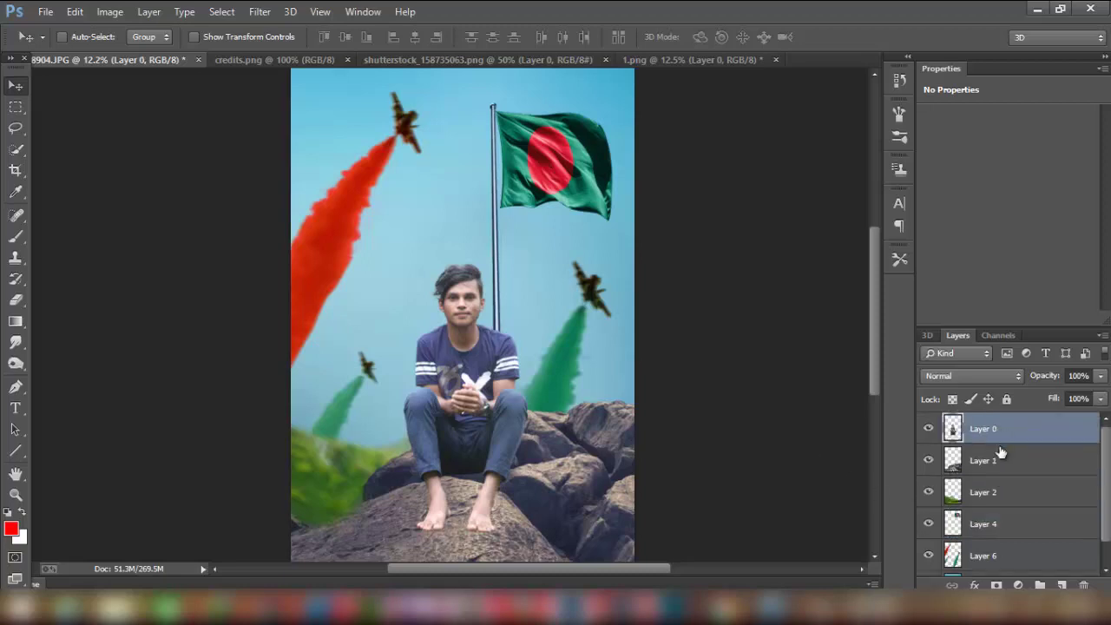
left_click(952, 437, "ctrl")
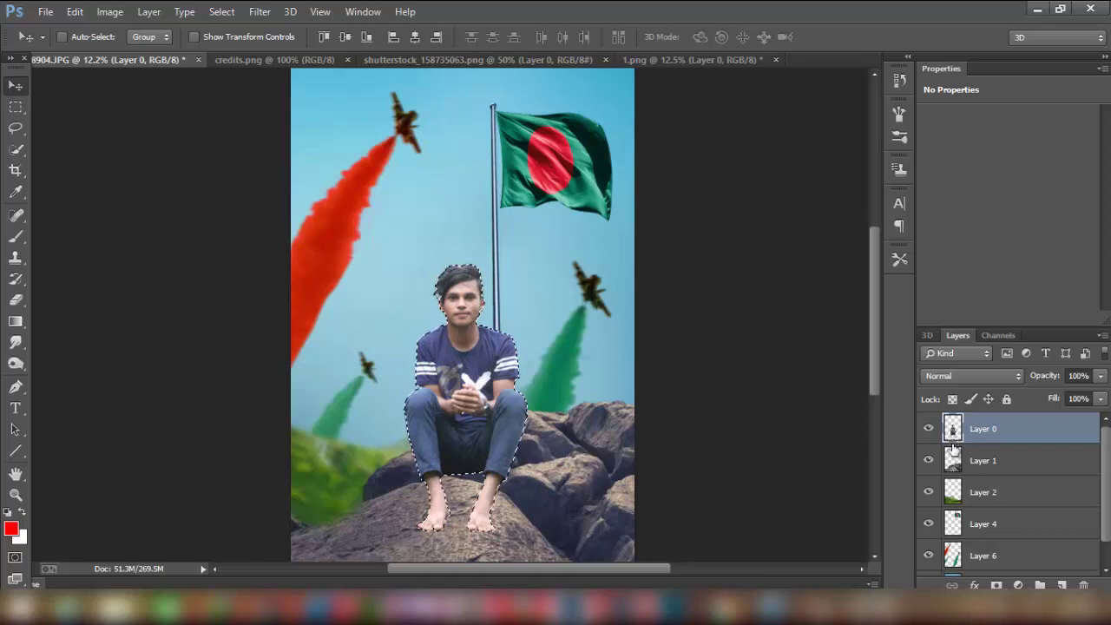
left_click(1062, 586)
left_click(1007, 460, "shift")
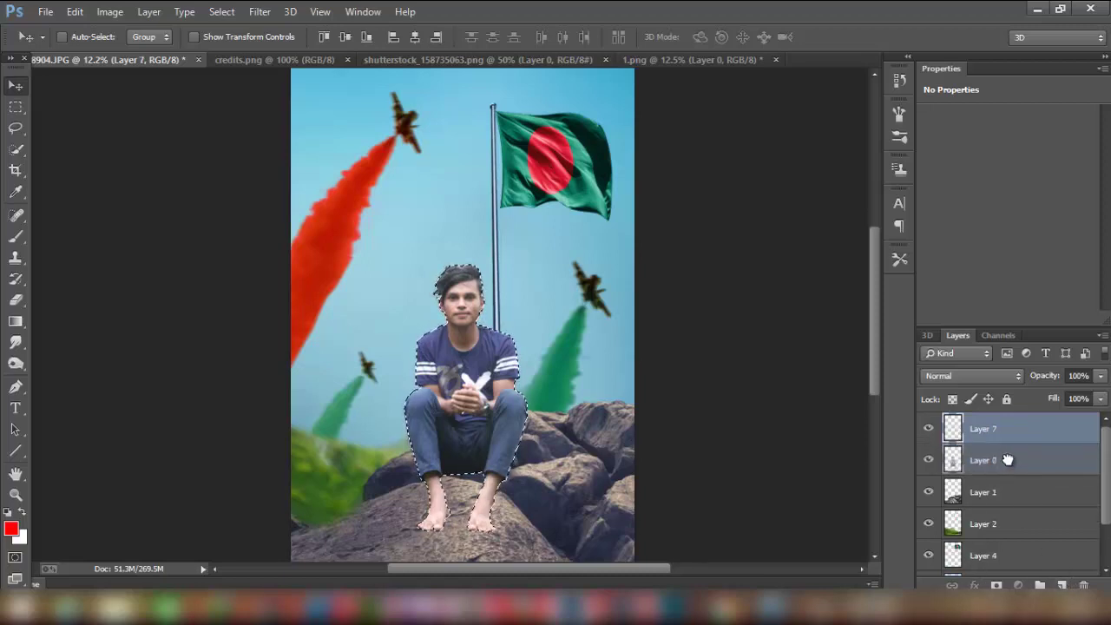
left_click(1007, 462, "ctrl")
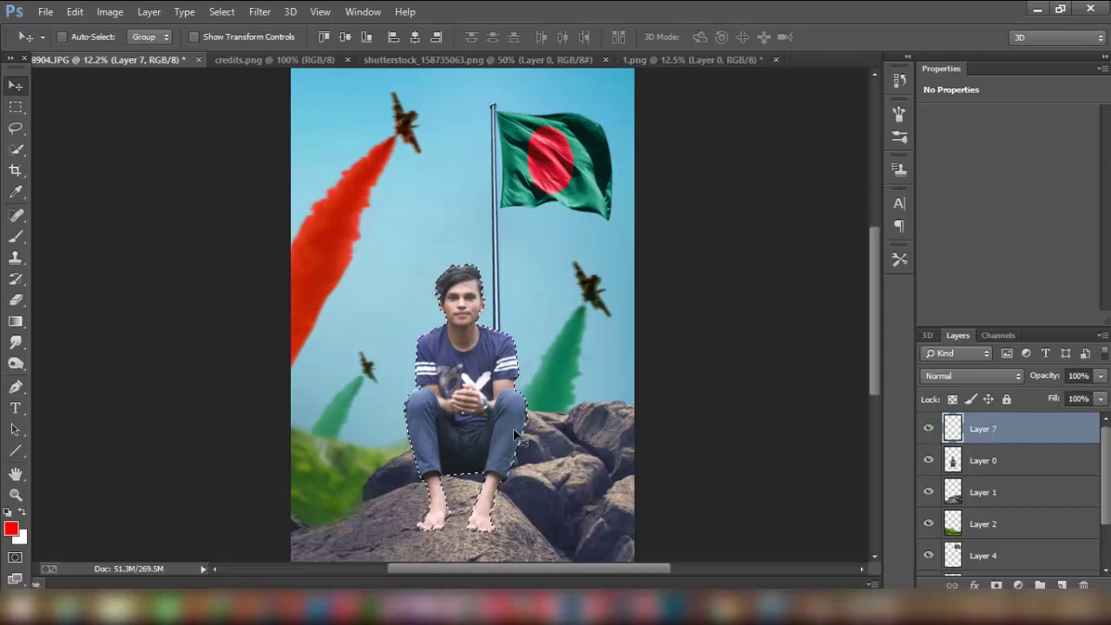
Step: Invert the selection so painting affects only the area outside the boy
scroll(356, 469, "up", 2)
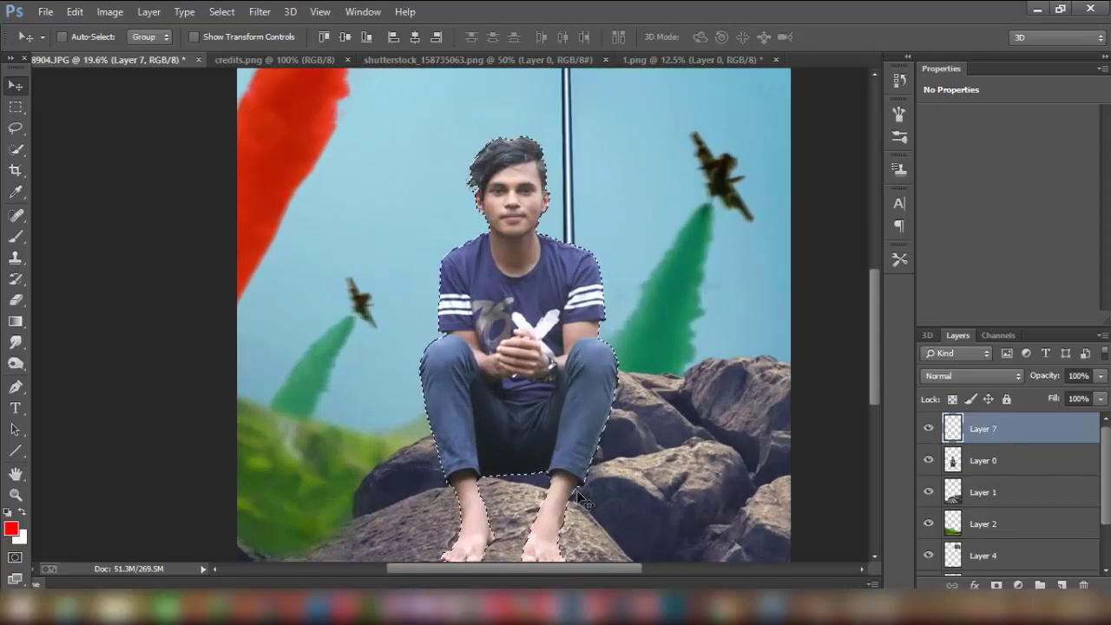
scroll(316, 301, "up", 1)
left_click(216, 12)
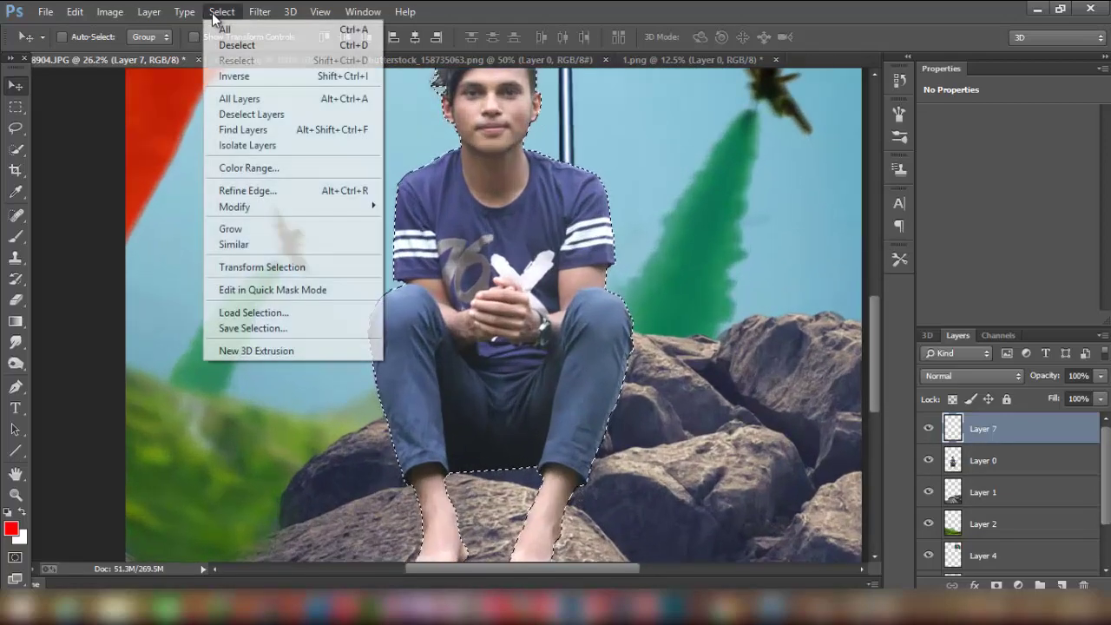
left_click(235, 75)
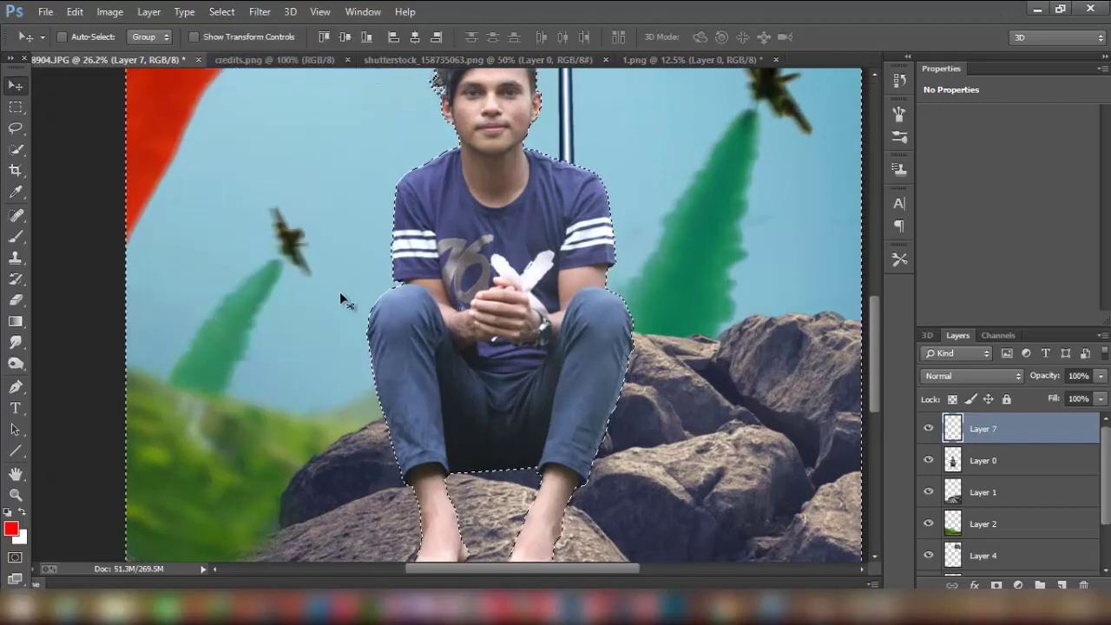
scroll(340, 292, "down", 2)
scroll(340, 294, "down", 2)
Step: Paint black shadow into the gap between the boy's feet on Layer 7, then deselect
left_click(16, 236)
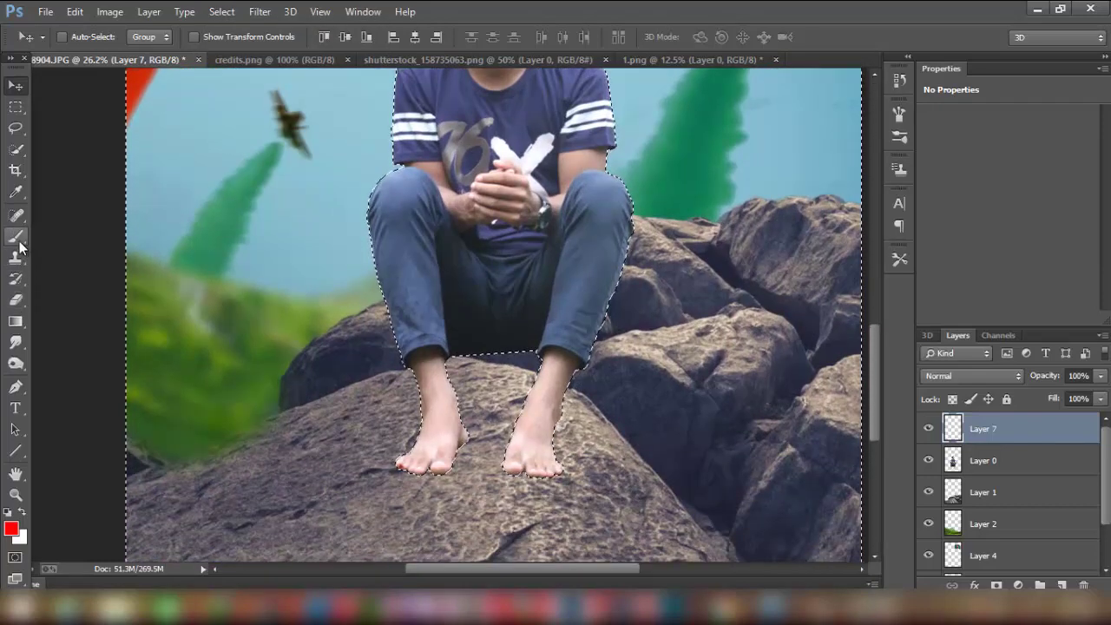
left_click(9, 513)
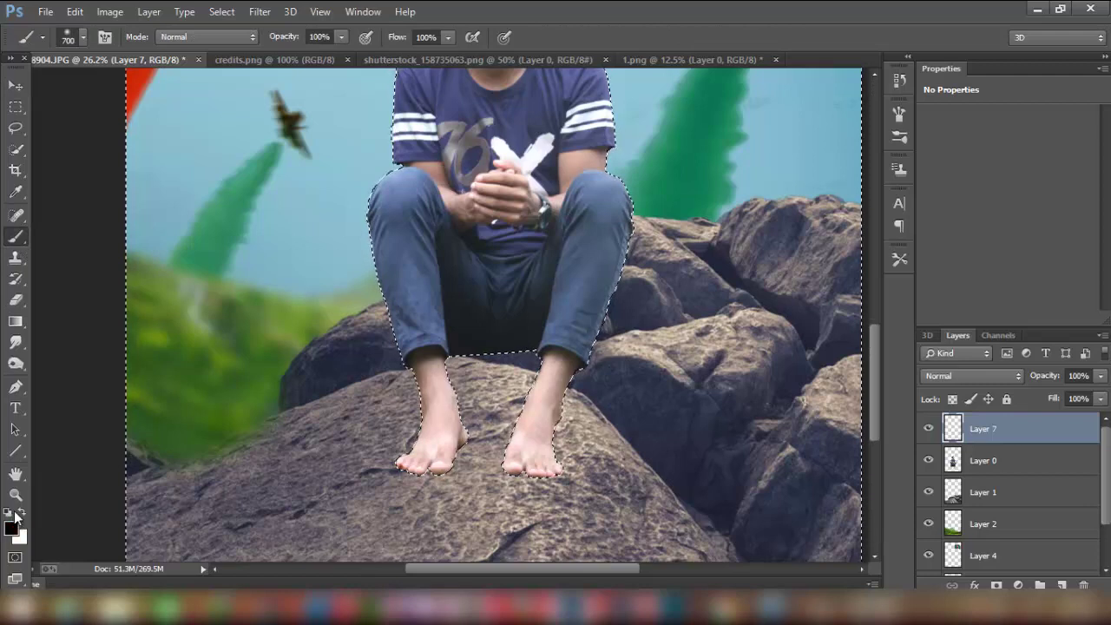
left_click_drag(487, 420, 497, 345)
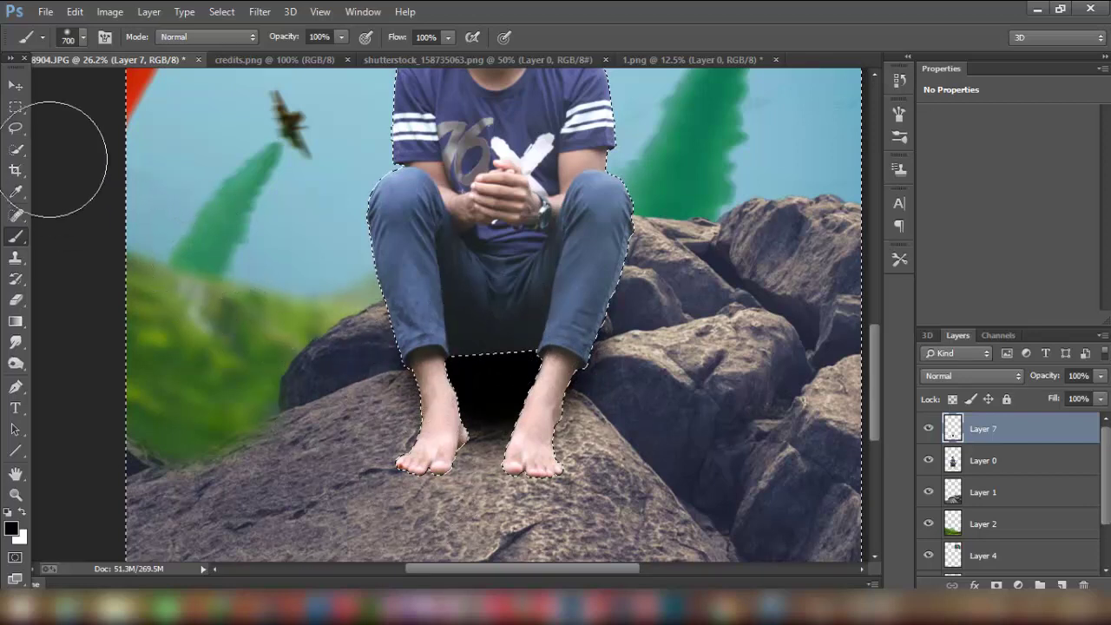
left_click(21, 87)
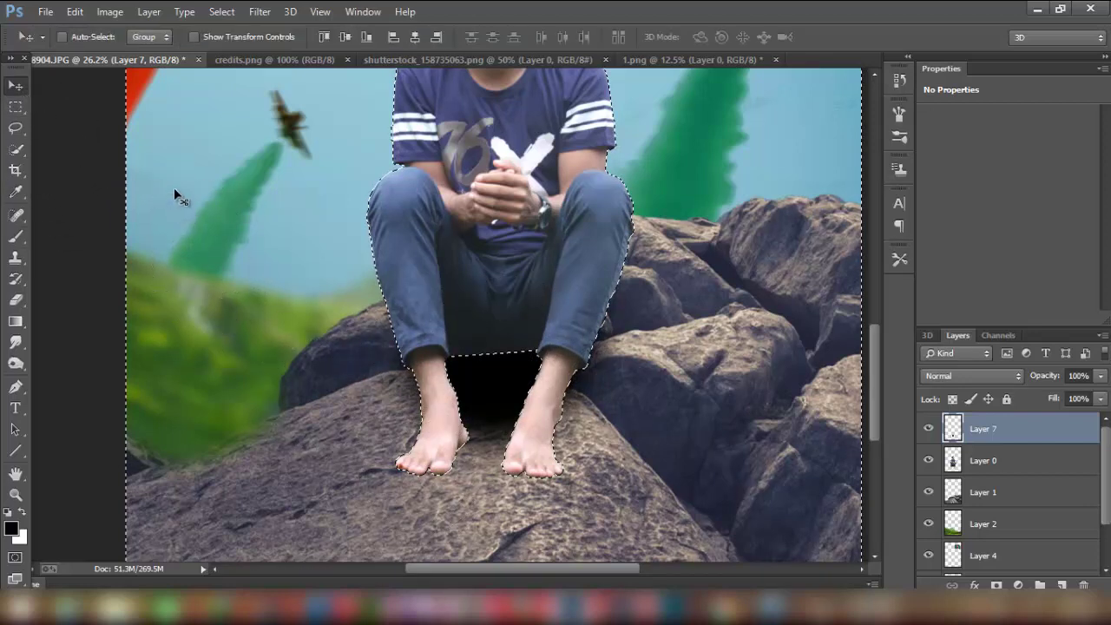
key("ctrl+d")
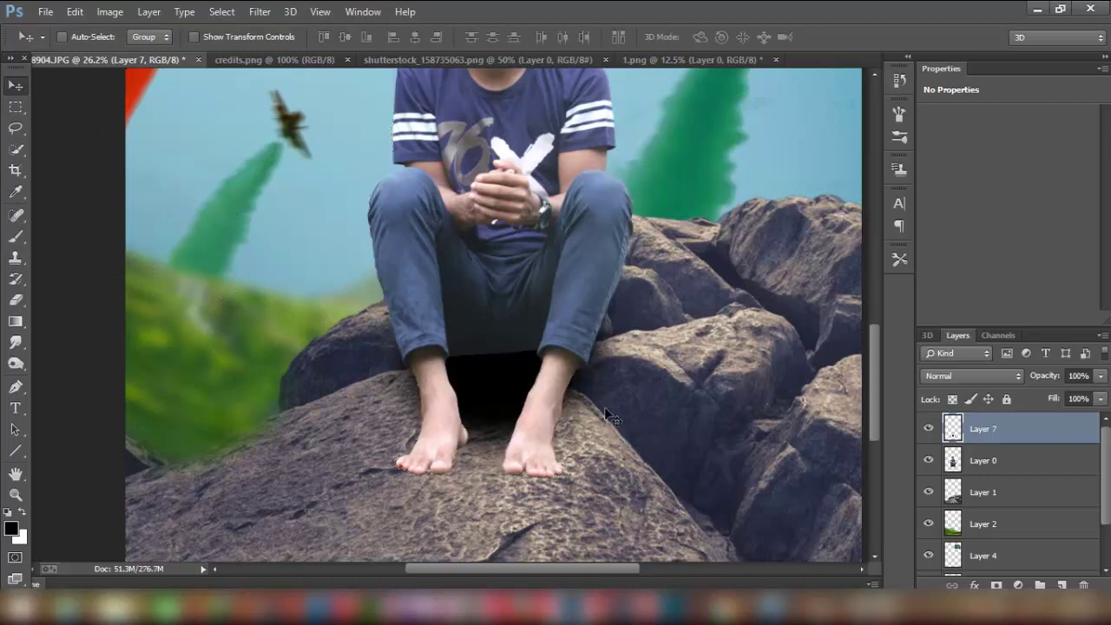
Step: Burn the trouser crotch between the boy's legs on Layer 0 using a 200-pixel brush
left_click(985, 462)
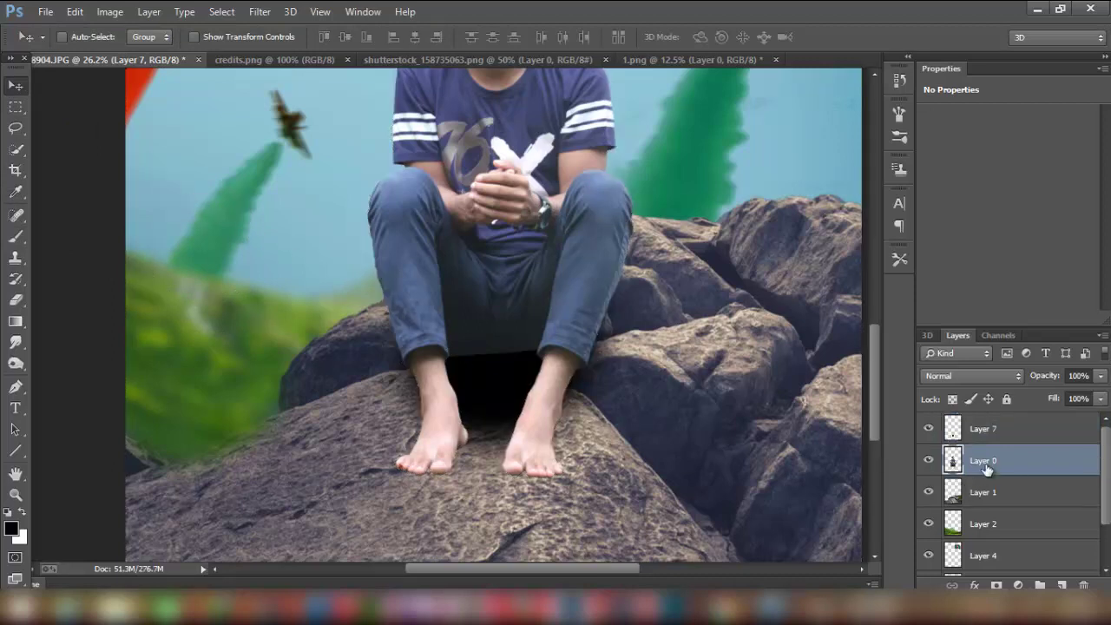
left_click(19, 364)
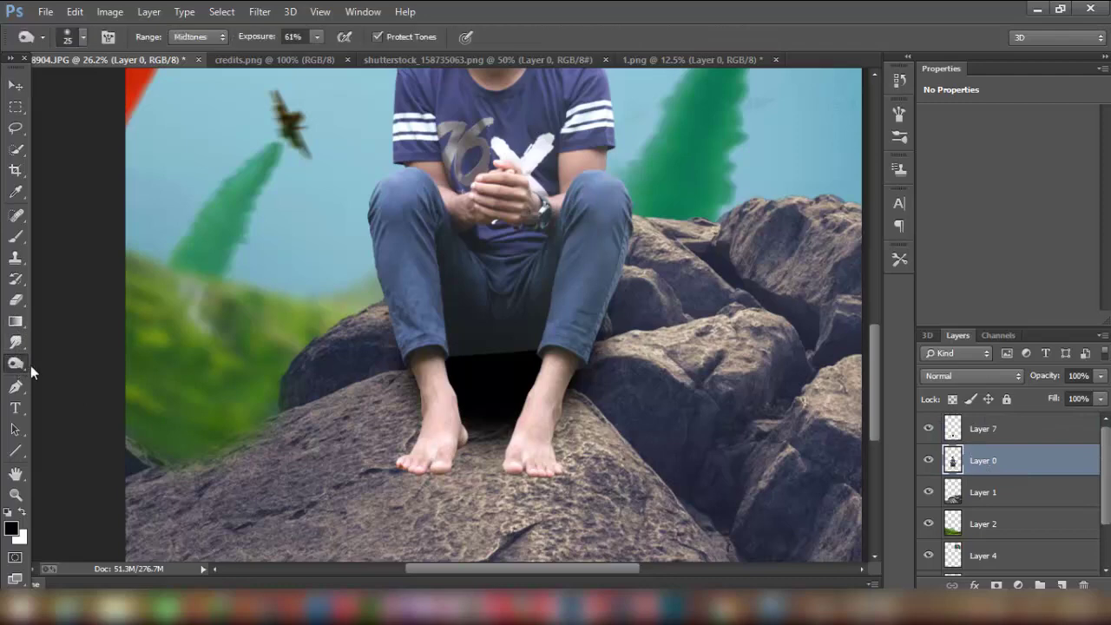
scroll(498, 381, "left", 1)
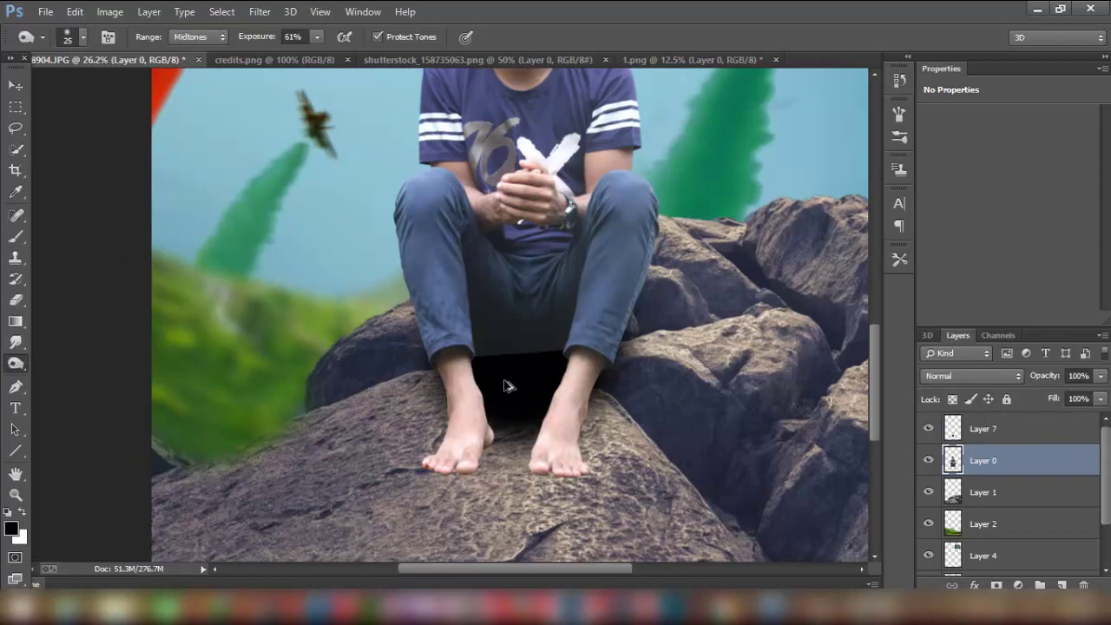
scroll(507, 385, "up", 2)
scroll(520, 385, "up", 3)
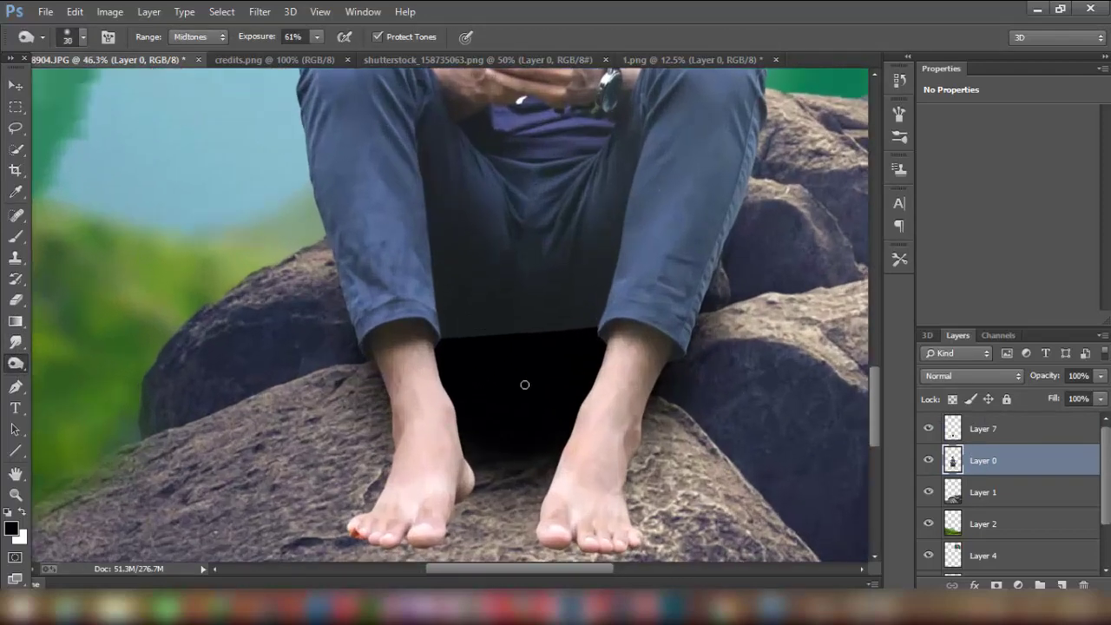
key("bracketright")
key("bracketright")
key("bracketright")
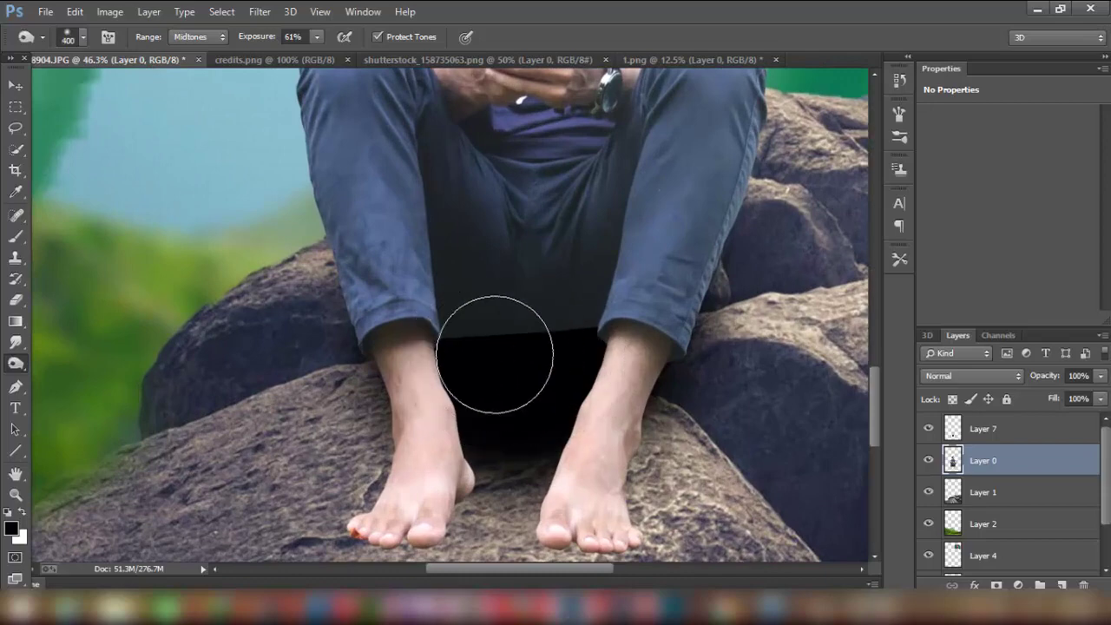
key("bracketleft")
key("bracketleft")
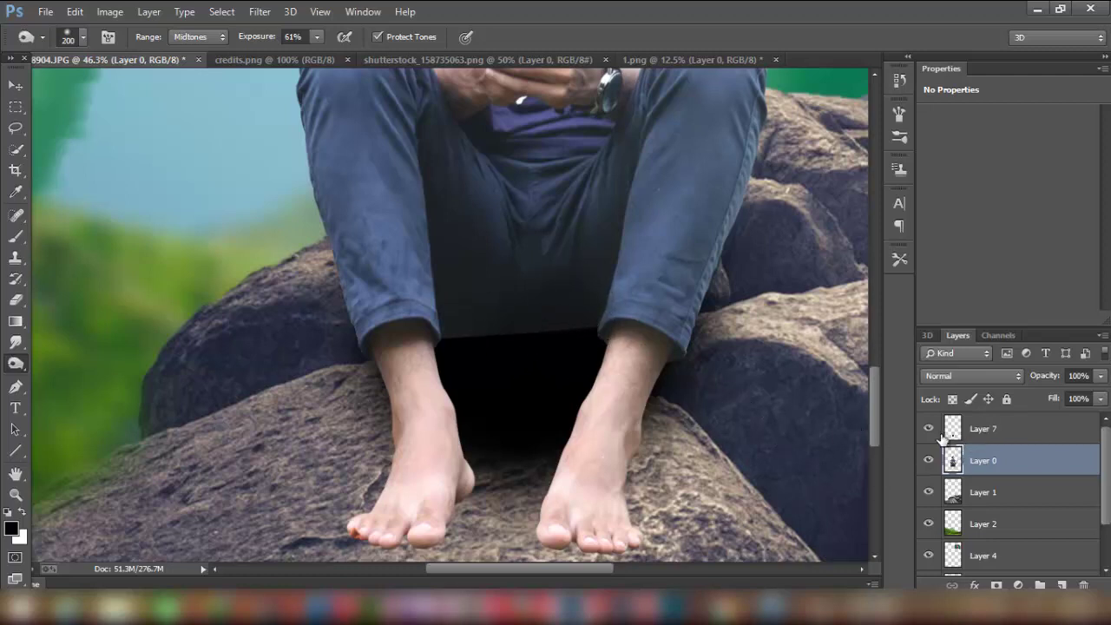
left_click_drag(556, 164, 530, 258)
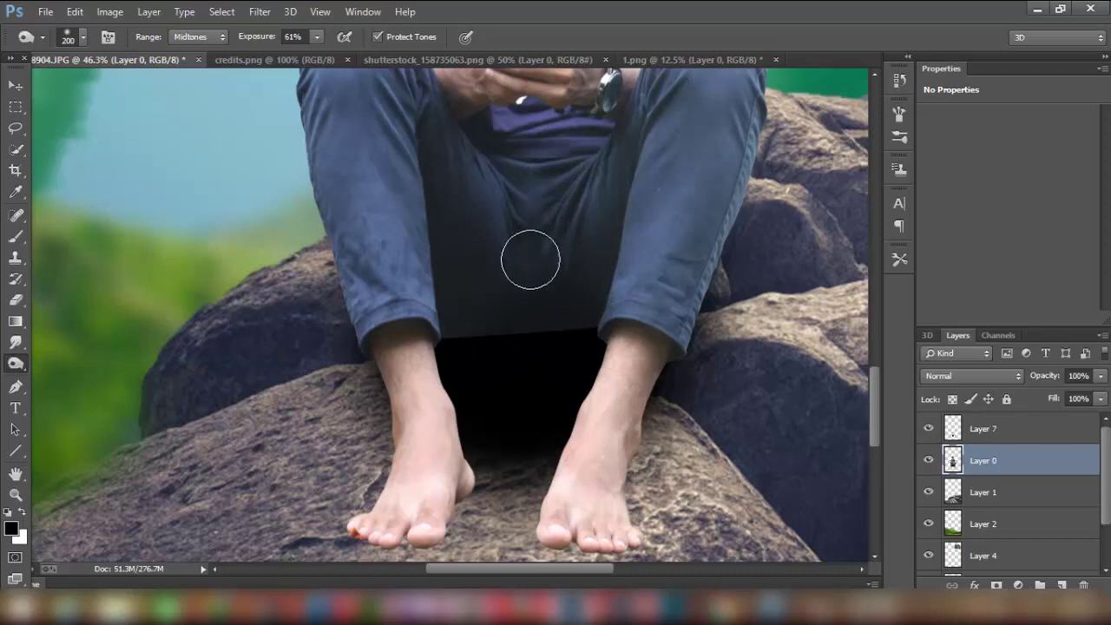
mouse_move(590, 238)
left_mouse_down()
mouse_move(527, 298)
mouse_move(454, 240)
mouse_move(534, 350)
left_mouse_up()
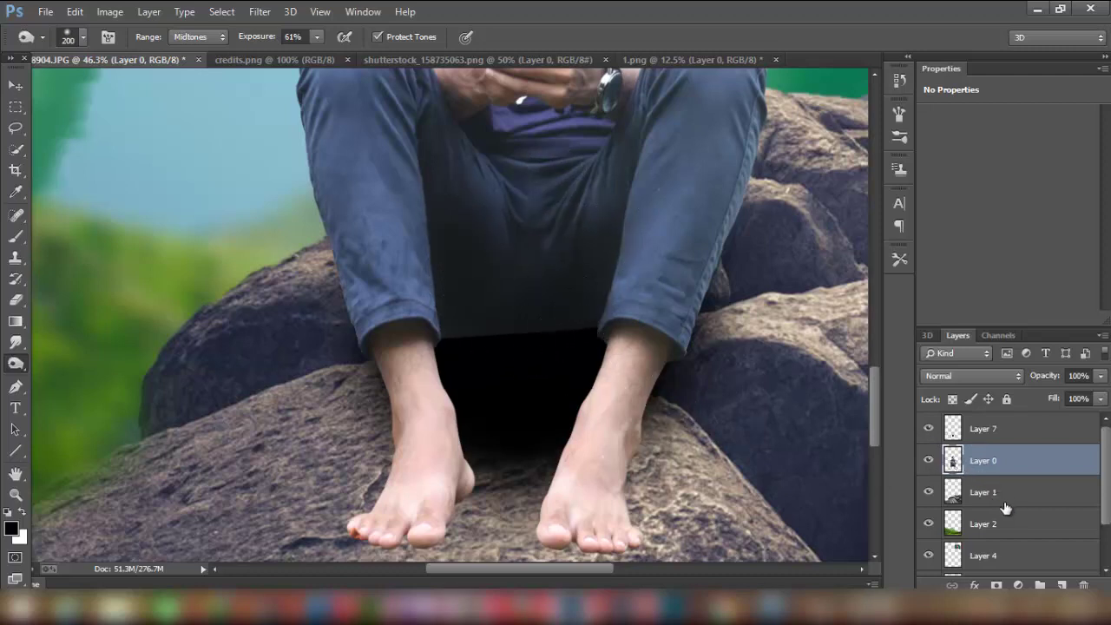
left_click(999, 431)
Step: Soften the Layer 7 black shadow with a small-radius Gaussian Blur
left_click(276, 14)
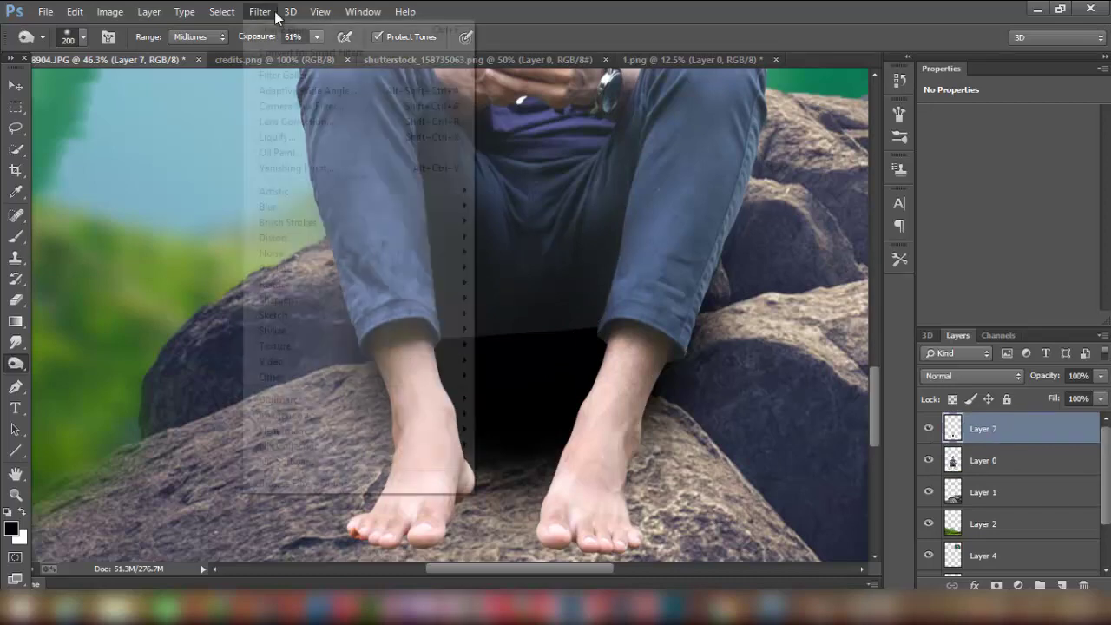
left_click(533, 323)
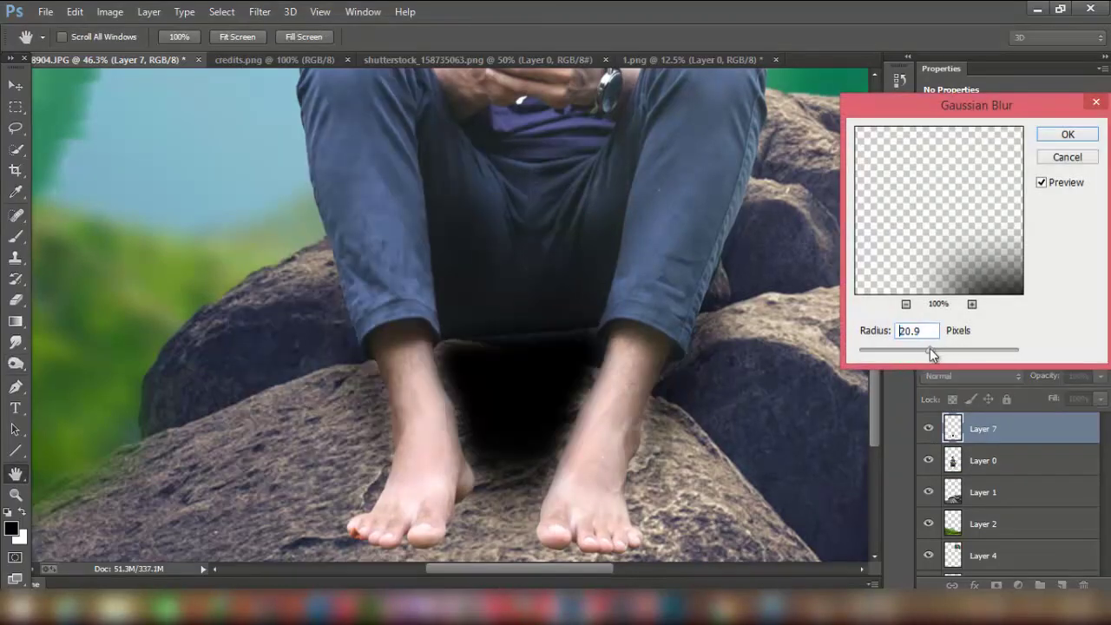
left_click_drag(884, 354, 880, 356)
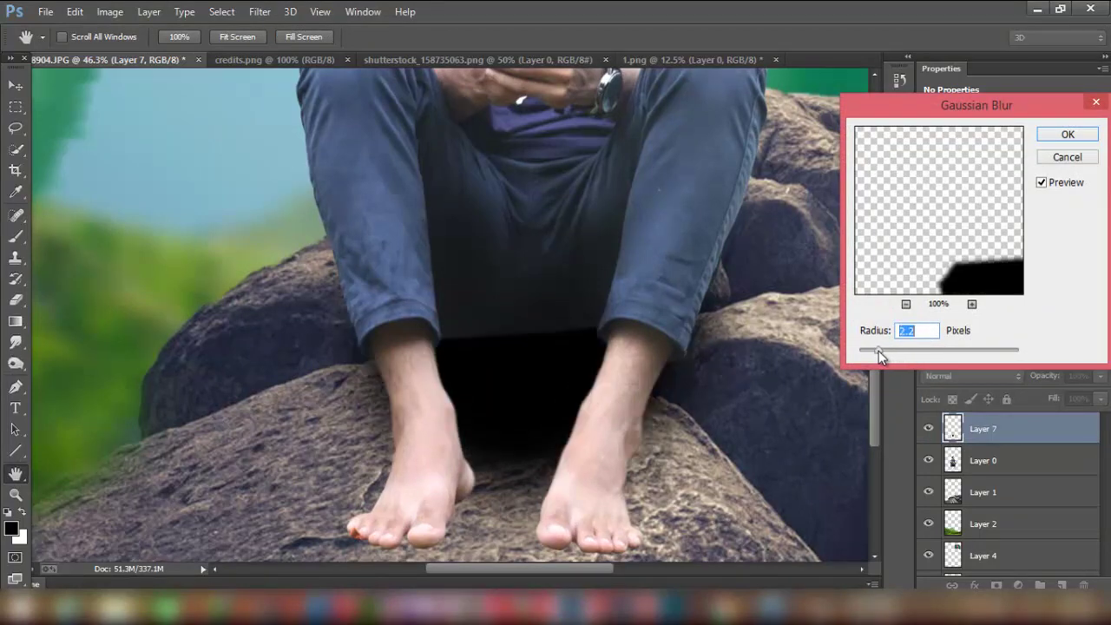
left_click(1042, 184)
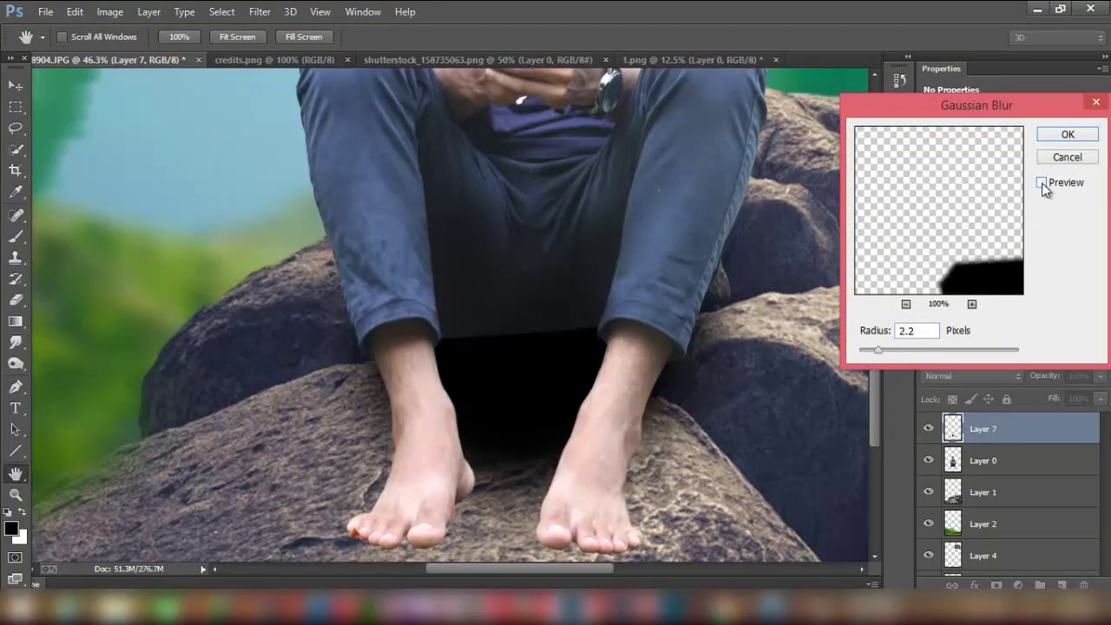
left_click(1081, 138)
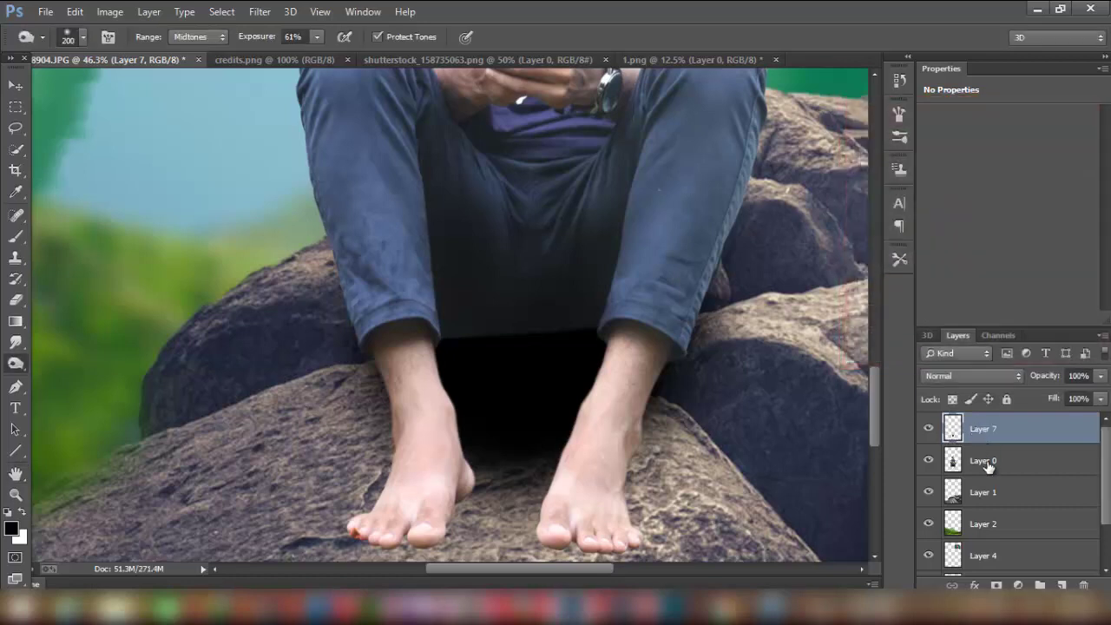
Step: Add a new Layer 8 filled with 50% Gray and set it to Overlay blending
left_click(1061, 586)
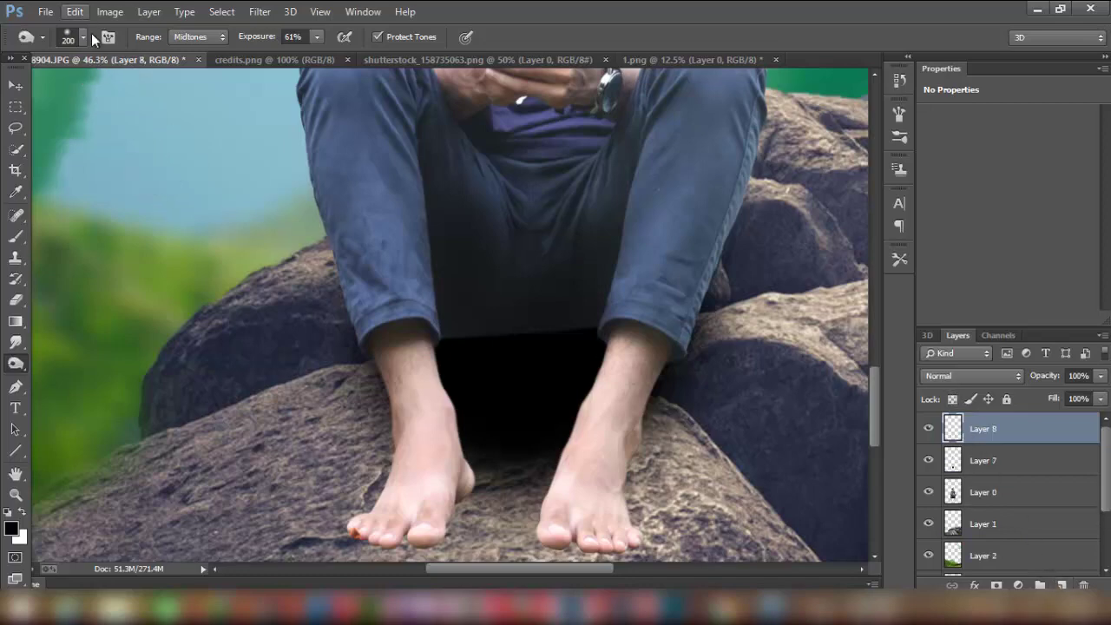
left_click(80, 13)
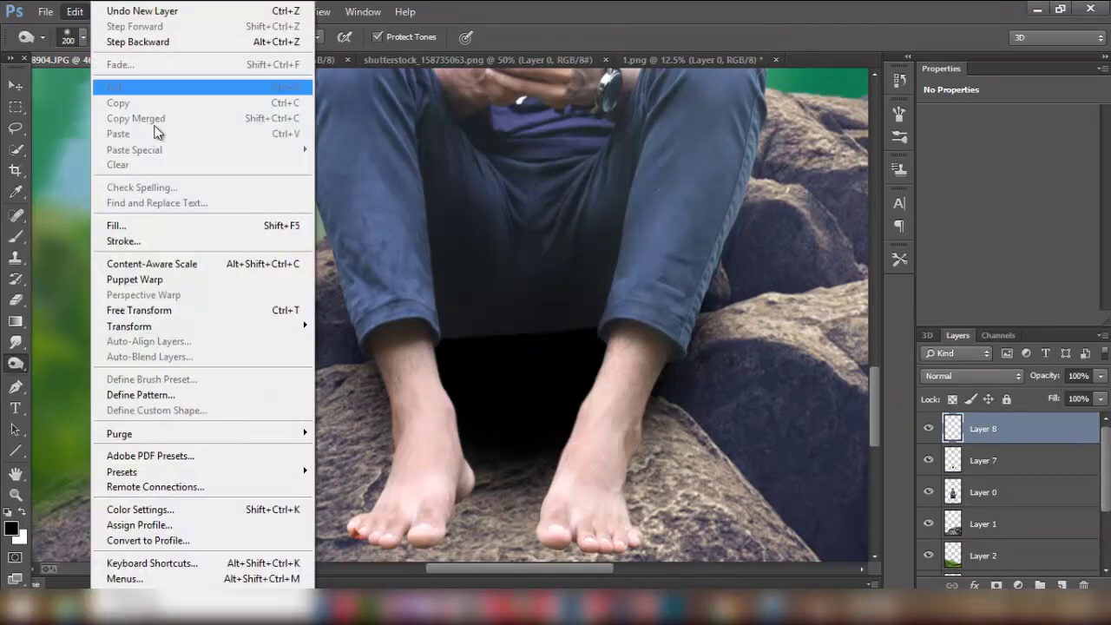
left_click(162, 225)
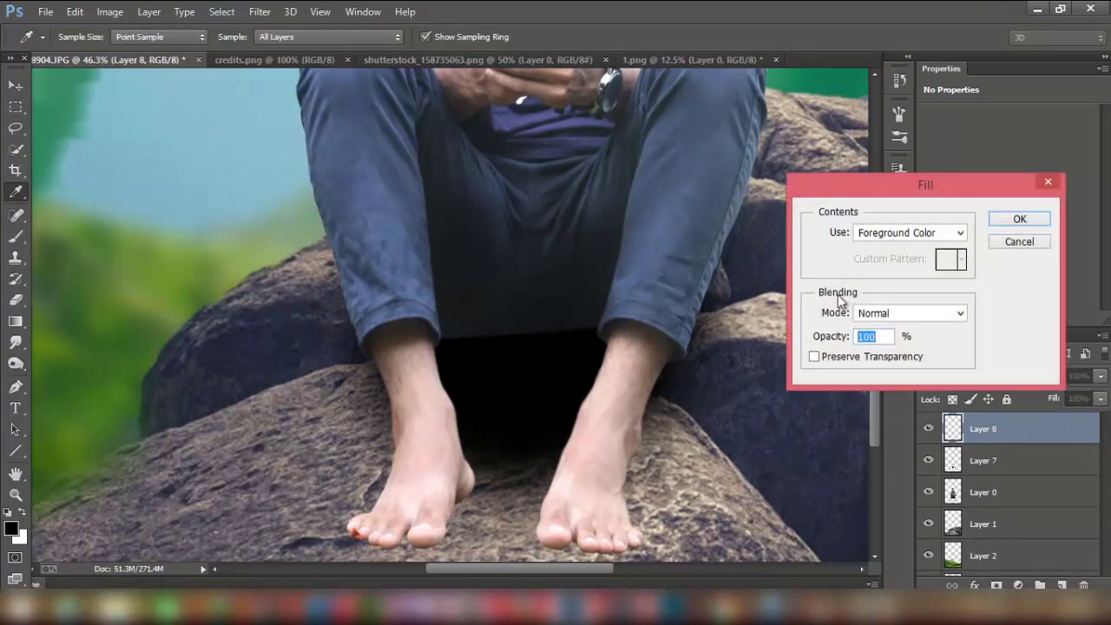
left_click(959, 233)
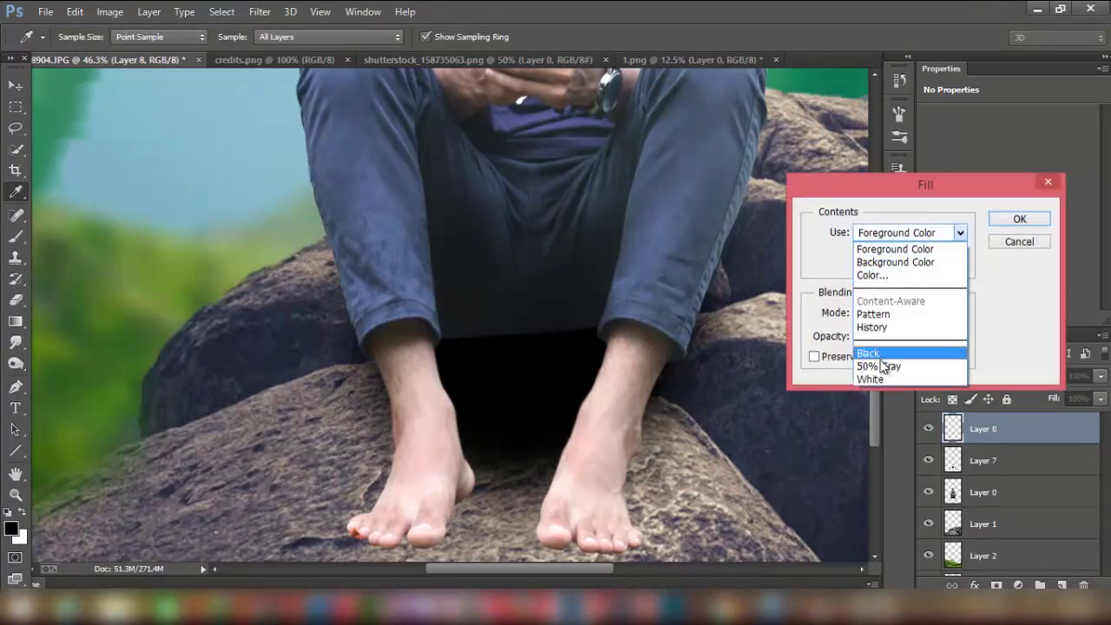
left_click(882, 352)
left_click(1019, 218)
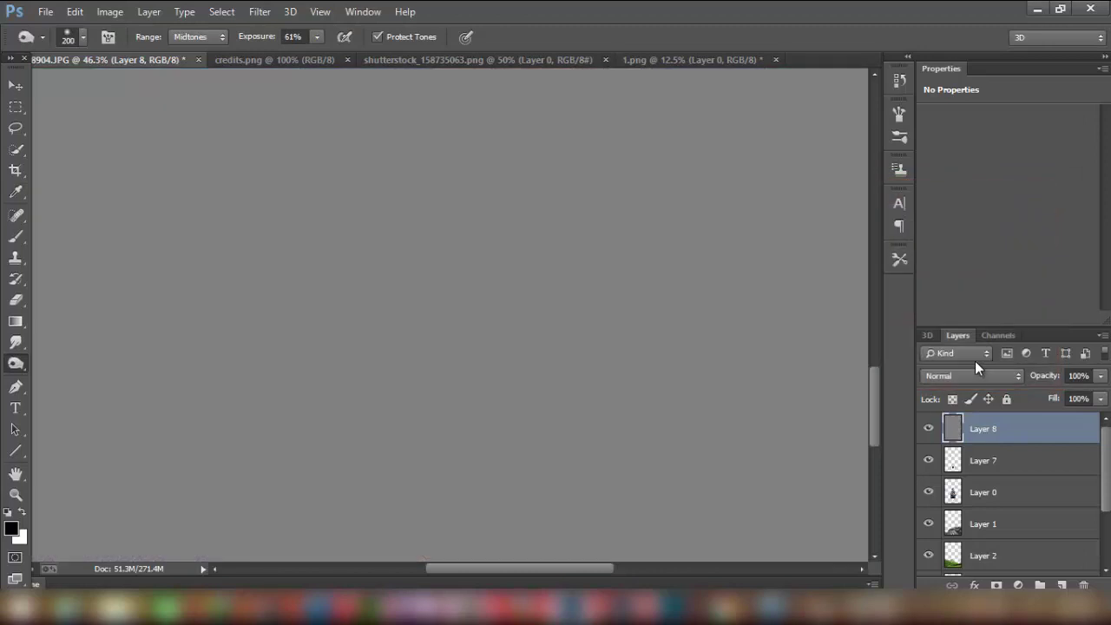
left_click(964, 376)
left_click(942, 214)
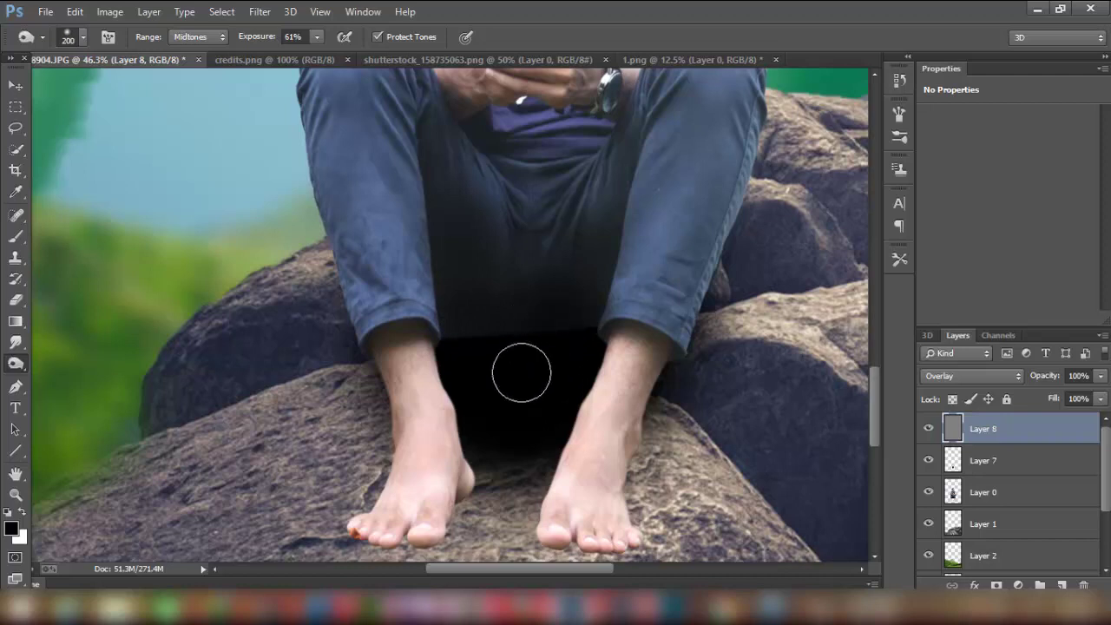
Step: Shade the dark gap between the boy's legs on the Overlay layer, then zoom out
left_click_drag(504, 349, 566, 325)
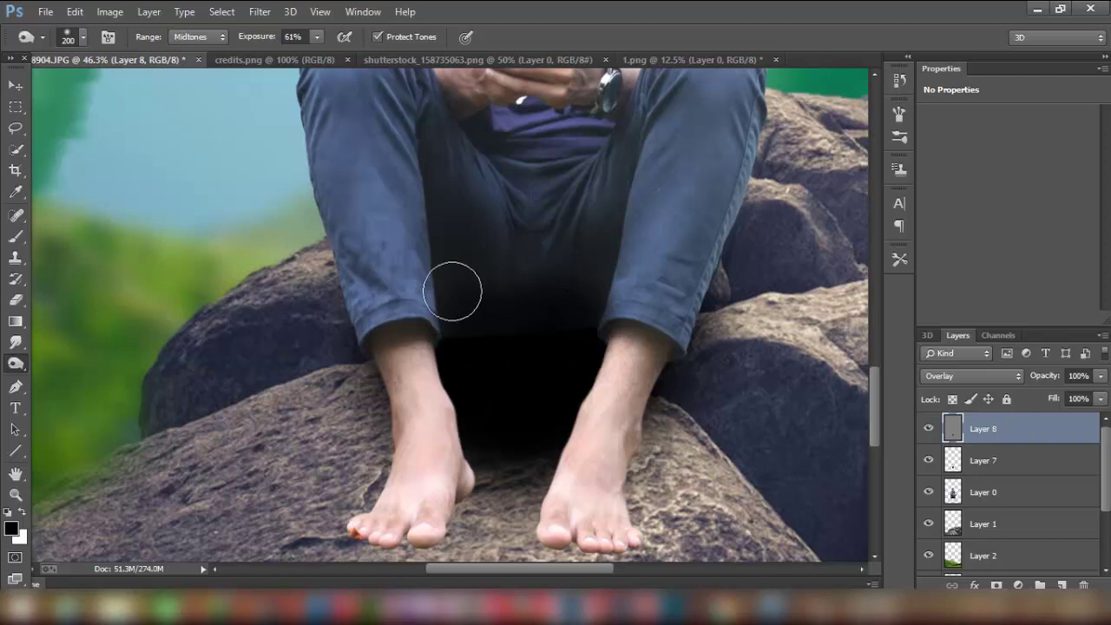
mouse_move(506, 298)
left_mouse_down()
mouse_move(593, 300)
mouse_move(469, 322)
mouse_move(503, 335)
left_mouse_up()
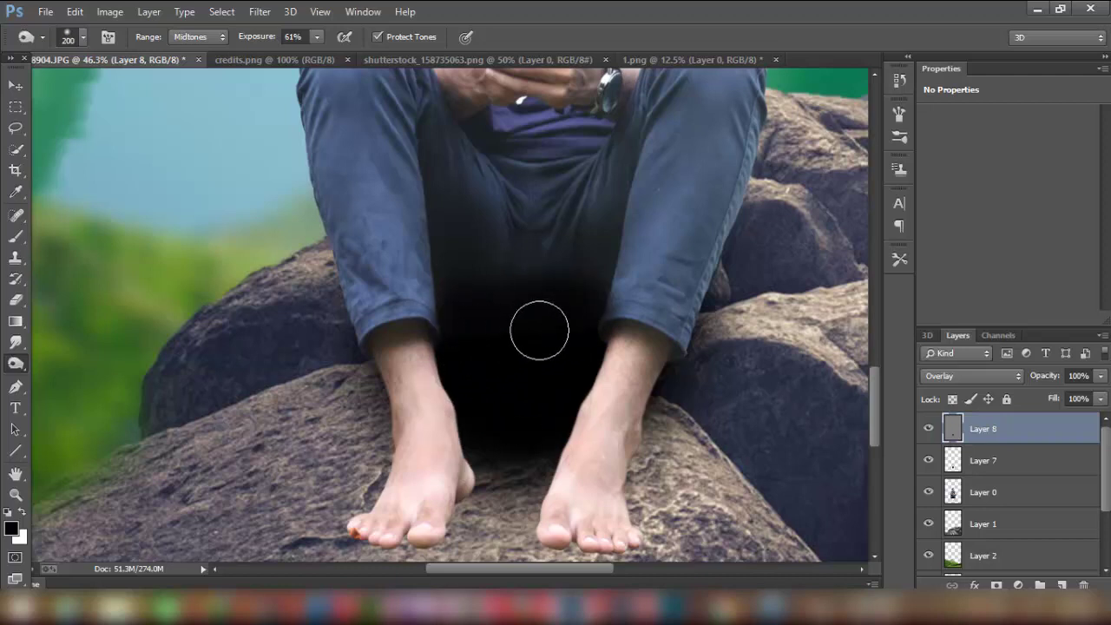
left_click_drag(574, 328, 512, 488)
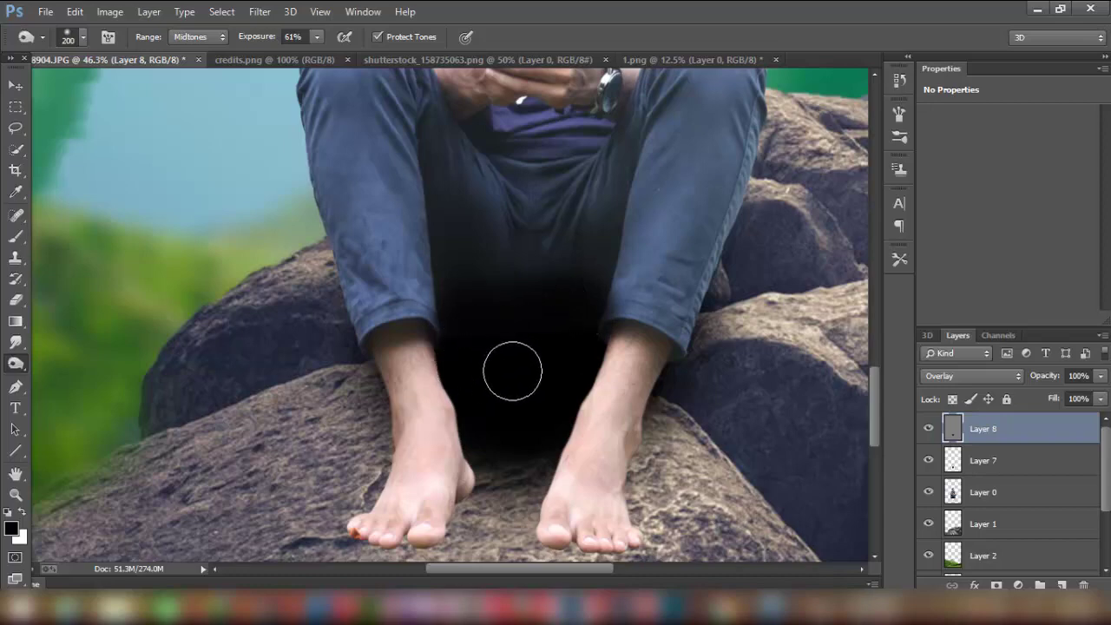
scroll(499, 504, "down", 5)
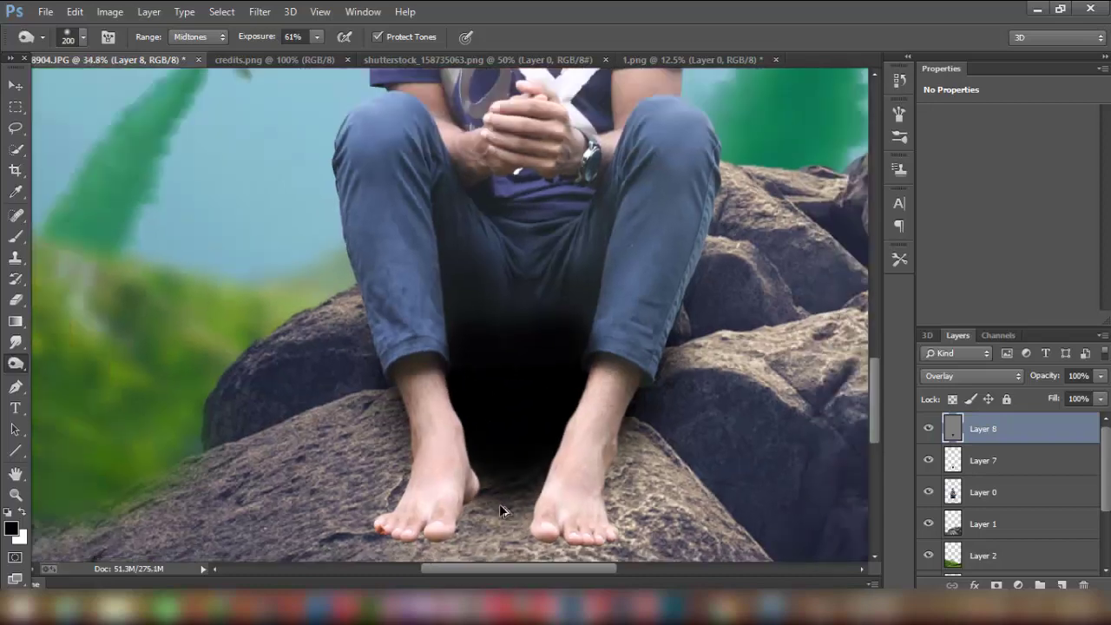
scroll(499, 503, "down", 2)
scroll(500, 504, "down", 2)
scroll(499, 500, "up", 1)
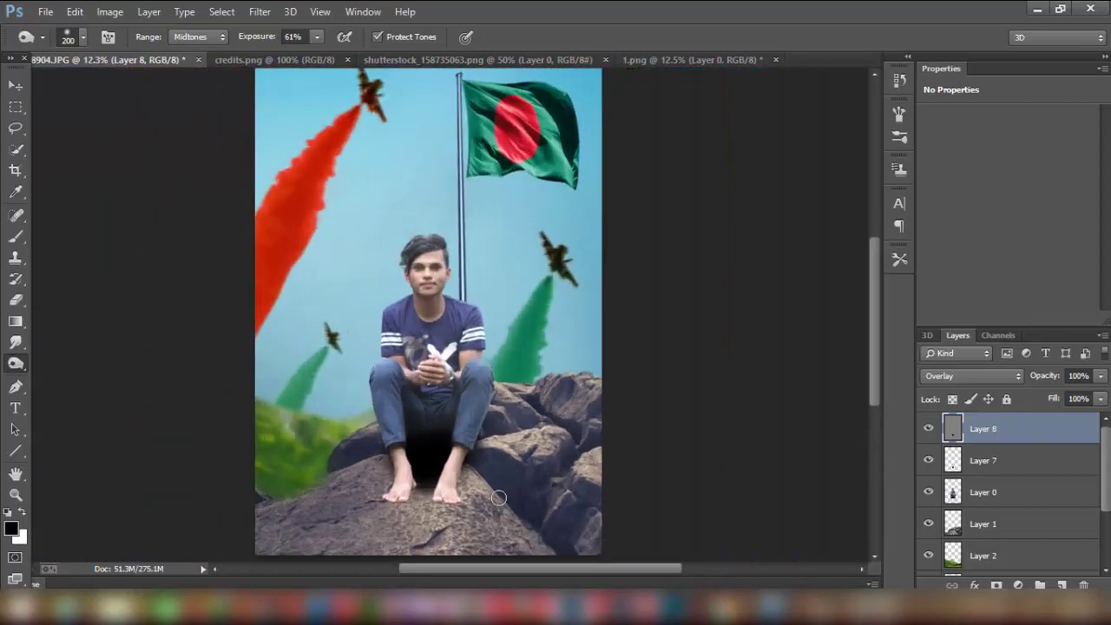
Step: Lower the Layer 7 shadow layer's opacity to 92%
left_click(971, 464)
left_click_drag(1048, 380, 1044, 383)
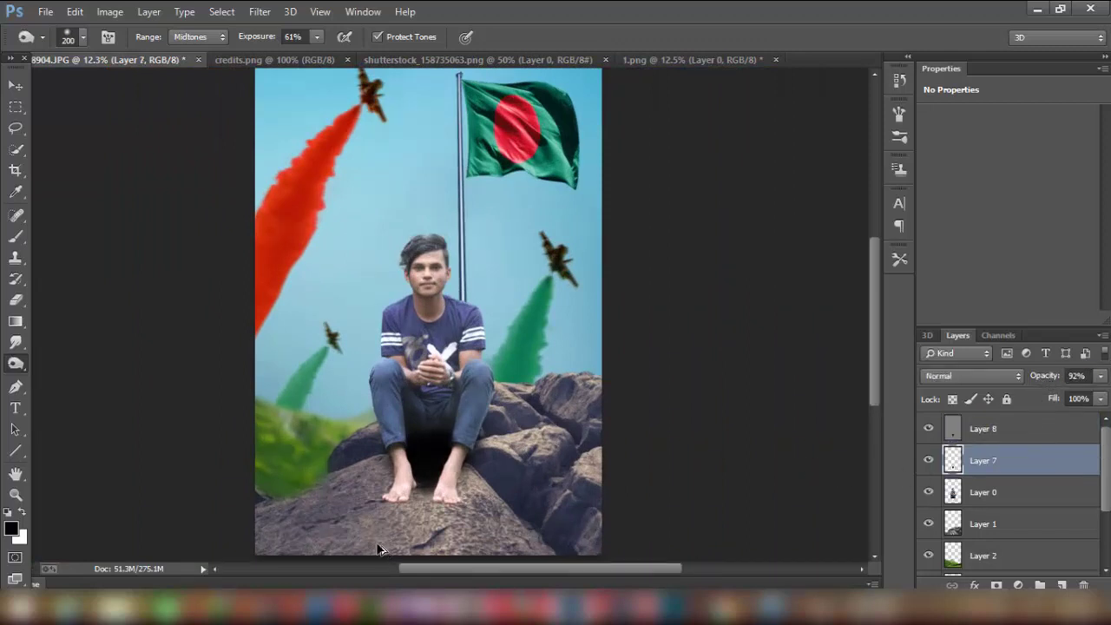
scroll(380, 549, "left", 1)
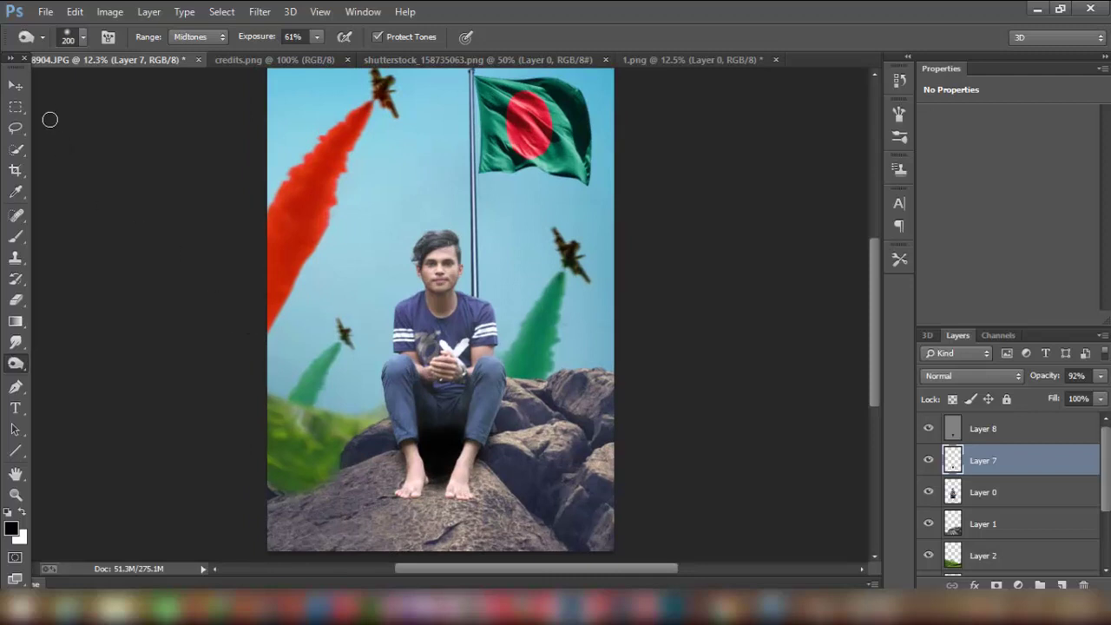
left_click(16, 86)
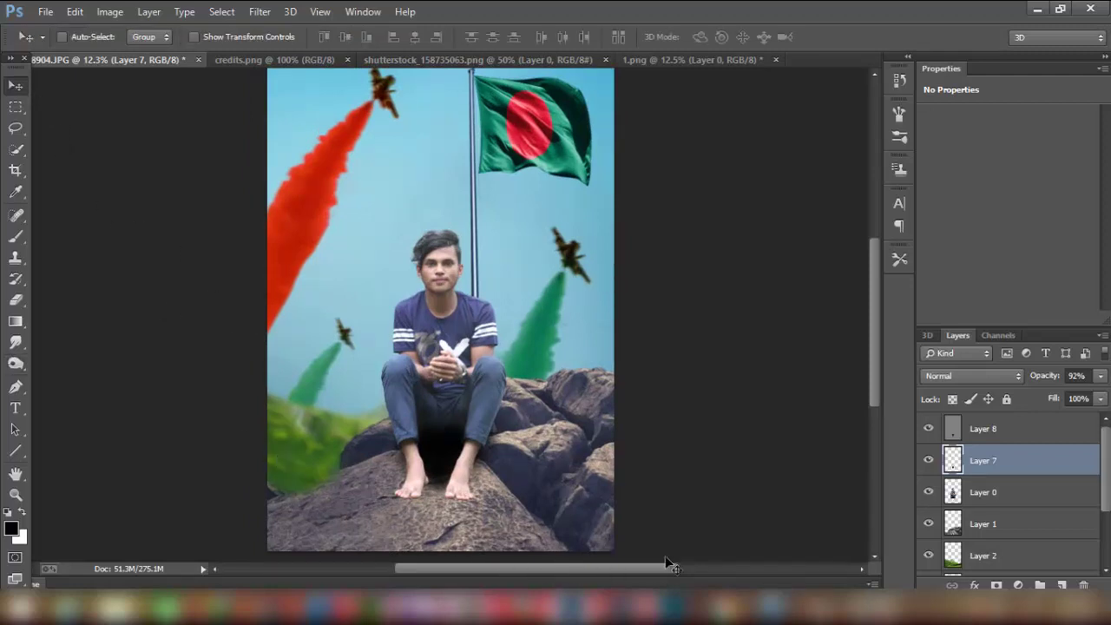
Step: On a new Layer 9 above Layer 8, fade black up from the bottom with a Foreground to Transparent gradient
left_click(1008, 437)
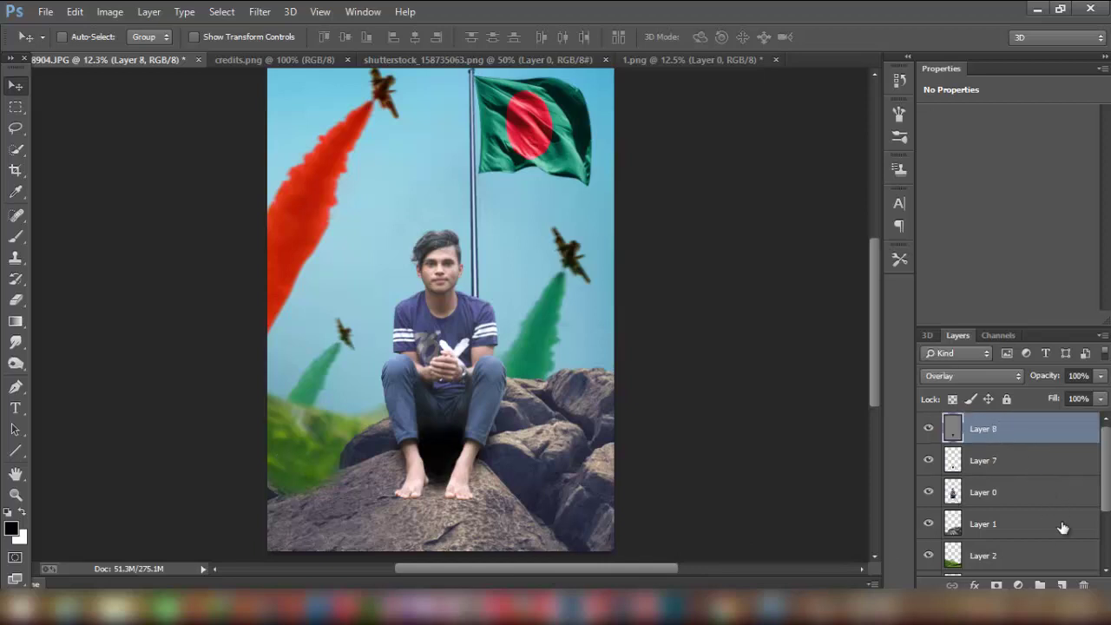
left_click(1064, 583)
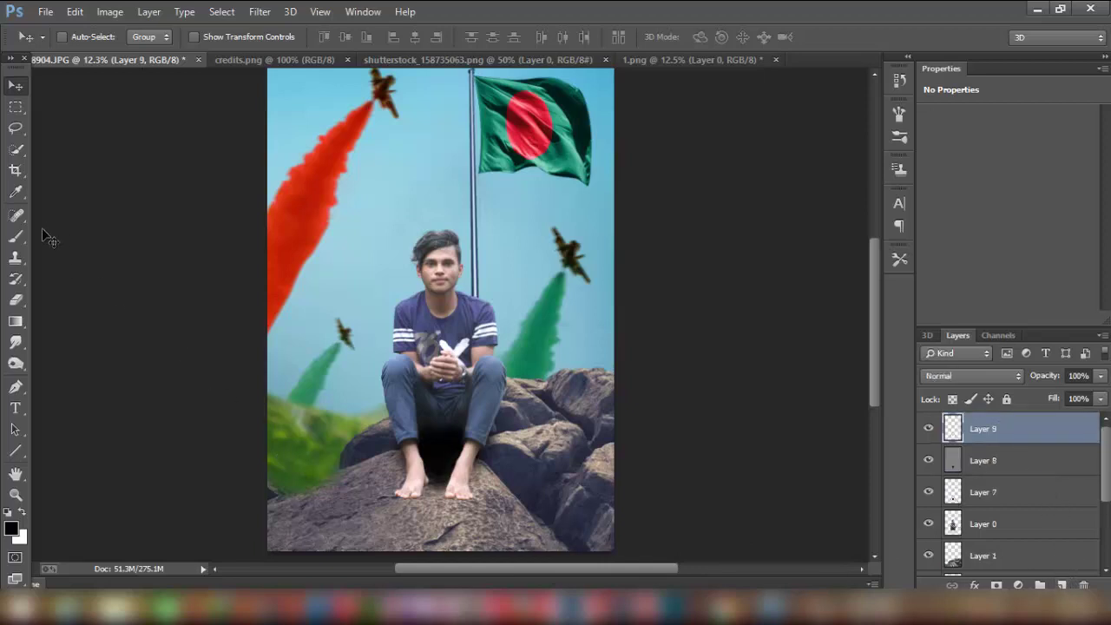
left_click(16, 320)
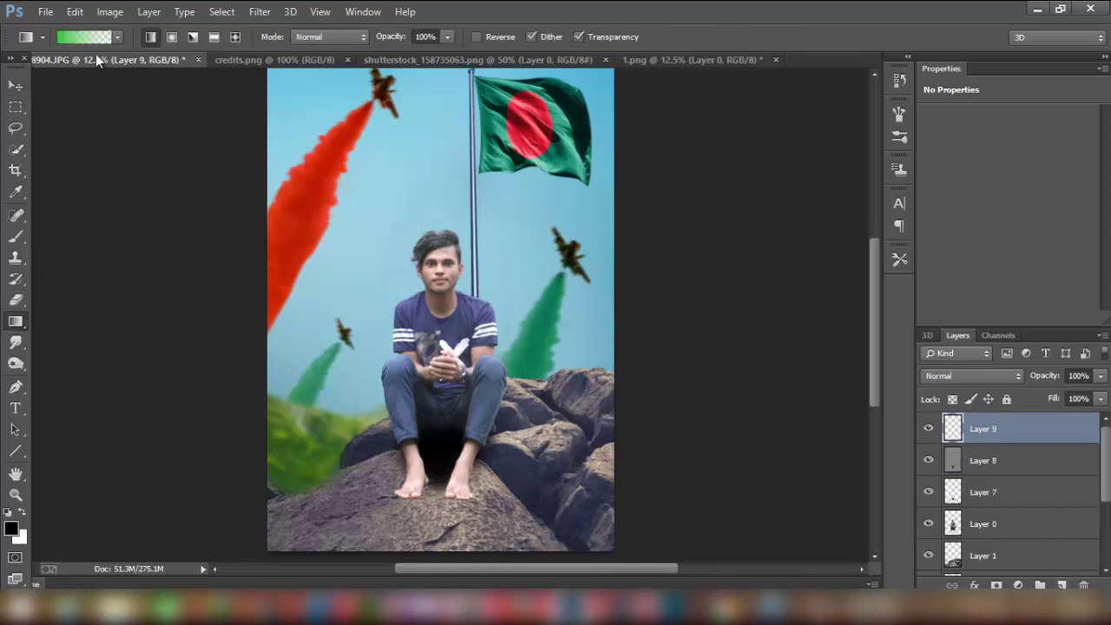
left_click(94, 38)
left_click(700, 284)
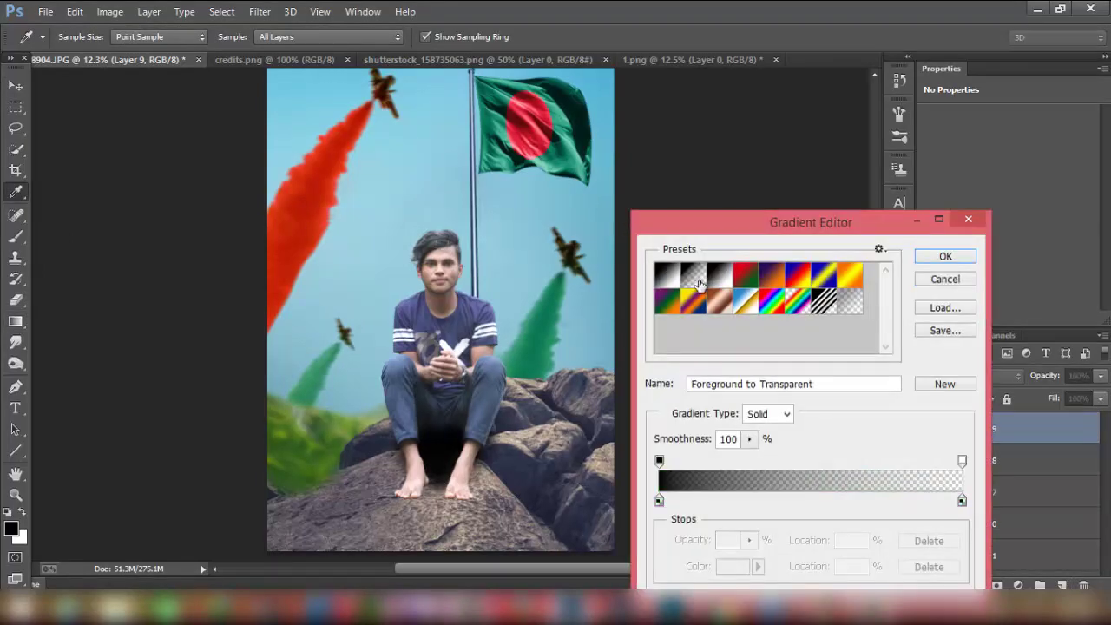
left_click(959, 256)
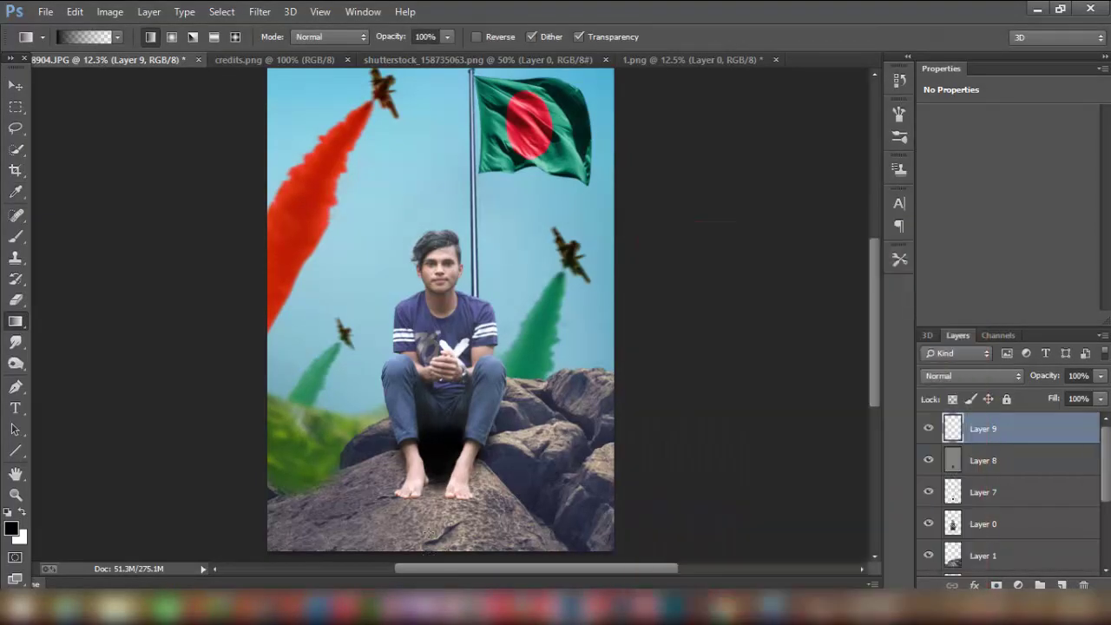
left_click_drag(432, 550, 434, 440)
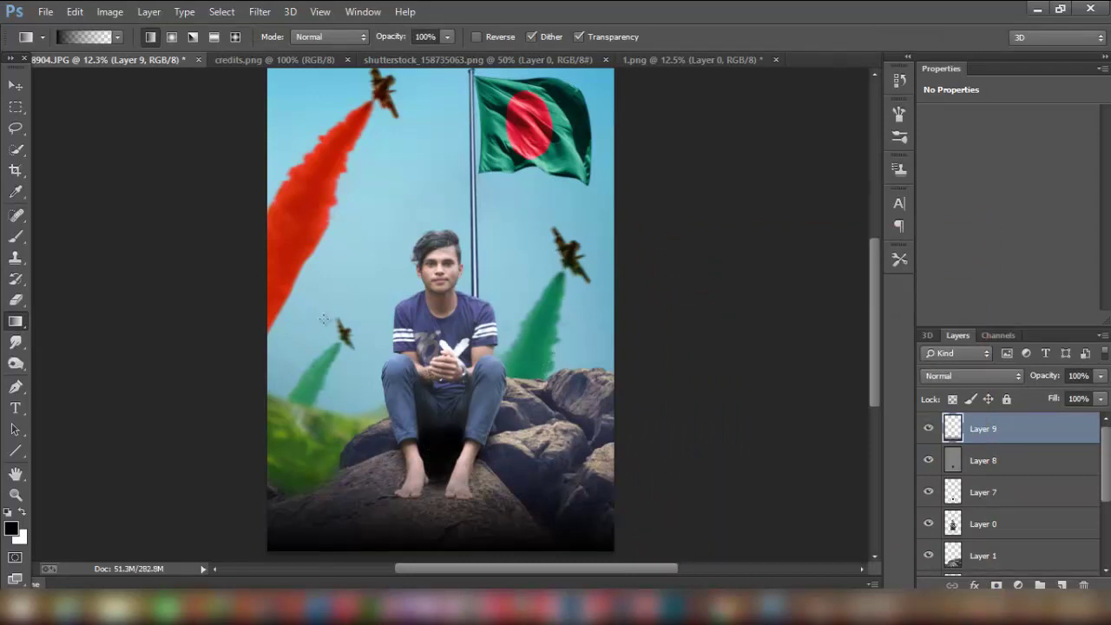
left_click(16, 88)
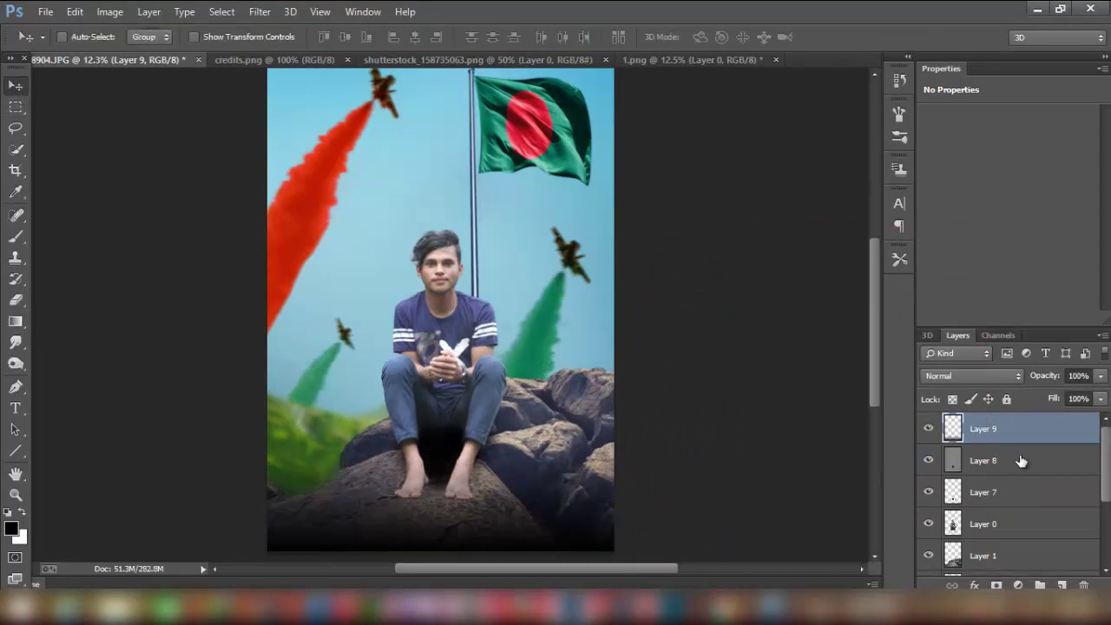
Step: In Camera Raw on Layer 0, set Temperature -5, Shadows -23, Whites +5 and Clarity +28
left_click(997, 521)
left_click(260, 12)
left_click(315, 106)
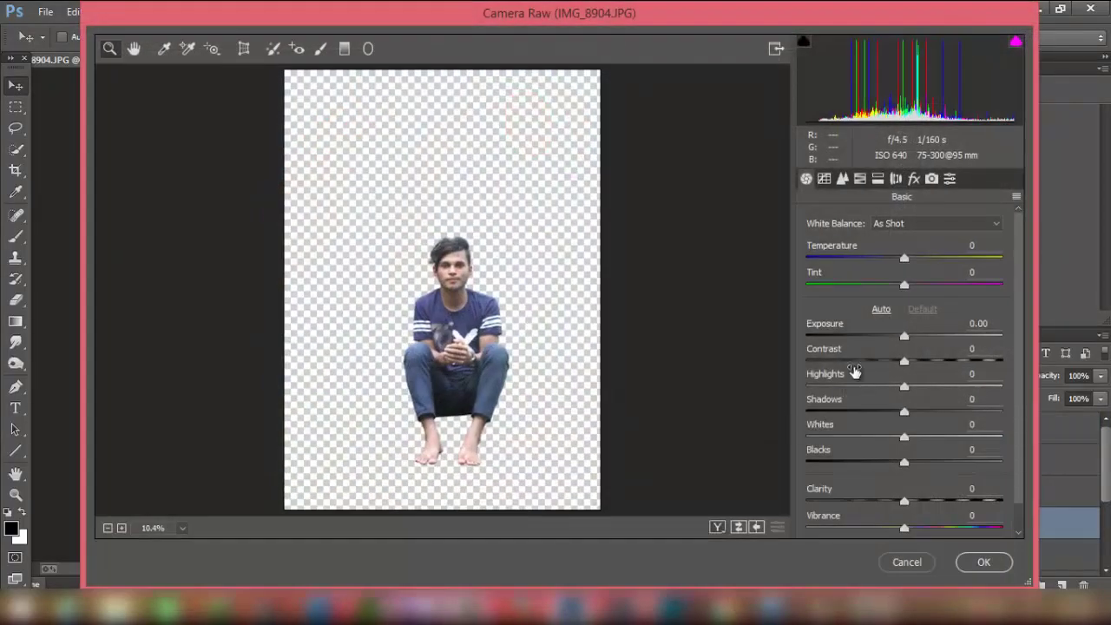
left_click_drag(870, 250, 864, 251)
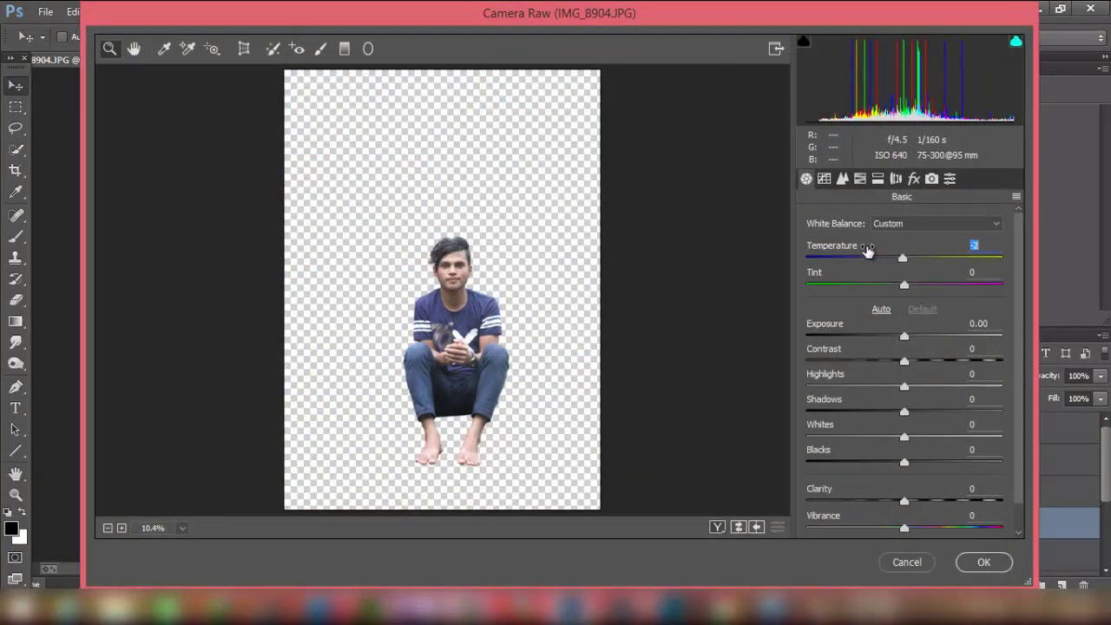
left_click_drag(863, 434, 843, 434)
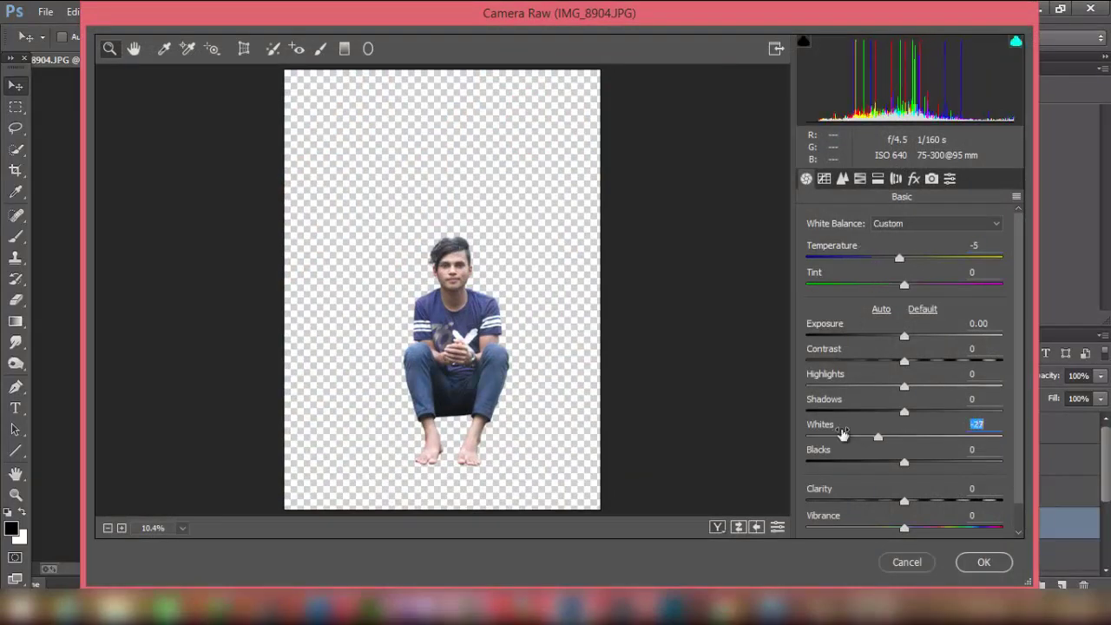
mouse_move(871, 399)
left_mouse_down()
mouse_move(850, 401)
mouse_move(878, 377)
left_mouse_up()
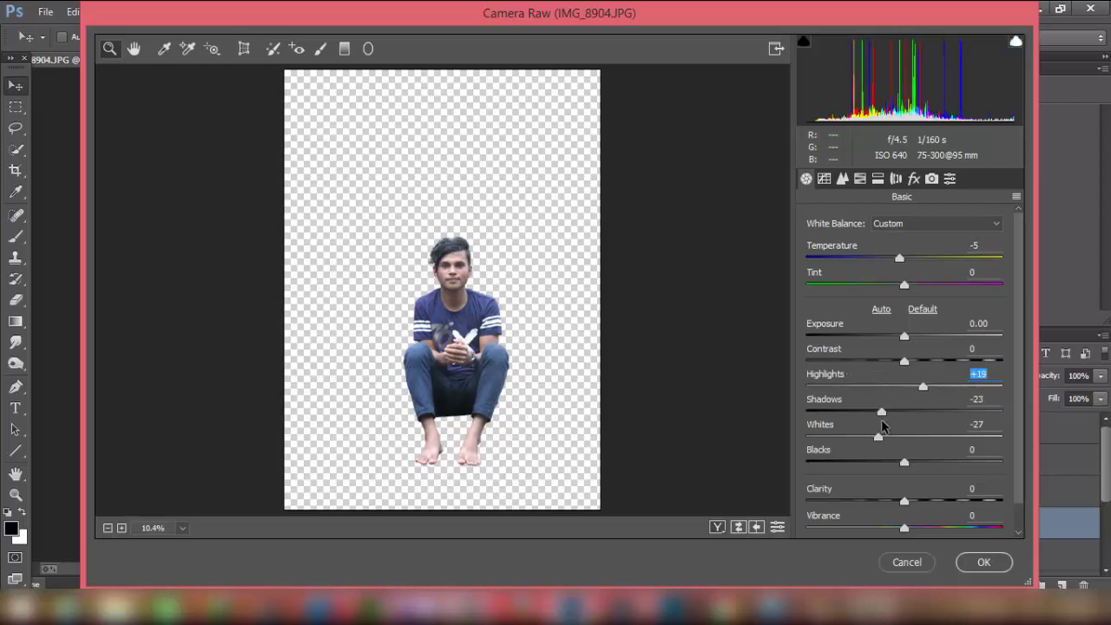
left_click_drag(841, 434, 866, 430)
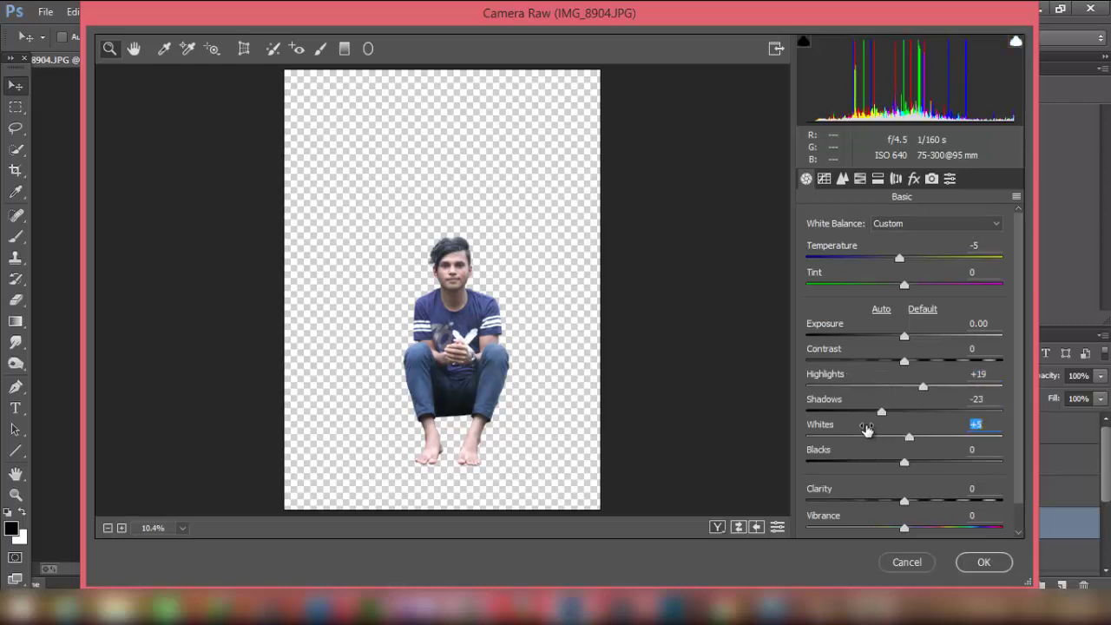
left_click_drag(842, 492, 863, 492)
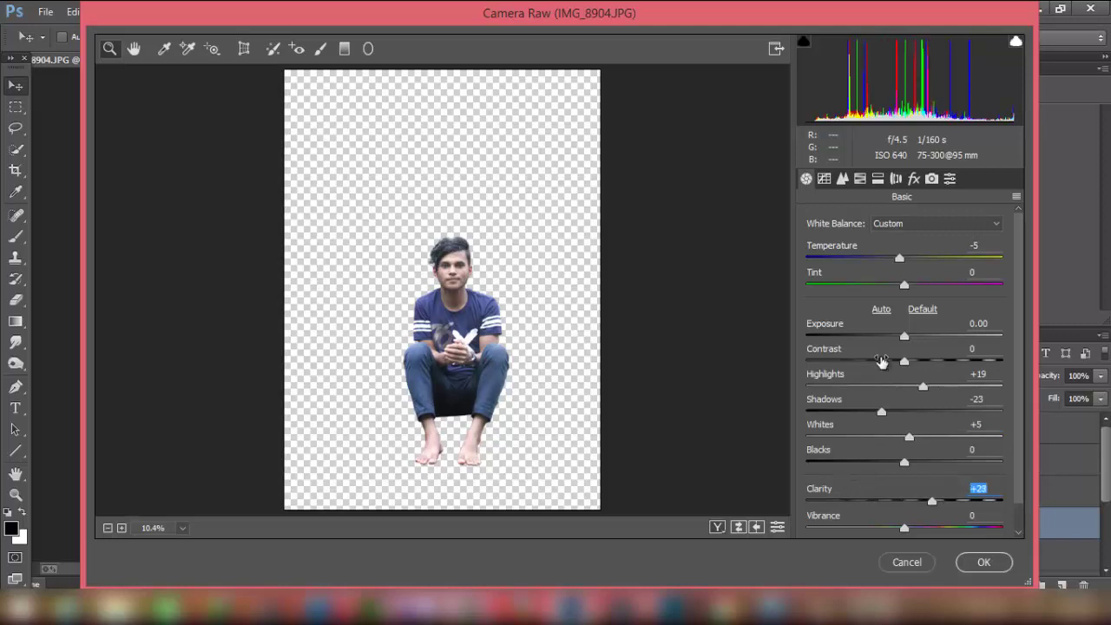
Step: Shift Blue hue +12 and Purple hue -22, boost Blue saturation to +14, darken blue luminance, and apply
left_click(858, 180)
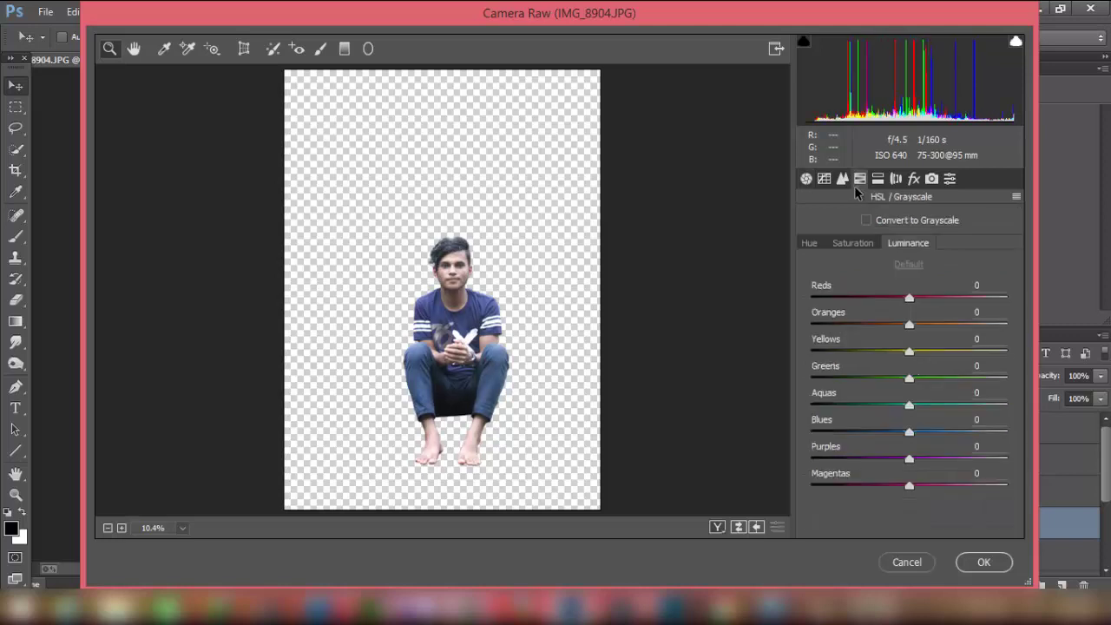
left_click(811, 244)
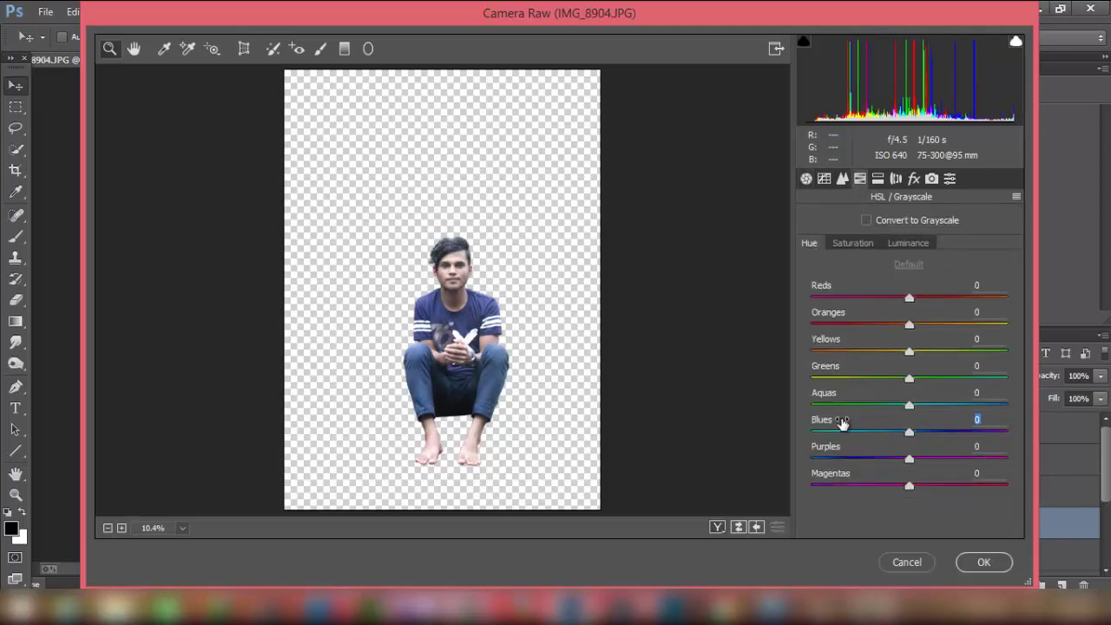
mouse_move(842, 423)
left_mouse_down()
mouse_move(856, 423)
mouse_move(864, 395)
left_mouse_up()
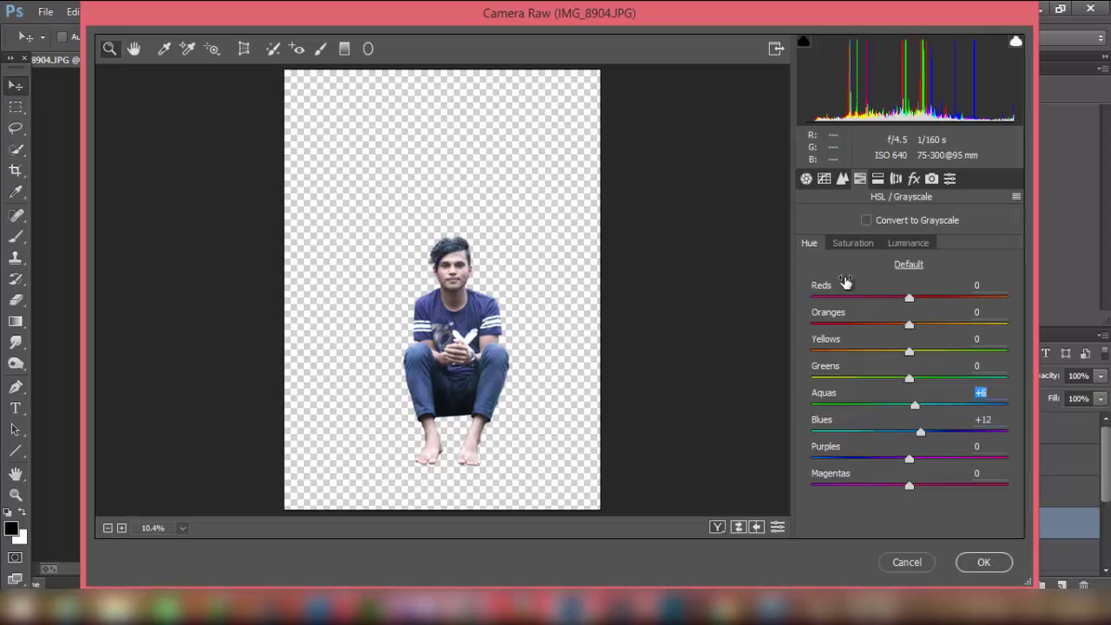
left_click_drag(874, 451, 860, 453)
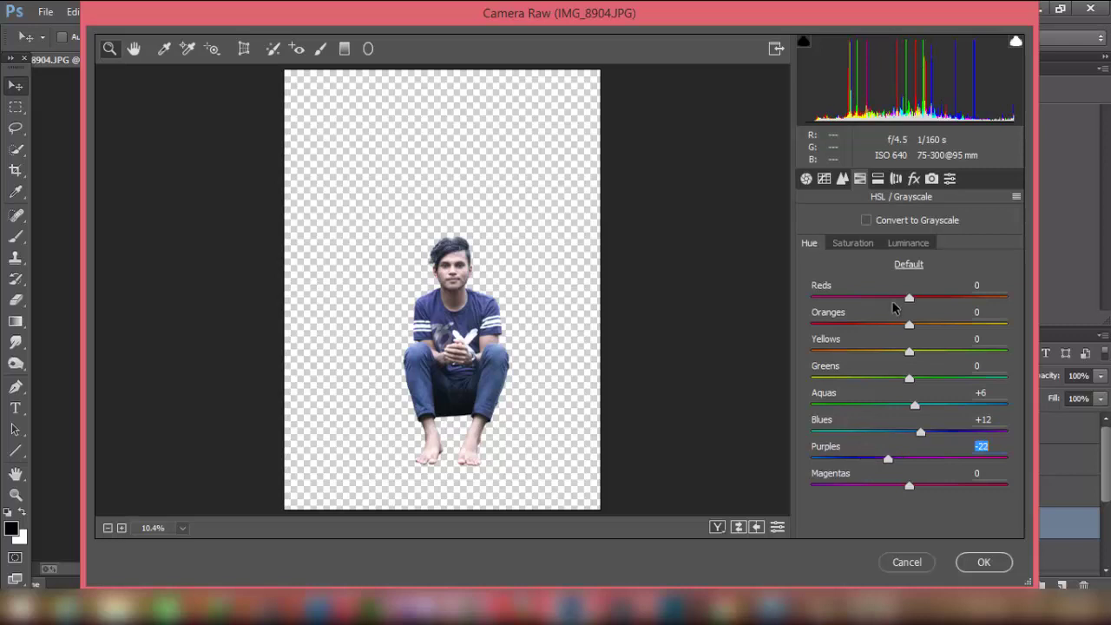
left_click(861, 245)
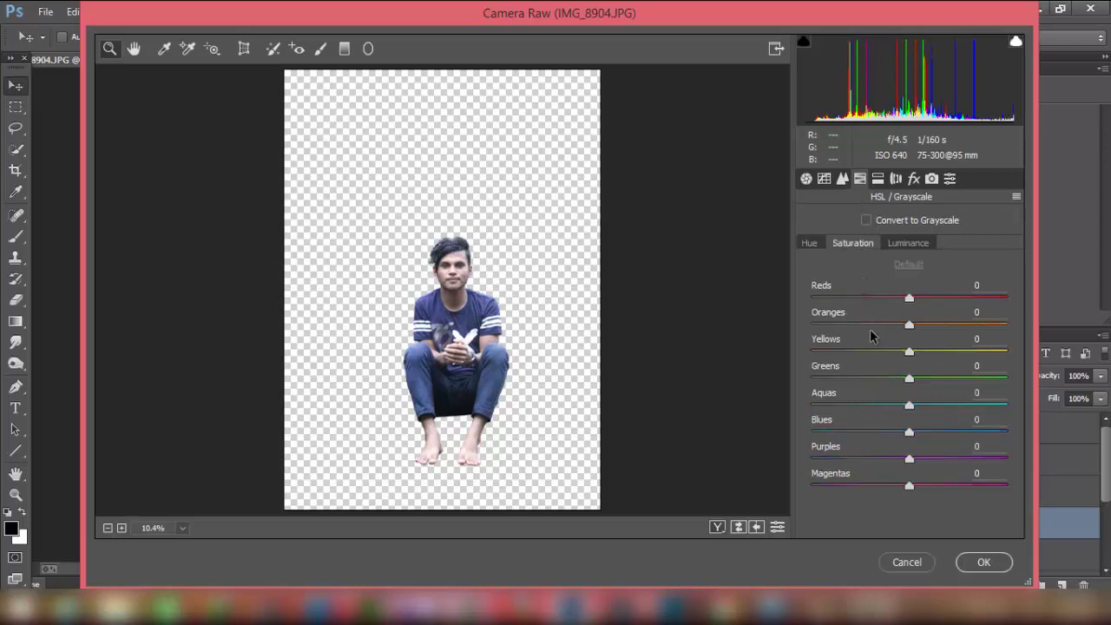
left_click_drag(885, 428, 897, 427)
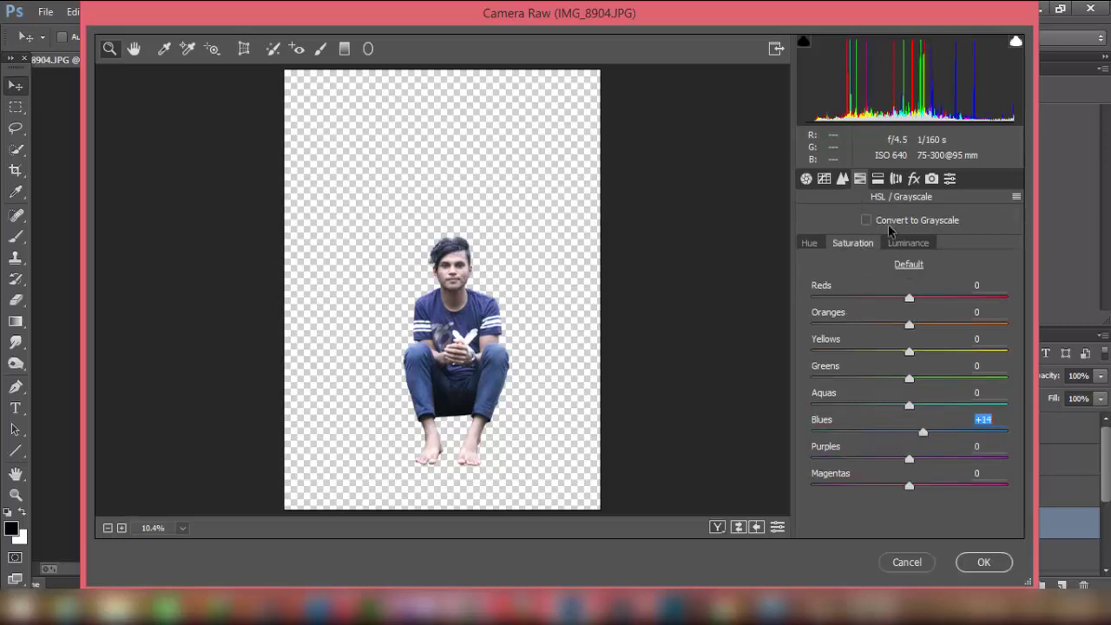
left_click(908, 245)
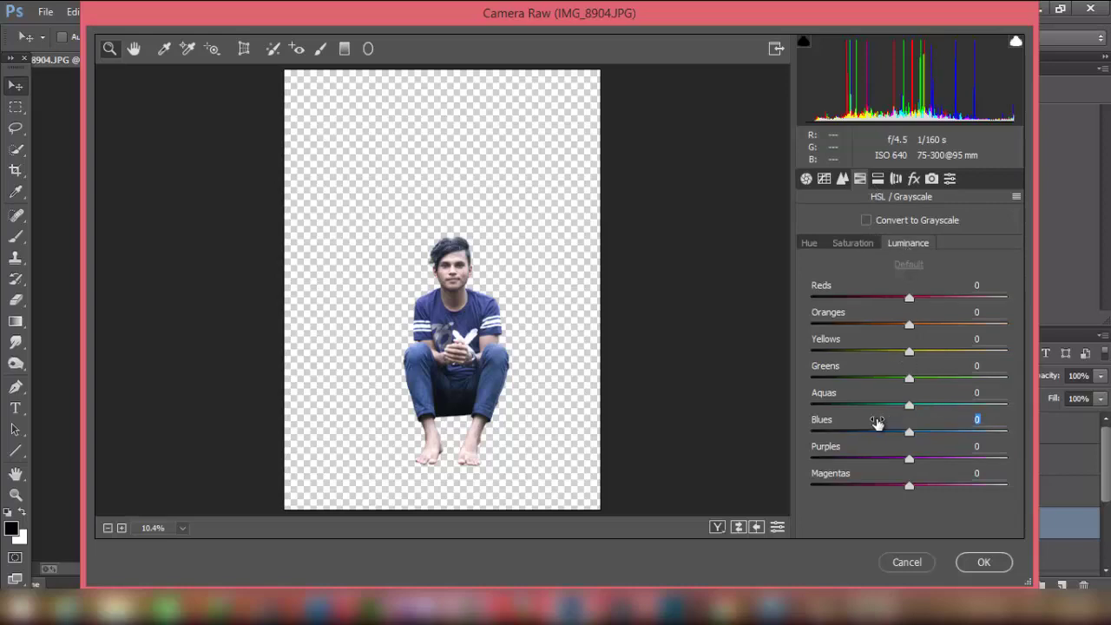
left_click_drag(877, 423, 866, 424)
left_click(981, 561)
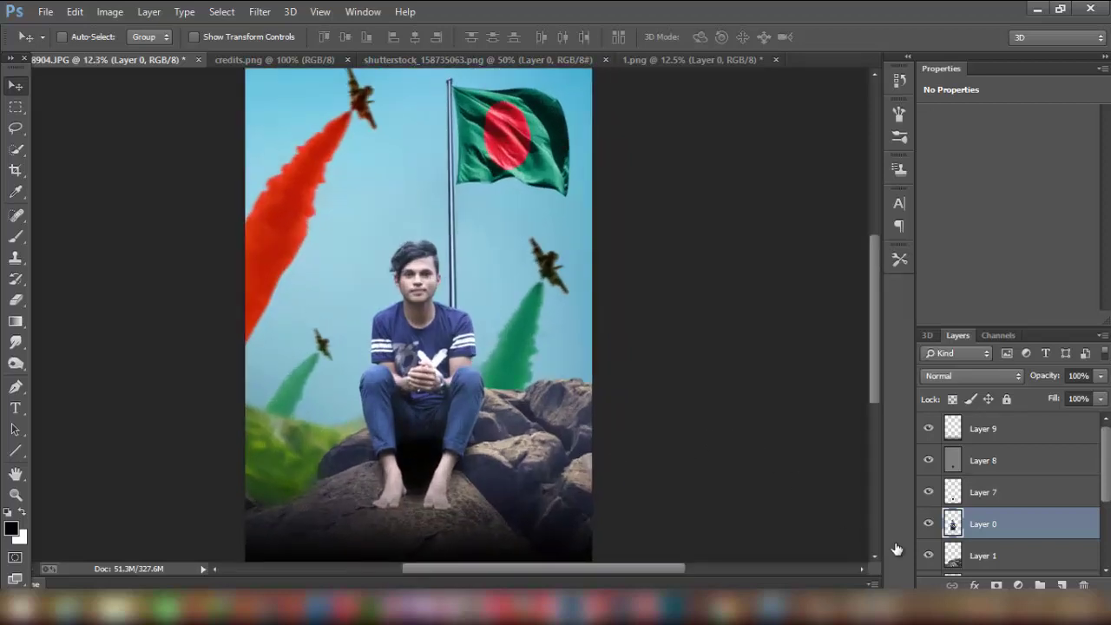
Step: Paint soft black contact shadow under the boy's toes above Layer 1 with a 125-pixel brush
left_click(983, 556)
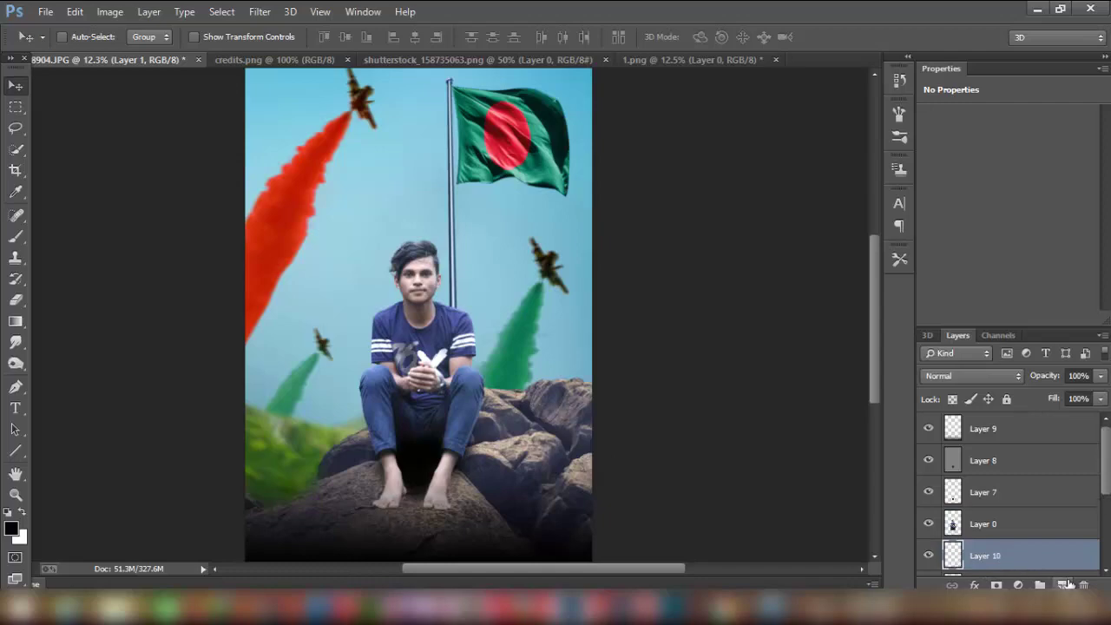
scroll(412, 513, "up", 2)
scroll(424, 509, "up", 1)
scroll(434, 500, "up", 1)
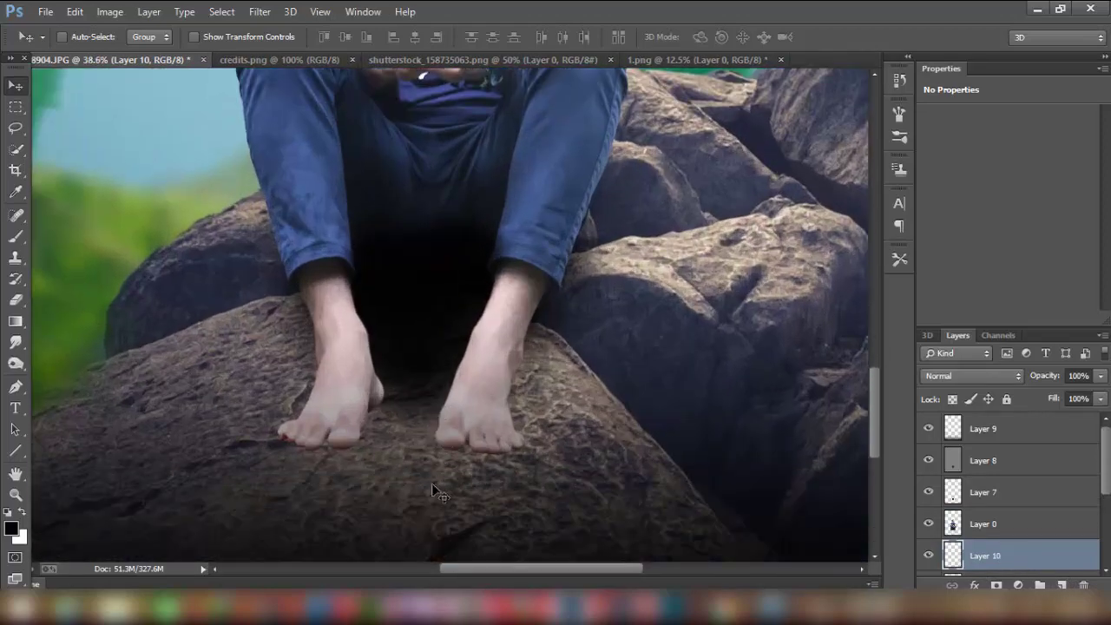
left_click(16, 236)
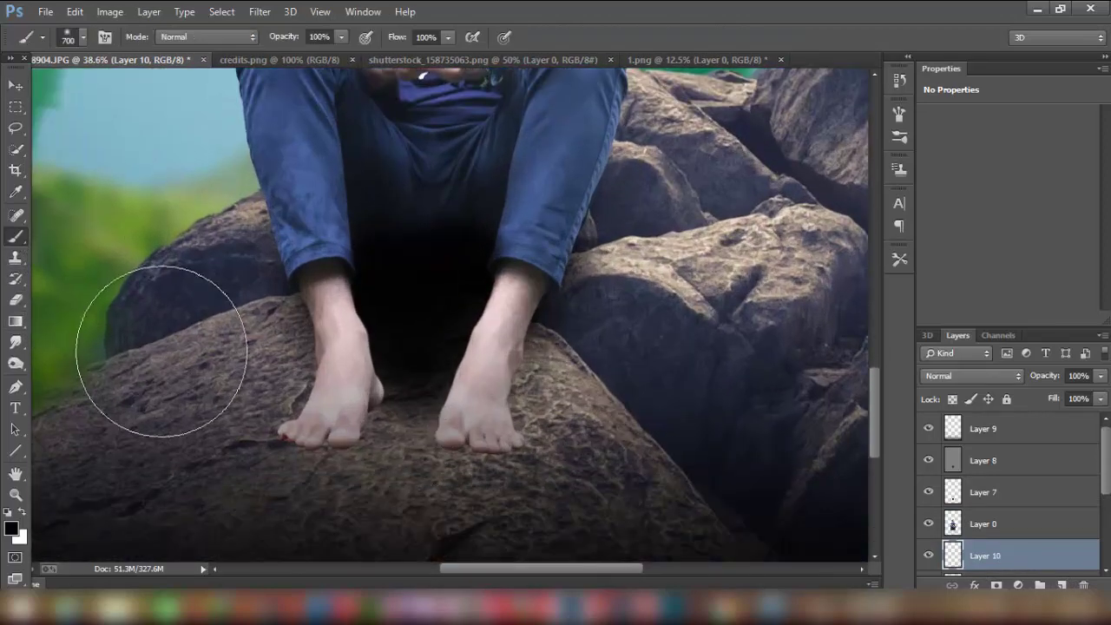
key("bracketleft")
key("bracketleft")
key("bracketleft")
key("bracketleft")
key("bracketleft")
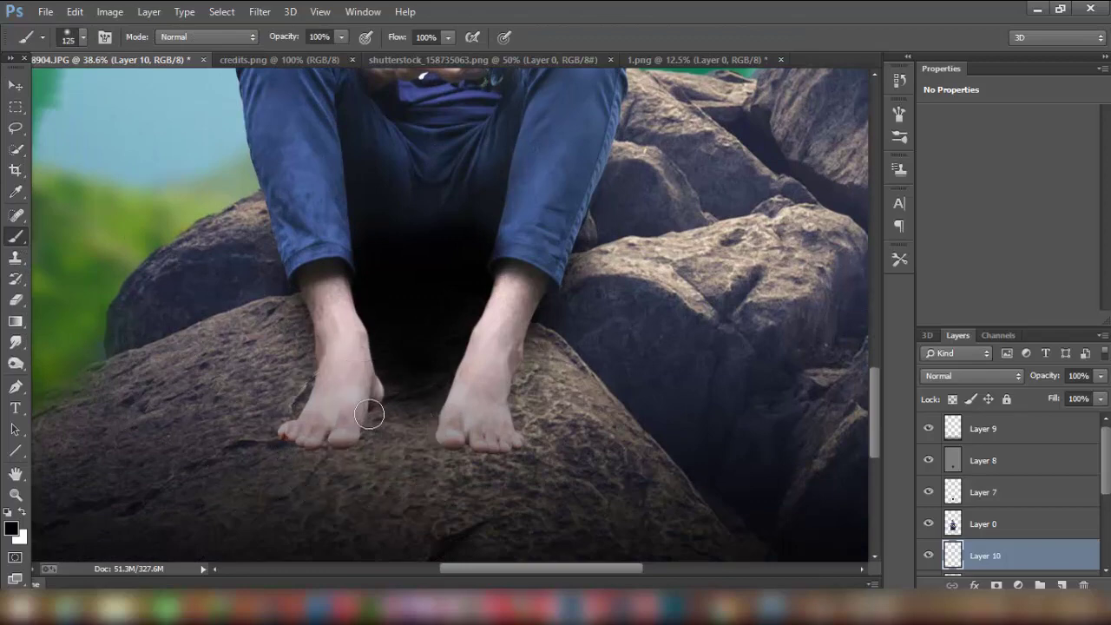
key("bracketleft")
key("bracketleft")
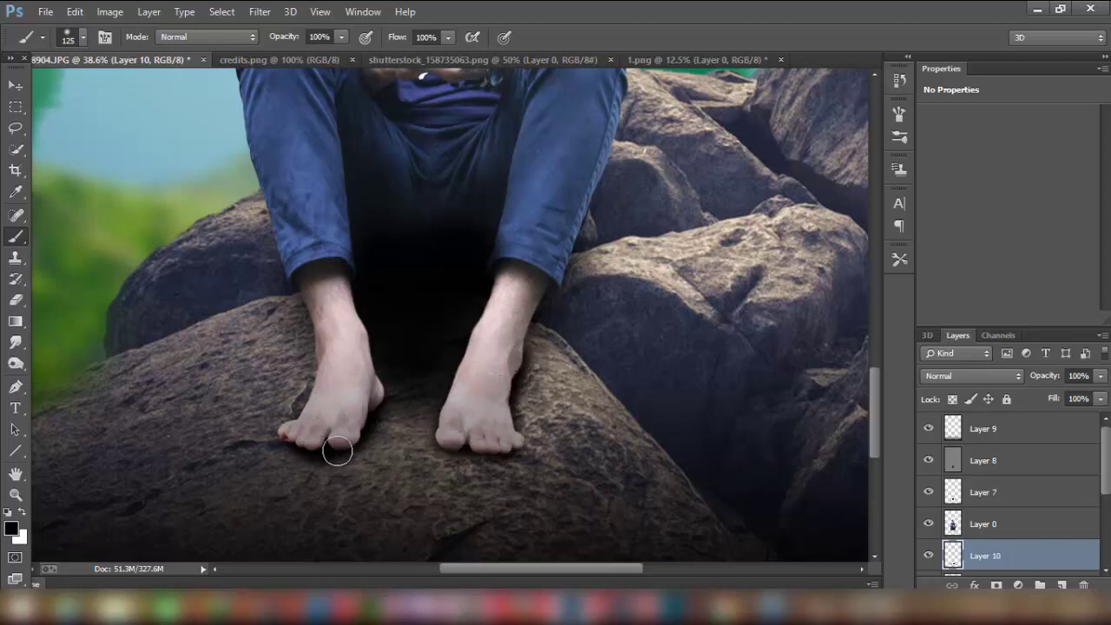
left_click(960, 469)
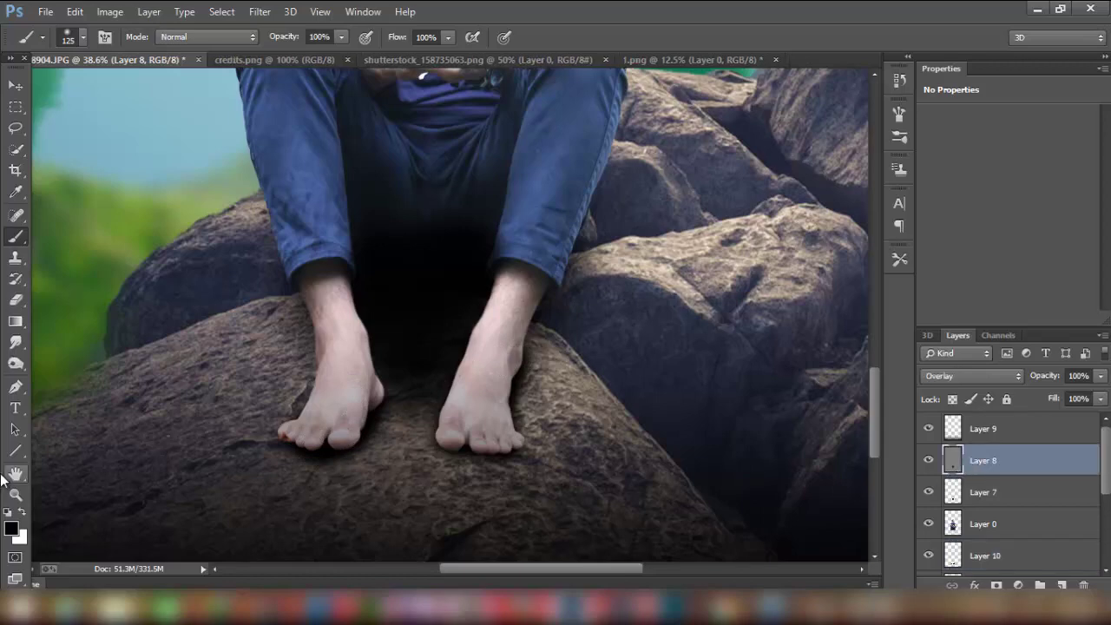
Step: Burn along the toe undersides and both foot edges on Layer 8 with a 70-pixel brush
left_click(16, 363)
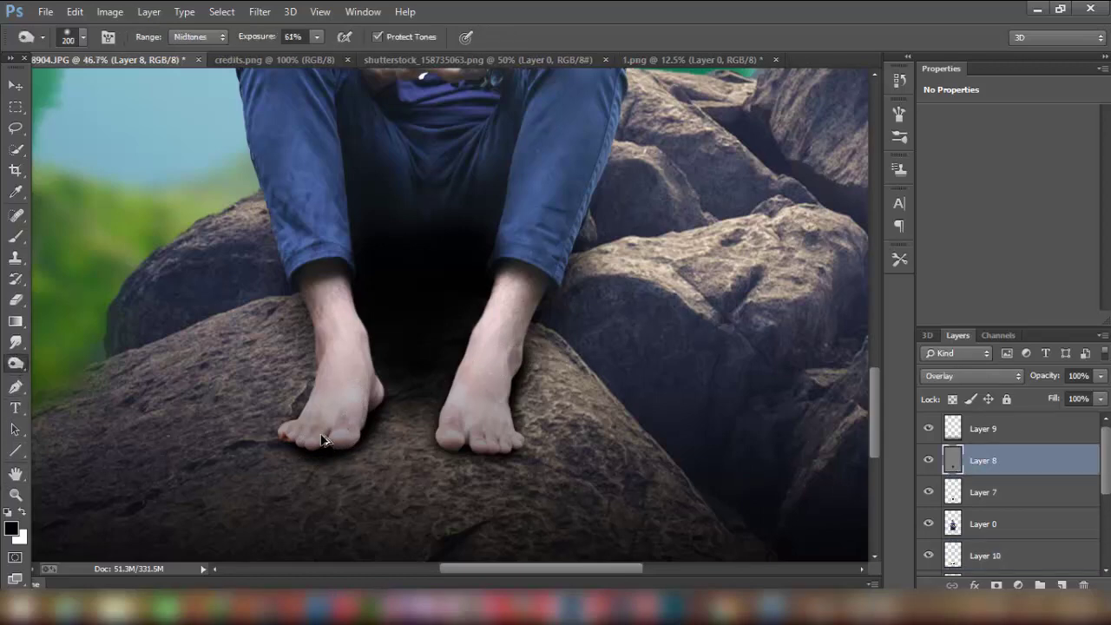
scroll(323, 441, "up", 3)
scroll(384, 399, "up", 1)
key("bracketleft")
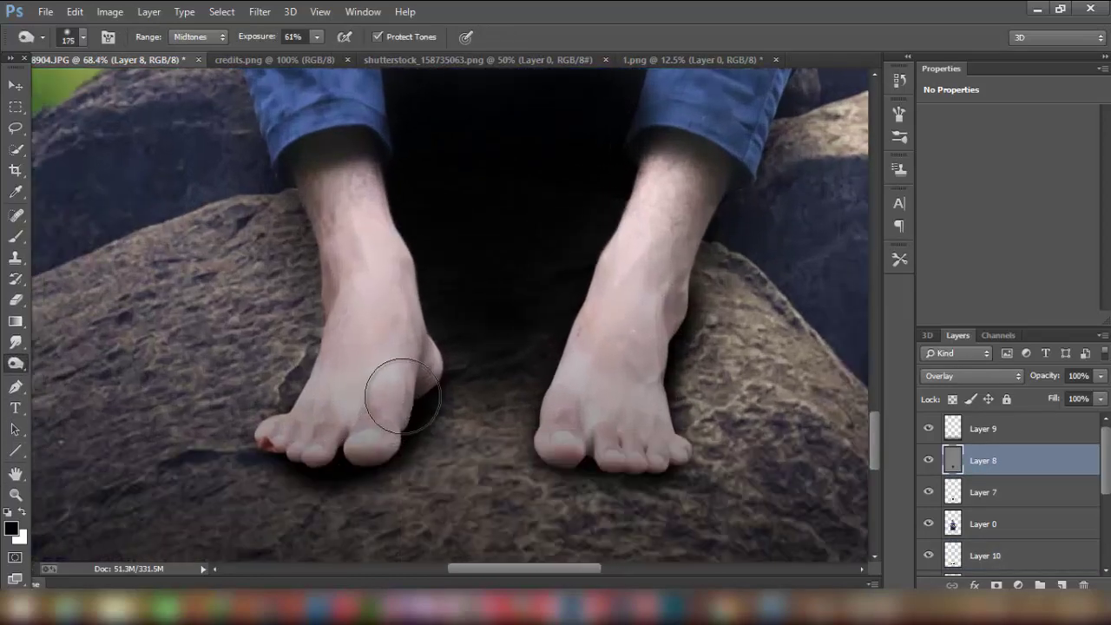
key("bracketleft")
key("bracketleft")
key("bracketleft")
key("bracketleft")
key("bracketleft")
key("bracketleft")
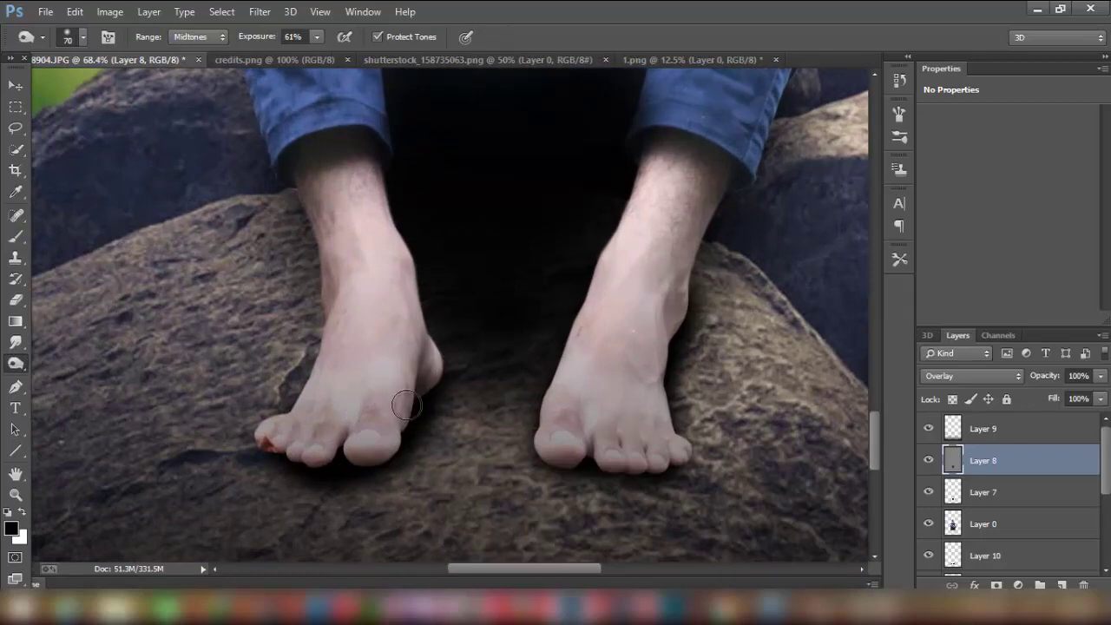
mouse_move(406, 405)
left_mouse_down()
mouse_move(265, 434)
mouse_move(300, 403)
left_mouse_up()
mouse_move(319, 294)
left_mouse_down()
mouse_move(322, 281)
mouse_move(328, 354)
left_mouse_up()
mouse_move(587, 344)
left_mouse_down()
mouse_move(585, 310)
mouse_move(561, 449)
mouse_move(699, 446)
mouse_move(665, 395)
mouse_move(684, 262)
mouse_move(722, 232)
mouse_move(666, 432)
mouse_move(572, 474)
mouse_move(524, 447)
mouse_move(380, 481)
mouse_move(352, 454)
mouse_move(377, 451)
mouse_move(429, 387)
mouse_move(429, 363)
mouse_move(436, 392)
mouse_move(356, 489)
mouse_move(316, 466)
mouse_move(273, 470)
left_mouse_up()
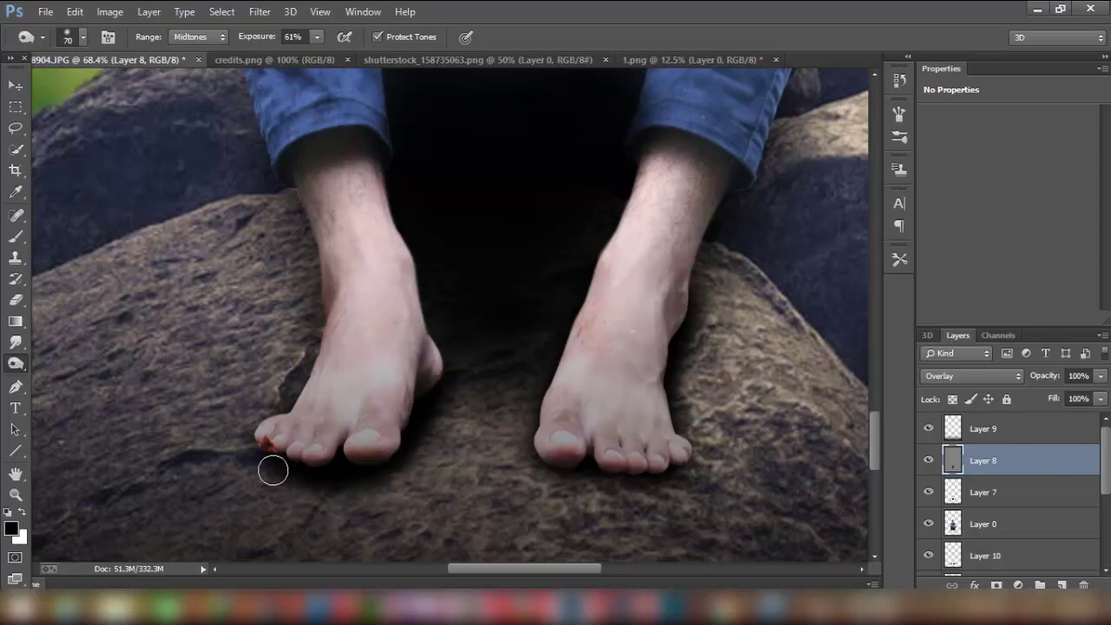
Step: Erase the orange patch on the boy's little toe, working on Layer 0
left_click(15, 299)
scroll(291, 463, "up", 1)
key("bracketleft")
key("bracketleft")
key("bracketleft")
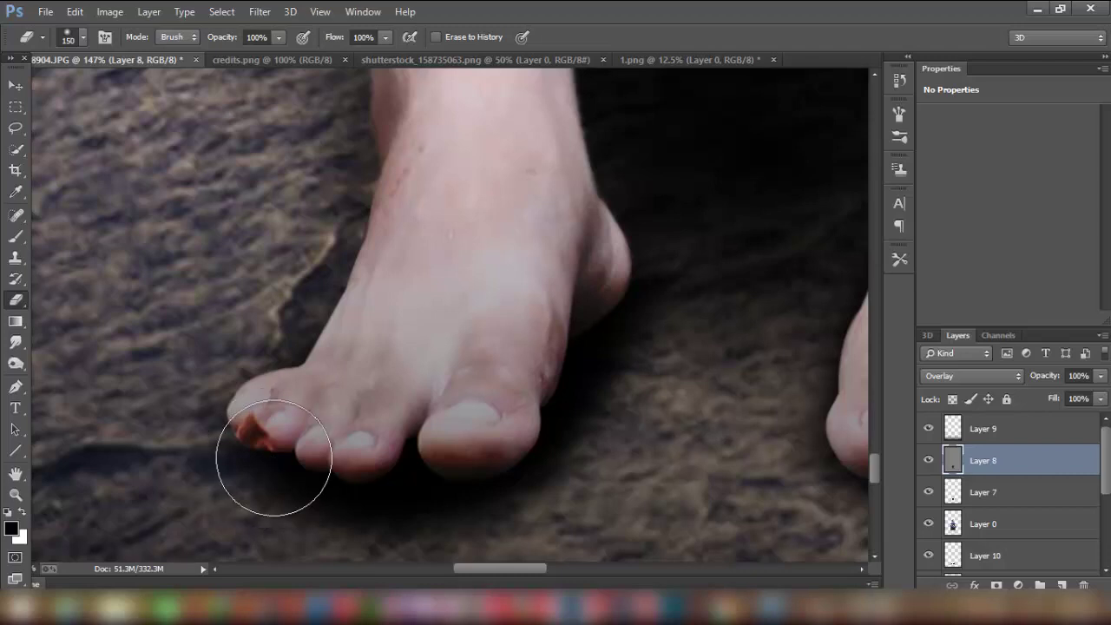
key("bracketleft")
key("bracketleft")
key("bracketleft")
key("bracketleft")
key("bracketleft")
key("bracketleft")
key("bracketleft")
key("bracketleft")
left_click_drag(267, 463, 251, 429)
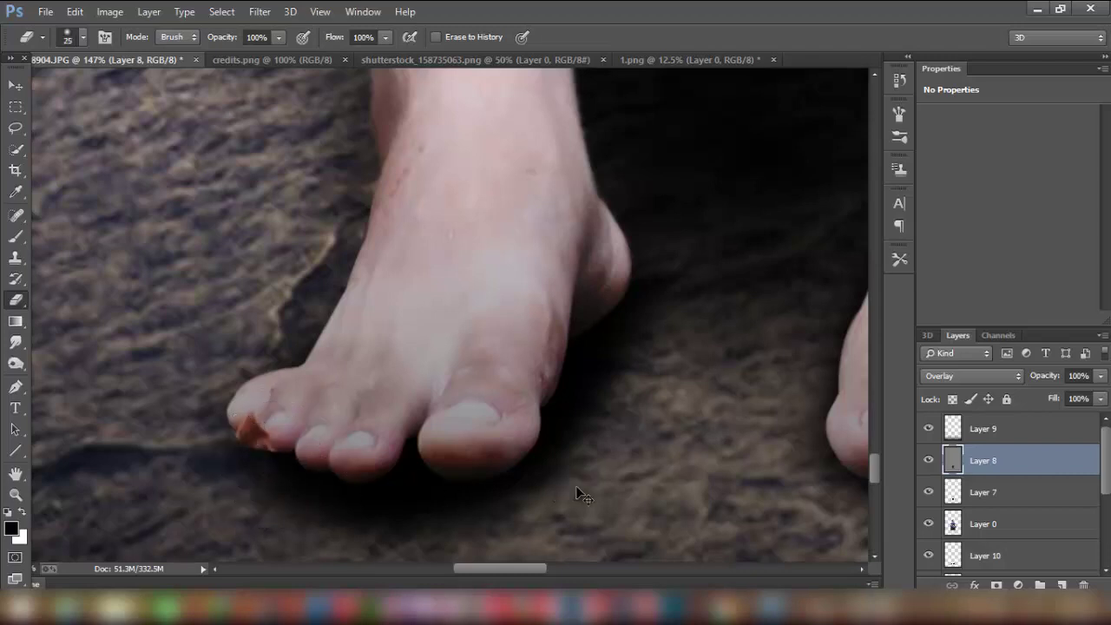
left_click(964, 531)
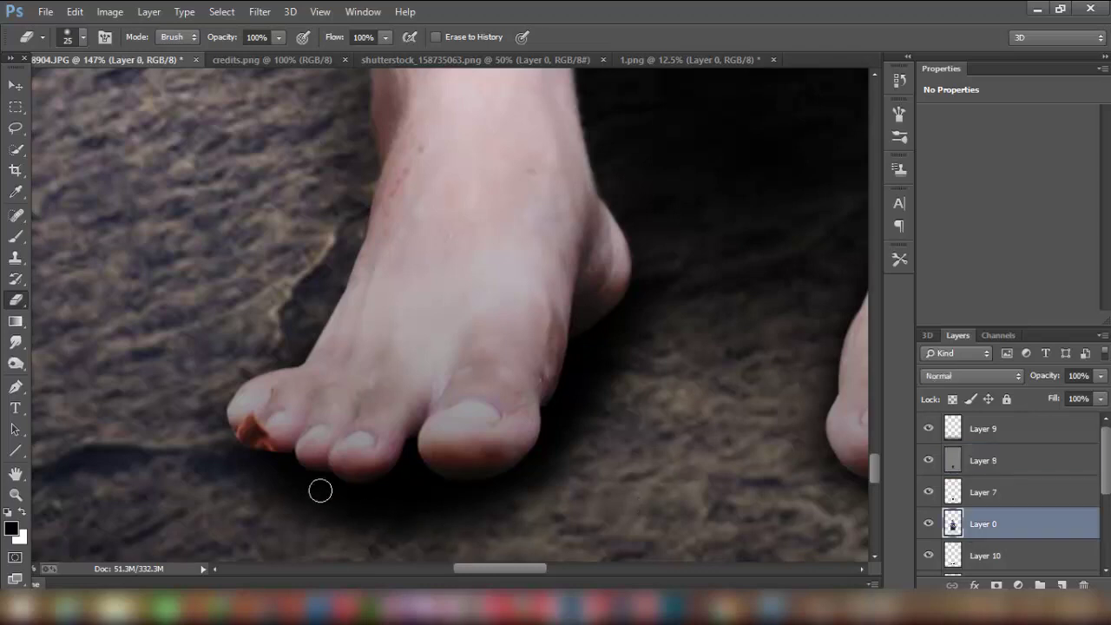
left_click_drag(275, 454, 246, 426)
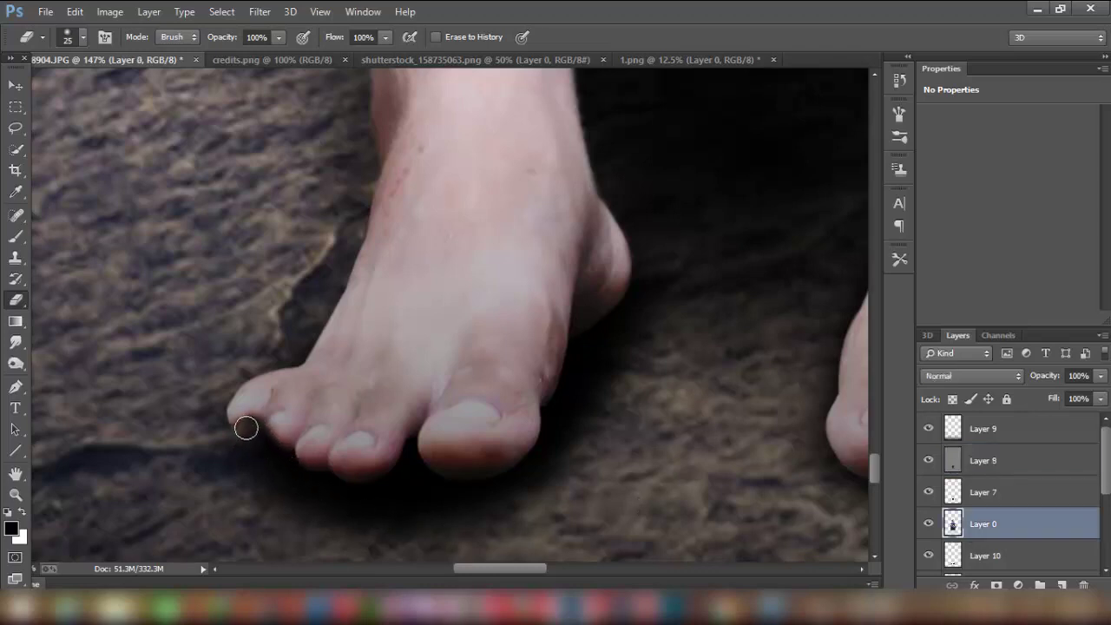
Step: Clone clean skin over the little toe tip with a small Clone Stamp brush
left_click(14, 258)
key("bracketleft")
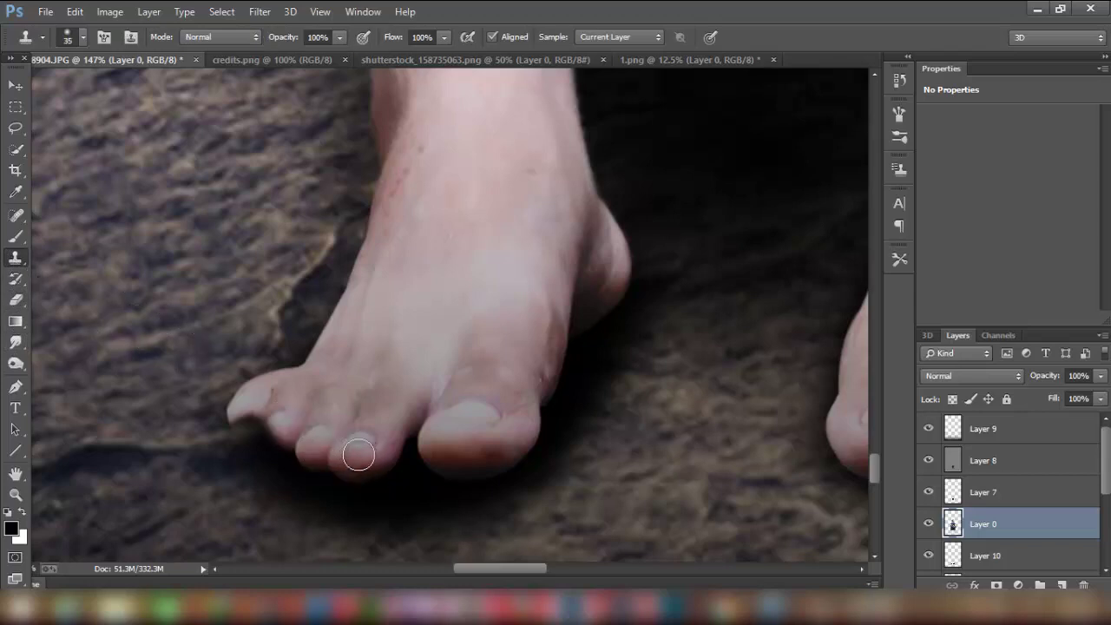
key("bracketleft")
key("bracketleft")
left_click_drag(236, 420, 252, 416)
scroll(249, 423, "down", 2)
Step: Try lowering Layer 0's opacity to 90%, then undo the change
scroll(250, 434, "down", 2)
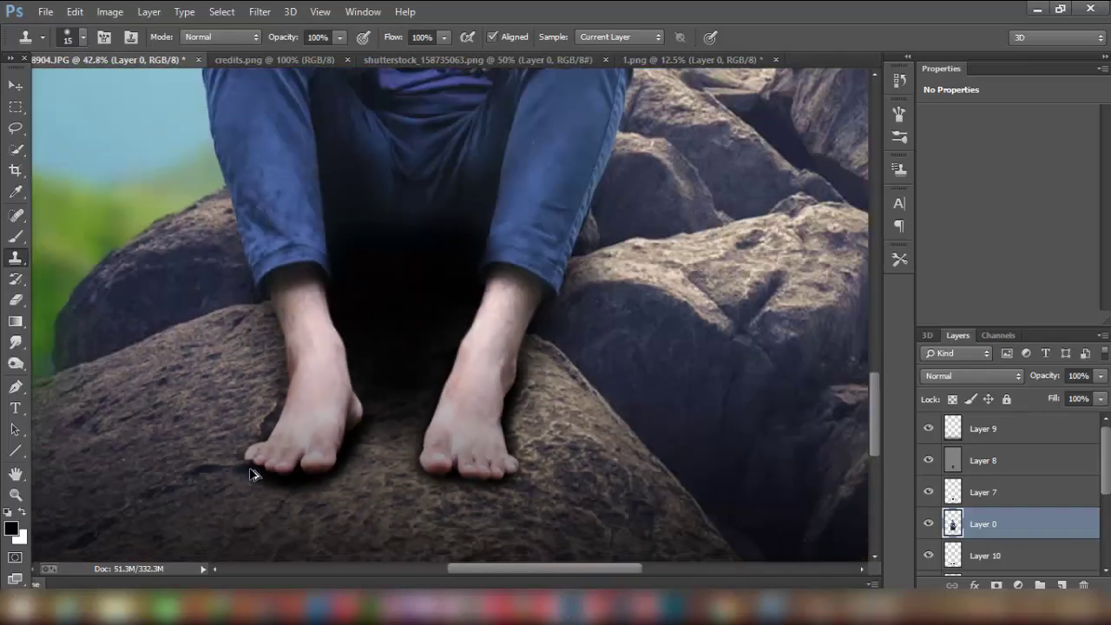
scroll(252, 468, "down", 2)
scroll(250, 473, "down", 2)
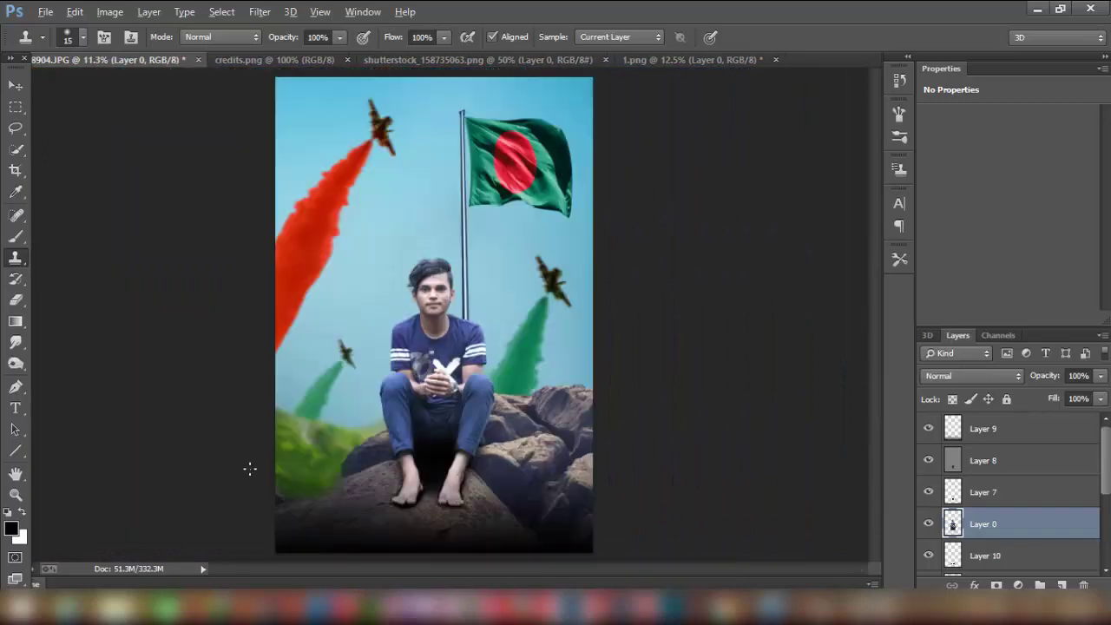
scroll(250, 469, "up", 1)
left_click_drag(1050, 380, 1041, 383)
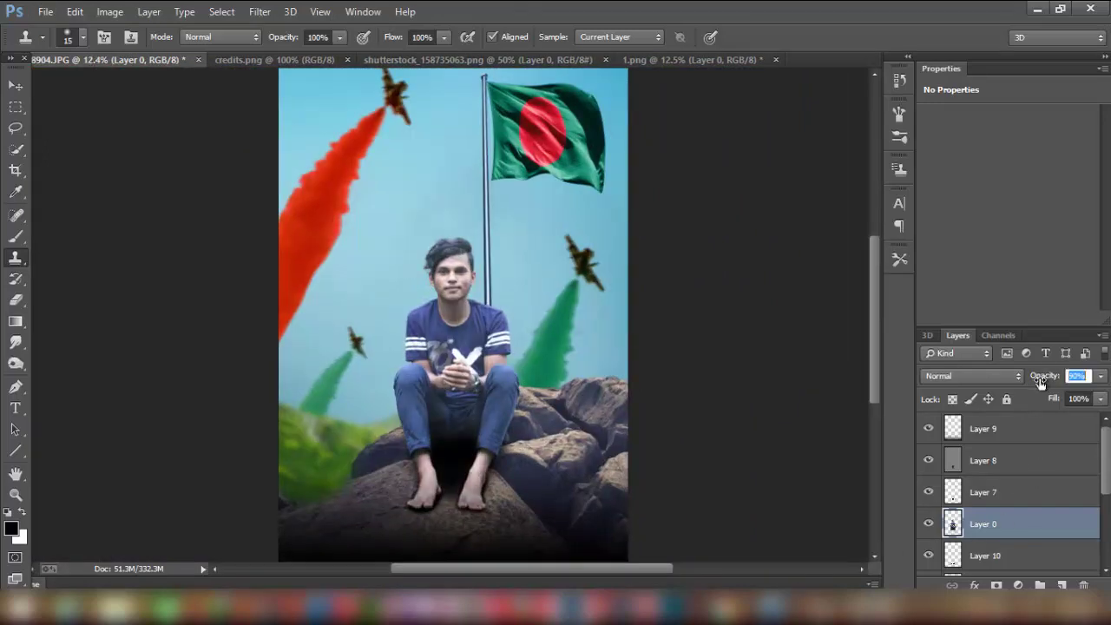
key("ctrl+z")
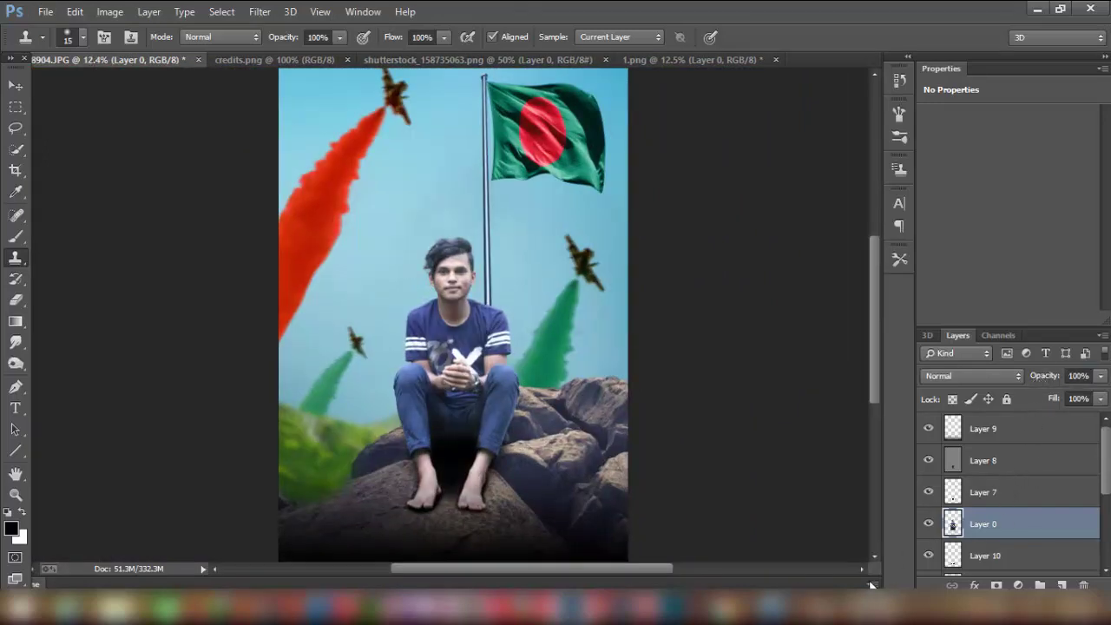
Step: Set Layer 10 to 53% opacity and apply a 2.2-pixel Gaussian Blur
left_click(989, 556)
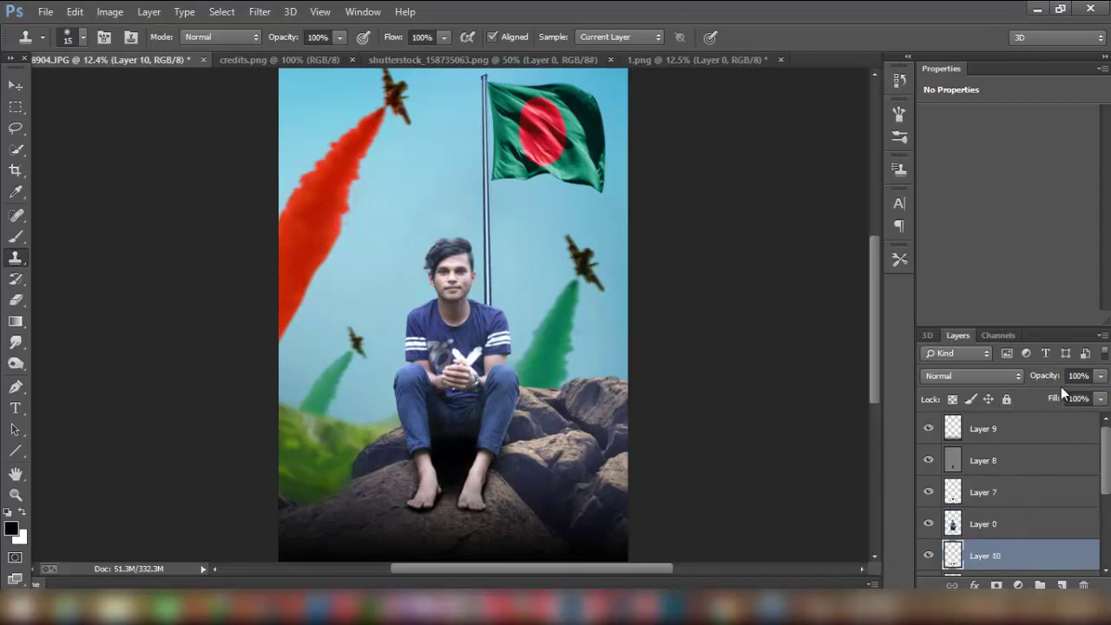
left_click_drag(1055, 382, 1035, 389)
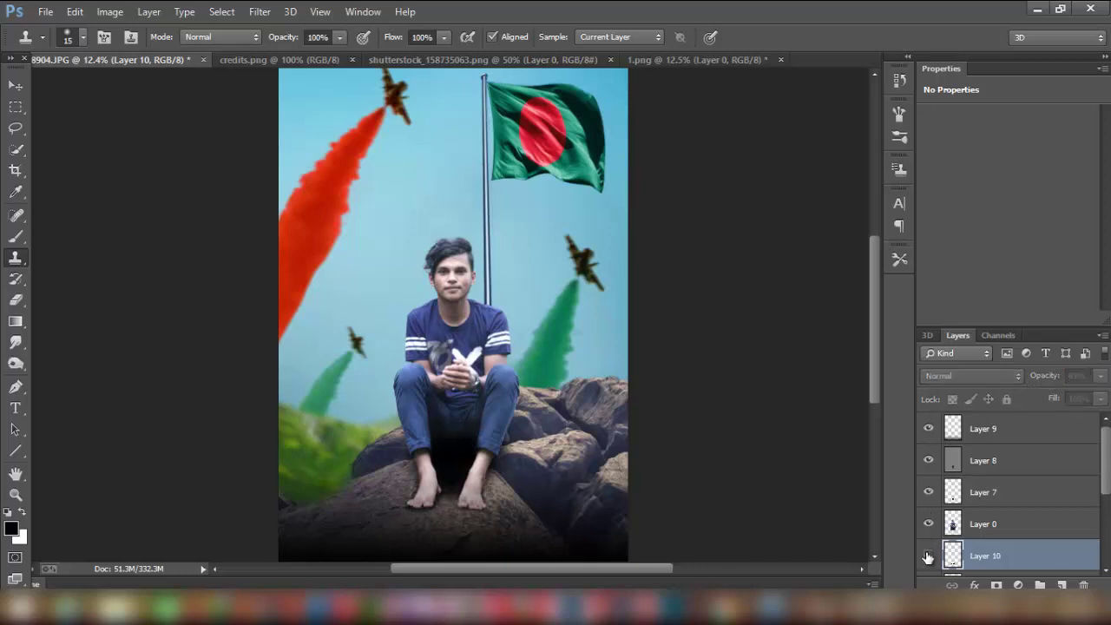
left_click_drag(1042, 385, 1033, 387)
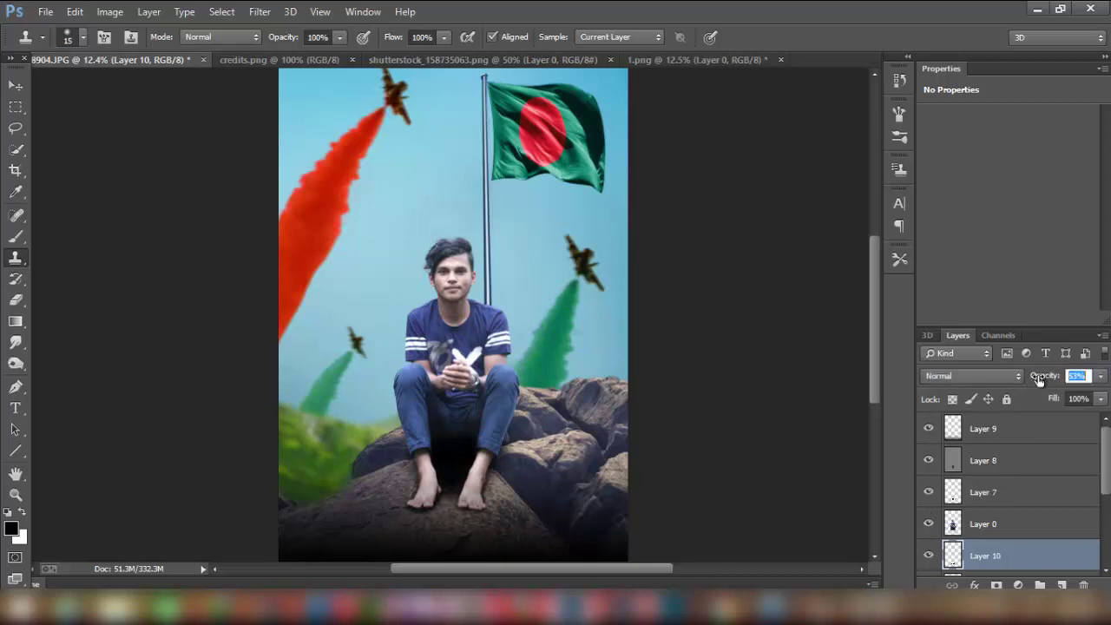
left_click(260, 12)
mouse_move(273, 237)
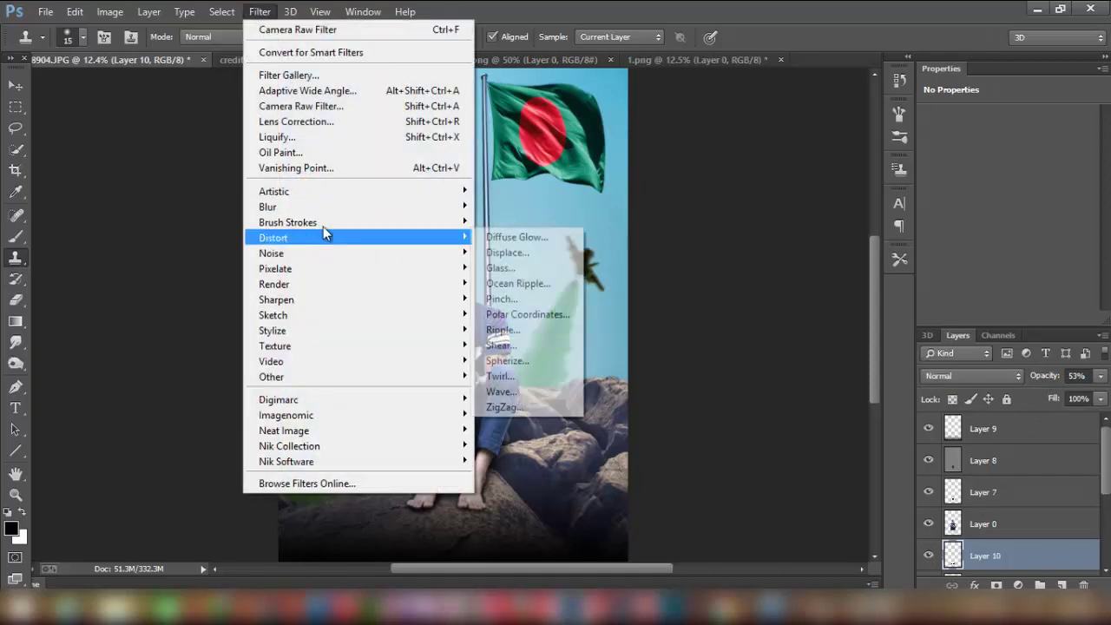
left_click(521, 322)
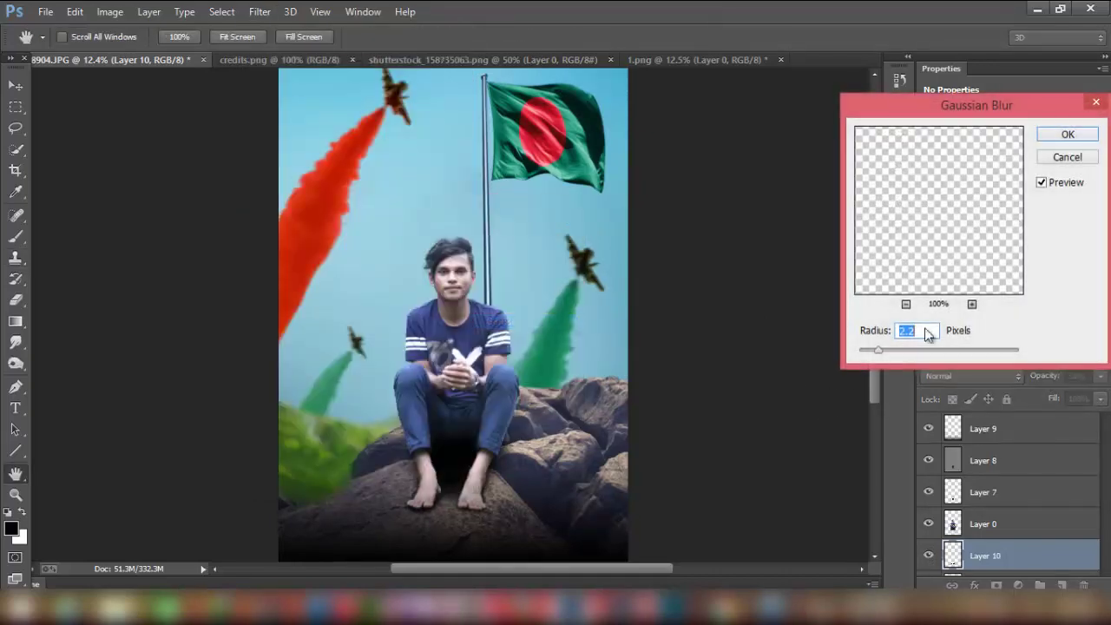
left_click(1050, 137)
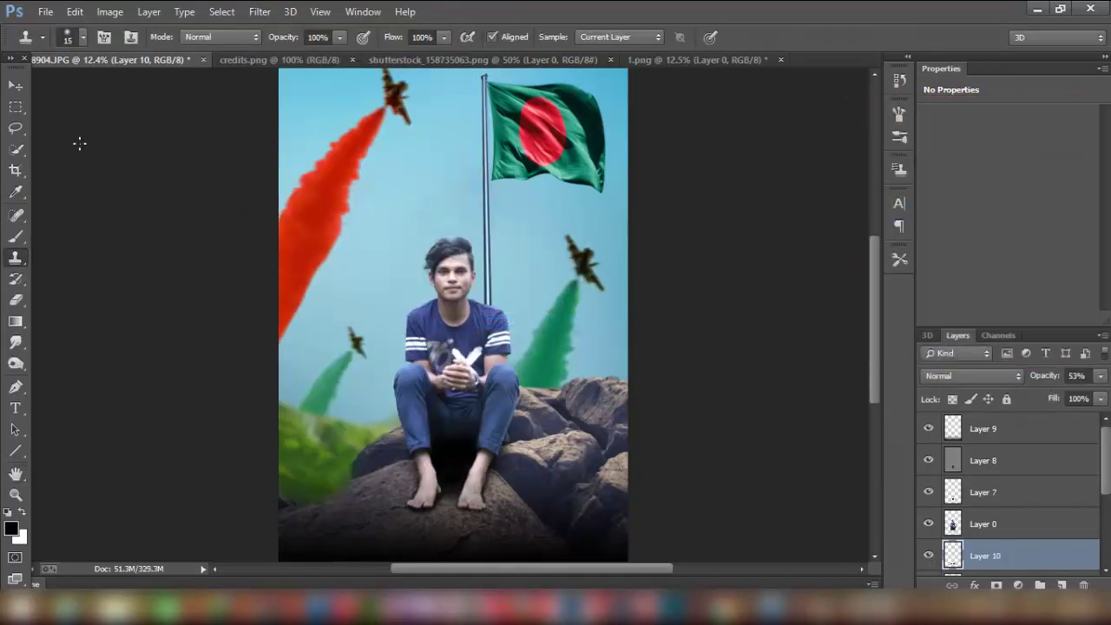
Step: Apply a Color Efex Pro 4 Cross Processing grade, method C01 at 26% strength, to the boy's Layer 0
key("v")
left_click(955, 524)
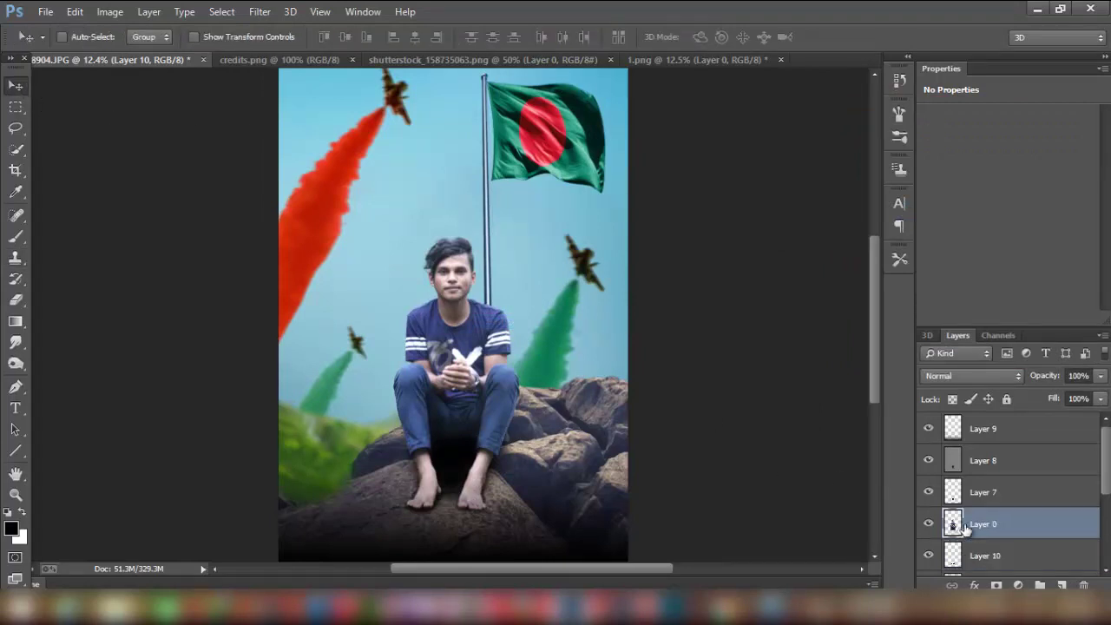
left_click(257, 12)
mouse_move(290, 446)
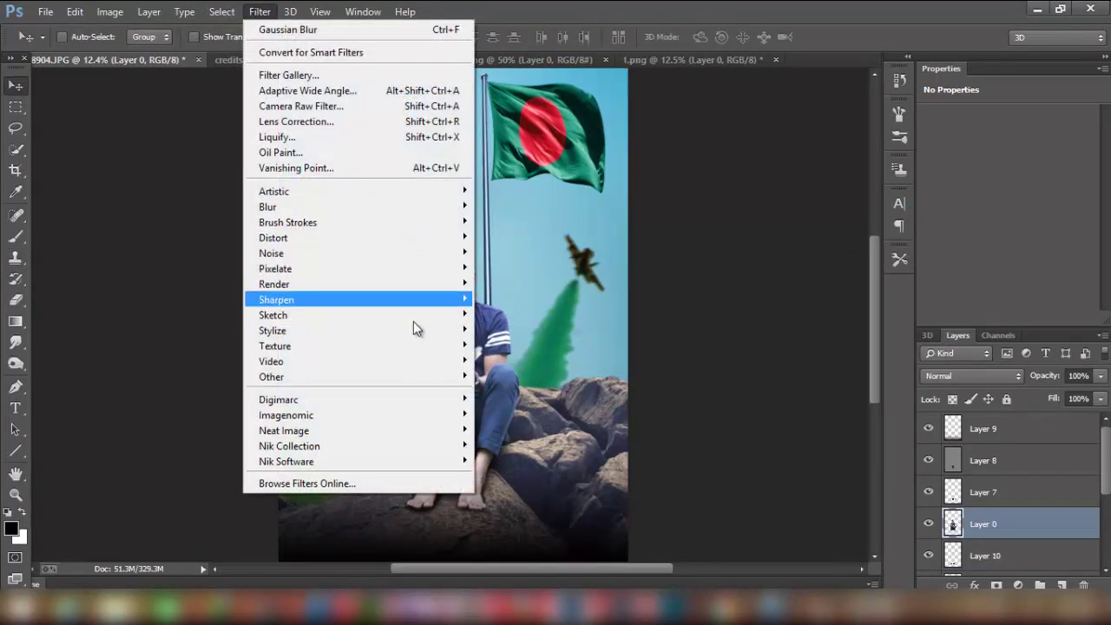
left_click(508, 442)
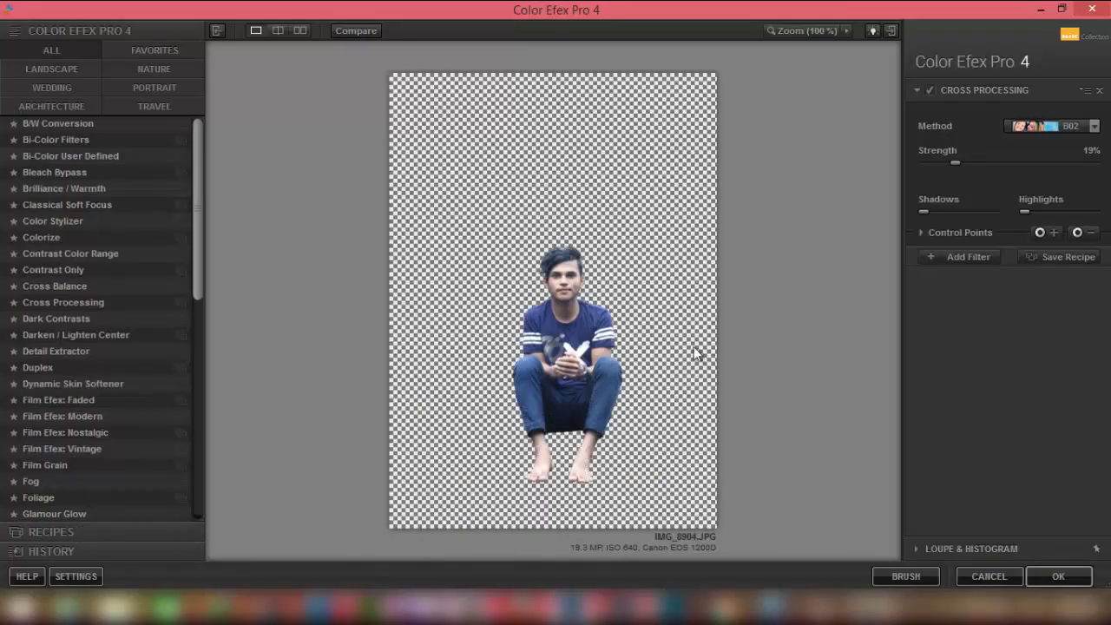
left_click(1073, 126)
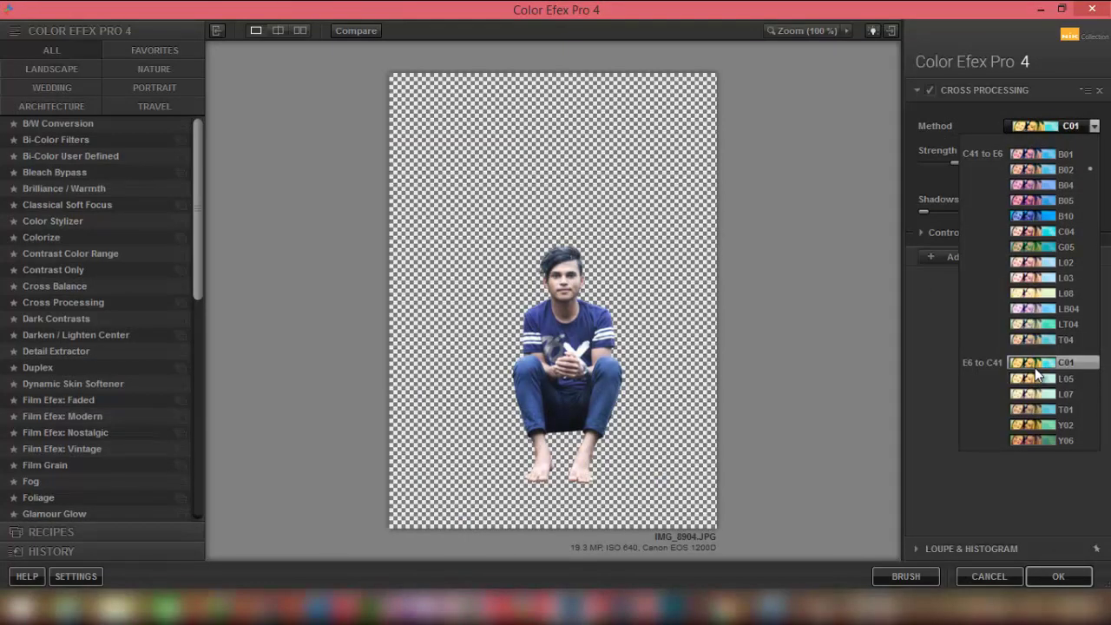
left_click(1036, 365)
left_click_drag(957, 164, 971, 165)
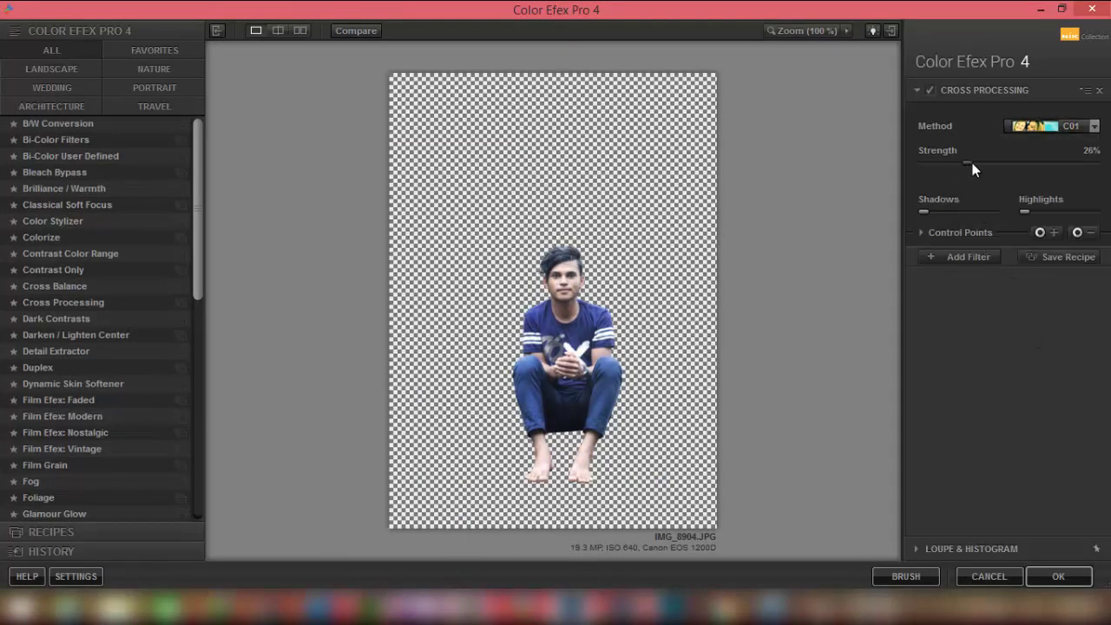
left_click(1057, 570)
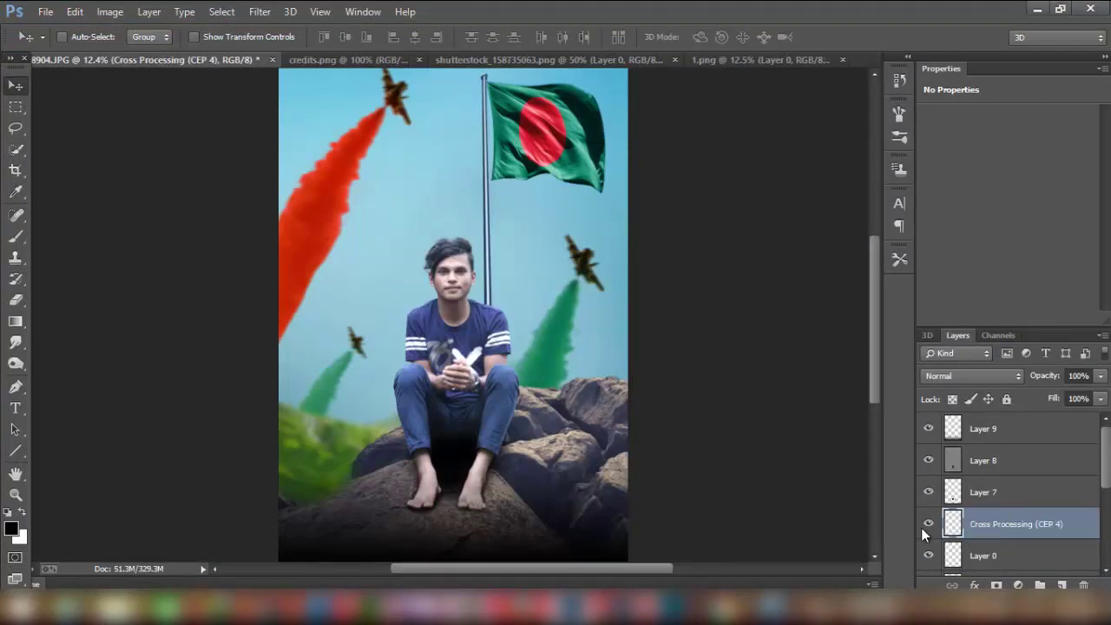
Step: Merge the Cross Processing layer down into Layer 0 and lower Layer 10's opacity further
right_click(982, 519)
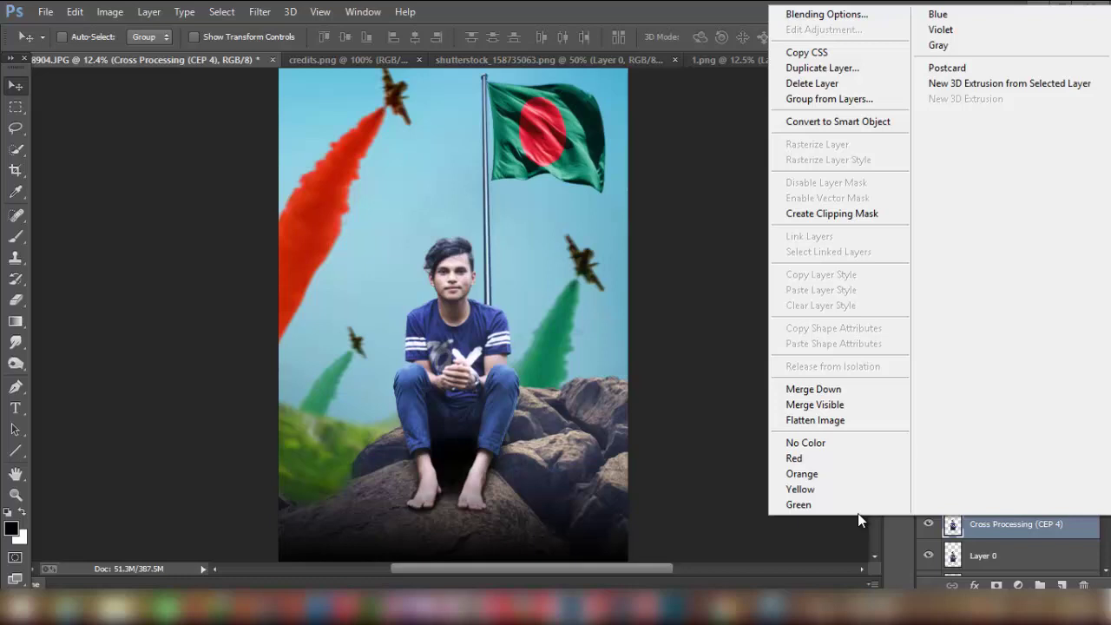
left_click(814, 391)
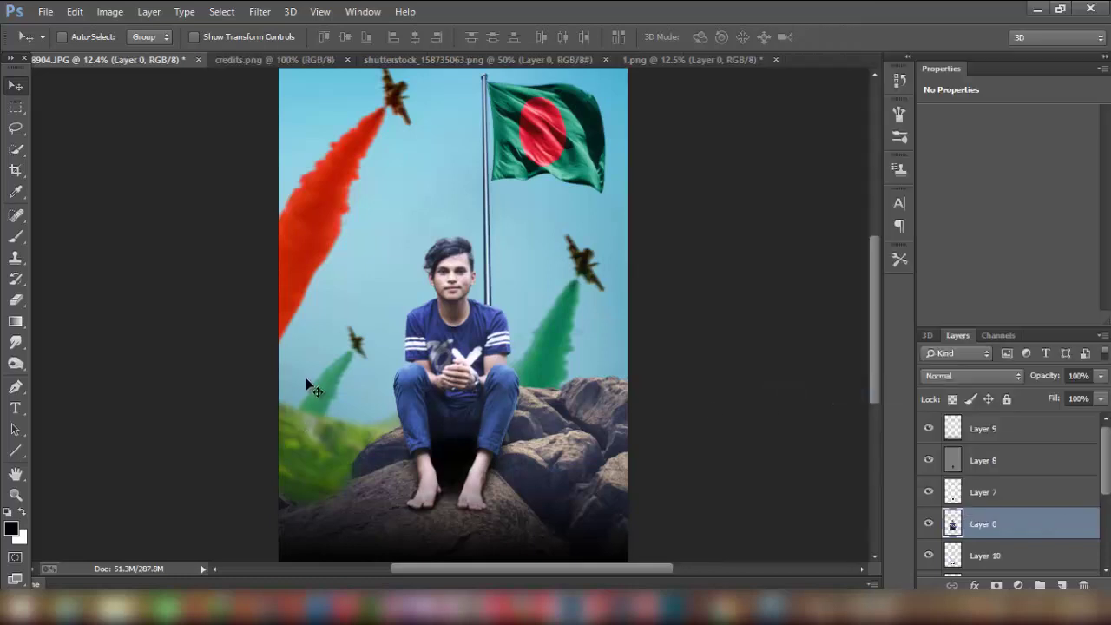
scroll(293, 360, "down", 2)
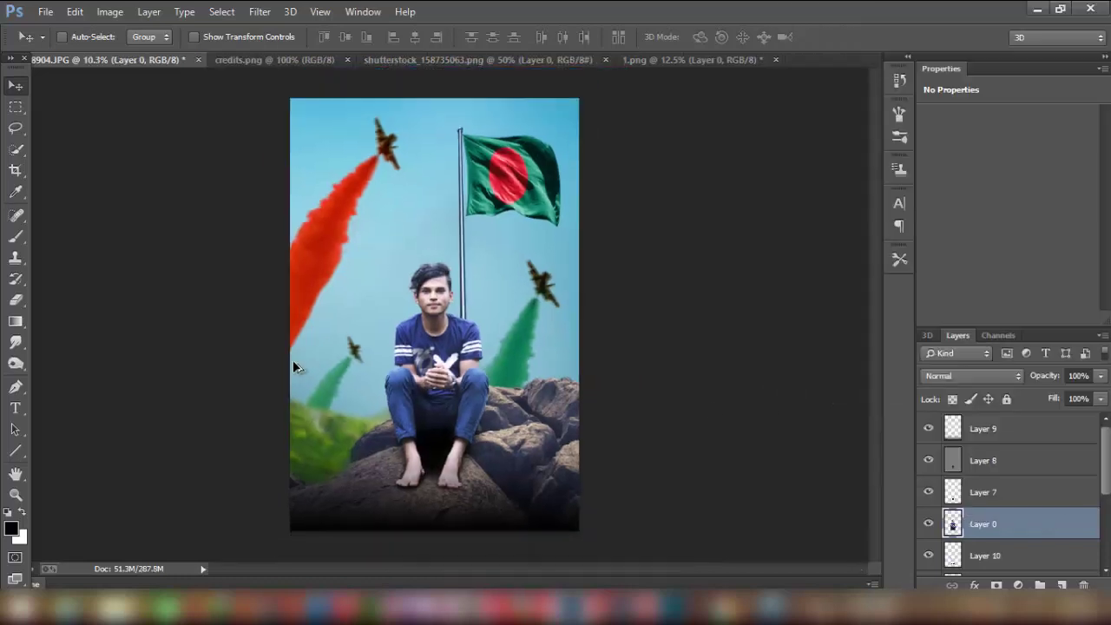
scroll(292, 360, "up", 1)
left_click(979, 560)
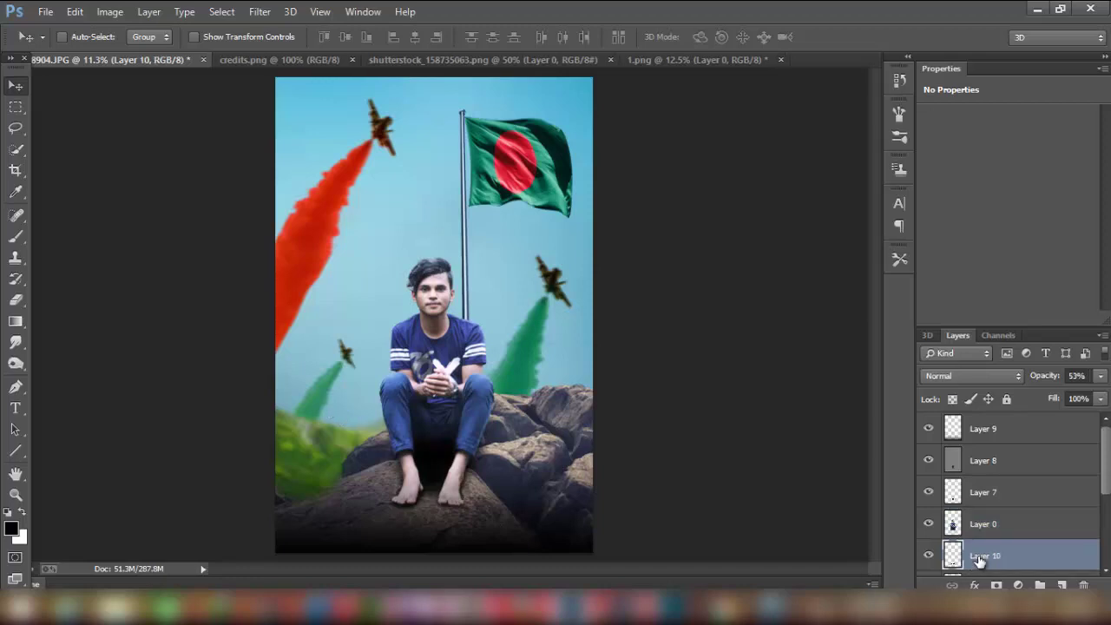
left_click_drag(1053, 381, 1046, 380)
Step: Close the shutterstock flag document and bring up the credits.png image
left_click(435, 63)
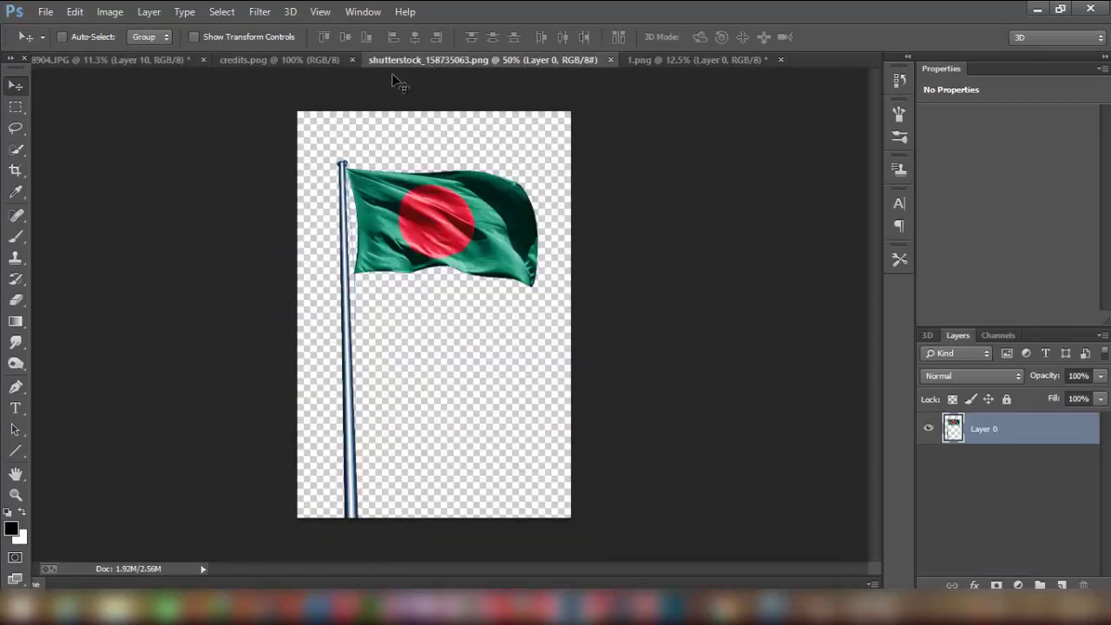
left_click(610, 59)
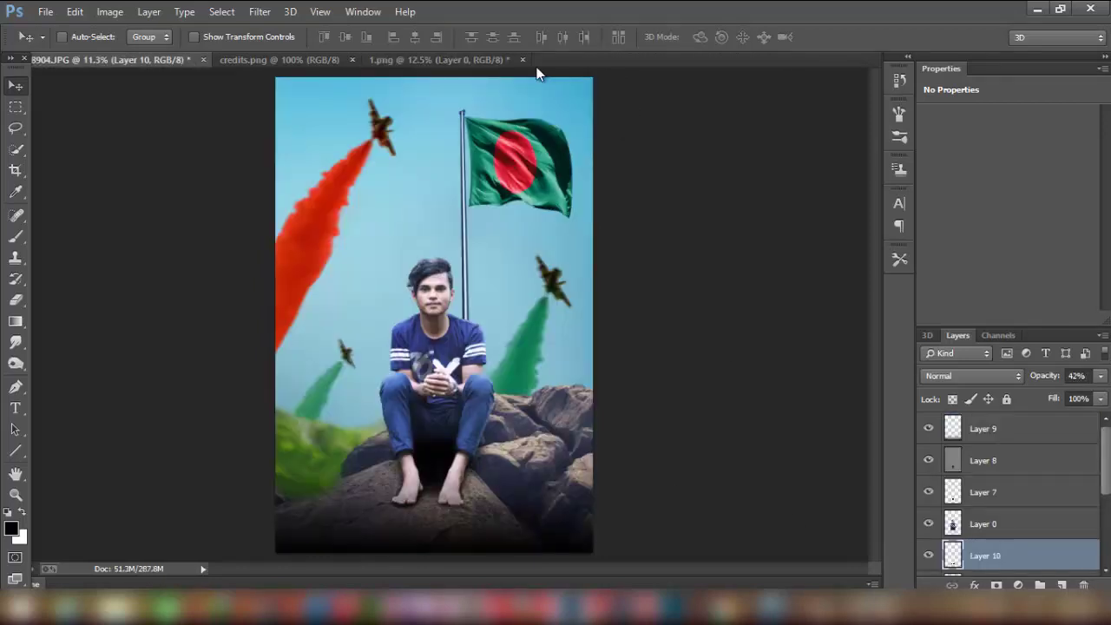
left_click(447, 59)
left_click(277, 59)
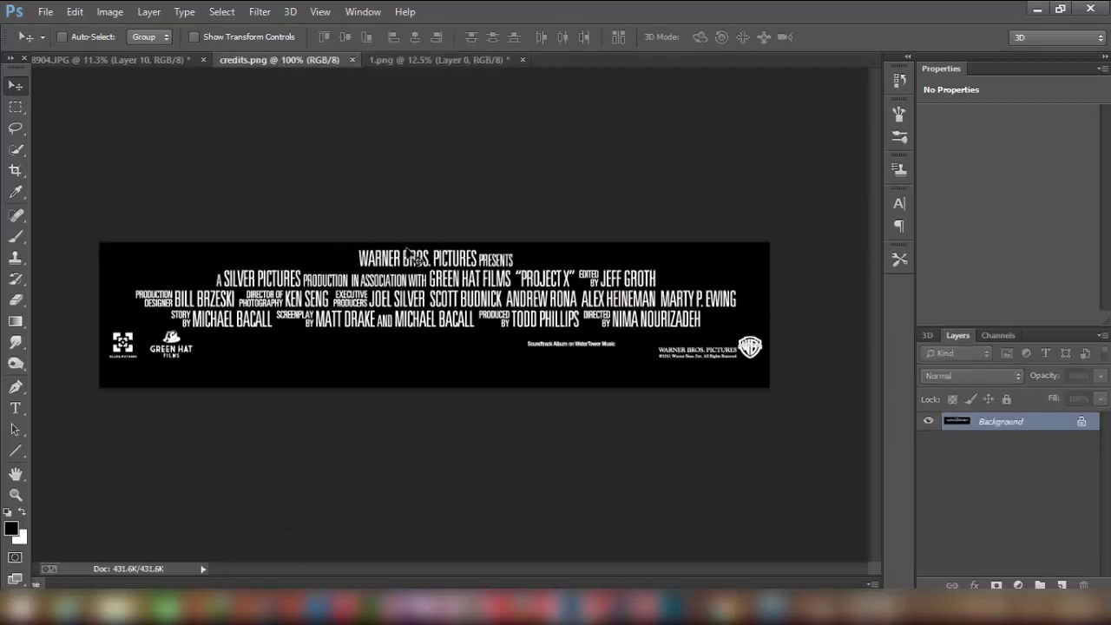
Step: Place the credits banner onto the poster and move its layer to the top of the stack
left_click(161, 57)
left_click_drag(370, 446, 372, 444)
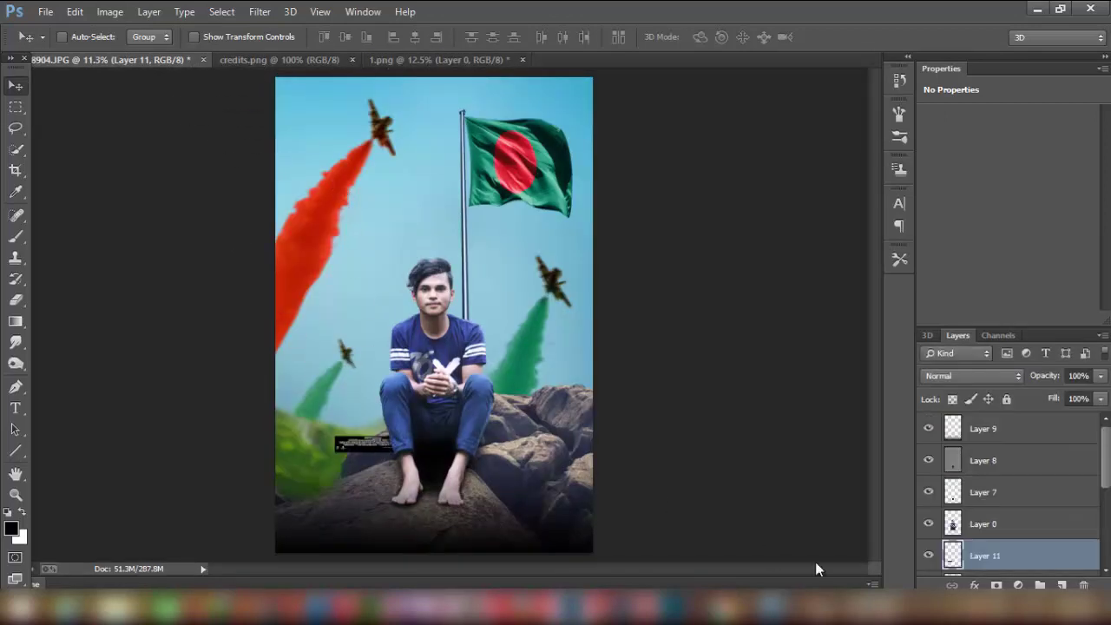
left_click_drag(989, 558, 990, 425)
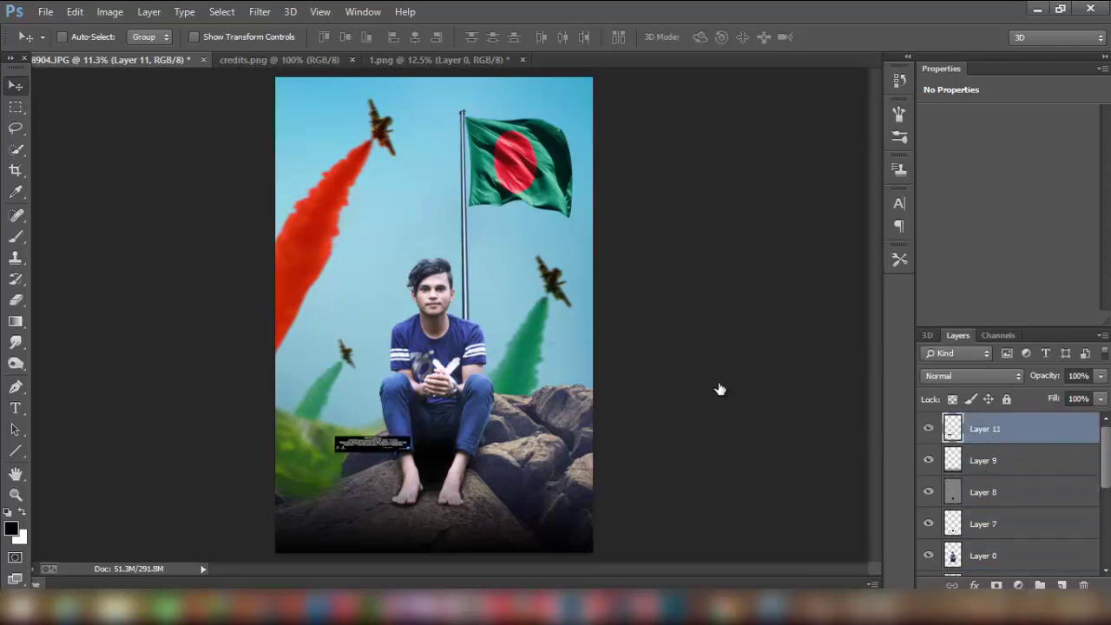
Step: Stretch the credits banner across the poster's bottom edge and blend it in Screen mode
left_click(193, 37)
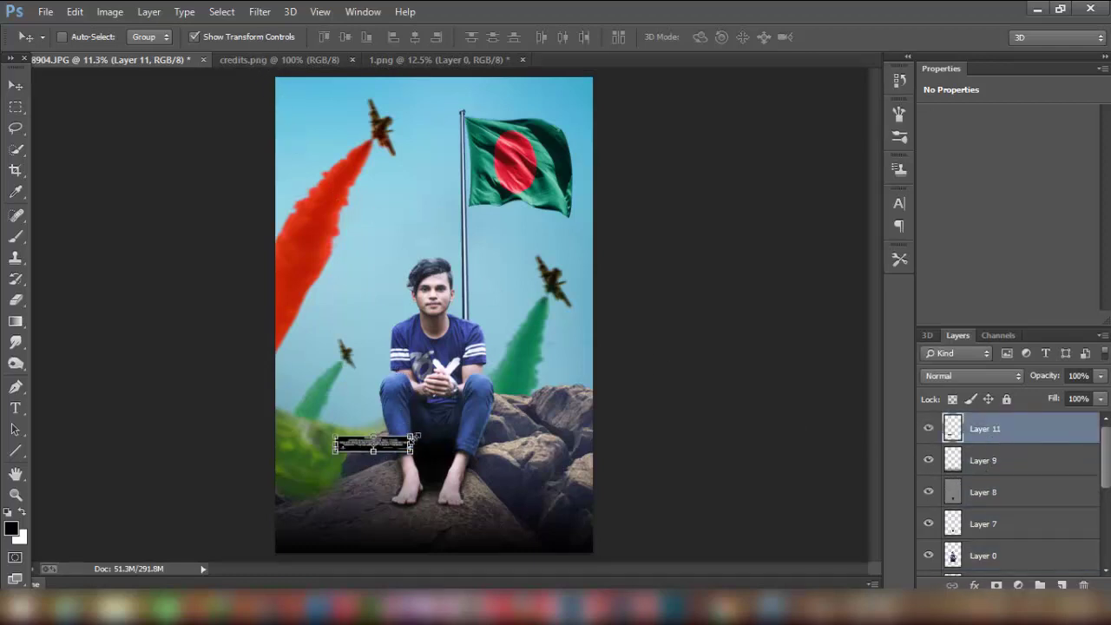
mouse_move(416, 437)
left_mouse_down()
mouse_move(491, 420)
mouse_move(438, 528)
mouse_move(402, 543)
mouse_move(642, 527)
left_mouse_up()
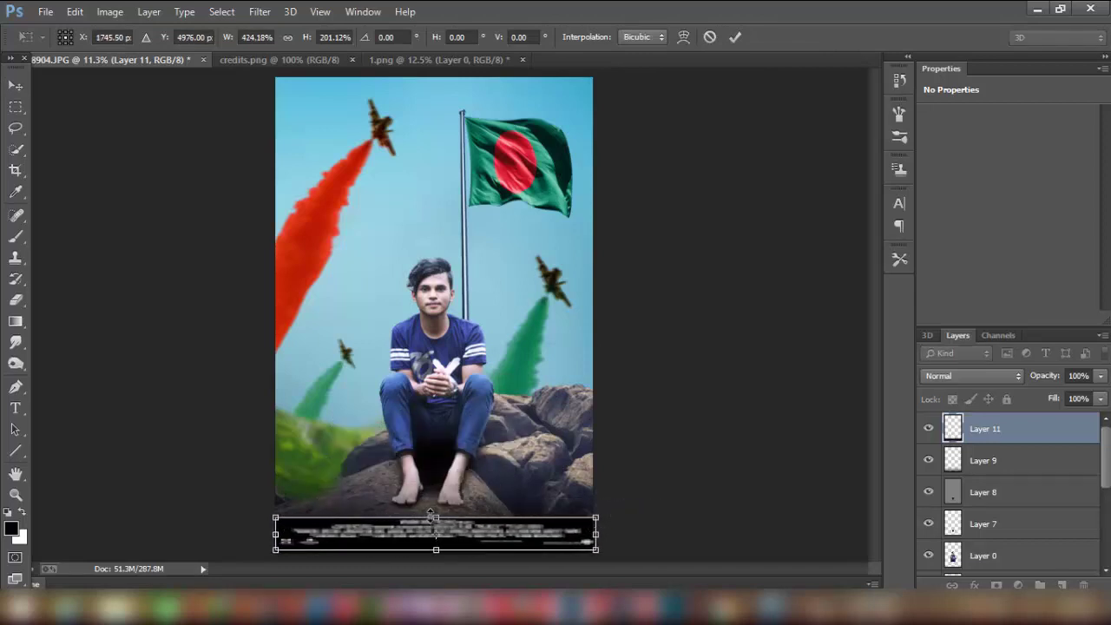
left_click_drag(431, 514, 435, 507)
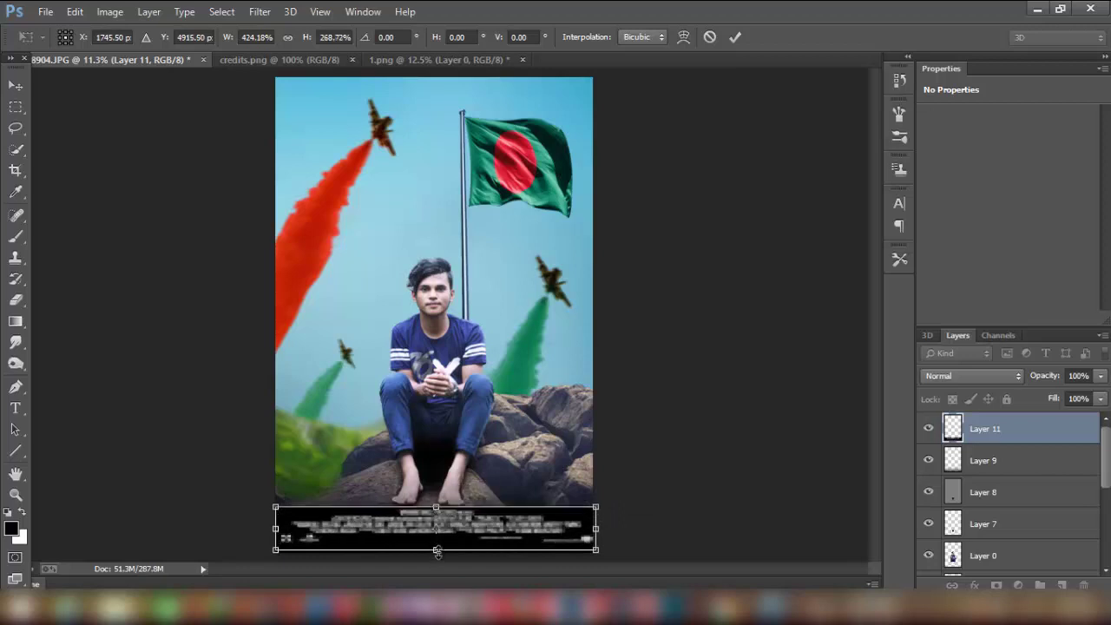
left_click_drag(437, 552, 437, 562)
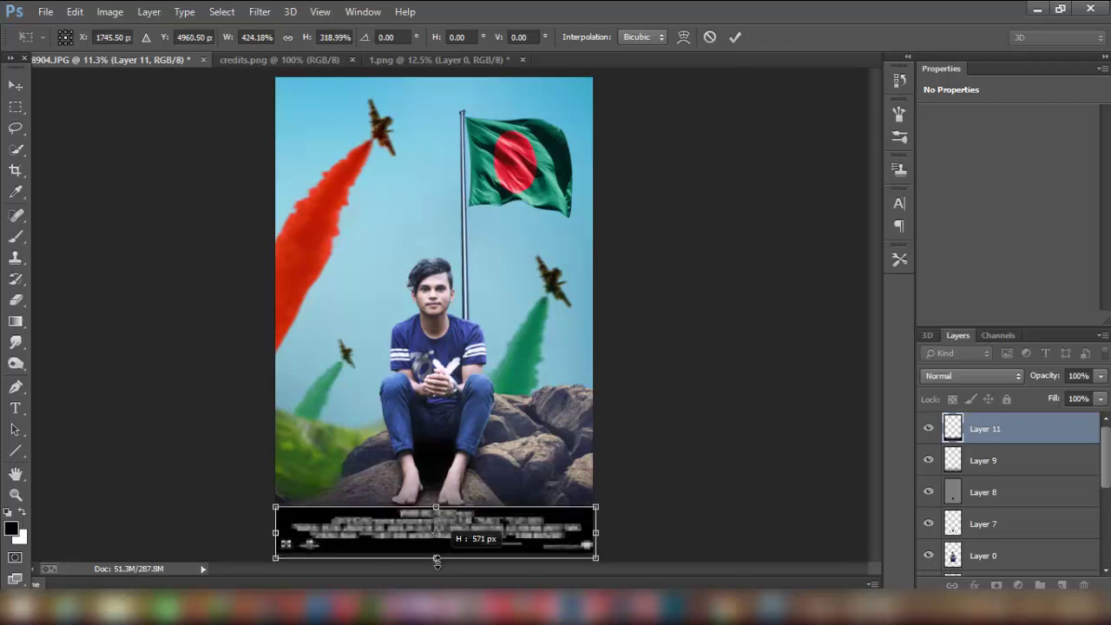
left_click(734, 37)
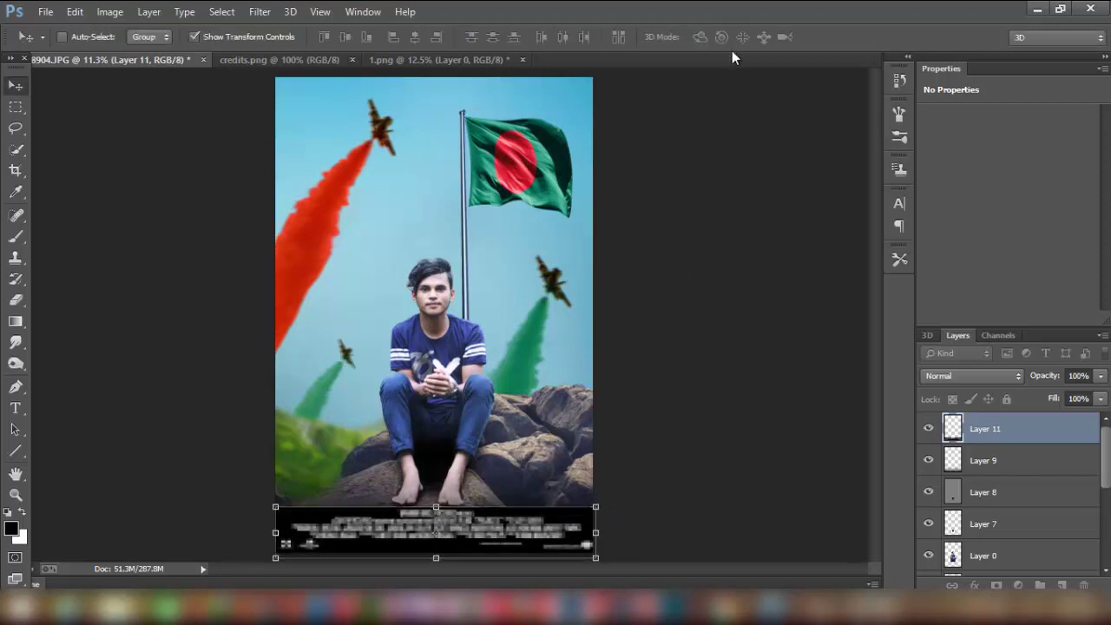
left_click(216, 39)
left_click(965, 375)
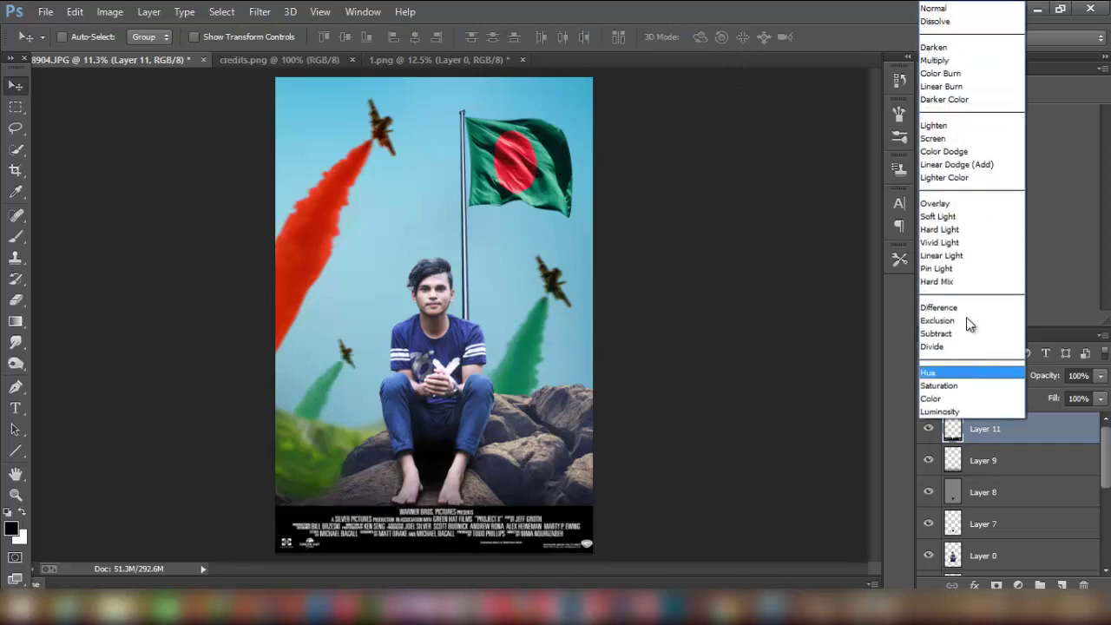
left_click(962, 137)
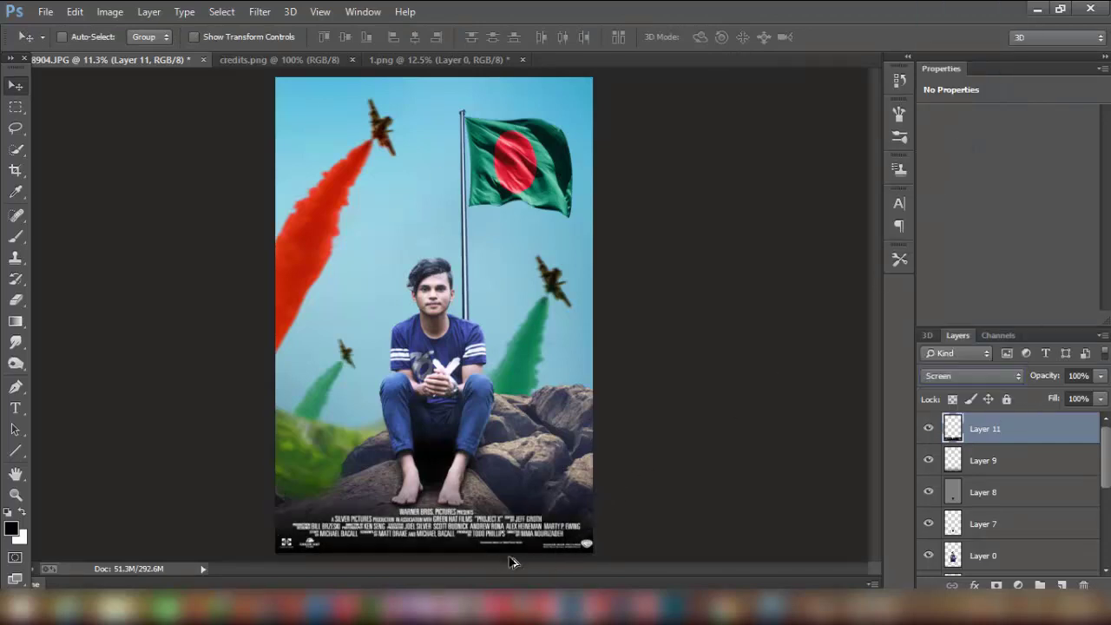
Step: Zoom in and lasso-erase the Warner Bros. shield logo from the credits banner
scroll(533, 459, "up", 2)
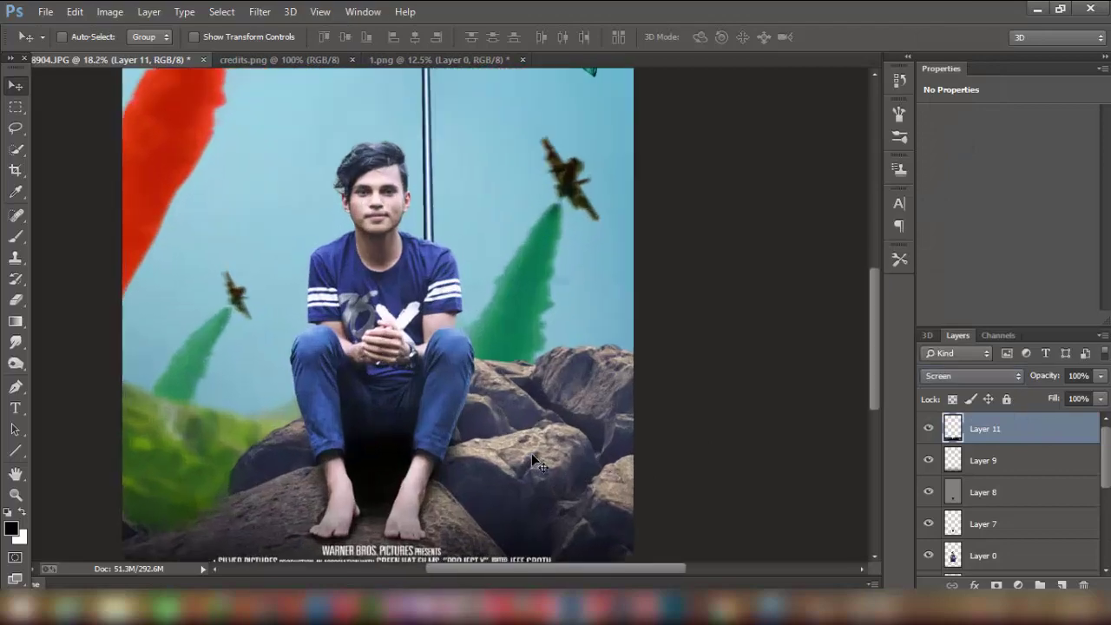
scroll(531, 454, "up", 2)
scroll(534, 451, "up", 2)
scroll(543, 448, "up", 2)
scroll(549, 444, "up", 2)
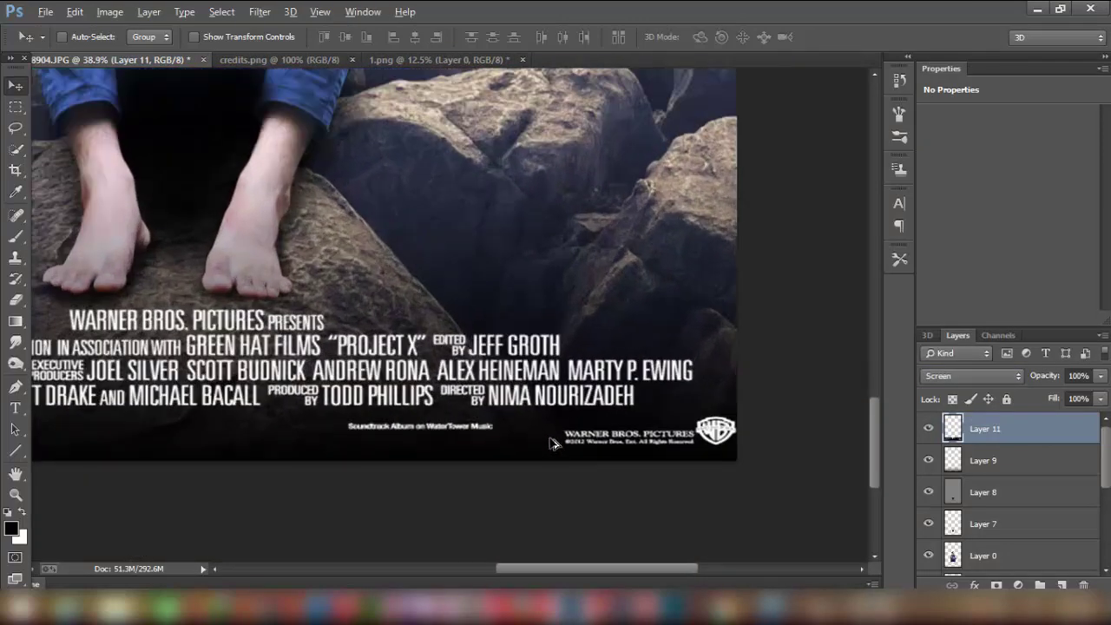
scroll(549, 445, "up", 2)
scroll(549, 445, "up", 2)
scroll(549, 444, "up", 2)
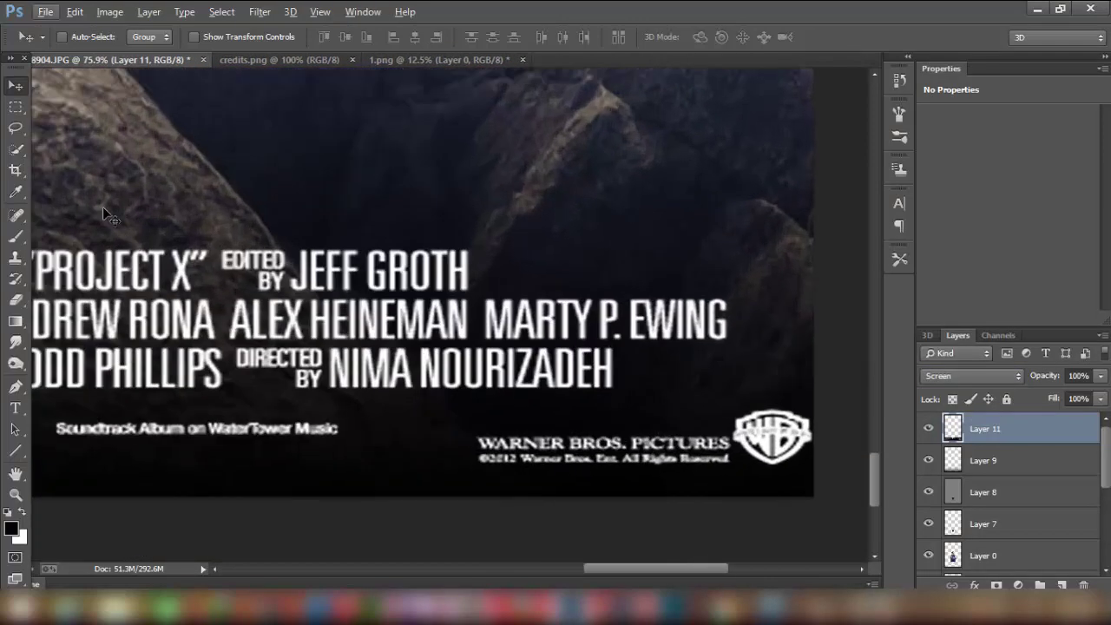
left_click(16, 127)
mouse_move(775, 398)
left_mouse_down()
mouse_move(725, 413)
mouse_move(755, 487)
mouse_move(841, 407)
mouse_move(835, 424)
left_mouse_up()
key("Delete")
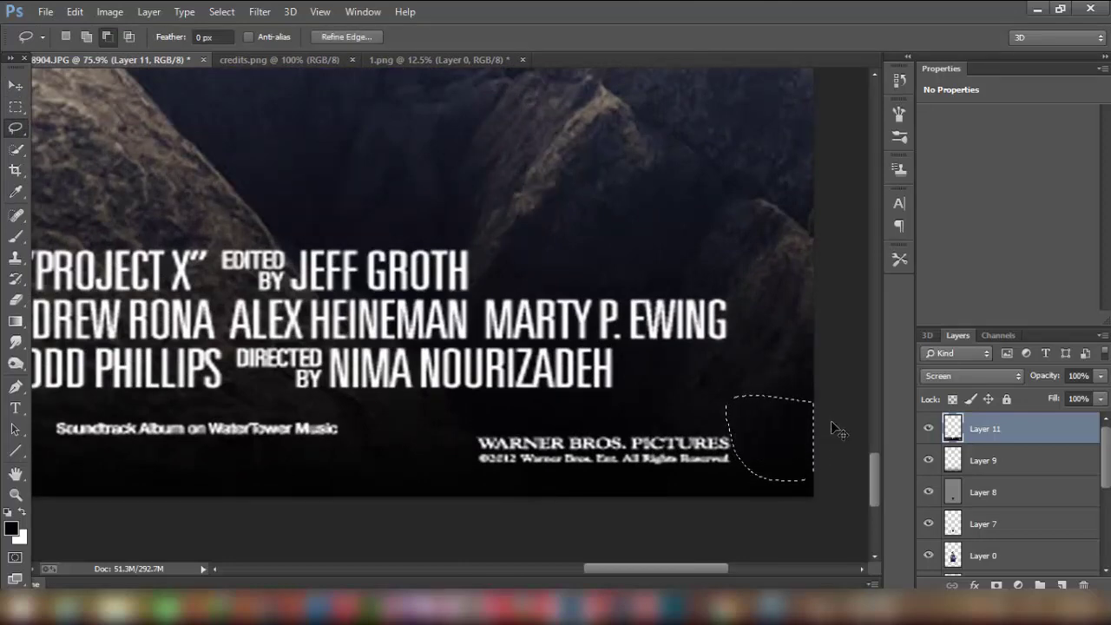
key("ctrl+d")
Step: Erase the GREEN HAT logo from the banner and fit the whole poster in the window
scroll(686, 449, "down", 2, "alt")
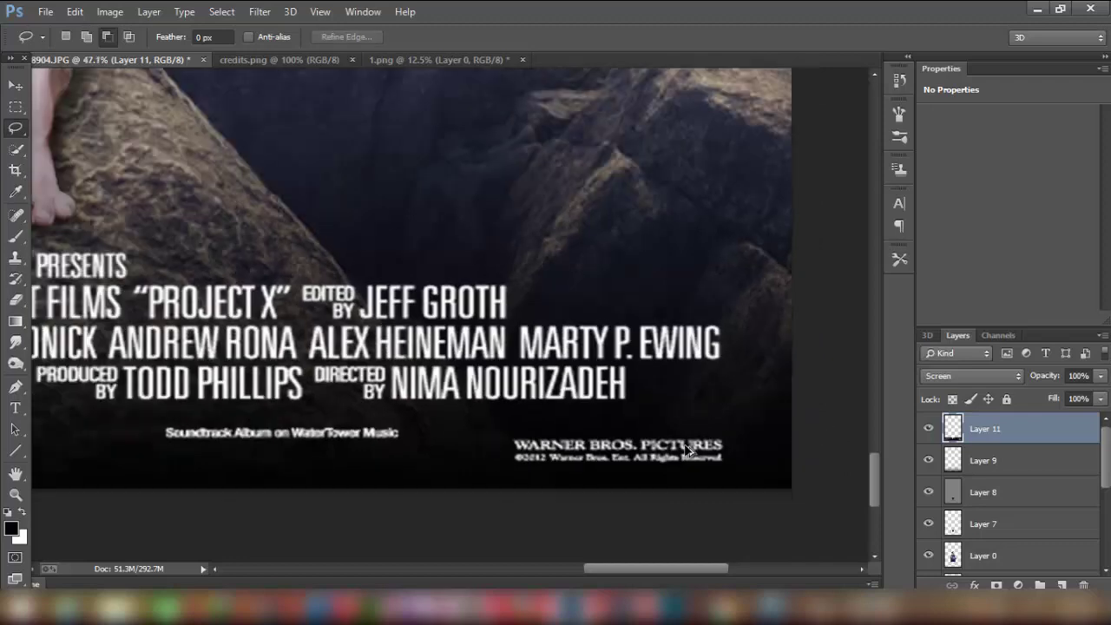
scroll(685, 449, "down", 1, "alt")
scroll(686, 456, "down", 1, "alt")
scroll(251, 473, "up", 1, "alt")
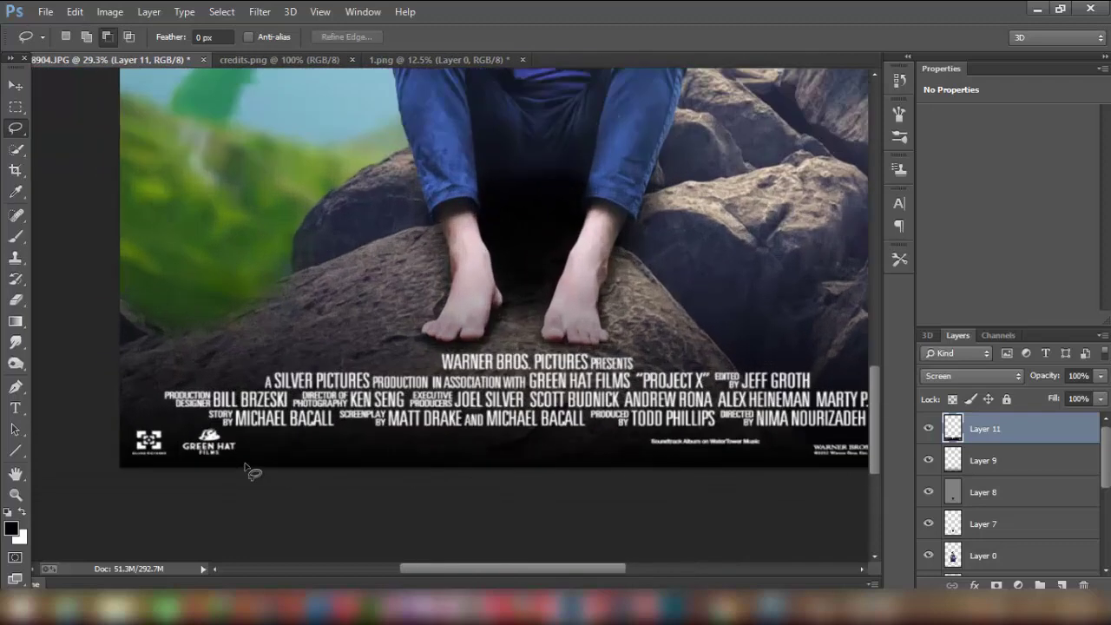
scroll(252, 472, "up", 1, "alt")
mouse_move(250, 442)
left_mouse_down()
mouse_move(161, 444)
mouse_move(267, 471)
left_mouse_up()
key("Delete")
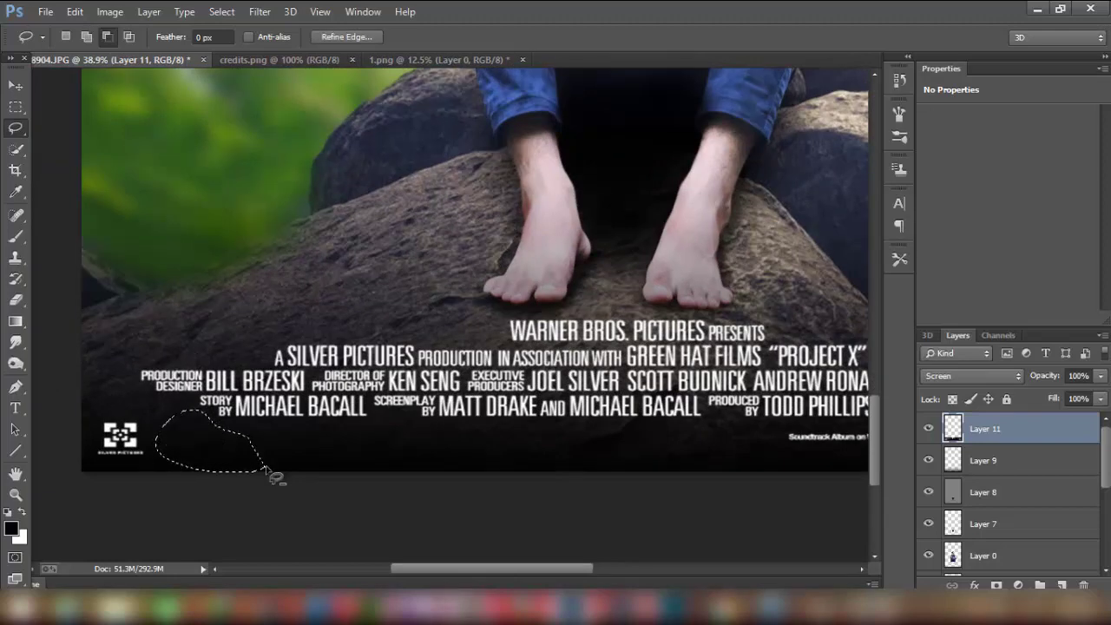
key("ctrl+d")
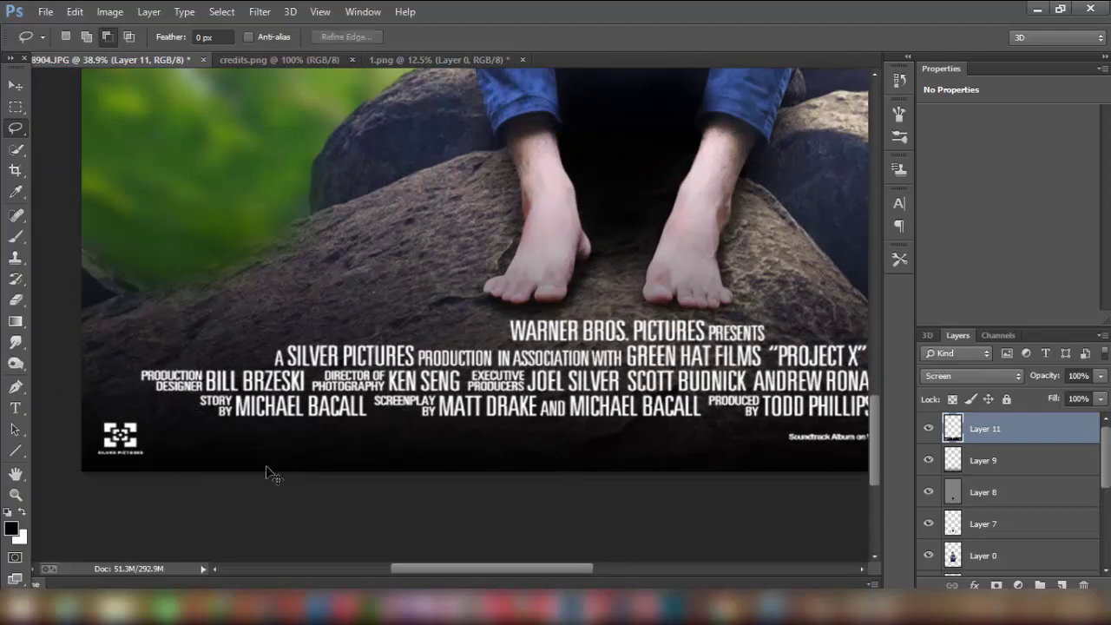
key("ctrl+0")
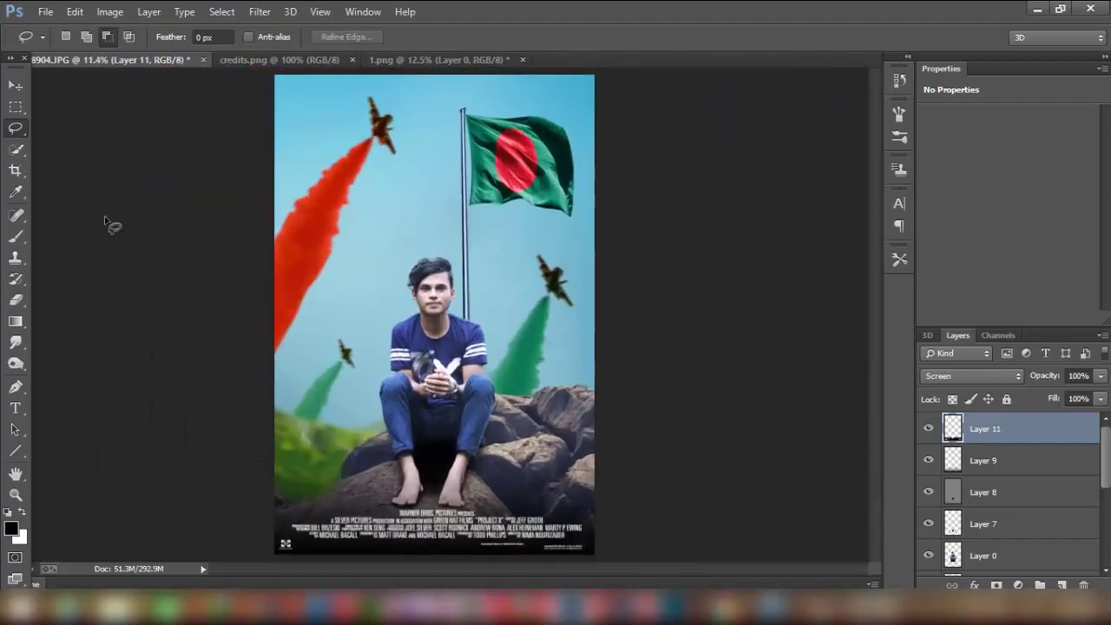
left_click(19, 88)
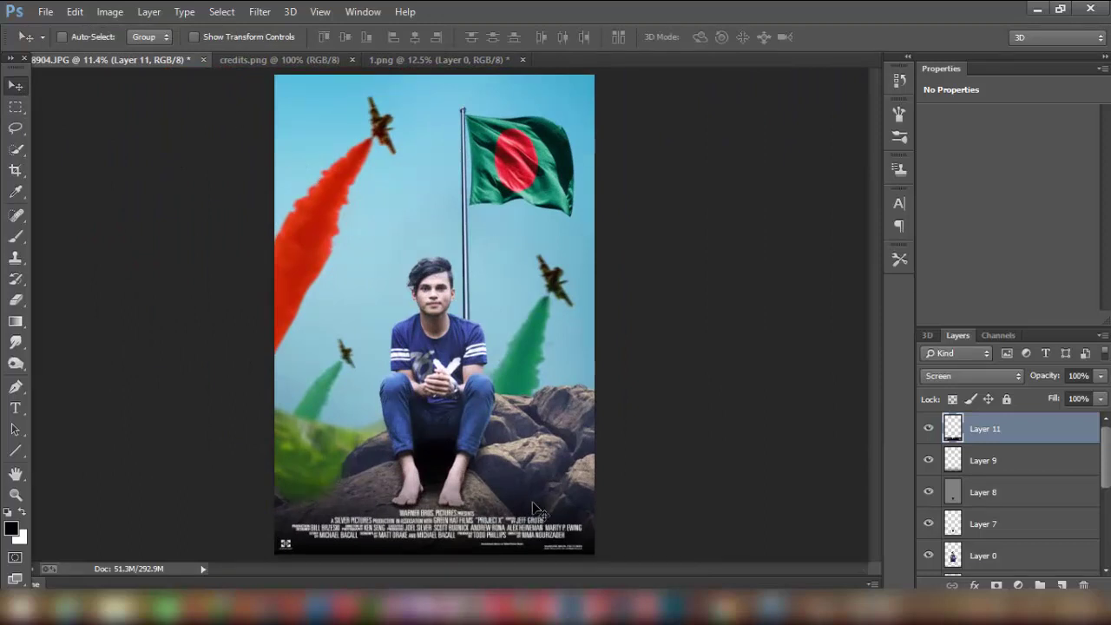
Step: Nudge the credits banner down slightly and select the FREEDOM title text
left_click_drag(534, 504, 534, 508)
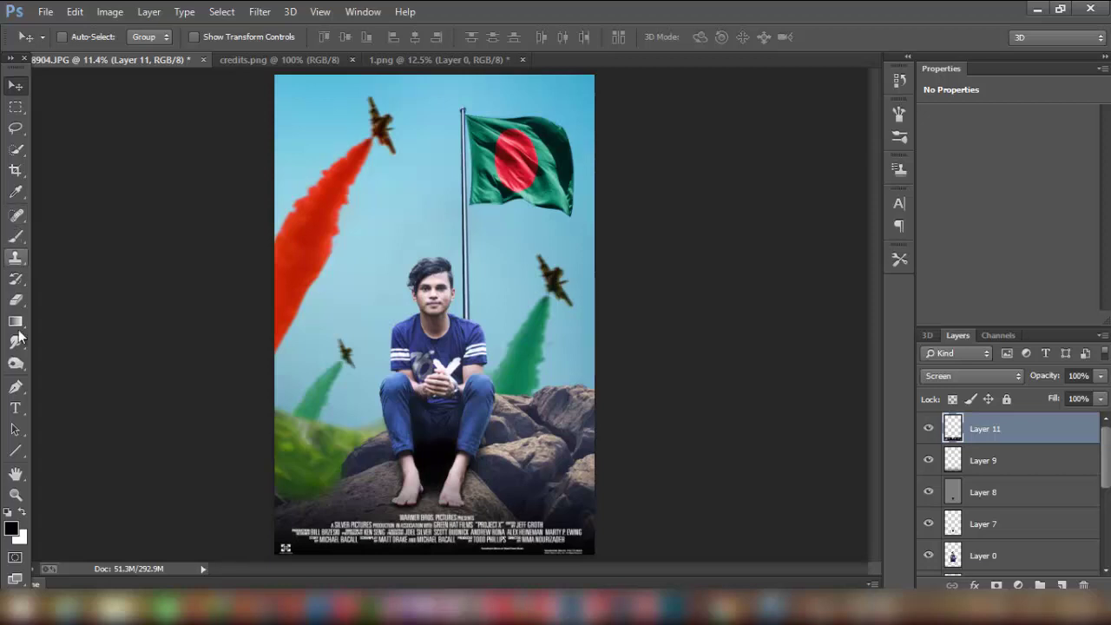
left_click(17, 409)
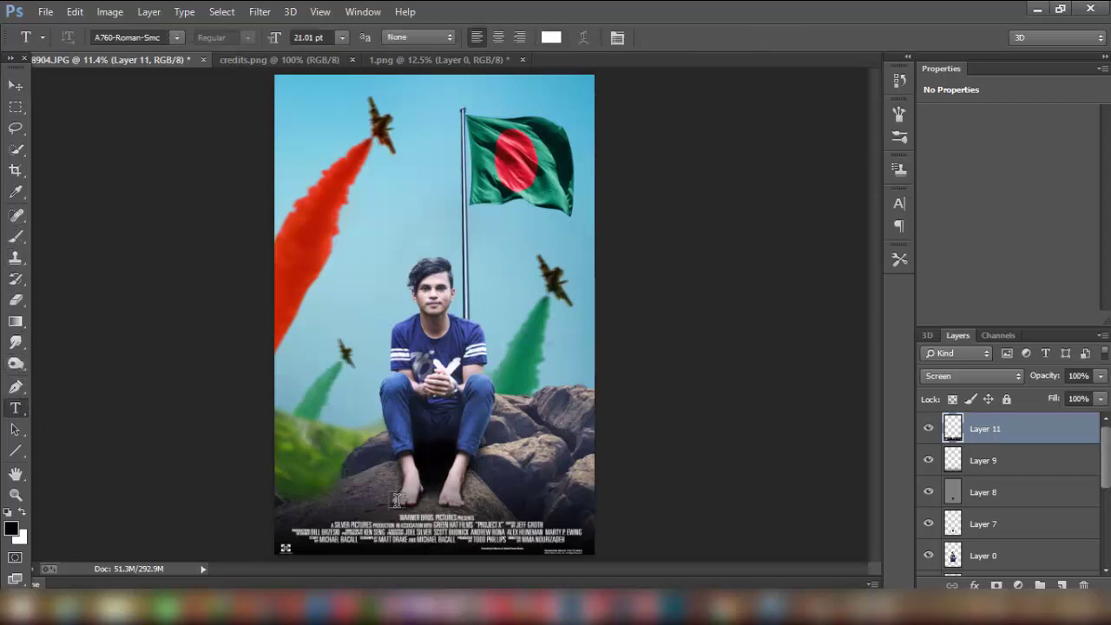
left_click(376, 471)
type("FREEDOM")
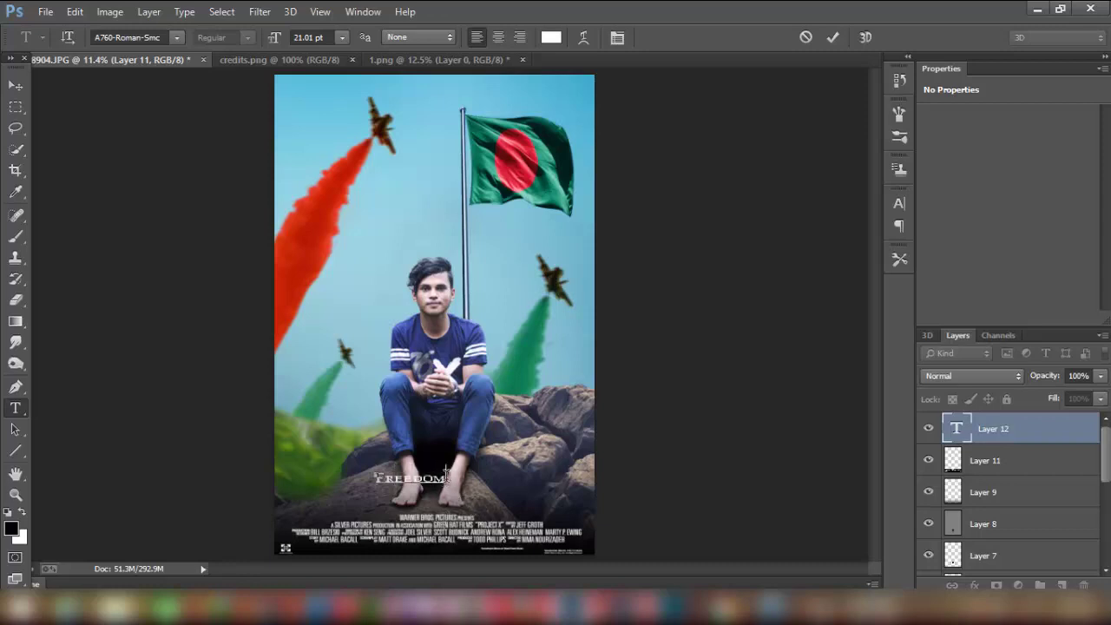
left_click_drag(447, 477, 353, 476)
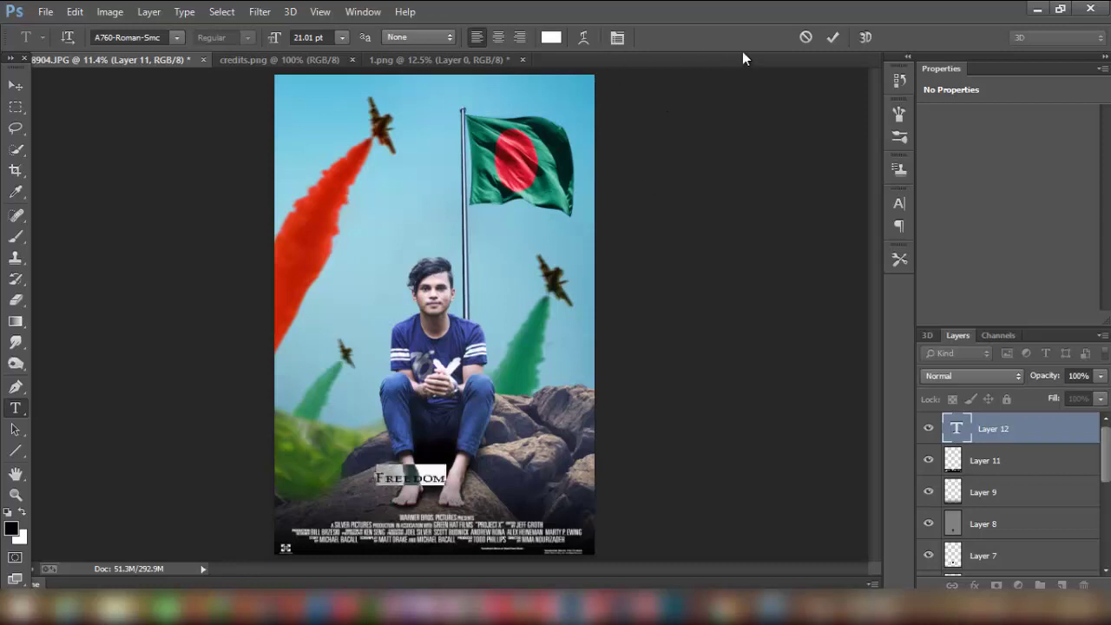
left_click(833, 37)
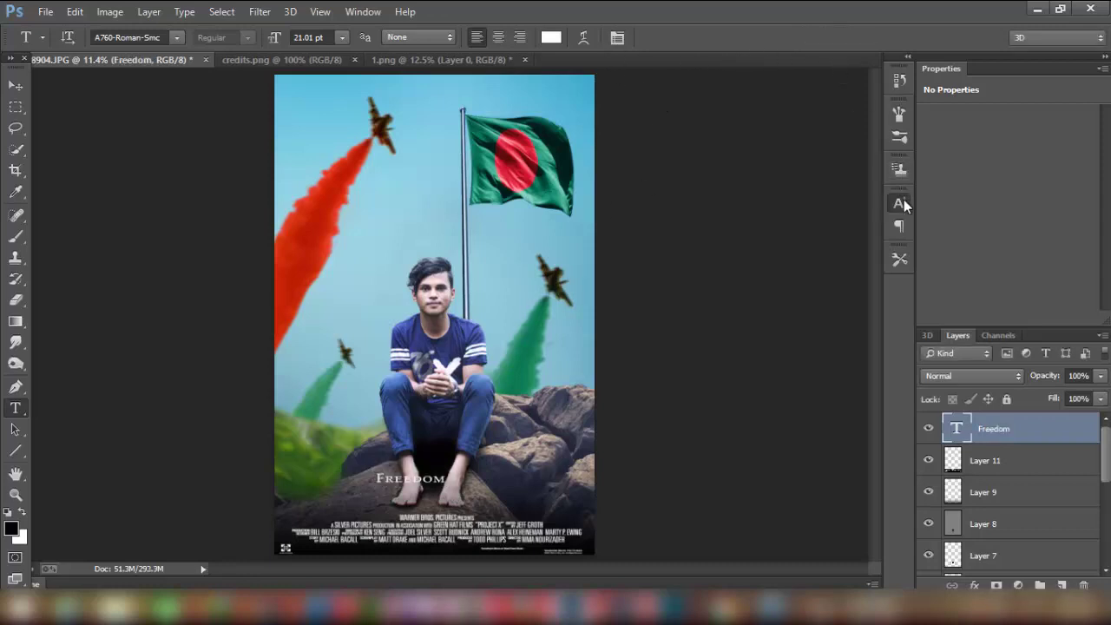
Step: Set the FREEDOM title in the 28 Days Later font at 106.01 pt
left_click(899, 203)
left_click(771, 210)
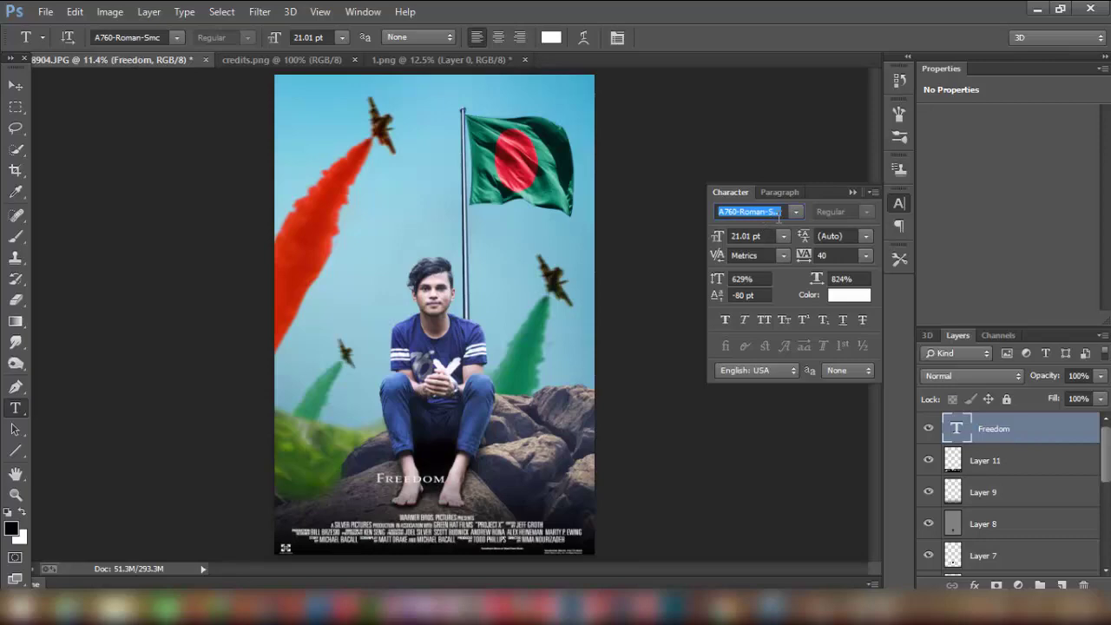
left_click(791, 214)
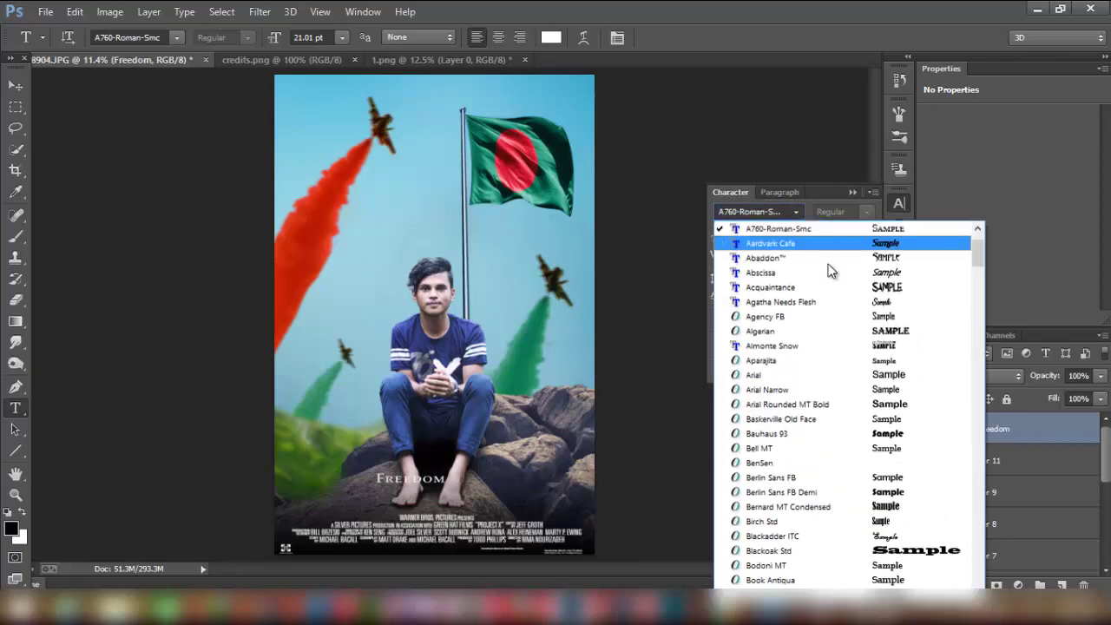
left_click(861, 332)
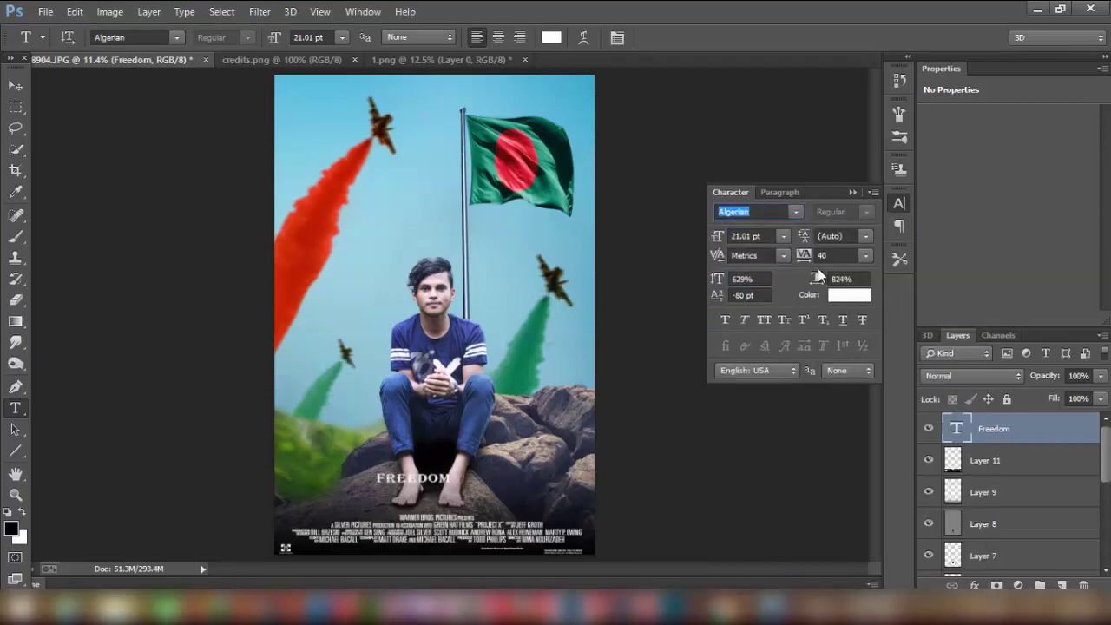
left_click(797, 212)
scroll(979, 248, "up", 2)
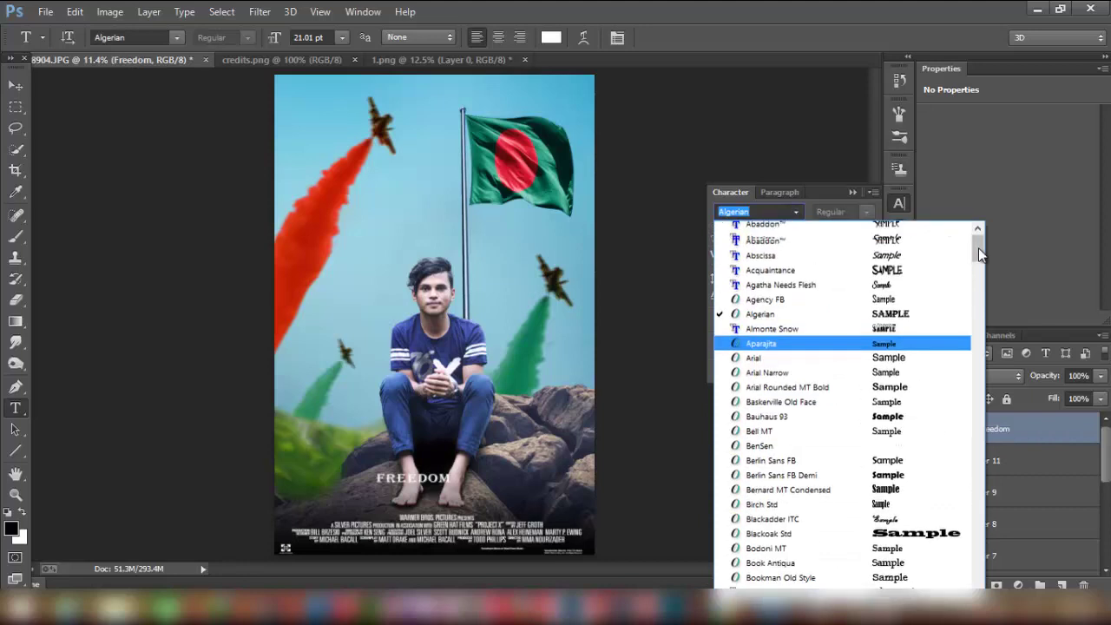
scroll(978, 247, "up", 2)
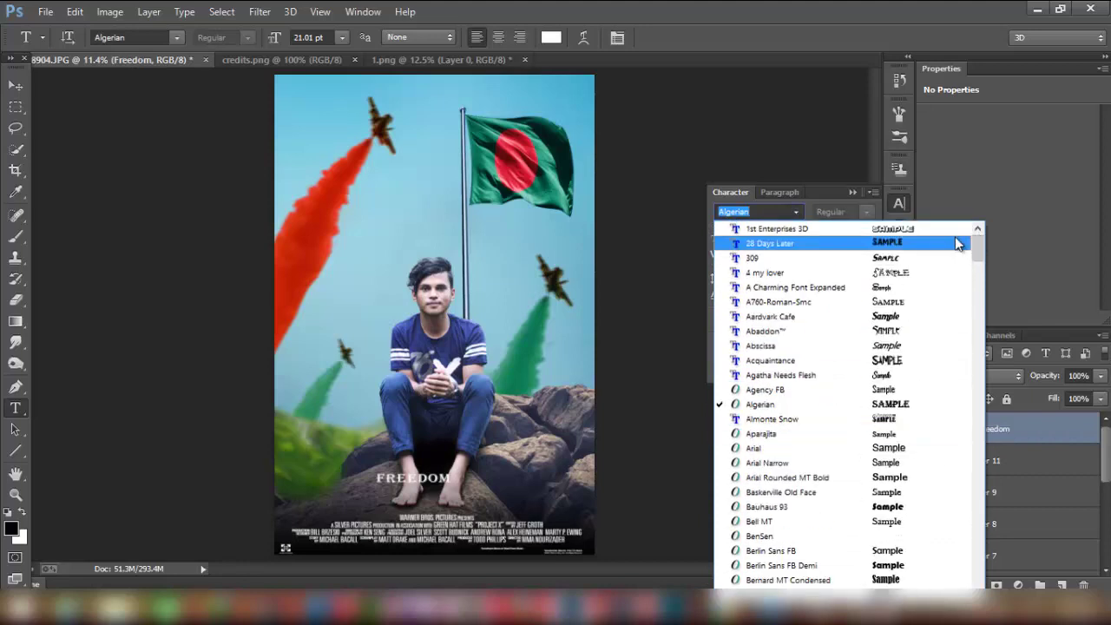
left_click(923, 243)
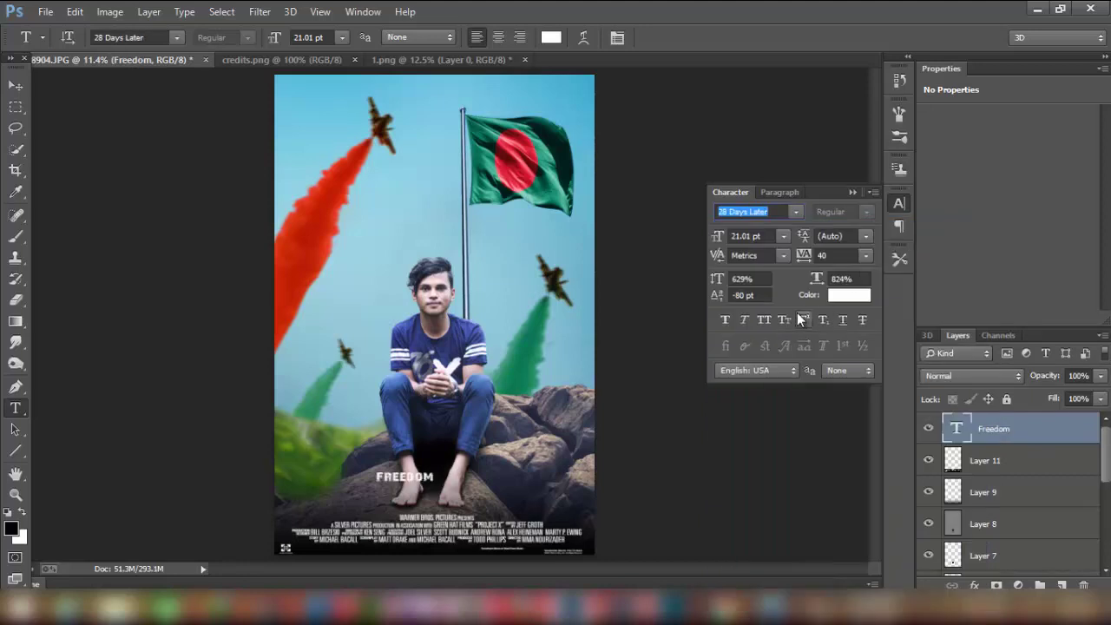
left_click_drag(725, 241, 748, 239)
left_click(745, 236)
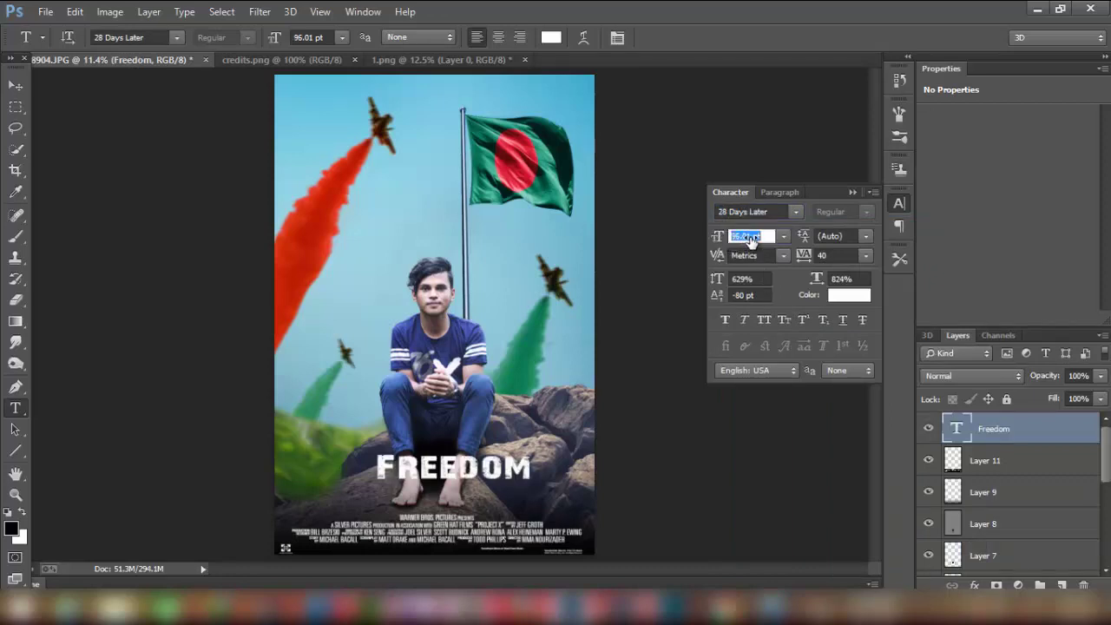
type("106.01")
key("Return")
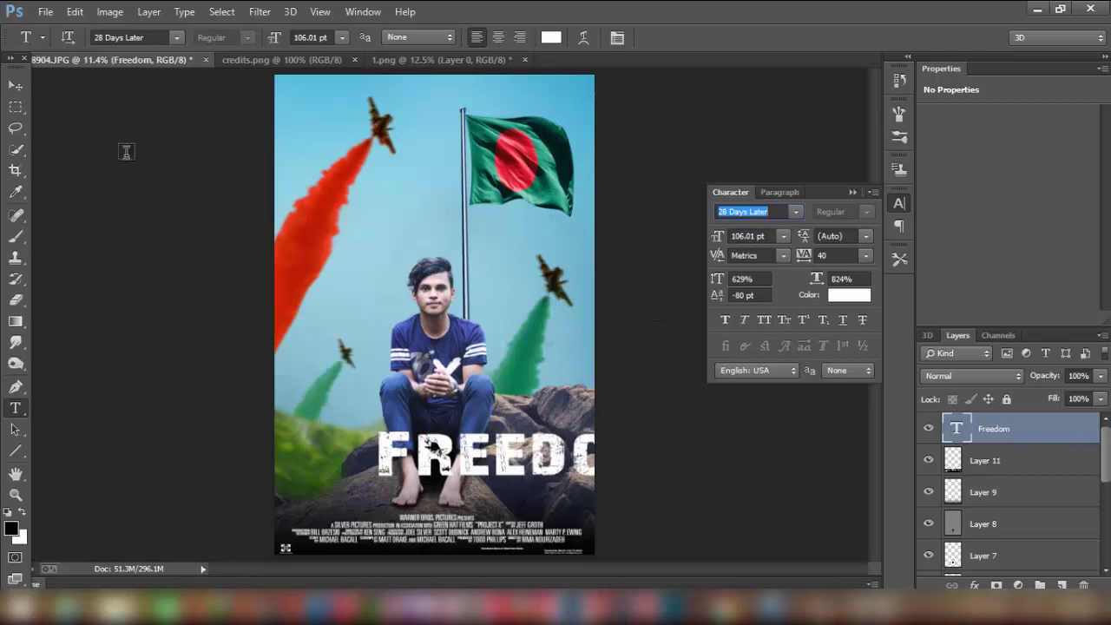
Step: Move the FREEDOM title so it sits centred across the lower poster
left_click(16, 85)
mouse_move(486, 448)
left_mouse_down()
mouse_move(448, 454)
mouse_move(546, 477)
left_mouse_up()
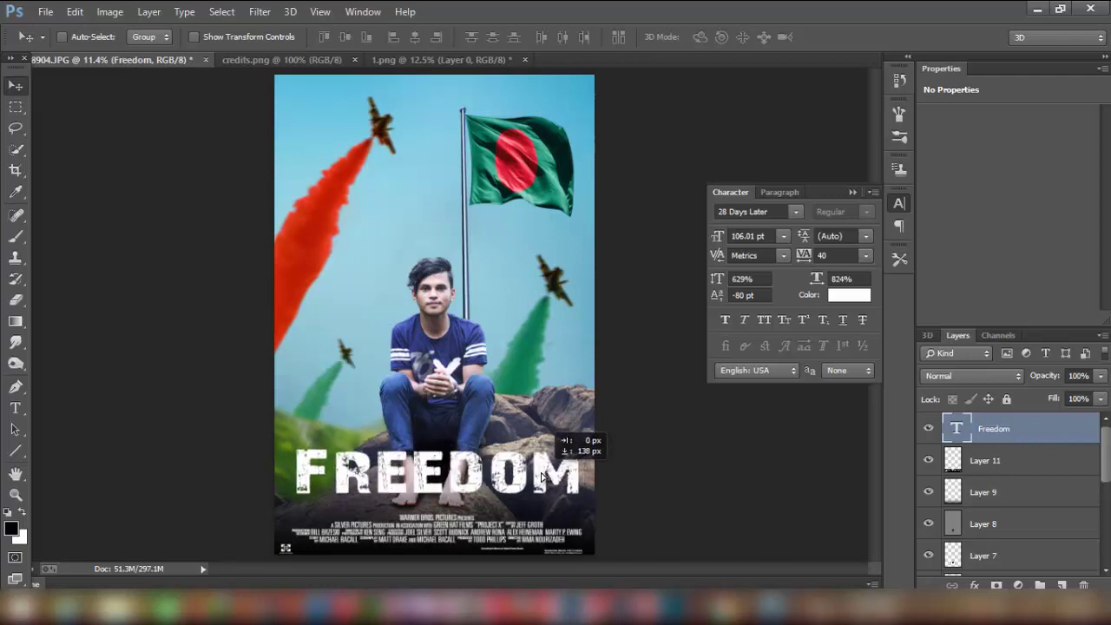
left_click_drag(549, 472, 556, 483)
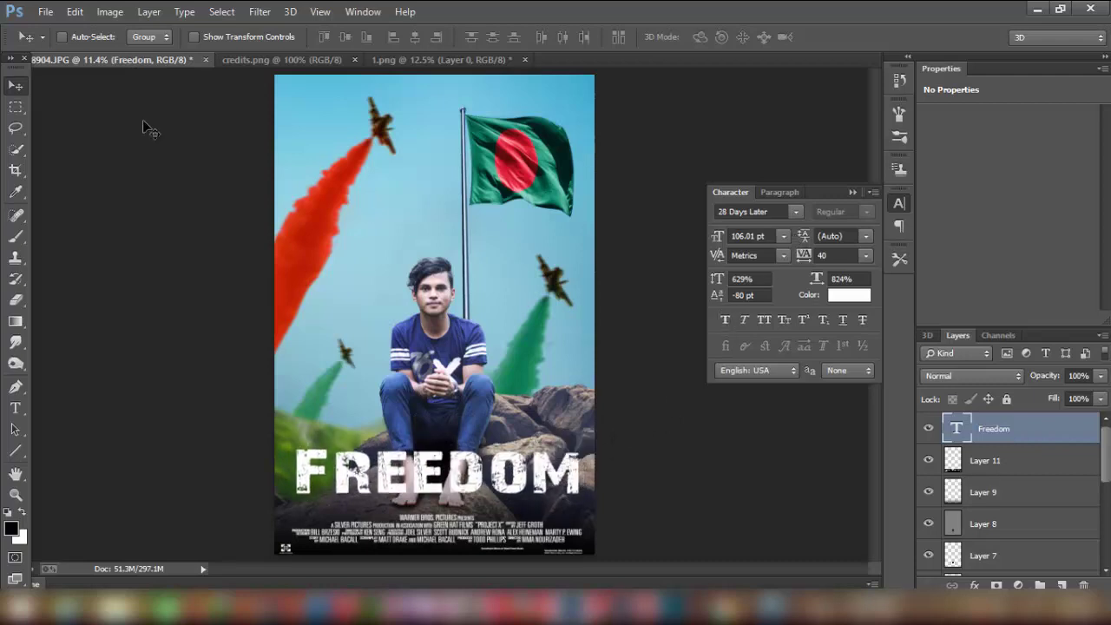
left_click(16, 409)
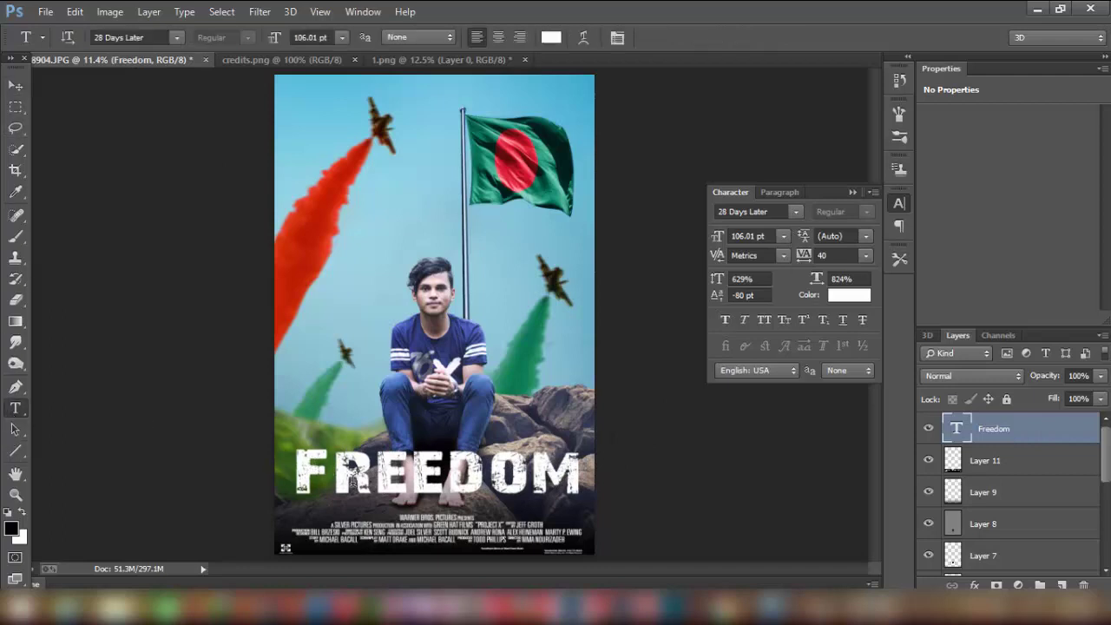
Step: Add a 'BE THE ONE' tagline at 15.01 pt, positioned just beneath the FREEDOM title
left_click(374, 510)
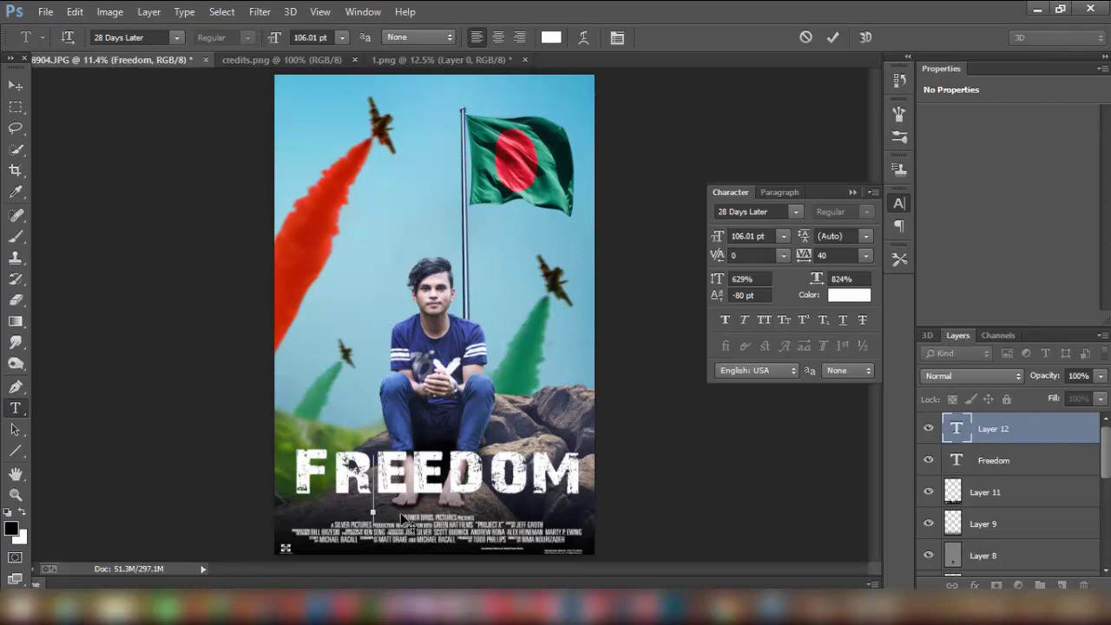
type("BE")
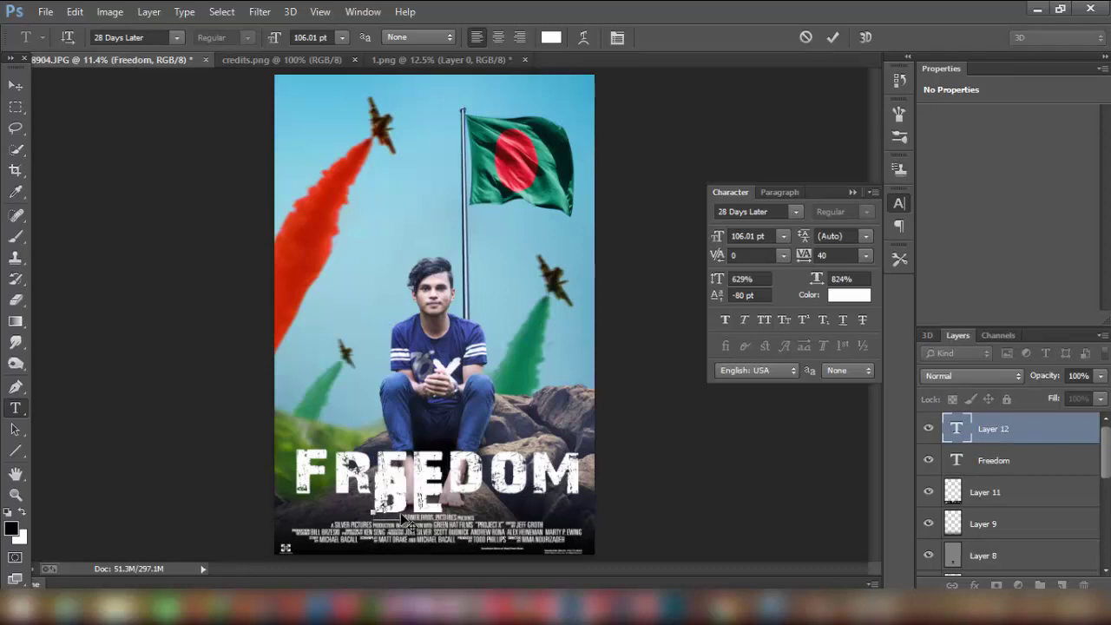
type(" THE")
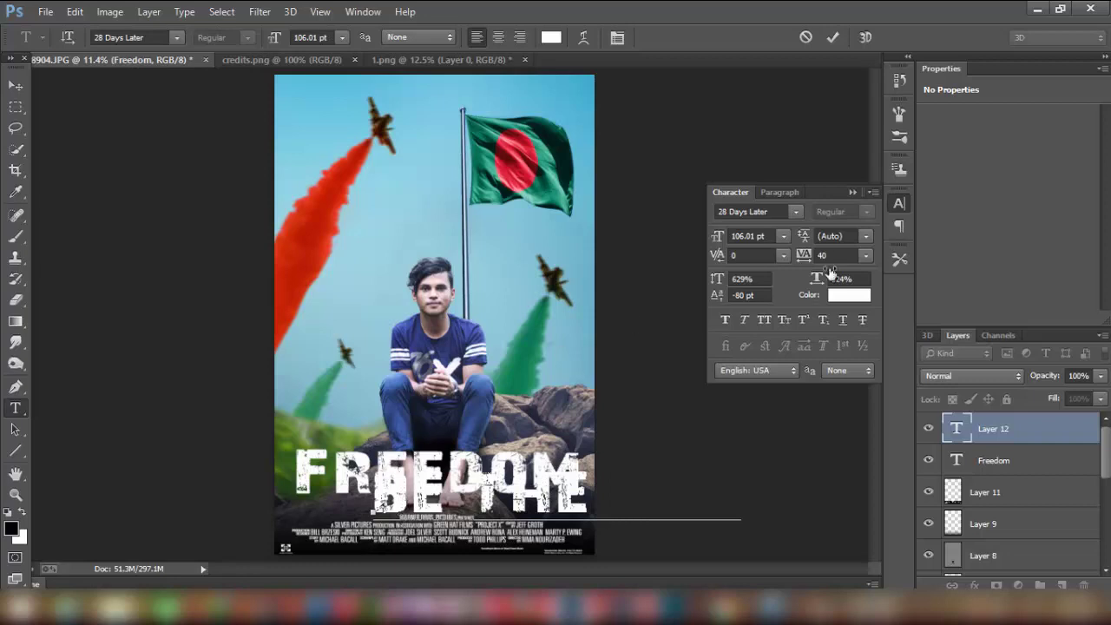
left_click(832, 37)
left_click(15, 85)
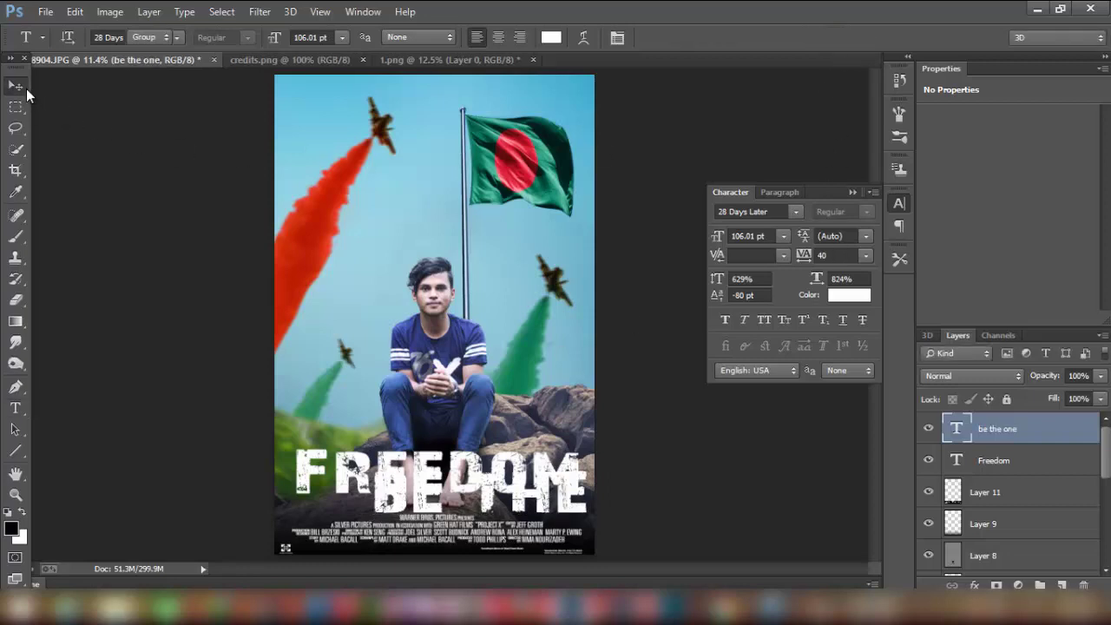
left_click_drag(720, 241, 686, 247)
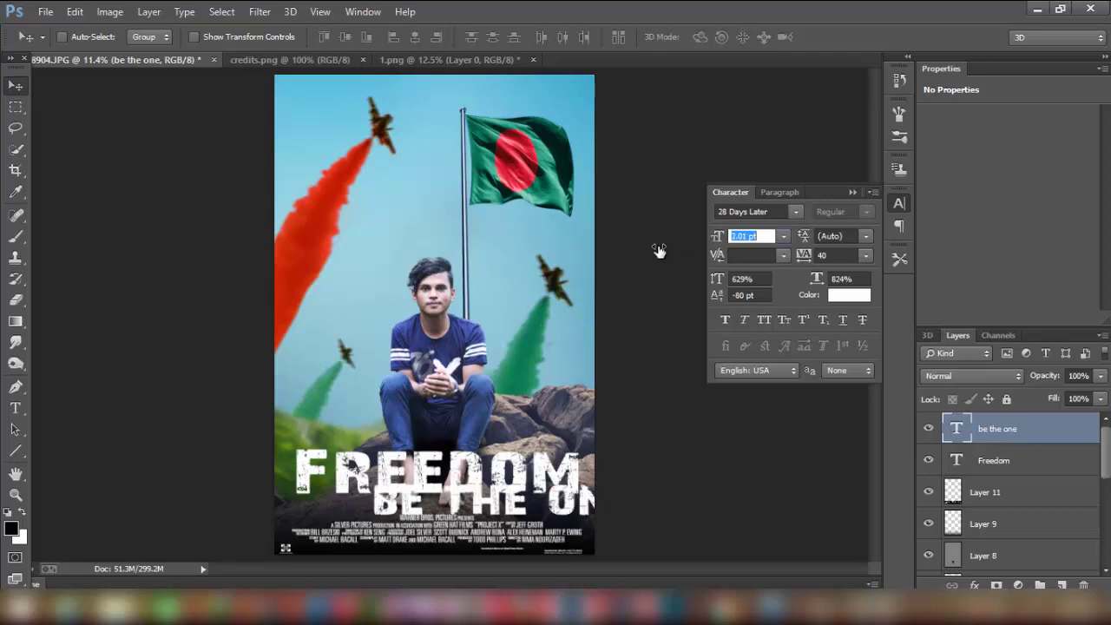
left_click_drag(660, 249, 727, 240)
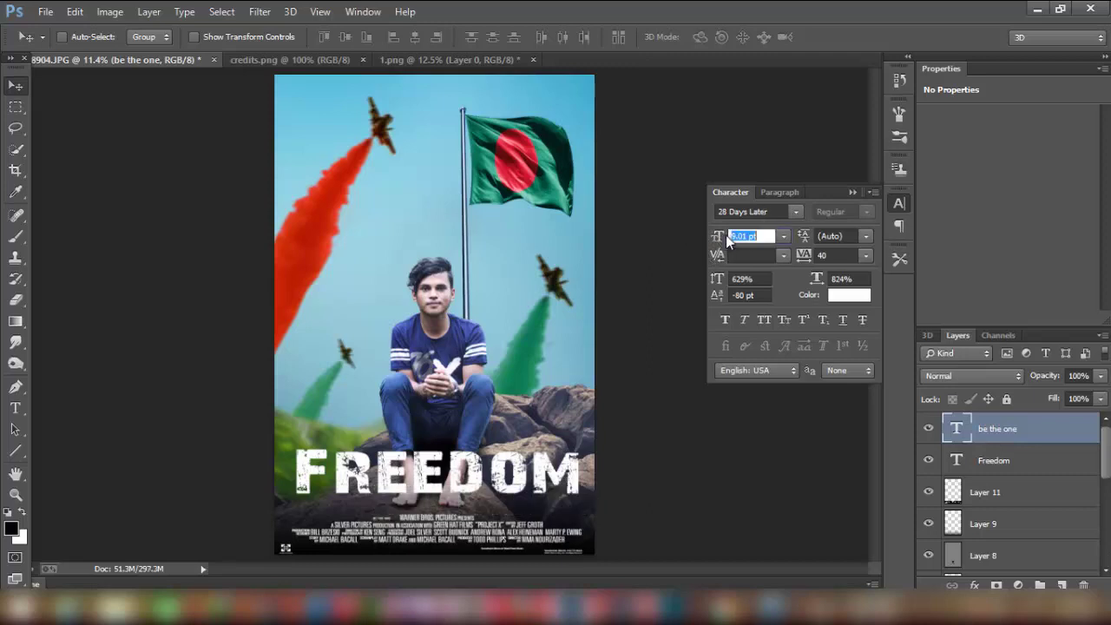
left_click(728, 239)
left_click_drag(422, 516, 453, 504)
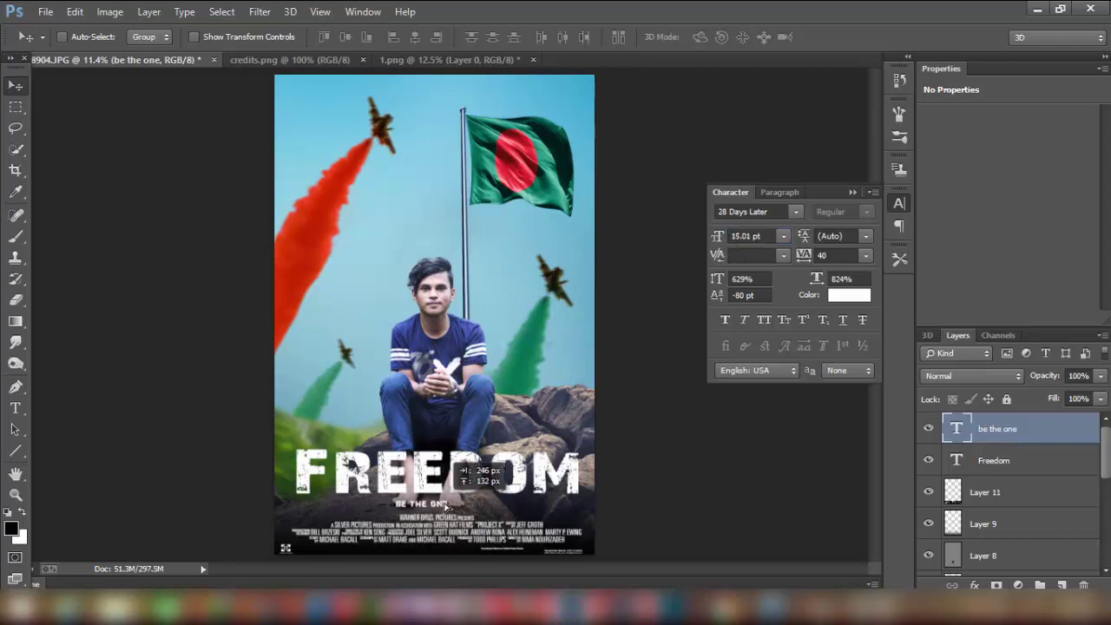
Step: Set the 'be the one' tagline in Arial, hide the character settings, and select Layer 9
left_click(794, 212)
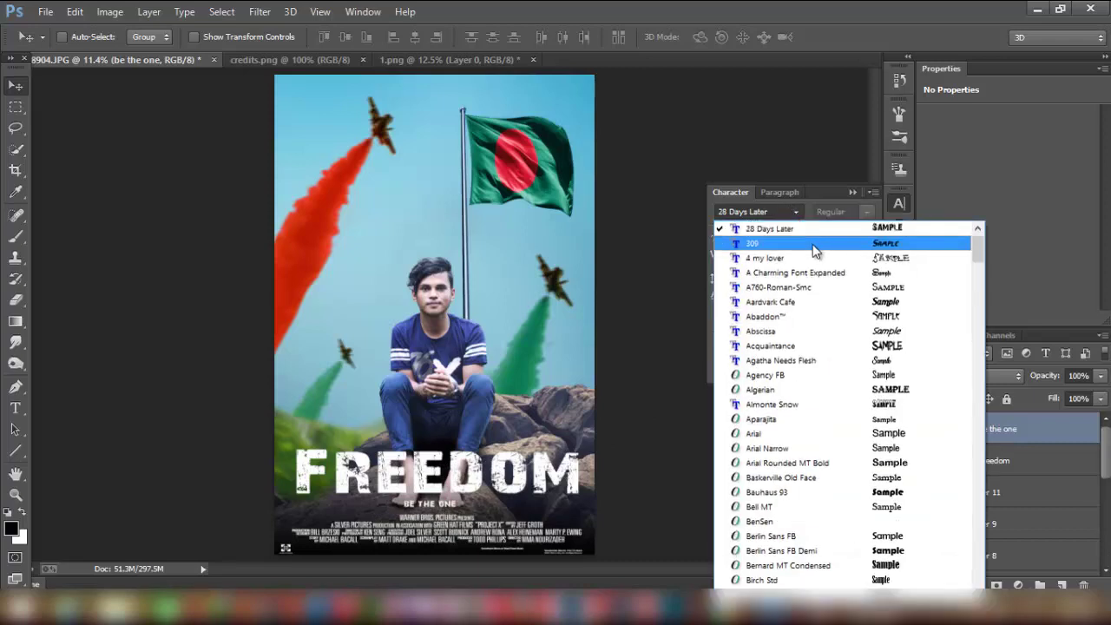
left_click(787, 434)
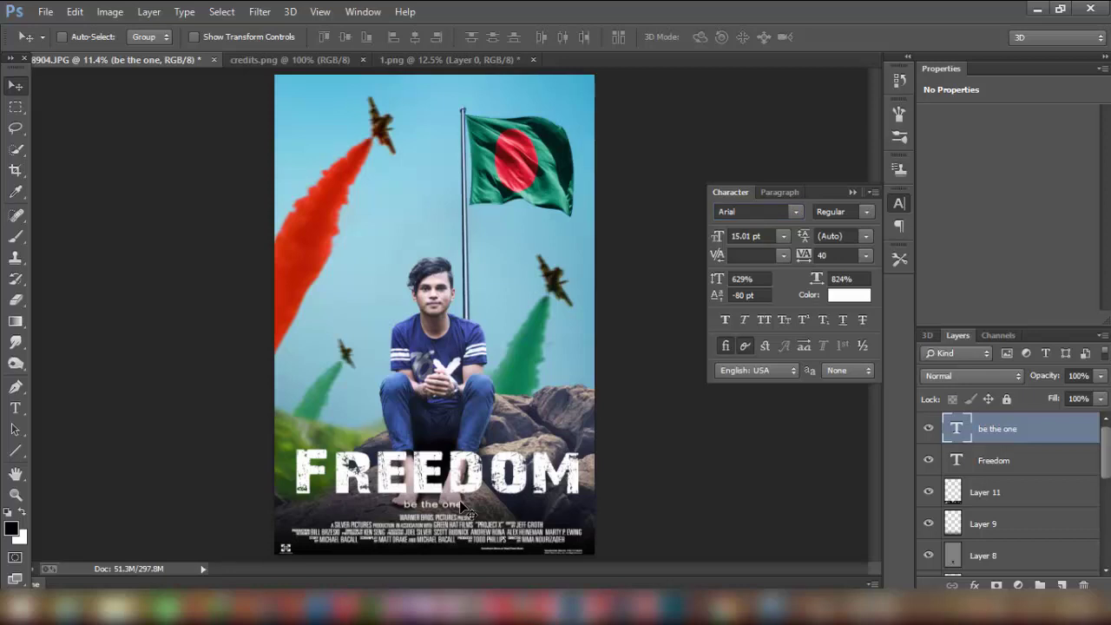
left_click(847, 188)
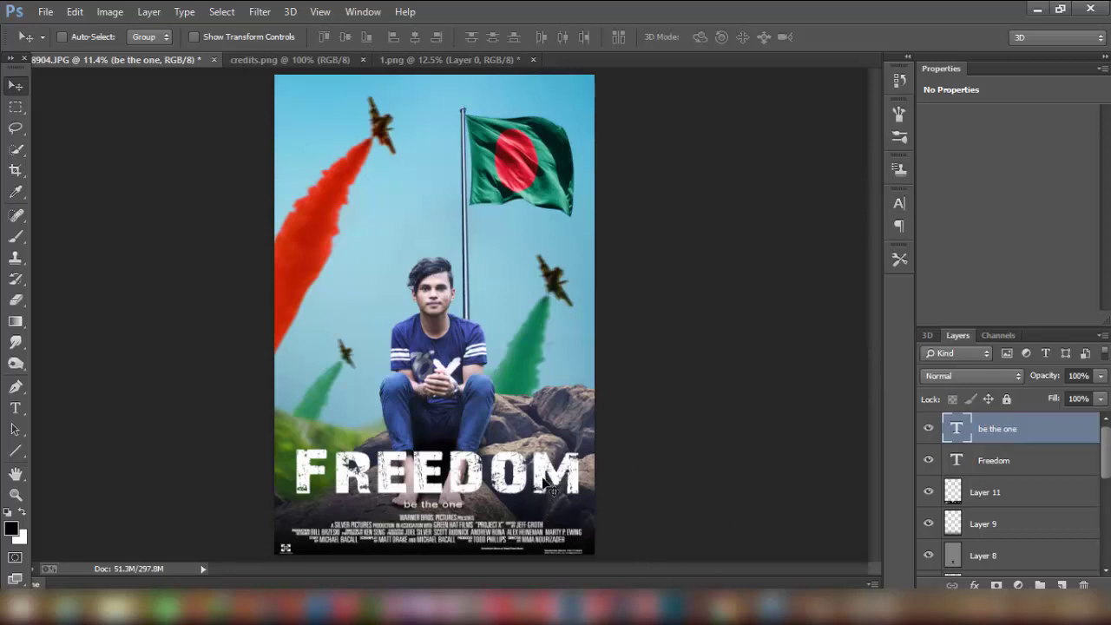
left_click(1031, 460)
left_click(1023, 441, "shift")
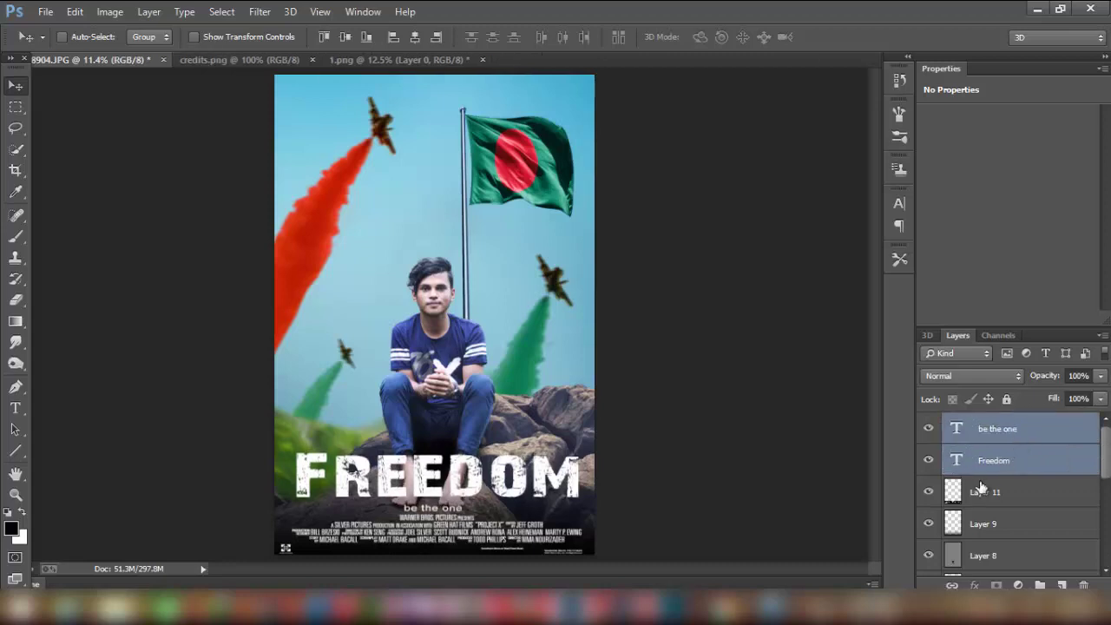
left_click(1009, 474)
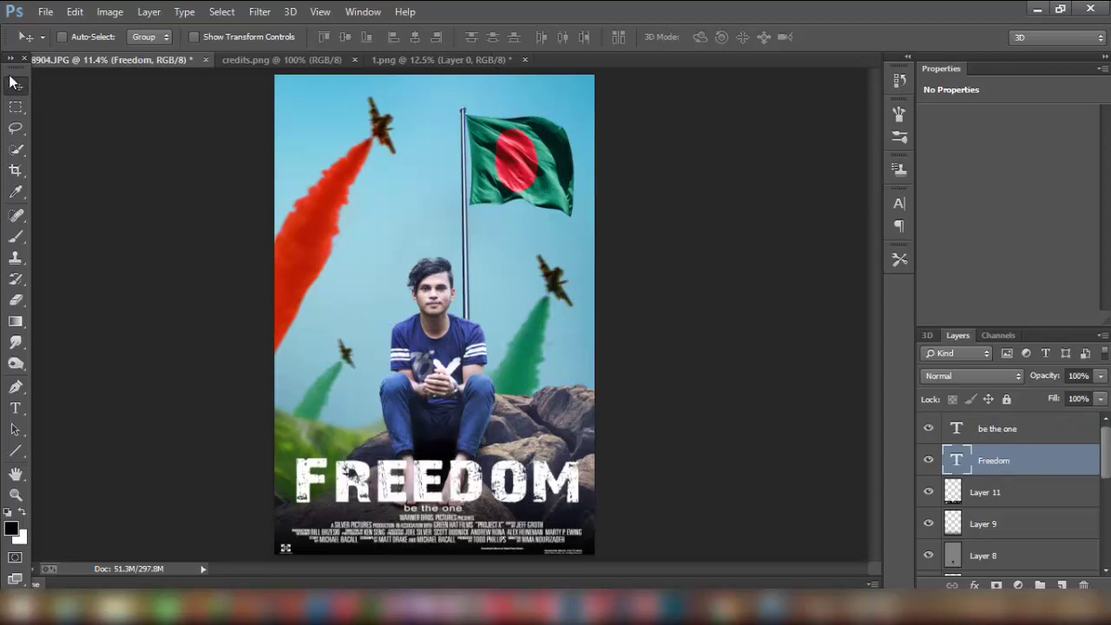
left_click(979, 529)
Step: Select the boy's Layer 0 and set up the Smudge tool with a soft 55 px brush
scroll(983, 521, "down", 2)
left_click(992, 492)
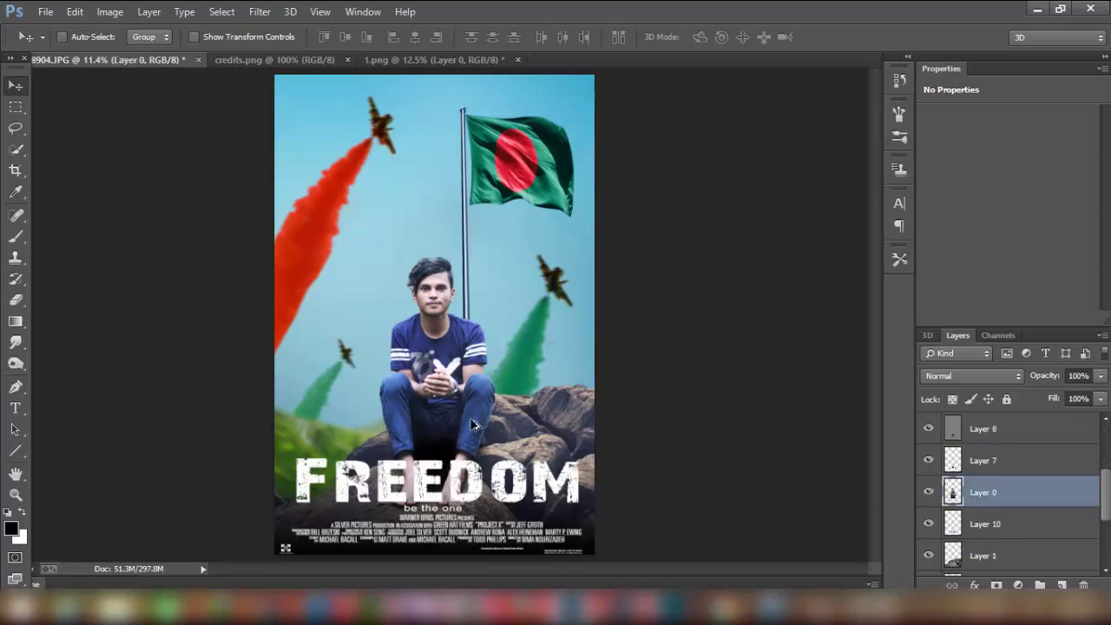
scroll(445, 287, "up", 3)
scroll(441, 299, "up", 3)
scroll(442, 313, "up", 2)
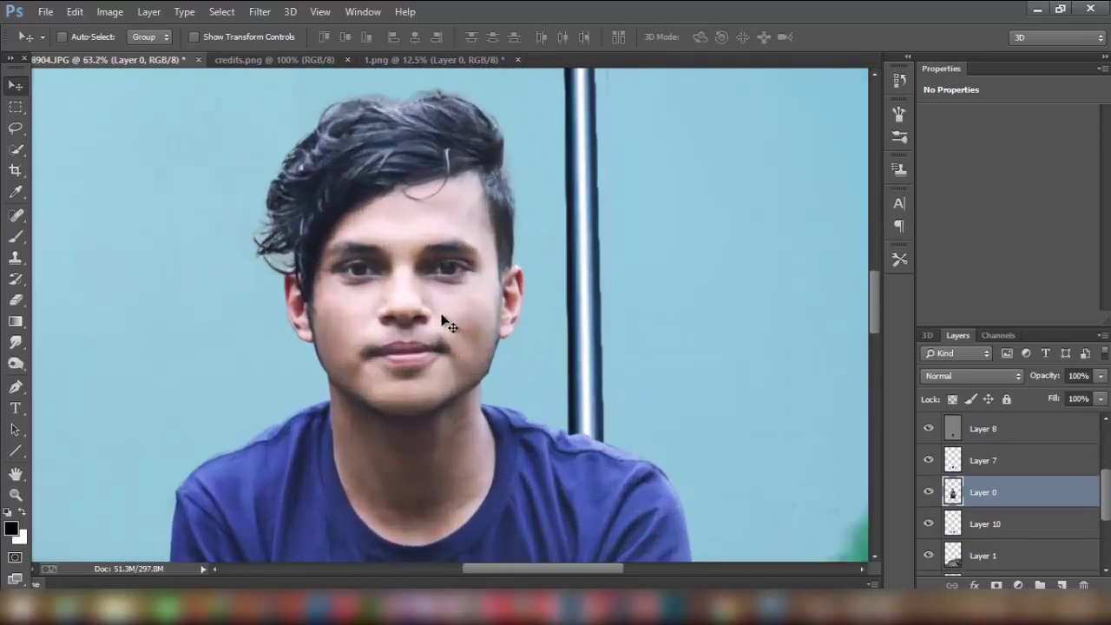
left_click(14, 344)
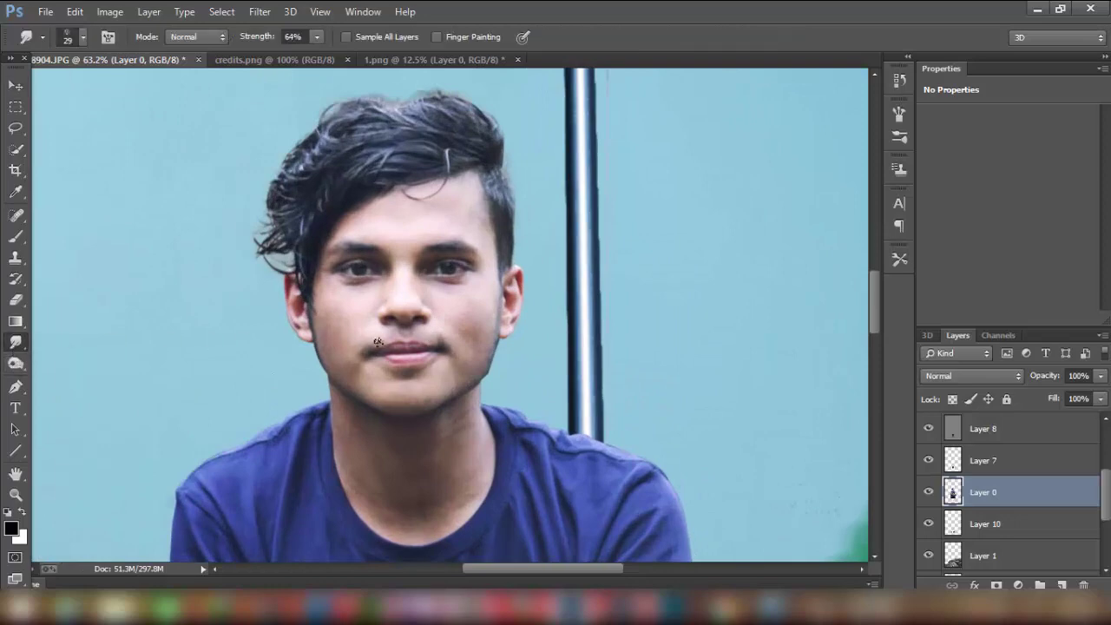
right_click(382, 344)
left_click(572, 417)
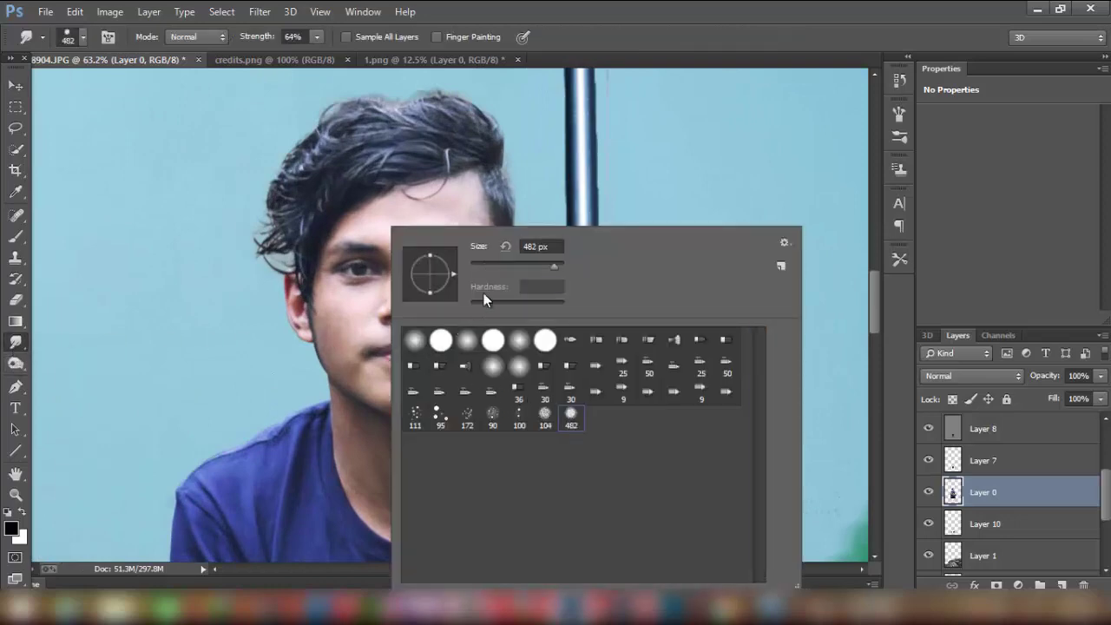
left_click_drag(554, 265, 497, 266)
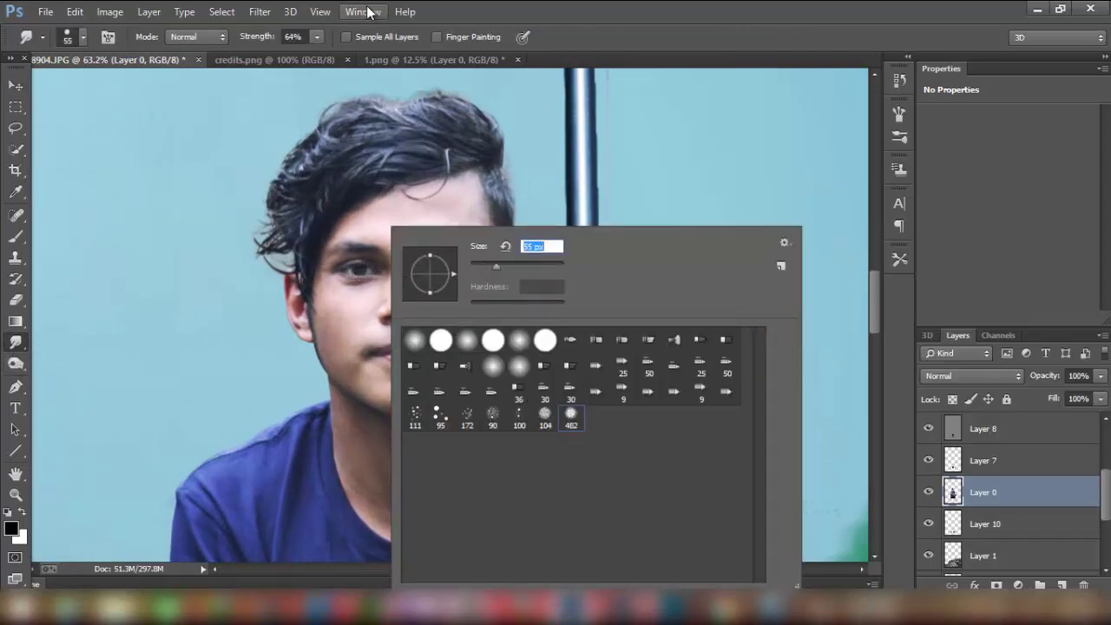
key("Return")
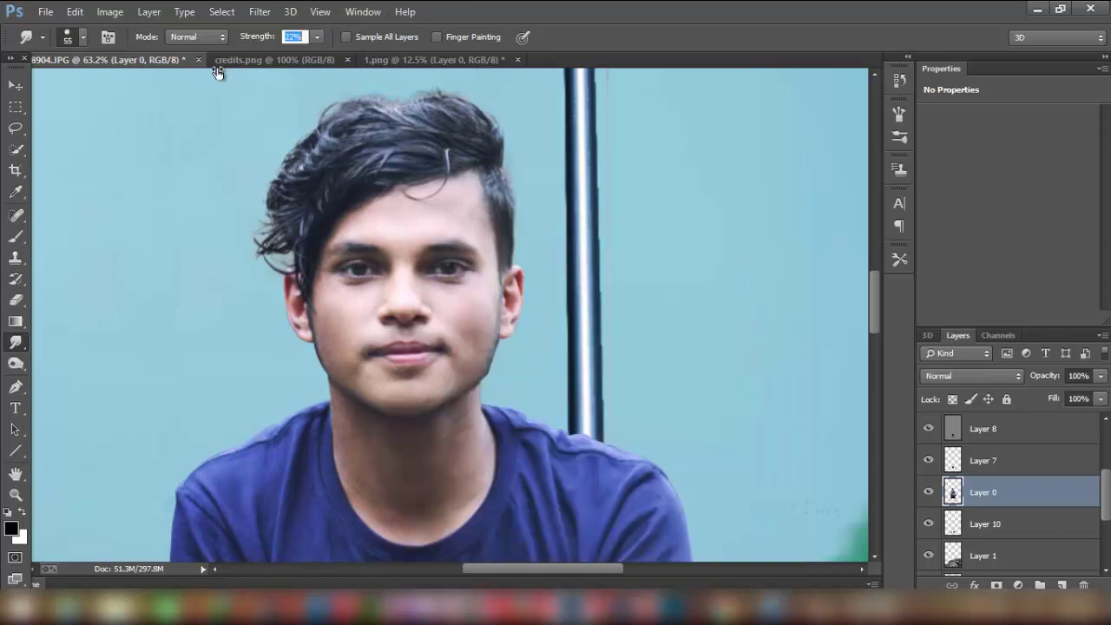
Step: Smudge the boy's cheek, forehead, chin, jaw and neck at 15% strength to smooth the skin
scroll(420, 376, "up", 3)
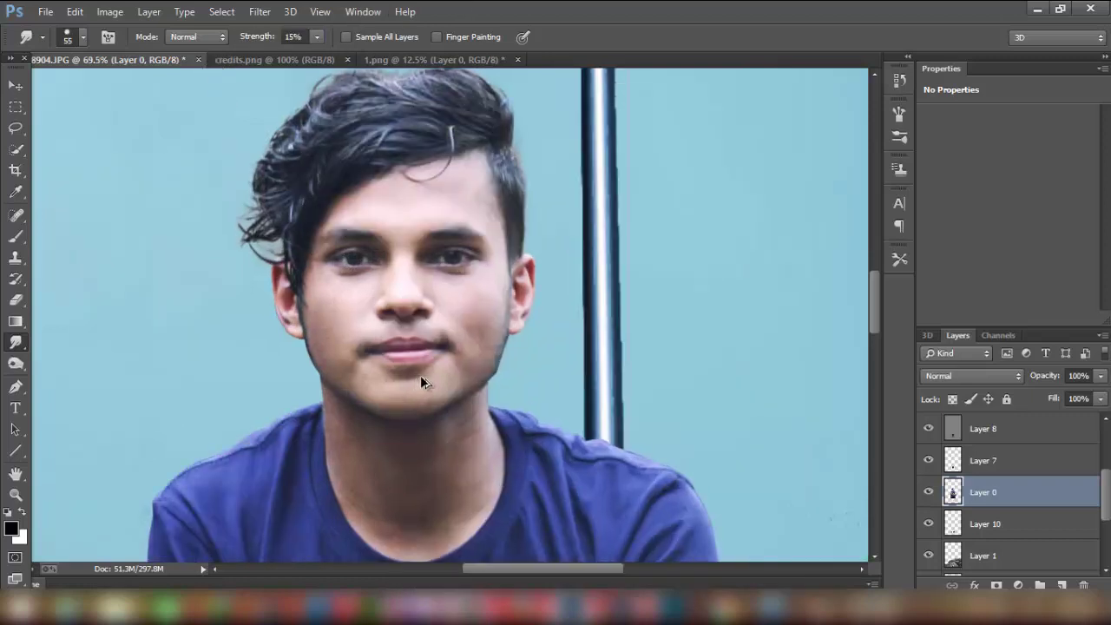
mouse_move(506, 308)
left_mouse_down()
mouse_move(521, 261)
mouse_move(546, 265)
mouse_move(529, 243)
mouse_move(492, 248)
mouse_move(521, 317)
mouse_move(496, 366)
mouse_move(405, 397)
mouse_move(340, 379)
mouse_move(342, 390)
mouse_move(272, 310)
mouse_move(329, 255)
mouse_move(269, 256)
mouse_move(278, 349)
mouse_move(303, 368)
mouse_move(307, 310)
mouse_move(268, 287)
left_mouse_up()
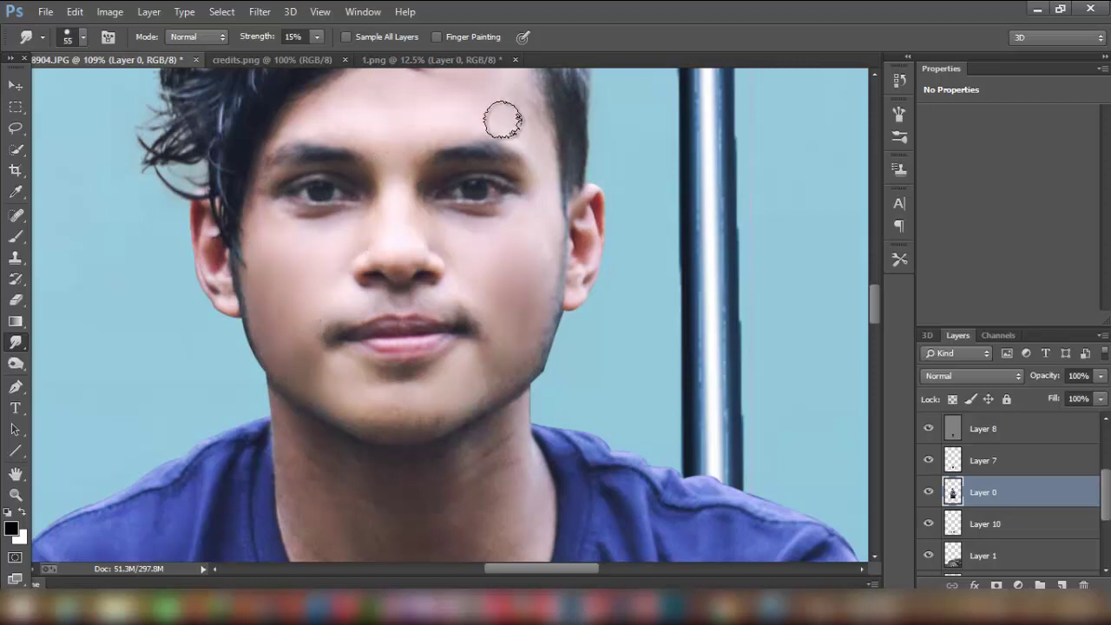
scroll(513, 139, "up", 3)
left_click_drag(502, 141, 407, 185)
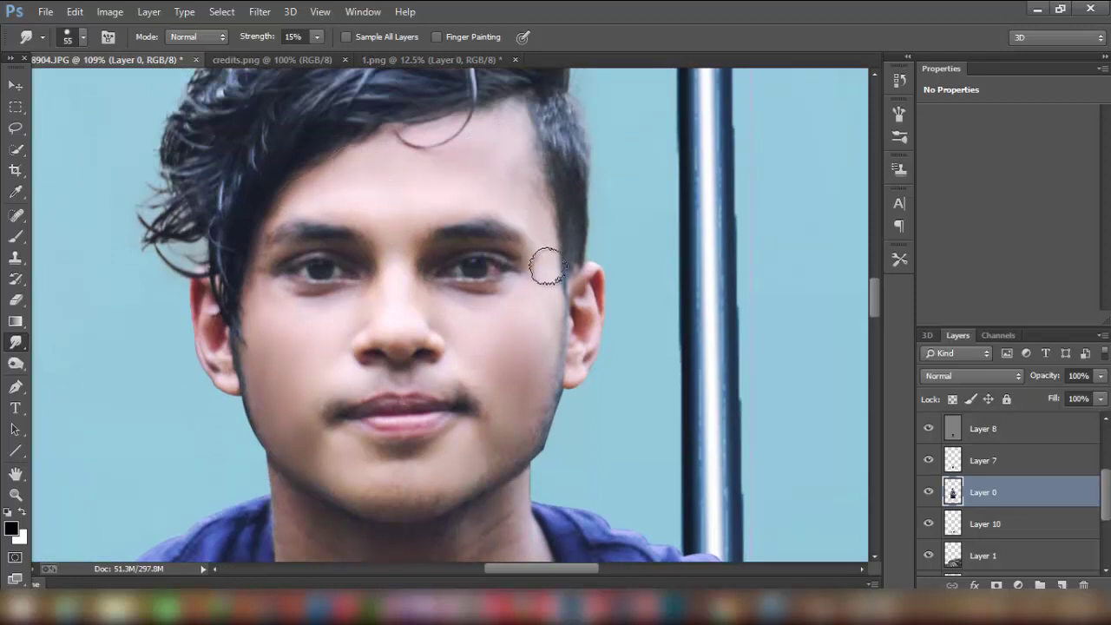
key("bracketleft")
key("bracketleft")
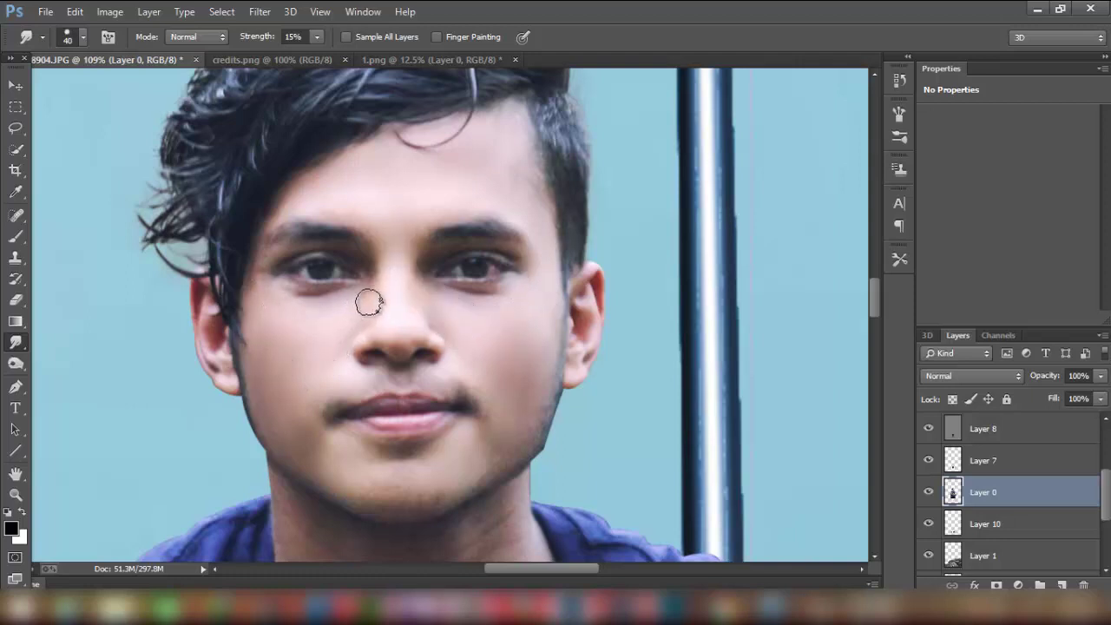
scroll(492, 312, "down", 1)
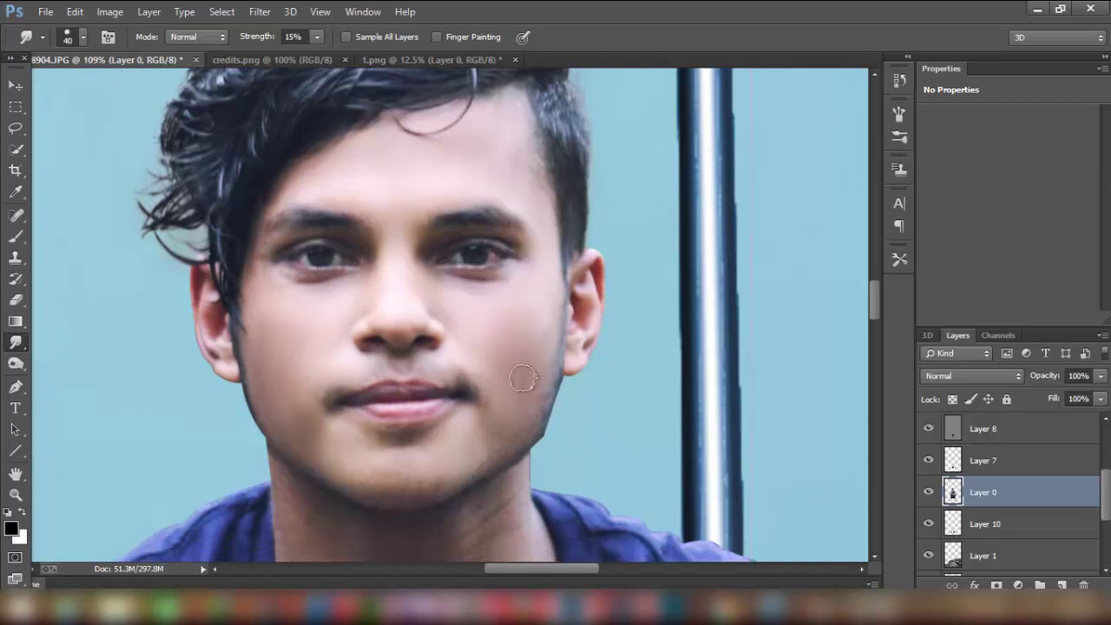
scroll(501, 343, "down", 3)
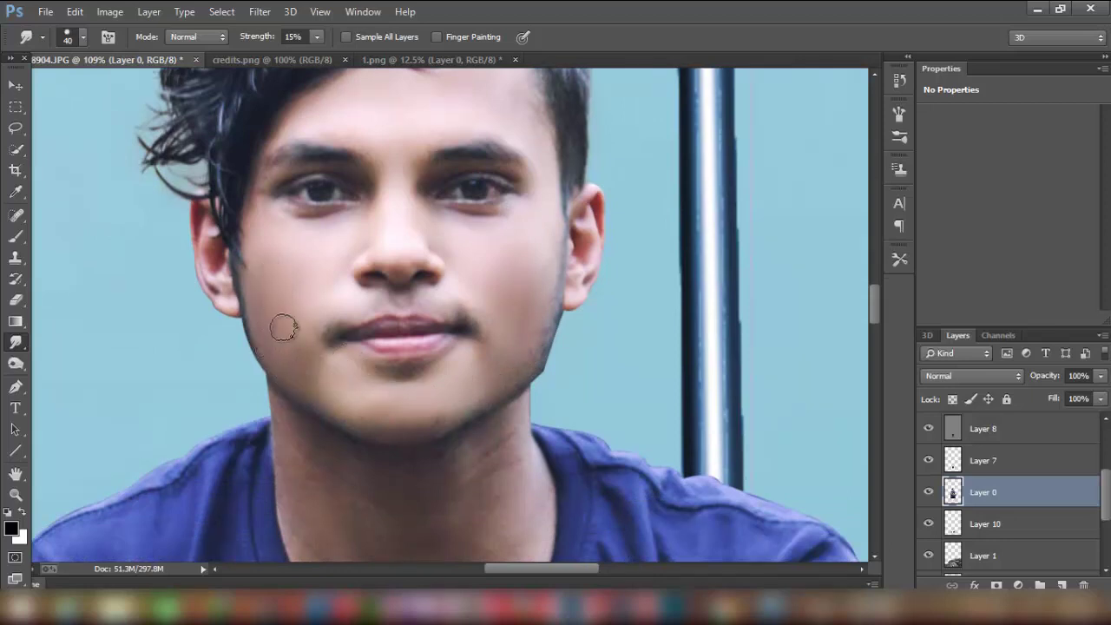
scroll(417, 434, "down", 2)
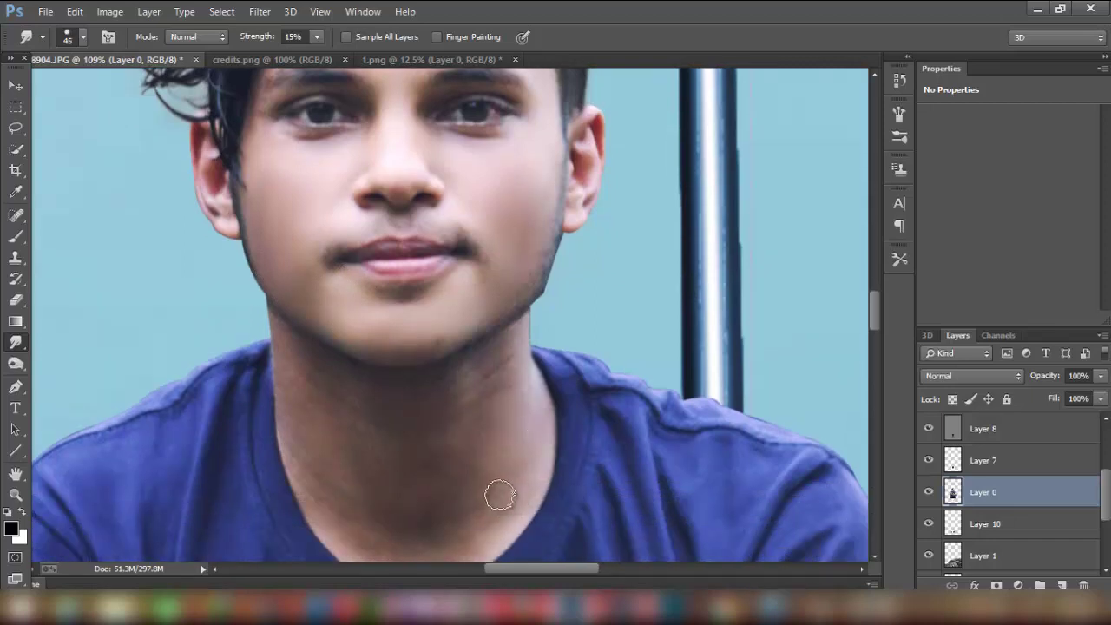
key("bracketright")
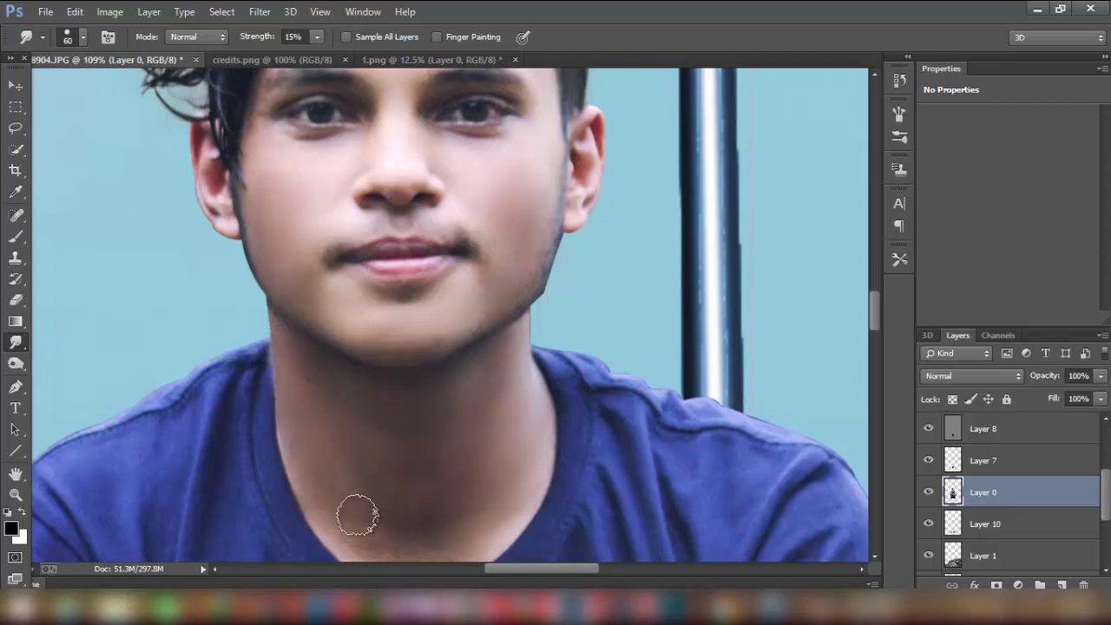
scroll(434, 517, "down", 3)
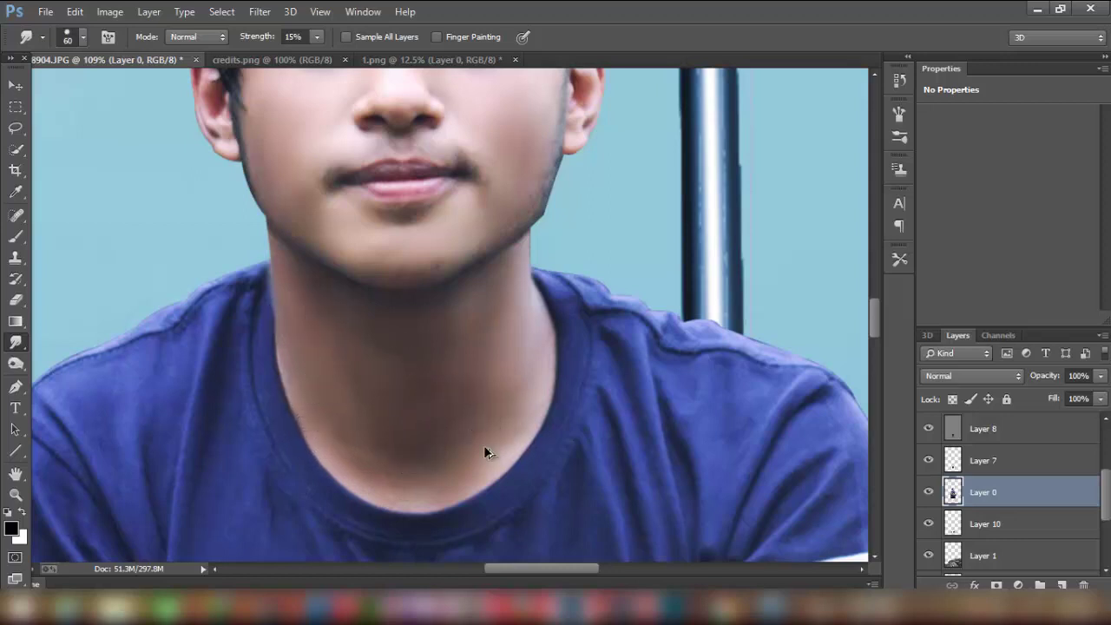
scroll(486, 451, "down", 3)
scroll(486, 443, "down", 2)
scroll(605, 461, "down", 2)
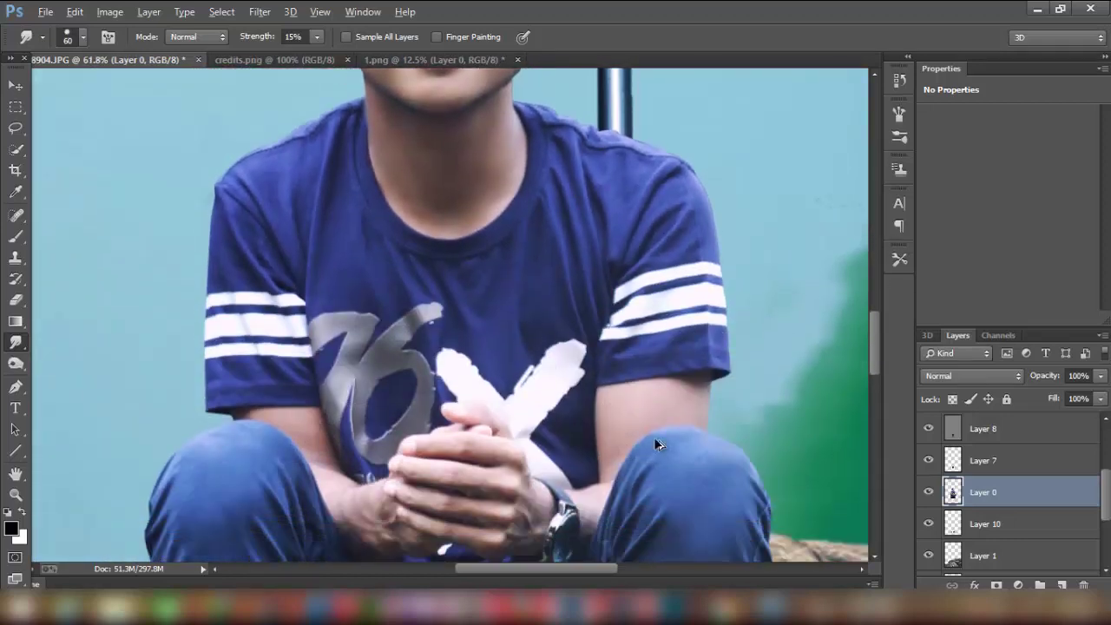
Step: Smudge the skin along the boy's arms with a smaller brush, then fit the poster on screen
scroll(657, 442, "up", 3)
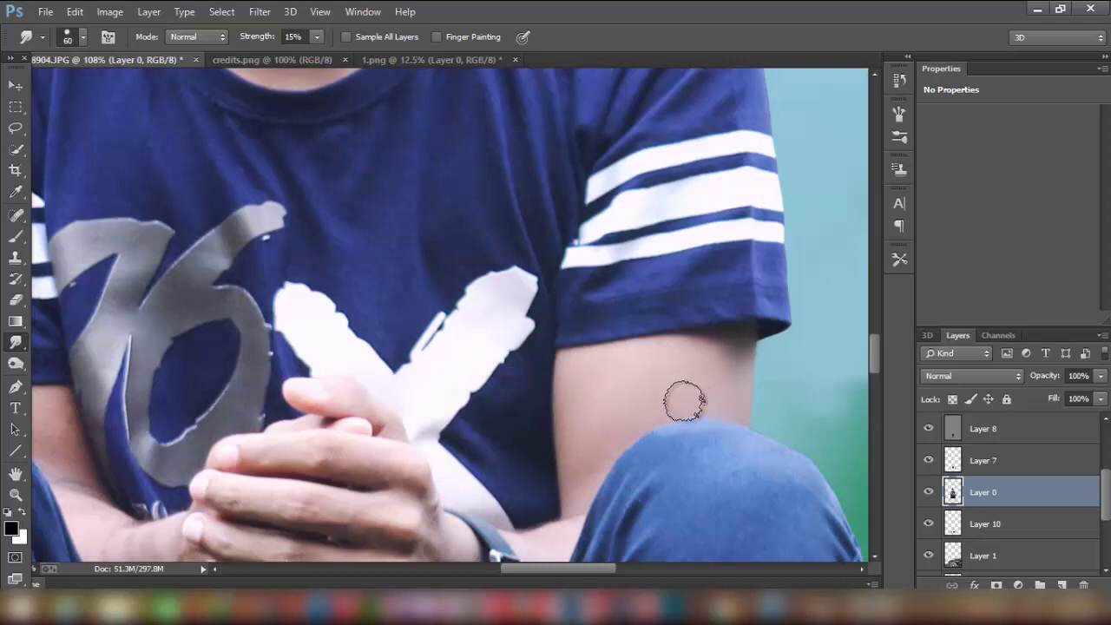
left_click_drag(288, 384, 595, 293)
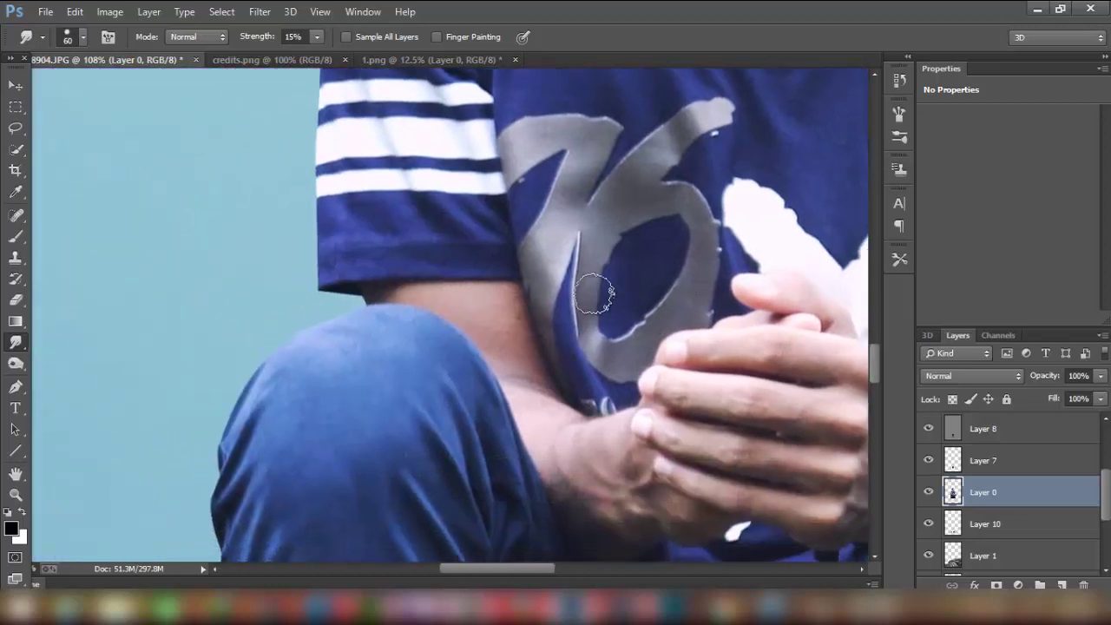
key("bracketleft")
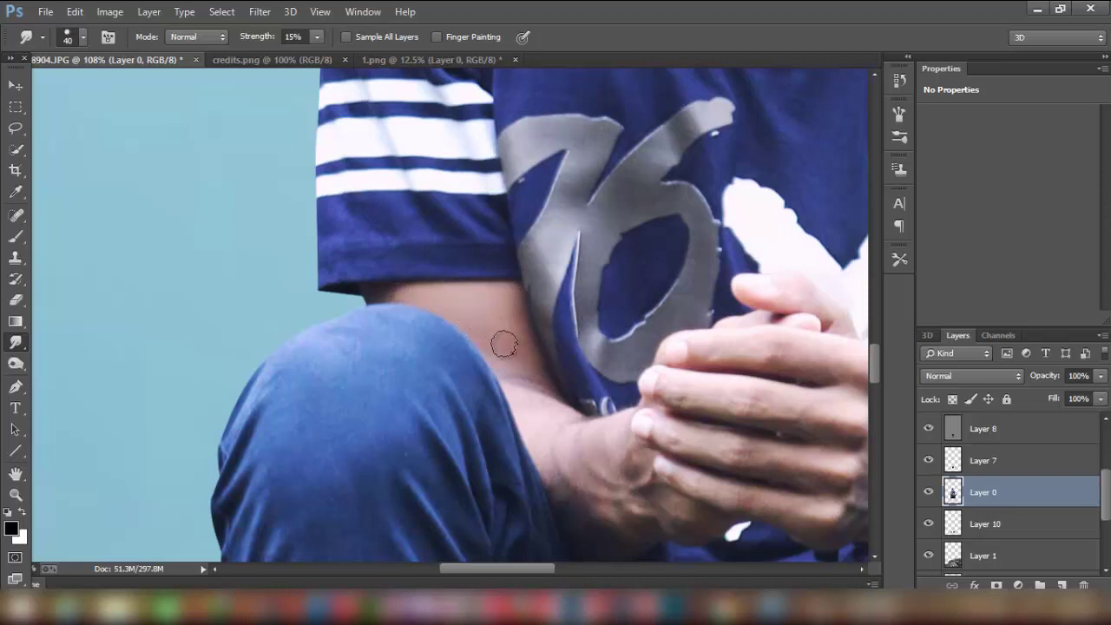
key("ctrl+0")
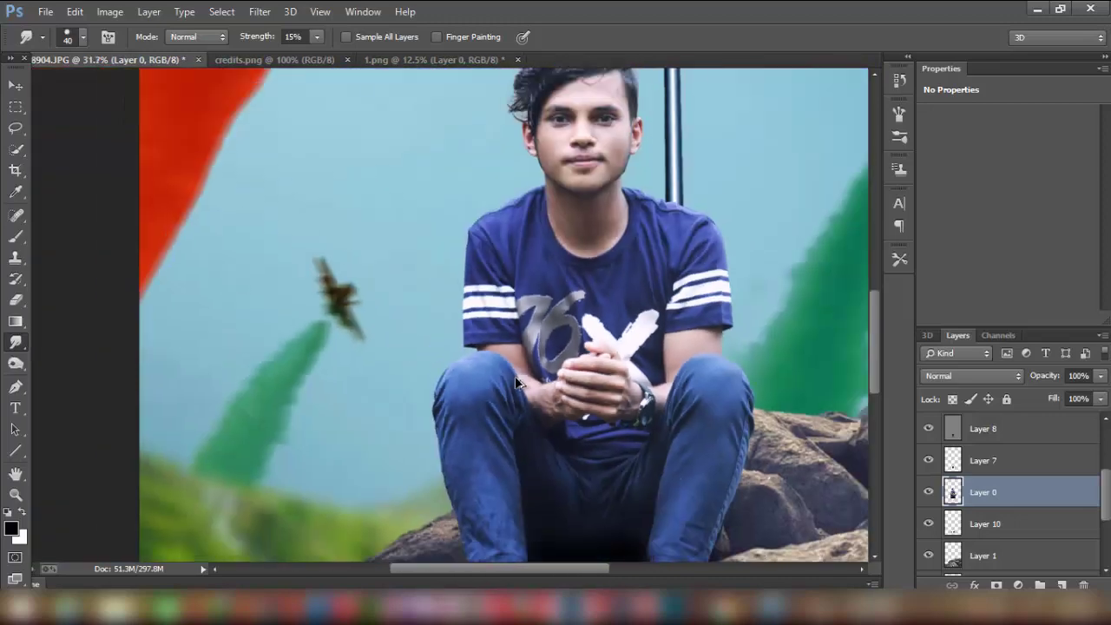
scroll(515, 378, "up", 1)
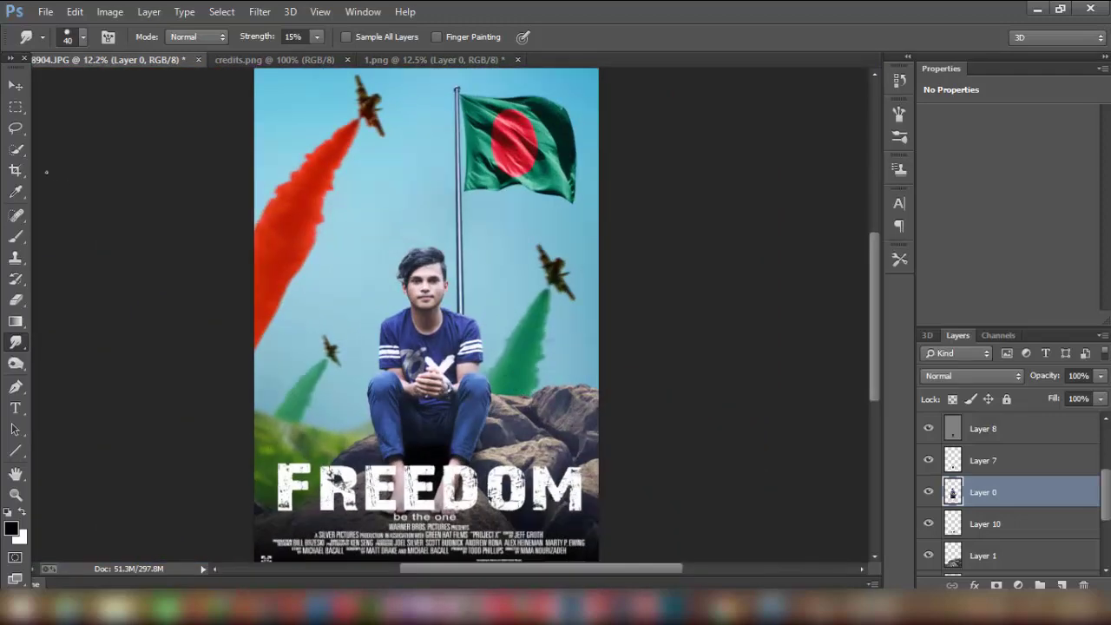
Step: Stamp a merged copy of the poster onto a new top Layer 12 and launch Color Efex Pro 4
left_click(15, 89)
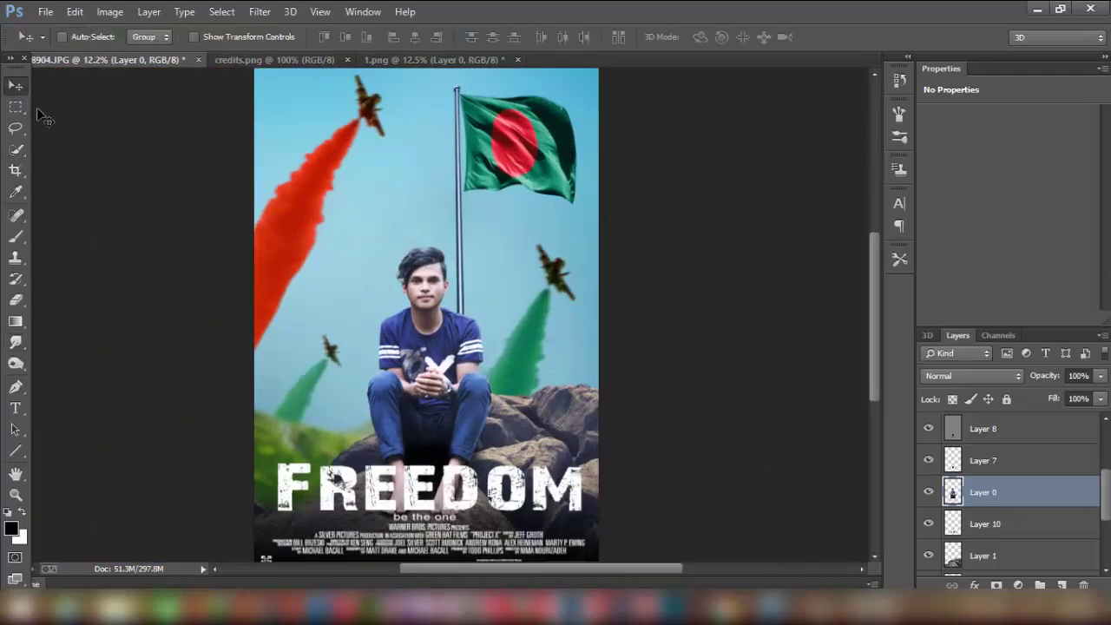
left_click(998, 432)
scroll(1062, 499, "up", 3)
left_click(1057, 425)
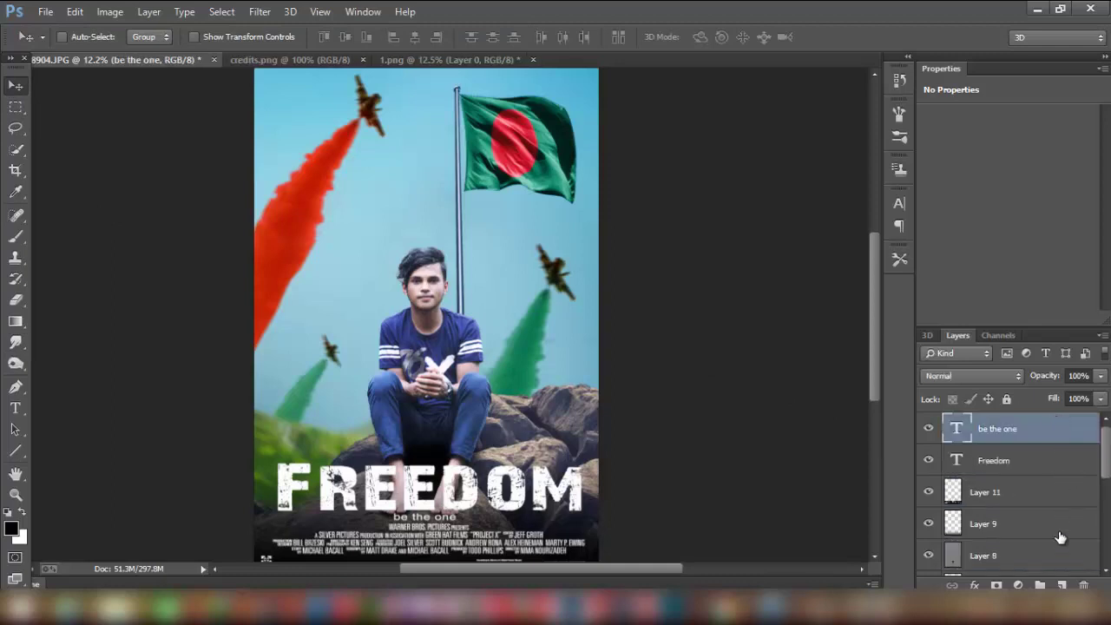
left_click(1061, 585)
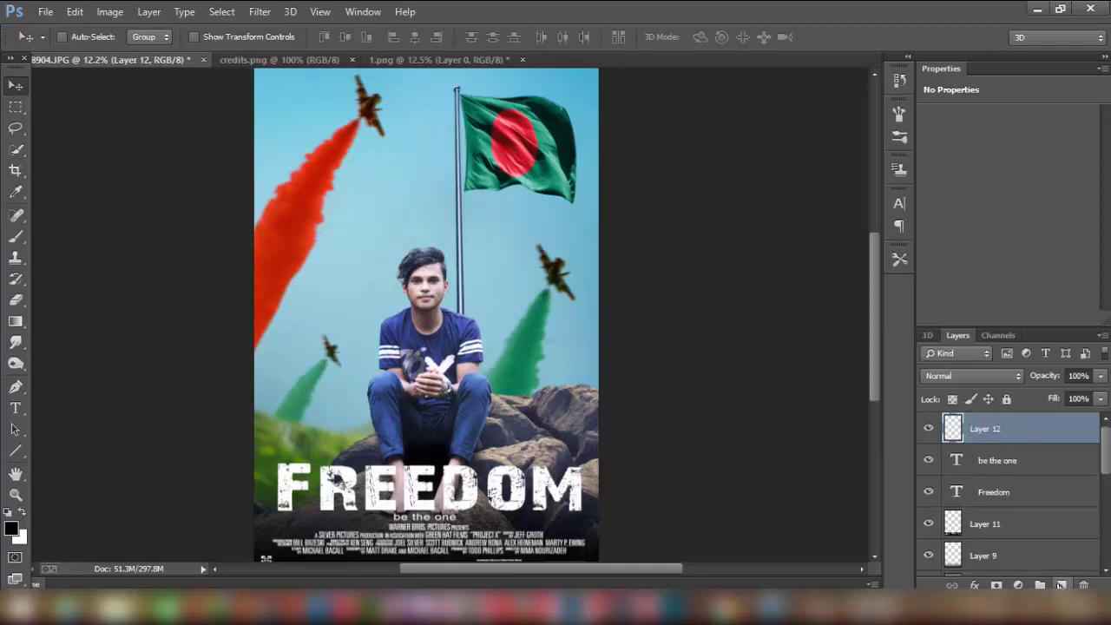
left_click(109, 12)
left_click(137, 244)
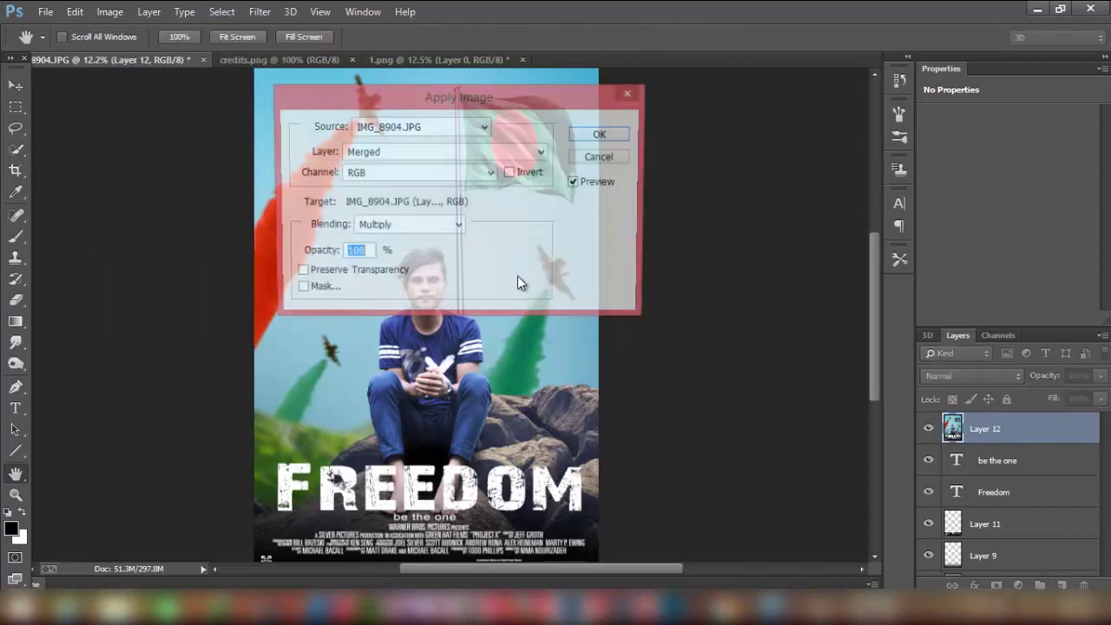
left_click(599, 136)
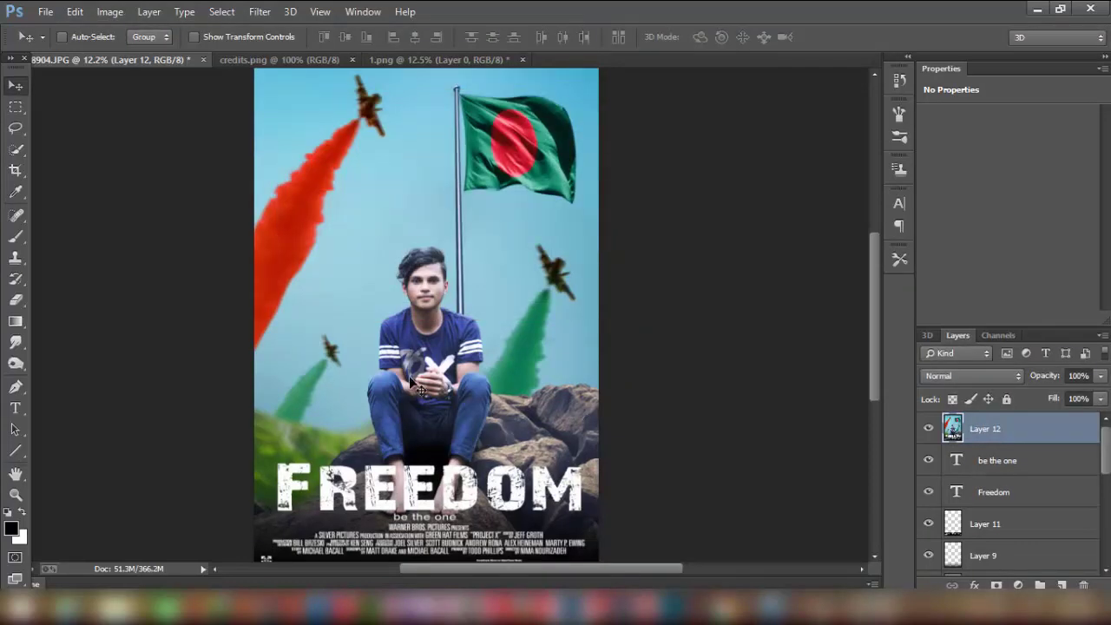
left_click(259, 12)
mouse_move(289, 446)
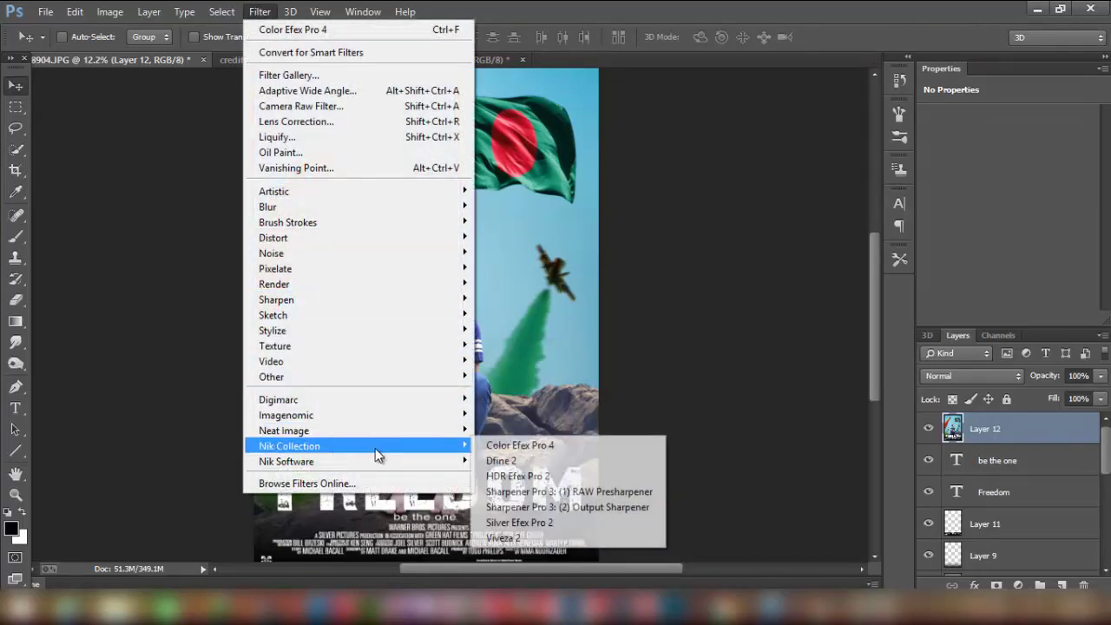
left_click(518, 448)
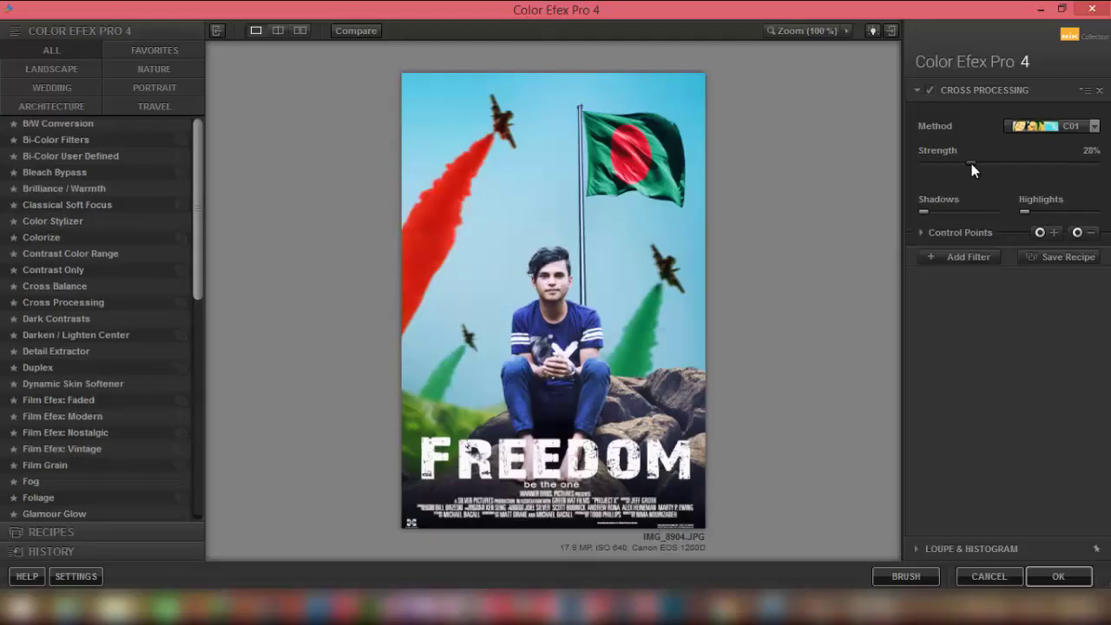
Step: Ease the Cross Processing strength, then trial Dark Contrasts with 50% saturation and lower contrast
left_click_drag(971, 163, 947, 165)
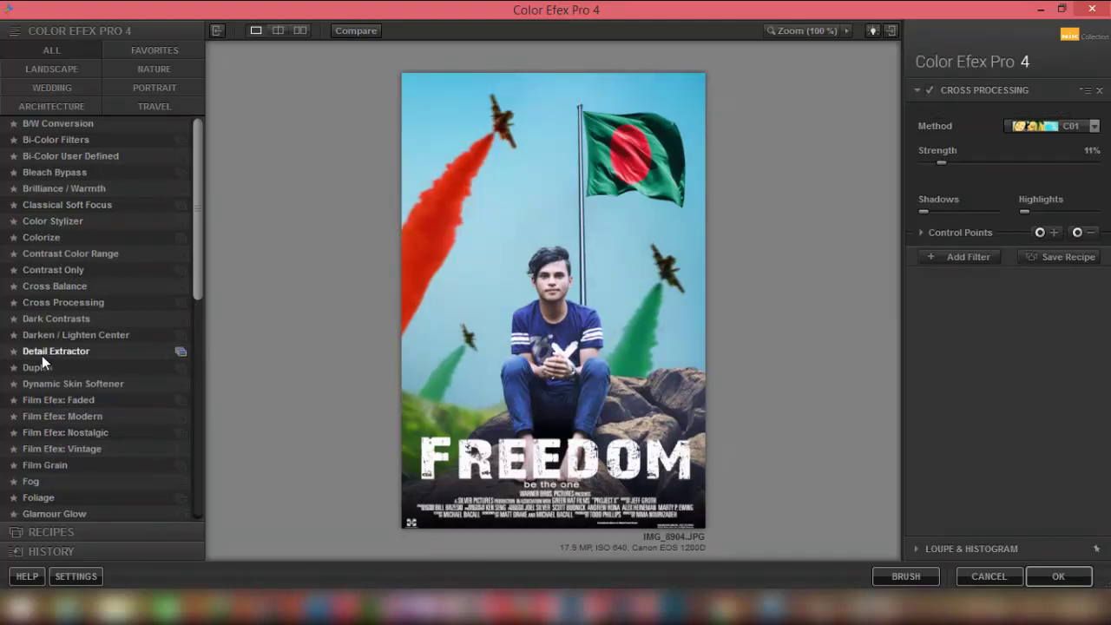
left_click(104, 319)
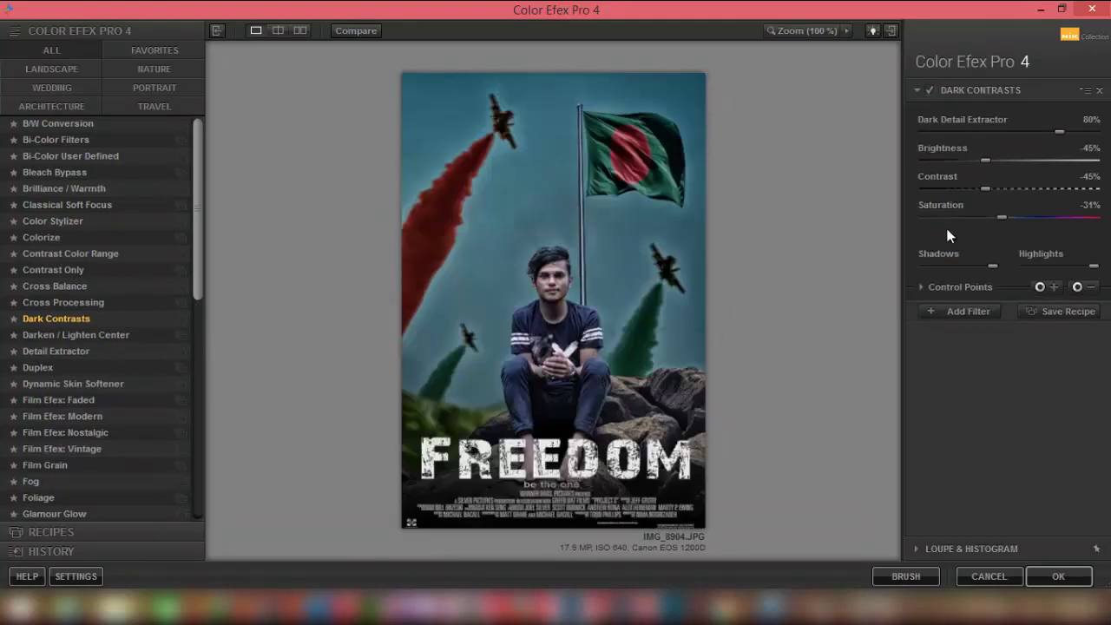
left_click_drag(1067, 223, 1097, 223)
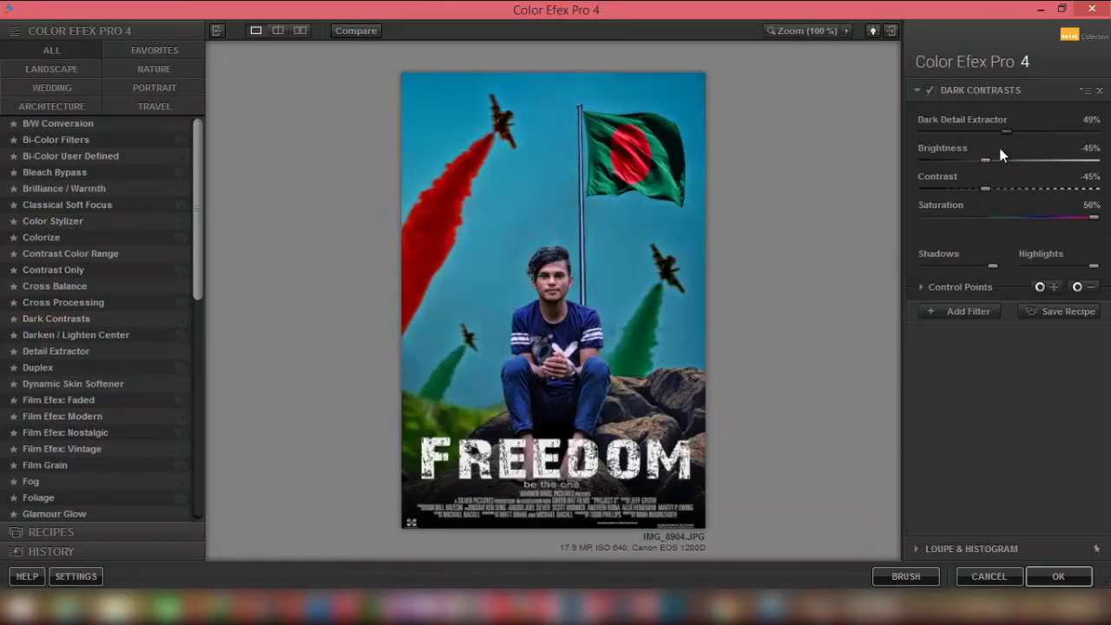
mouse_move(980, 186)
left_mouse_down()
mouse_move(951, 190)
mouse_move(992, 187)
mouse_move(936, 189)
left_mouse_up()
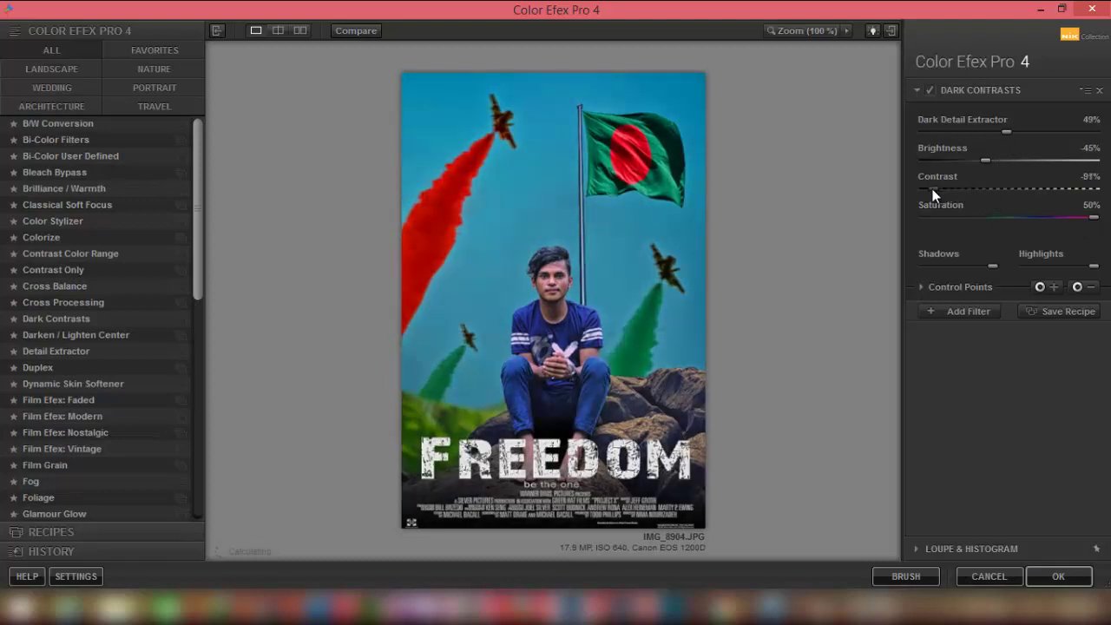
left_click_drag(989, 160, 1025, 162)
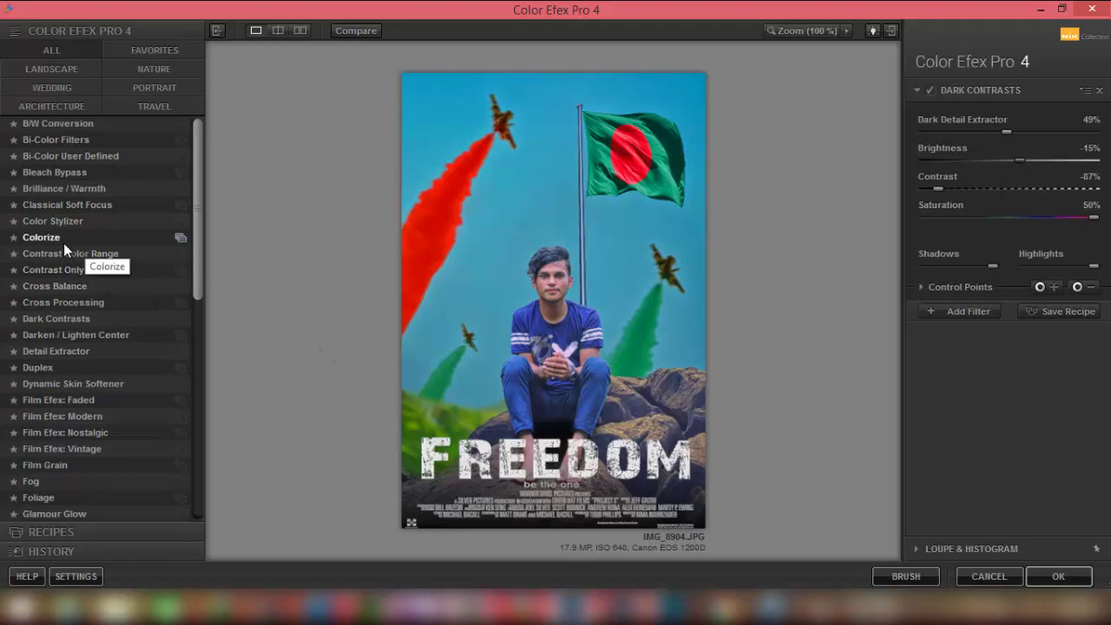
Step: Apply Cross Processing method C01 at 5% strength, returning to Photoshop as a new layer
left_click(78, 315)
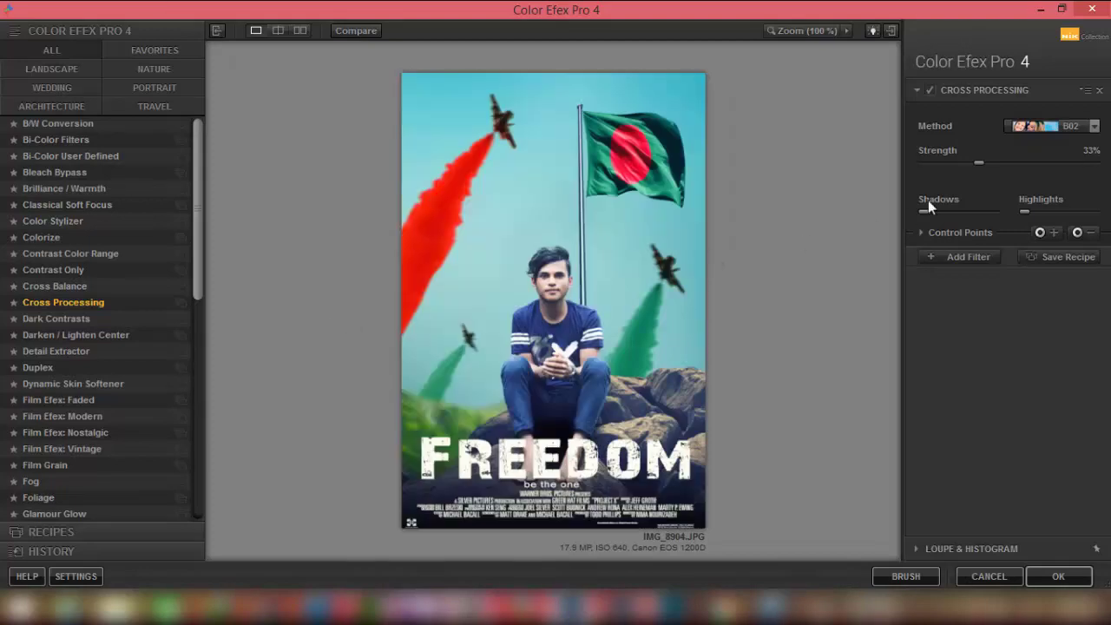
left_click(1036, 130)
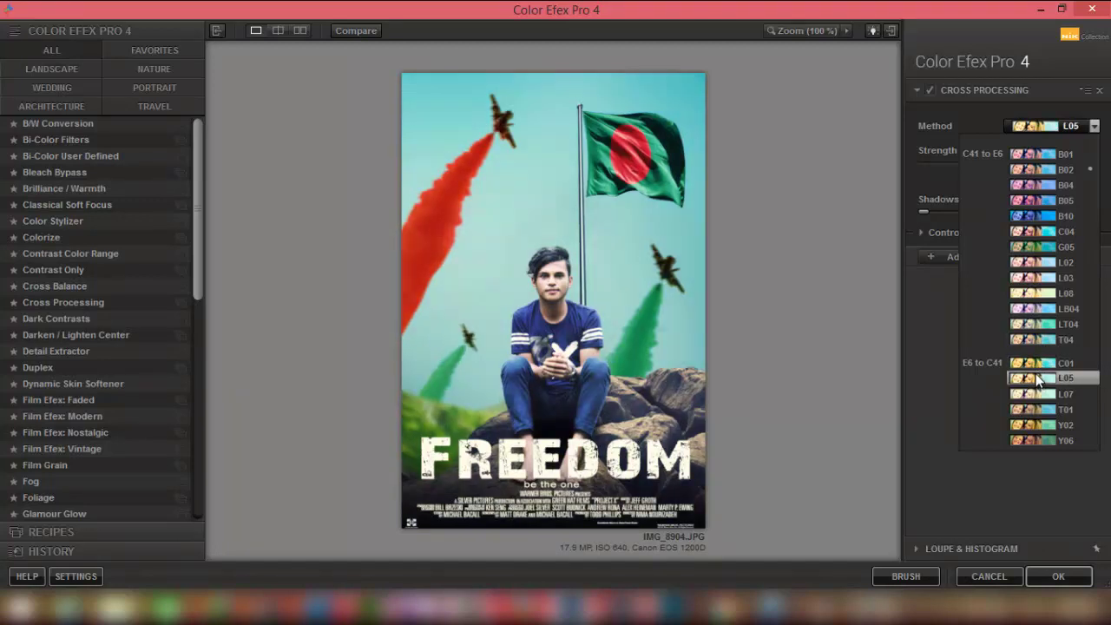
left_click(1037, 364)
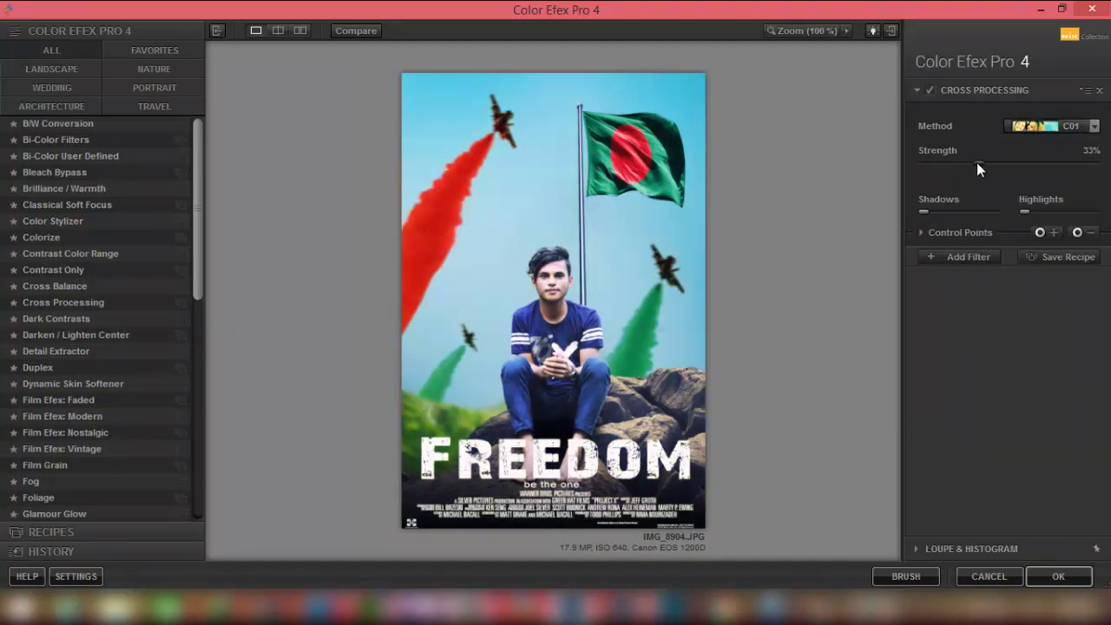
left_click_drag(977, 163, 932, 164)
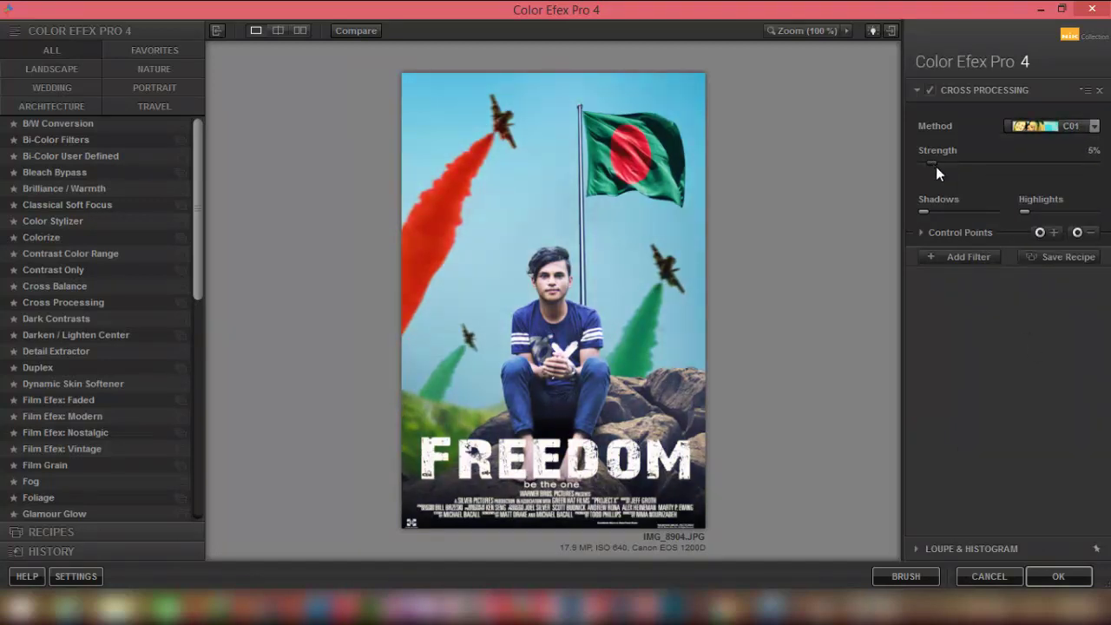
left_click(1063, 575)
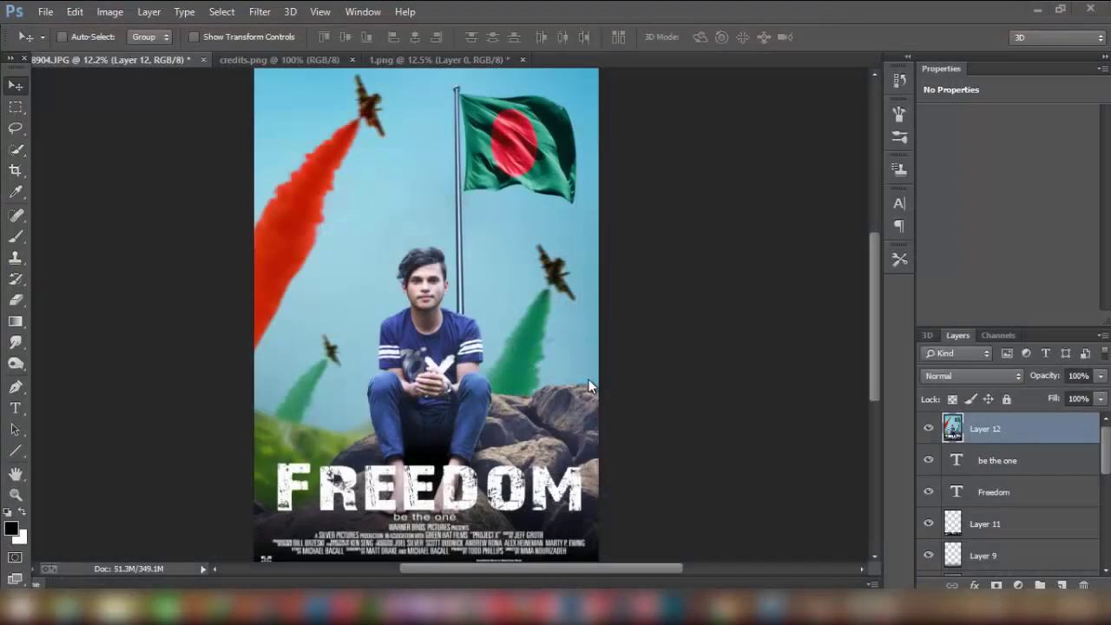